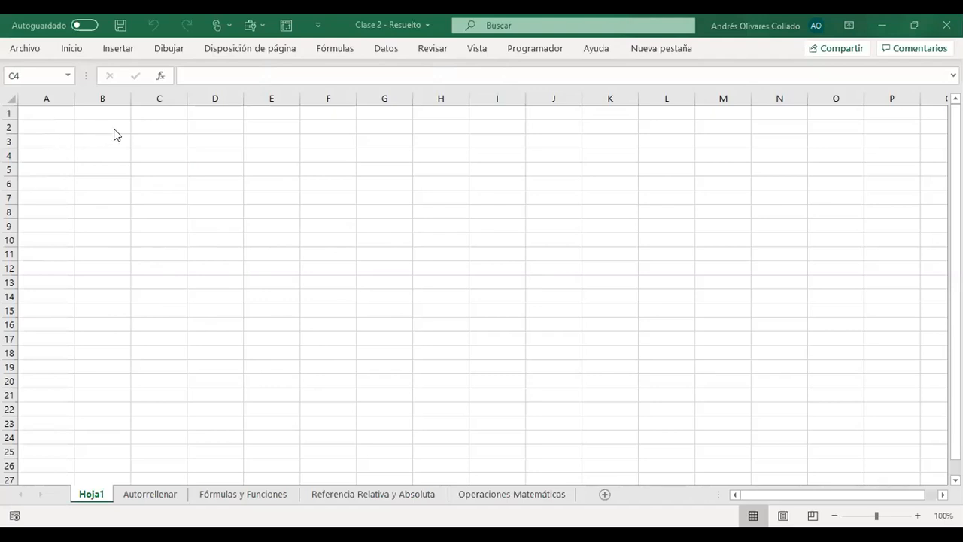
- Select the range A1:D13 on Hoja1, clear the selection and return the active cell to A1
click(143, 141)
drag(40, 113, 213, 286)
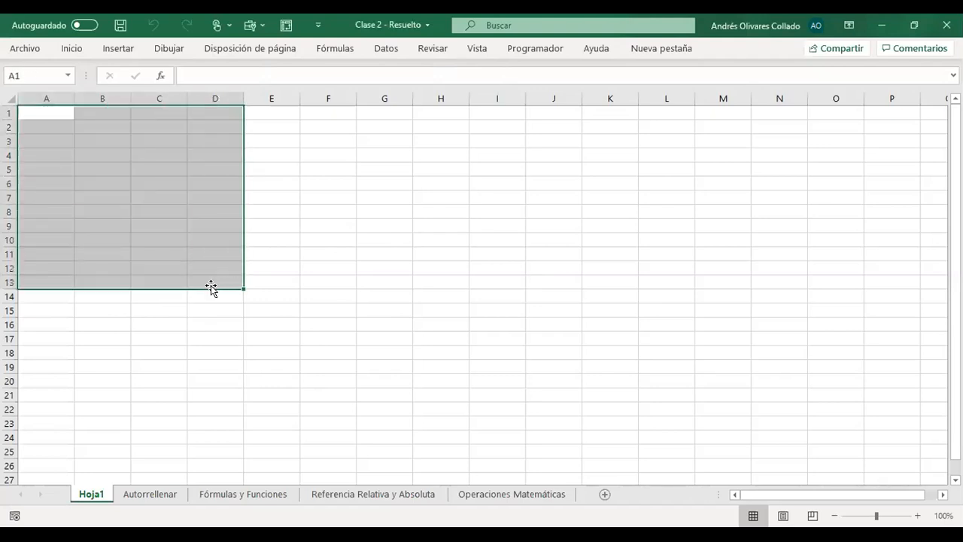
click(328, 296)
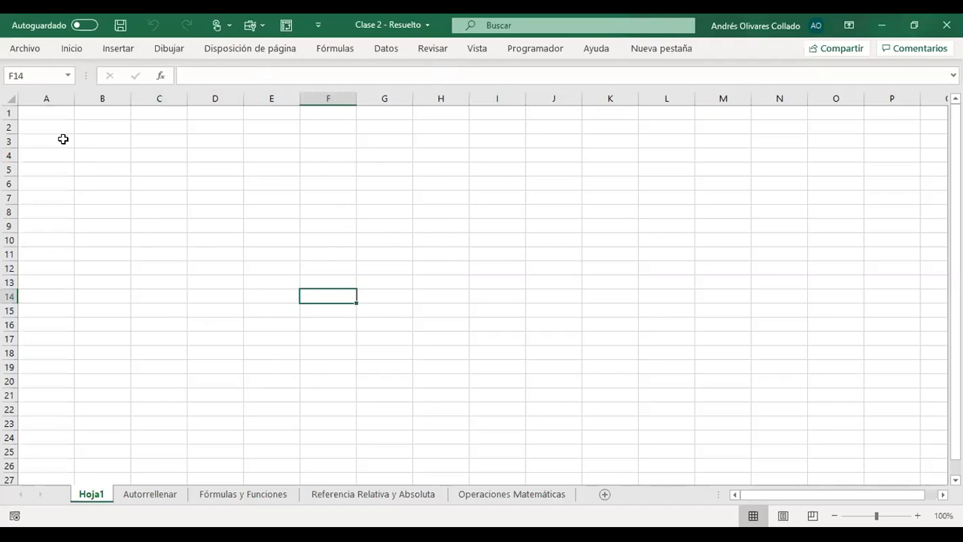
click(104, 130)
key(ctrl+Home)
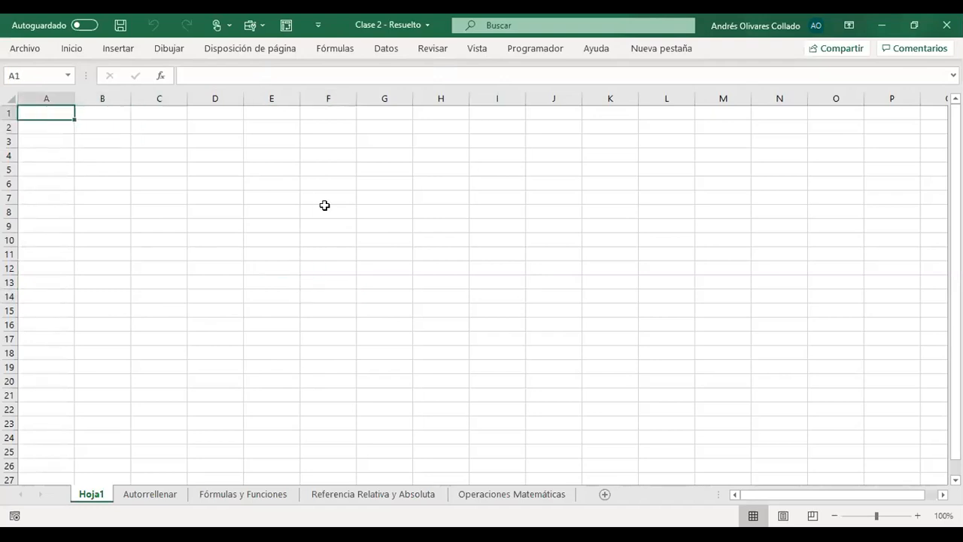
- Move the active cell around the Hoja1 grid one cell at a time in all directions, finishing at D7
key(Down)
key(Up)
key(Right)
key(Left)
key(Right)
key(Down)
key(Down)
key(Down)
key(Down)
key(Right)
key(Down)
key(Right)
key(Down)
key(Down)
key(Right)
key(Right)
key(Right)
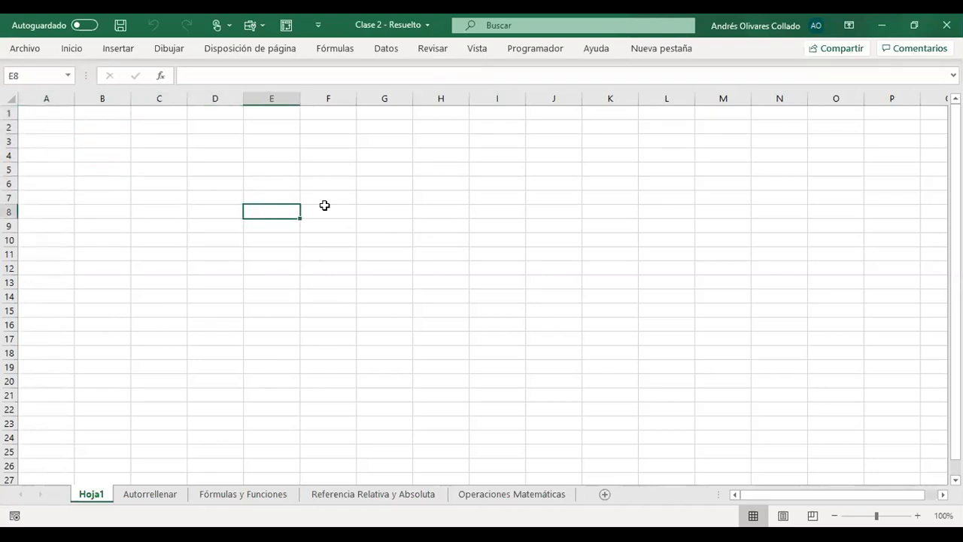
key(Down)
key(Down)
key(Left)
key(Left)
key(Left)
key(Up)
key(Up)
key(Up)
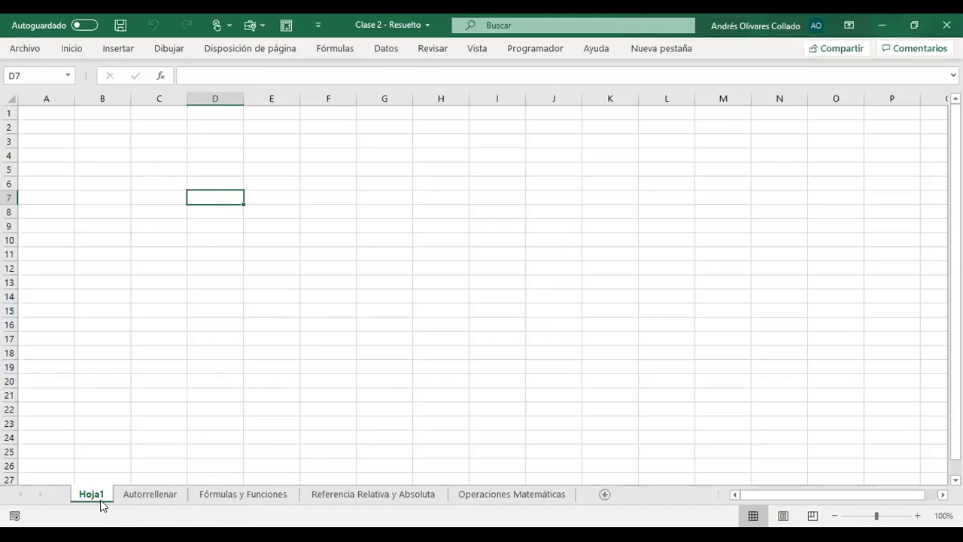
- Insert two new sheets, Hoja2 right after Hoja1 and Hoja3 after Operaciones Matemáticas
click(603, 497)
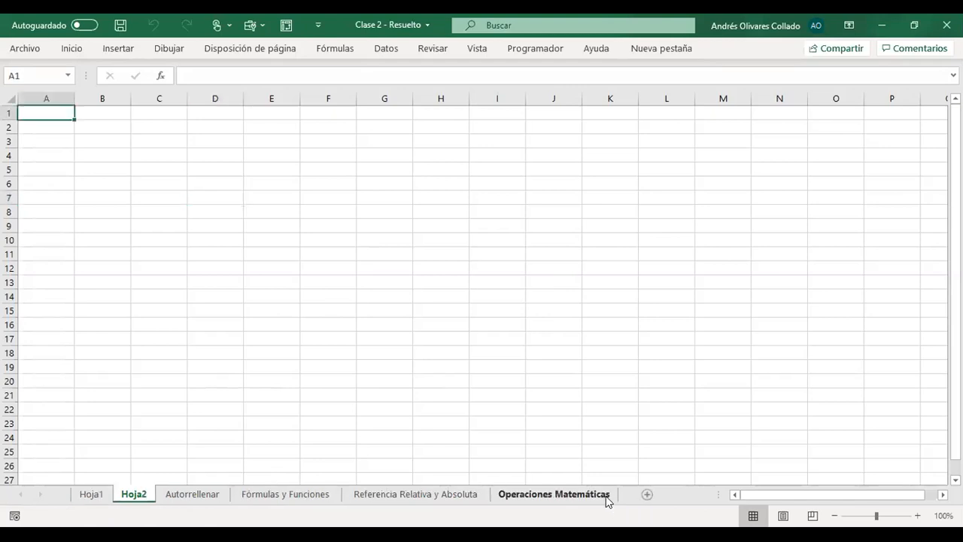
click(606, 496)
click(647, 494)
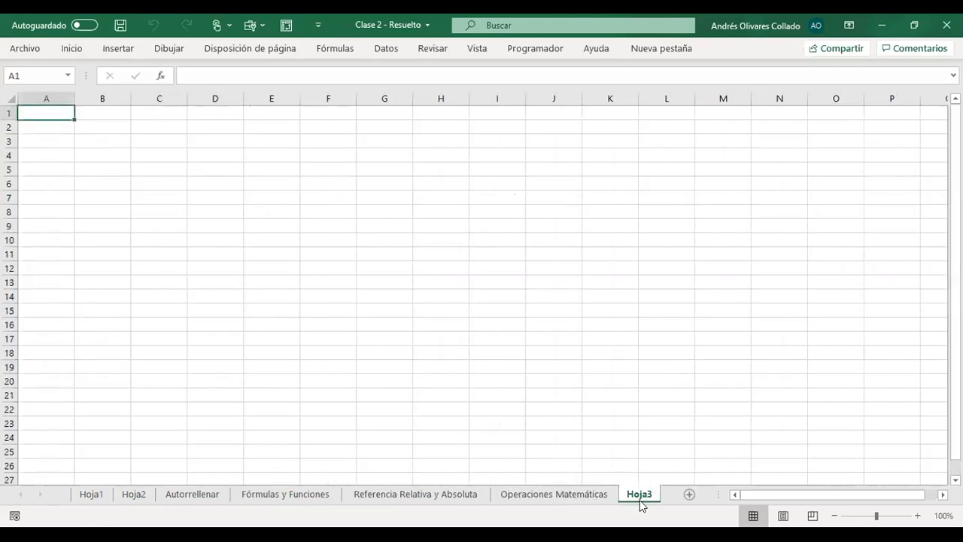
- Switch between Hoja1 and Hoja2, and move the Hoja3 sheet so that it sits directly after Hoja2
click(91, 495)
click(133, 494)
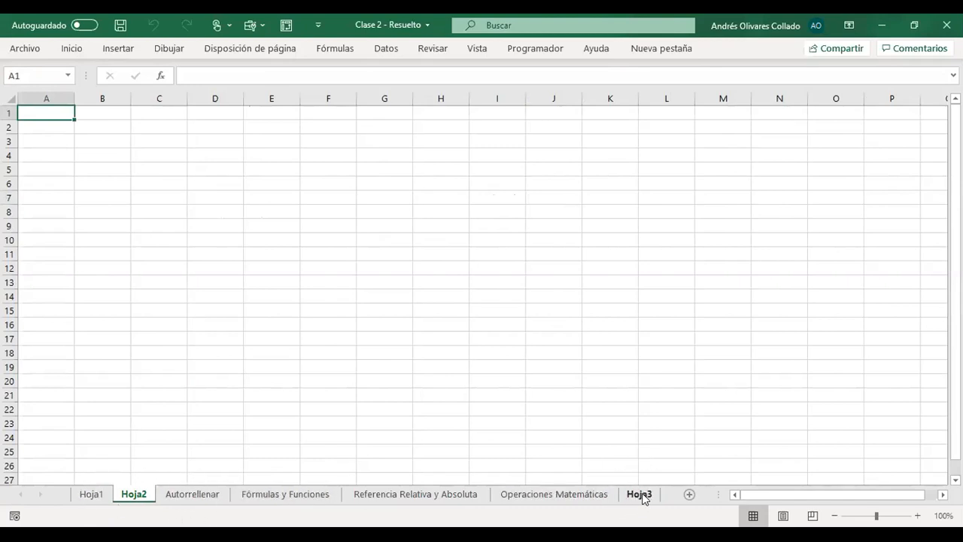
click(89, 494)
click(124, 496)
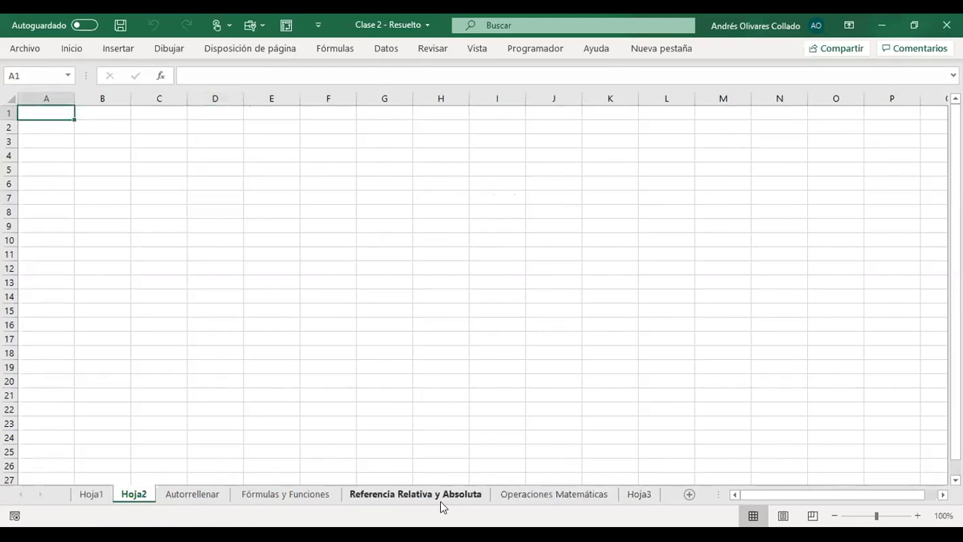
drag(639, 499, 159, 496)
click(91, 494)
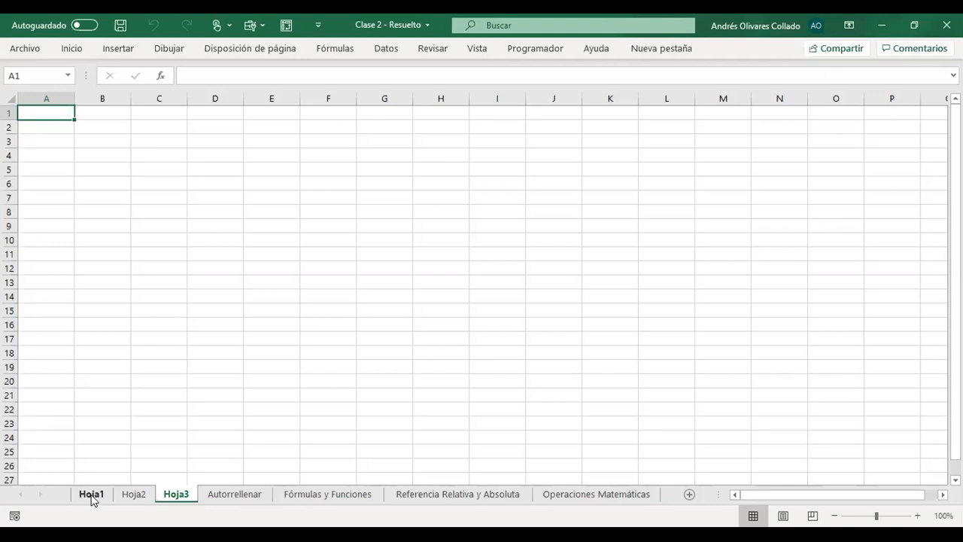
- Go back to Hoja1 and open its sheet name for editing
click(185, 492)
click(125, 494)
click(96, 494)
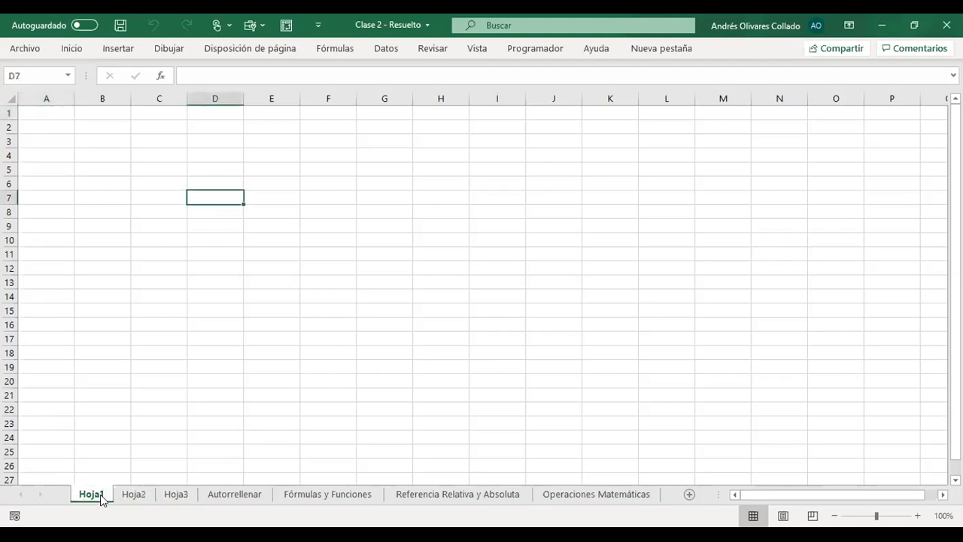
right_click(103, 500)
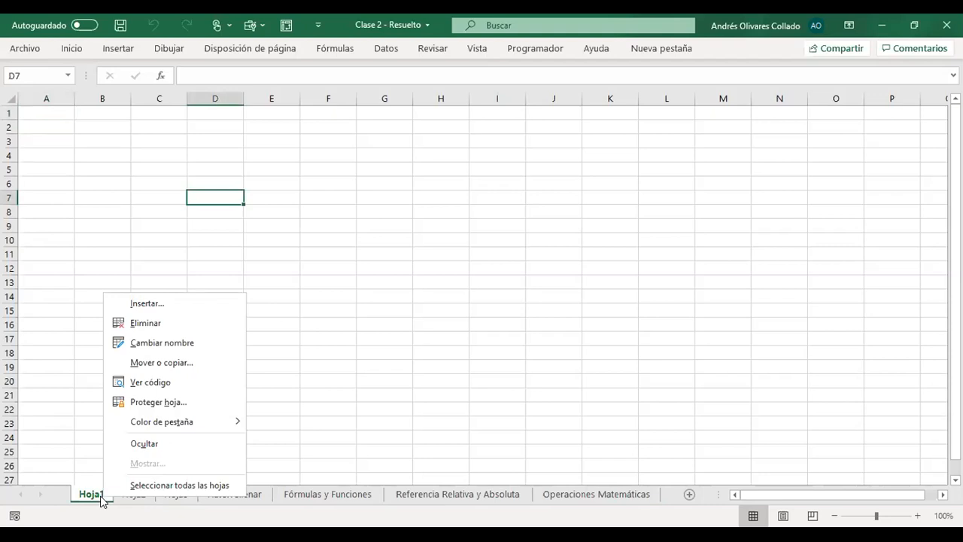
click(223, 343)
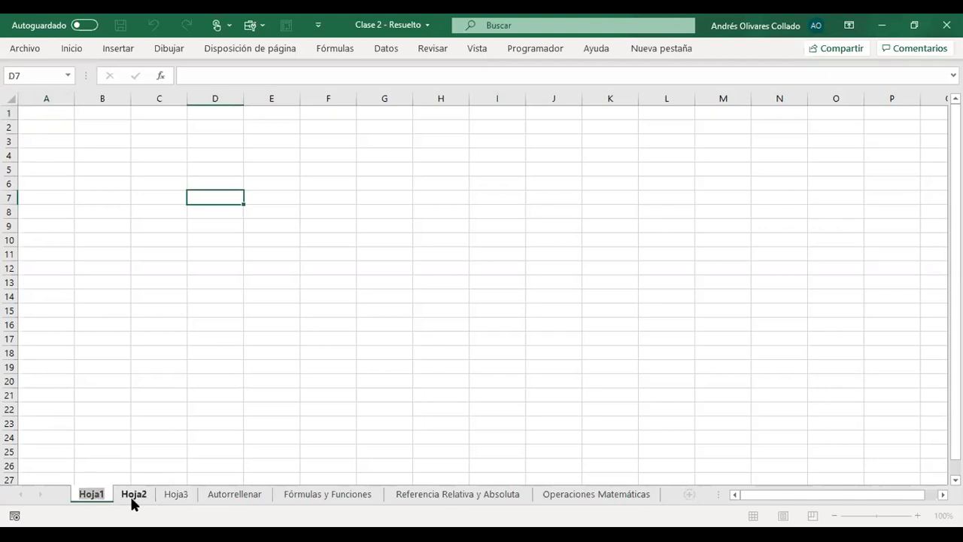
click(134, 498)
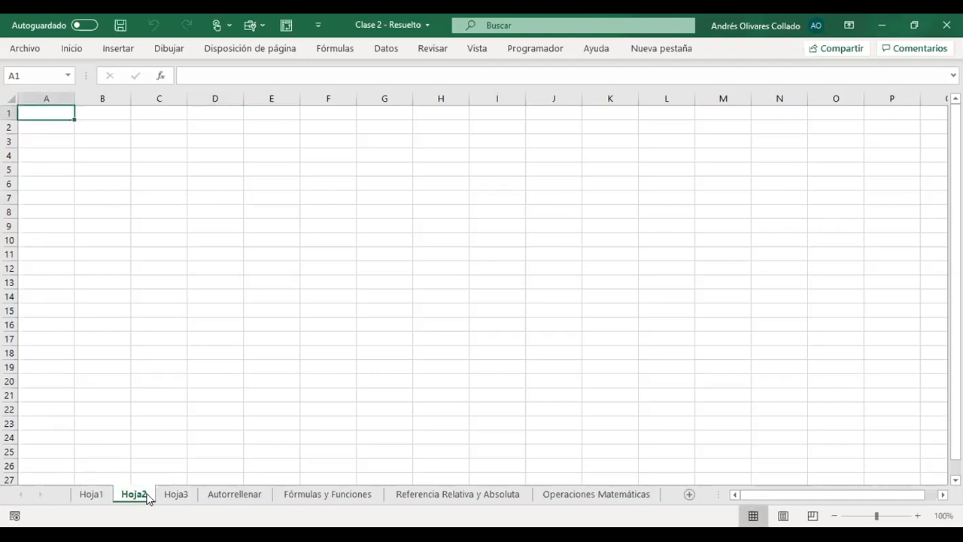
- Delete the Hoja2 sheet from the workbook
right_click(146, 495)
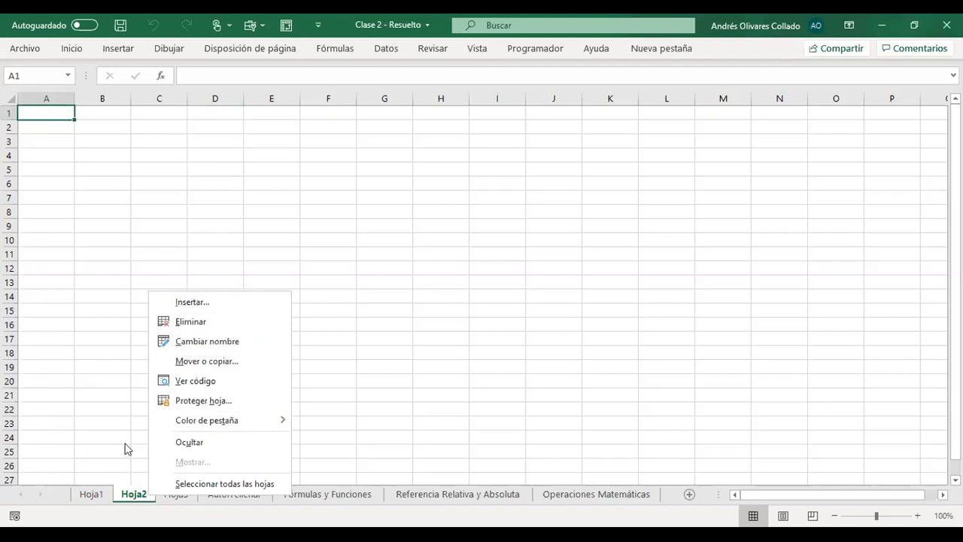
click(134, 496)
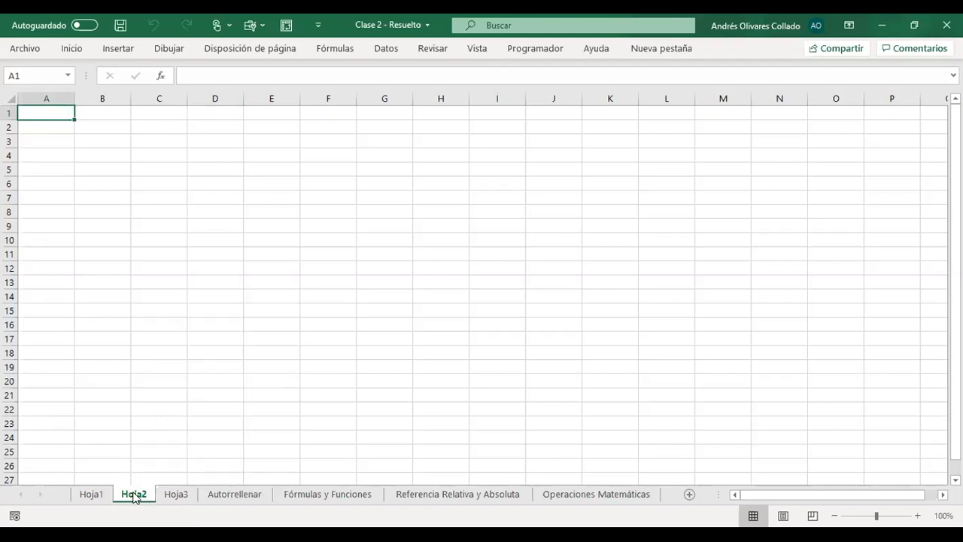
right_click(134, 497)
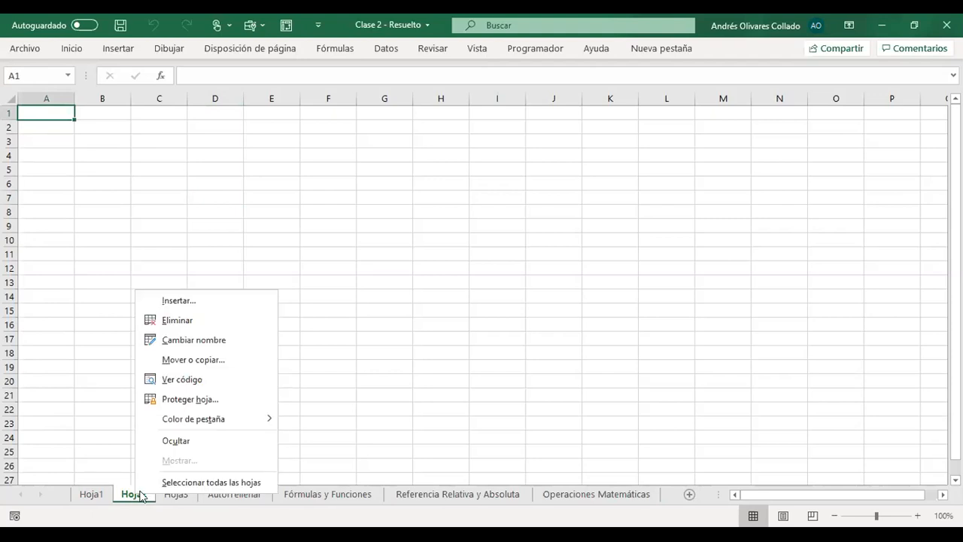
click(173, 322)
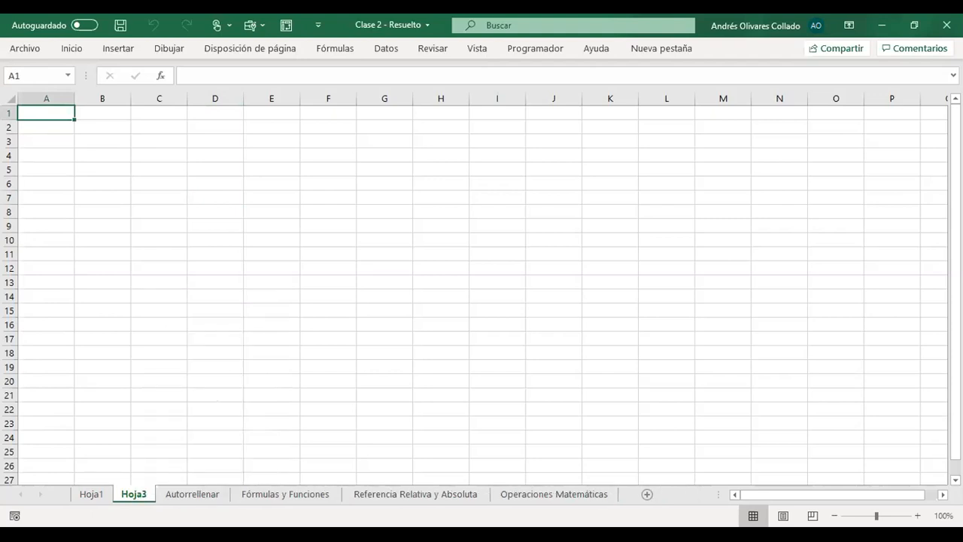
- Set the sheet tab color of Hoja3 to standard red
right_click(140, 496)
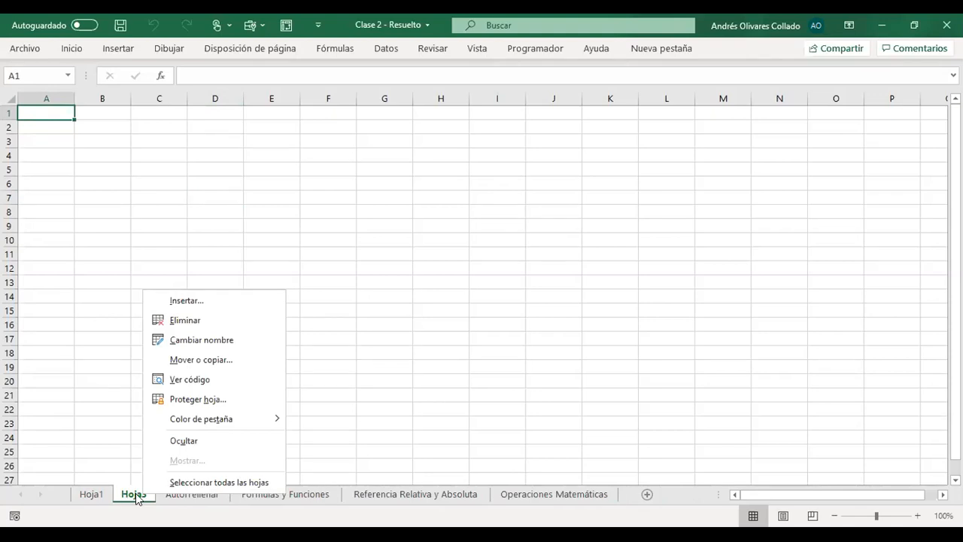
mouse_move(259, 419)
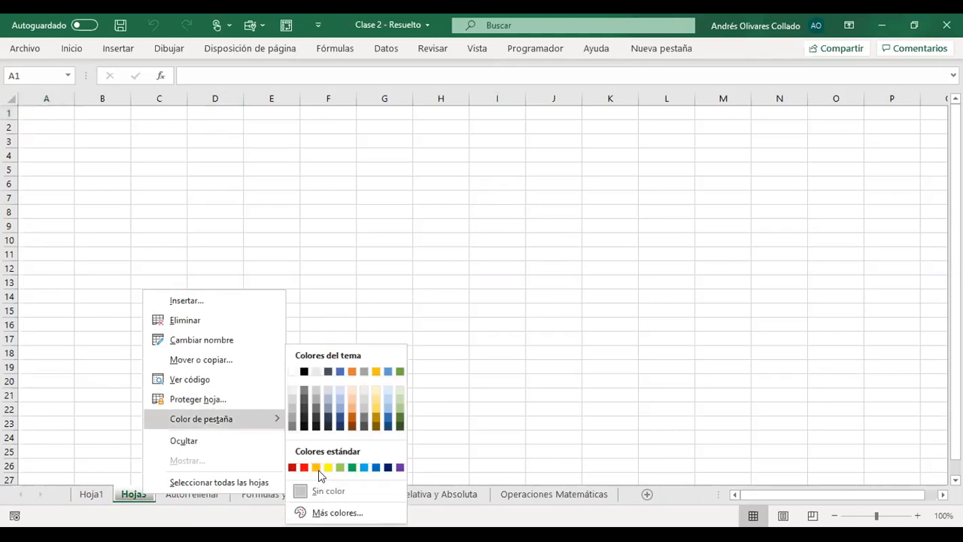
click(304, 467)
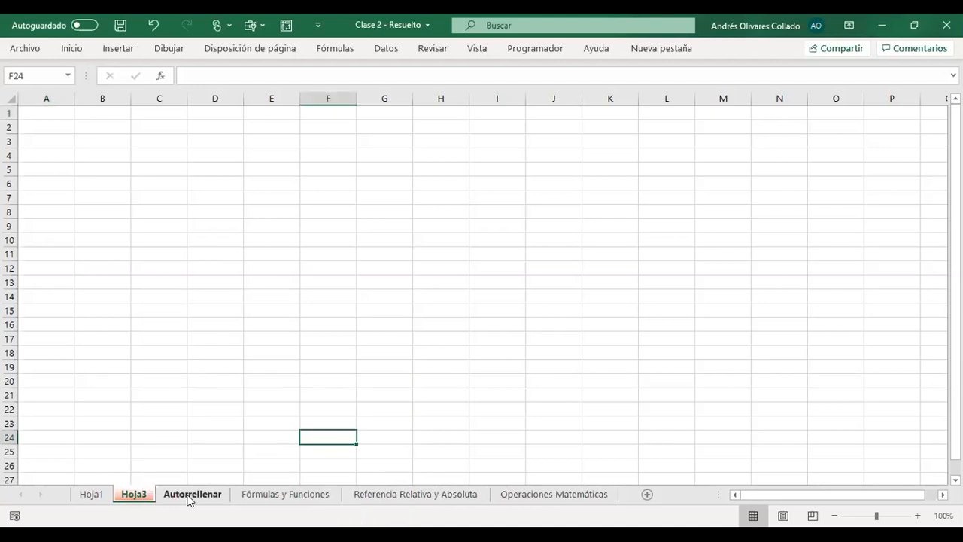
click(190, 496)
- Change the sheet tab color of Hoja3 to standard yellow and go to Hoja1 to view it
click(140, 503)
right_click(143, 496)
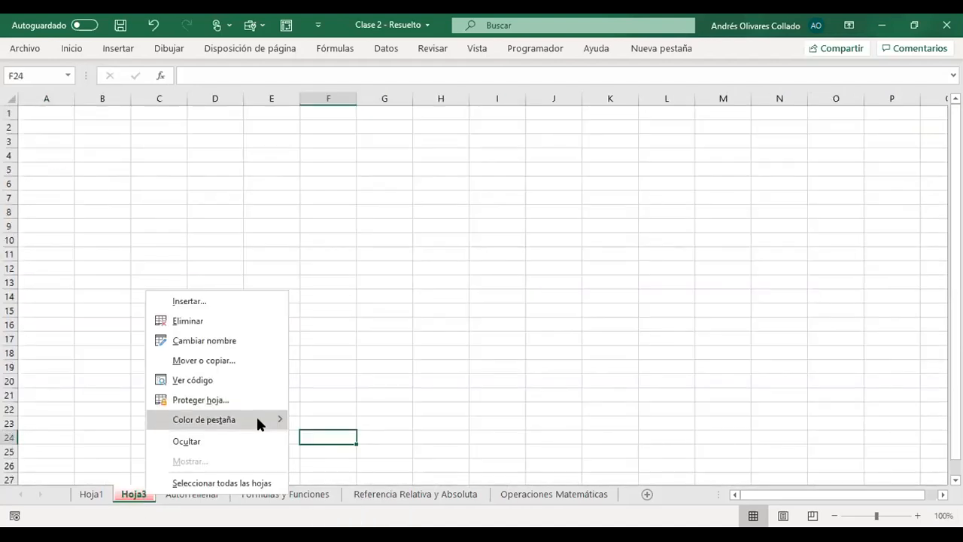
mouse_move(257, 423)
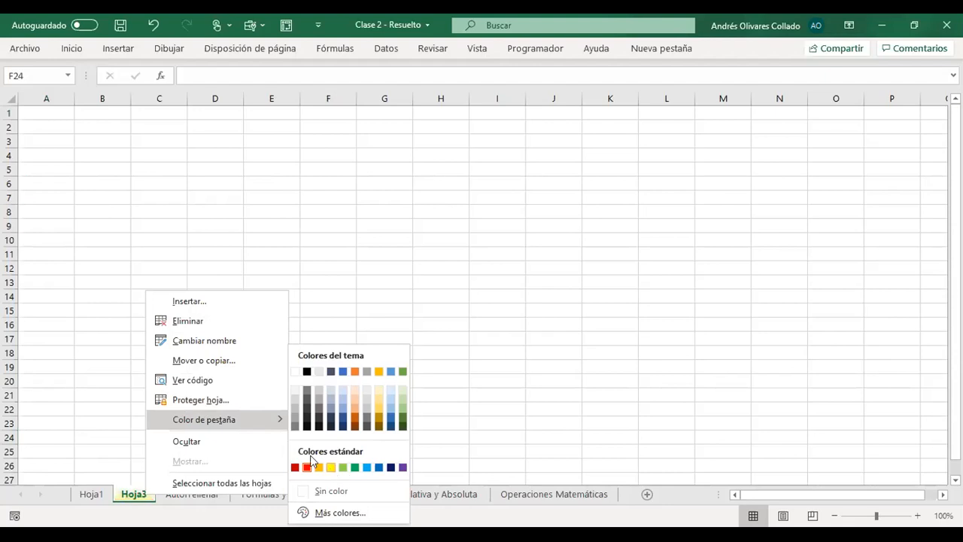
click(331, 467)
click(91, 496)
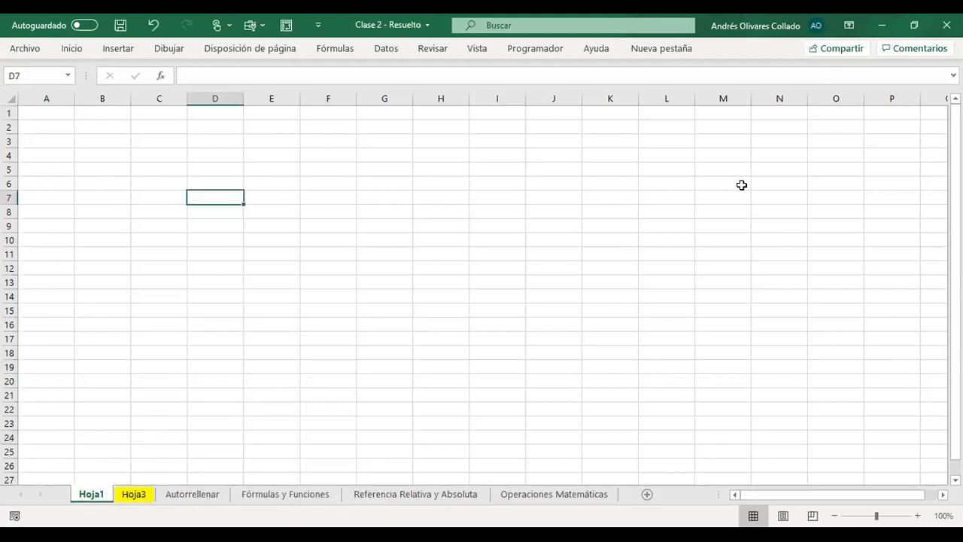
- Delete the yellow Hoja3 sheet and return to Hoja1
key(alt+Tab)
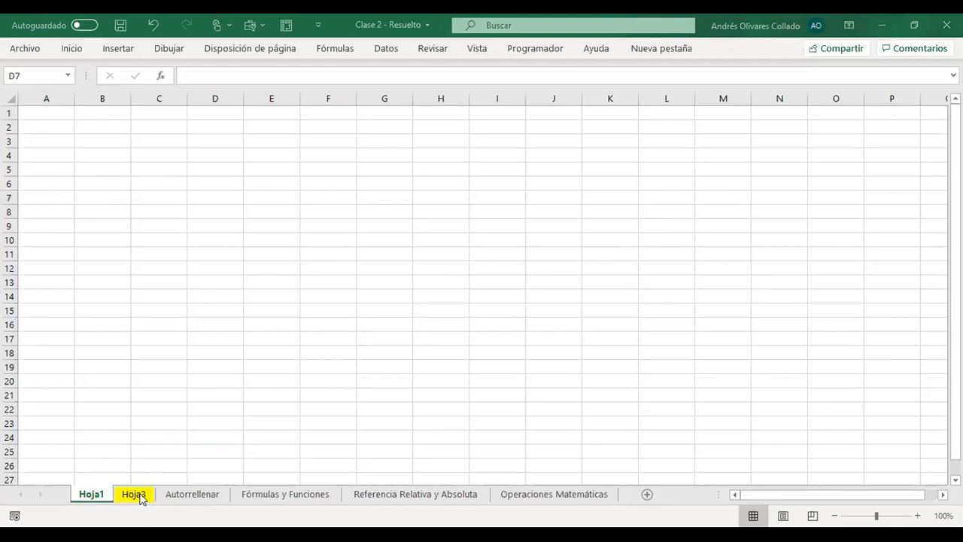
click(103, 503)
click(131, 496)
click(106, 497)
click(133, 495)
right_click(134, 496)
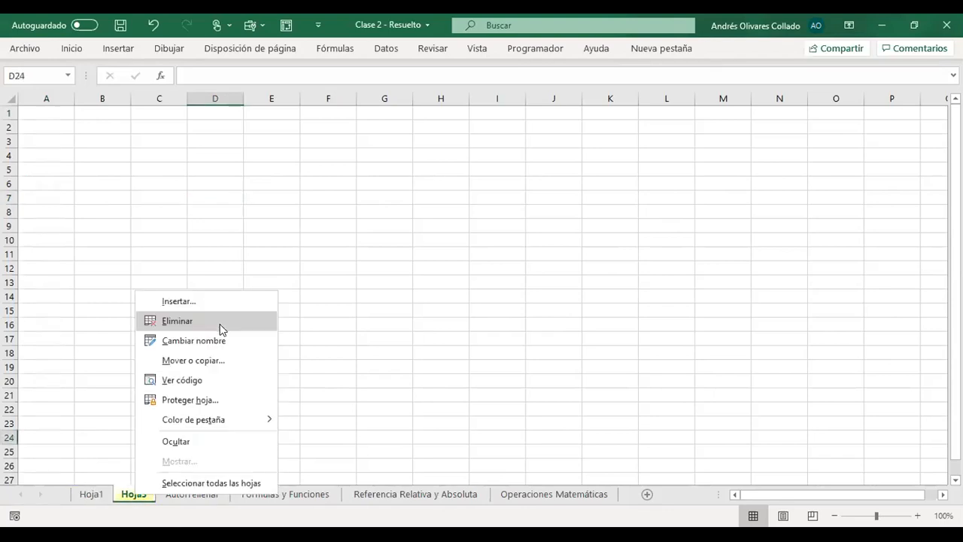
click(219, 325)
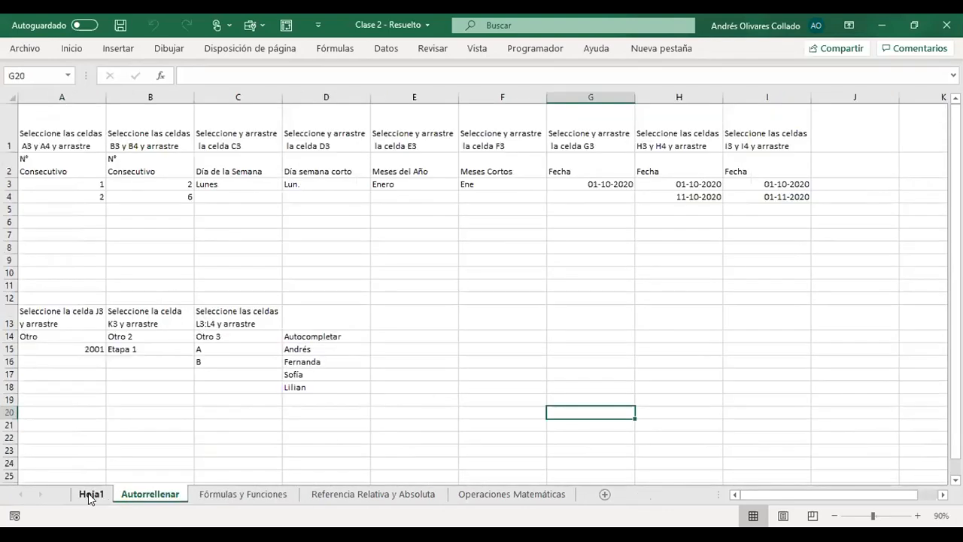
click(89, 495)
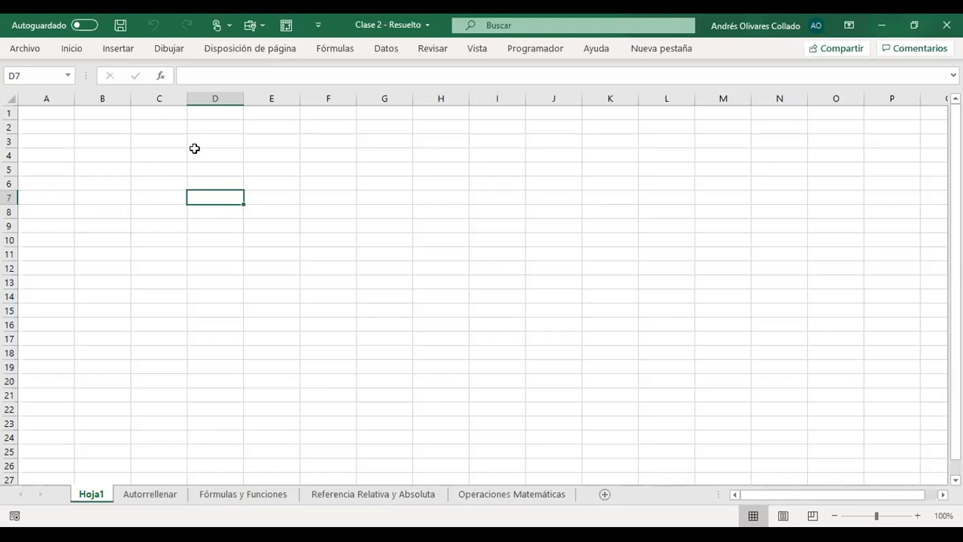
- Select the range B2:G18 on Hoja1 and release it by moving to cell H17
drag(754, 489, 640, 501)
drag(101, 131, 388, 344)
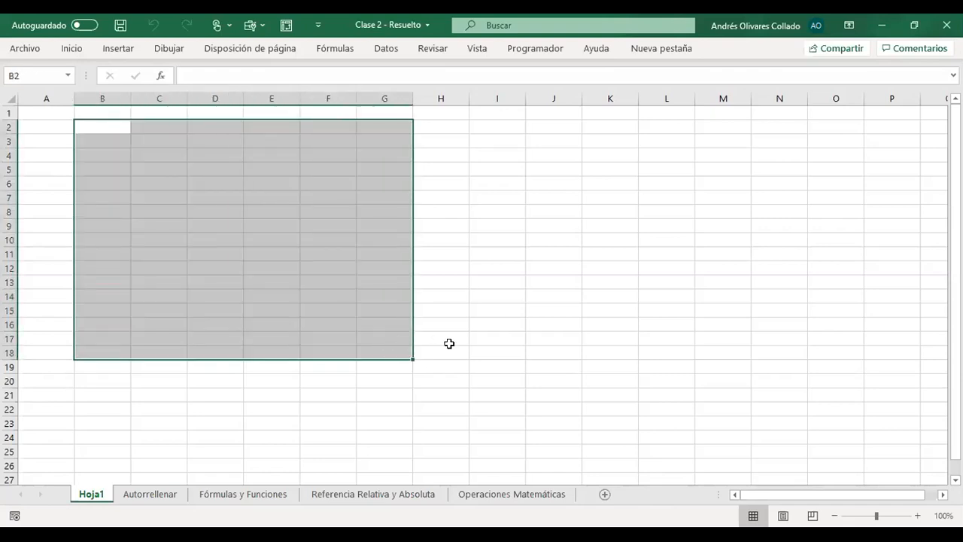
click(451, 345)
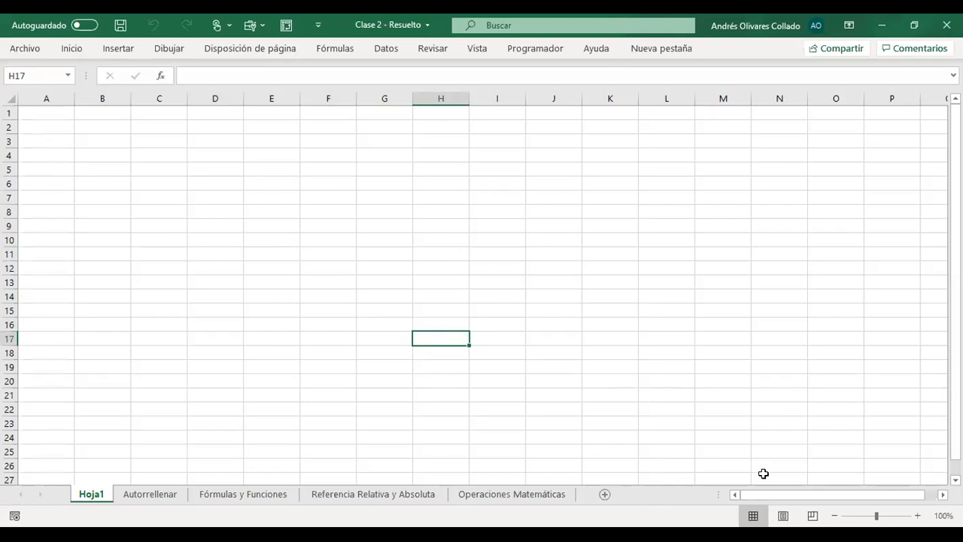
- Switch Hoja1 to Page Layout view and select various cells on the first page, finishing at B8
click(782, 516)
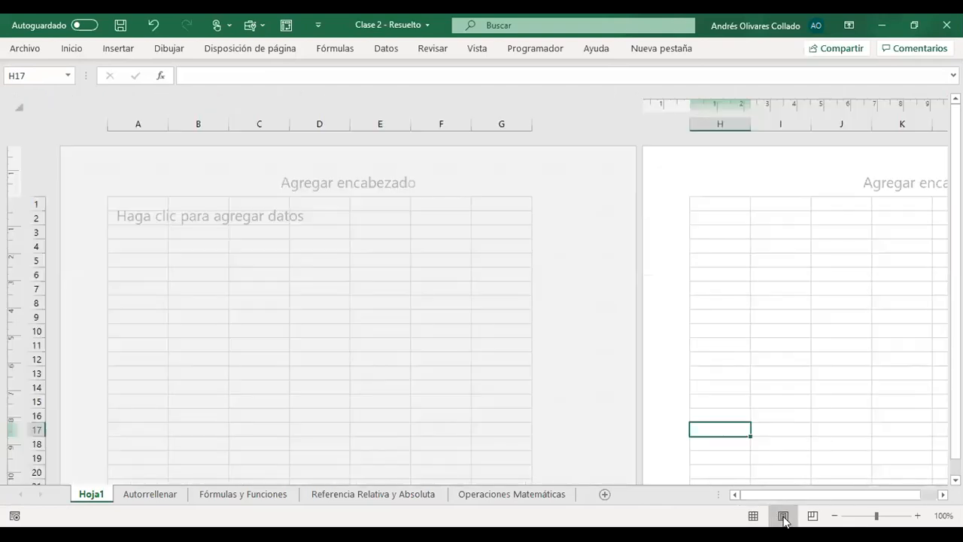
click(170, 219)
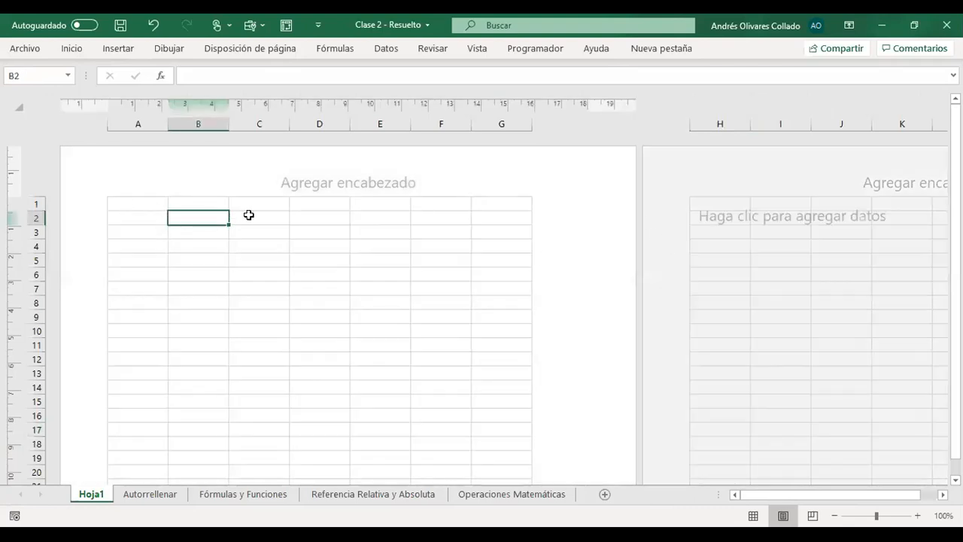
click(136, 203)
click(133, 217)
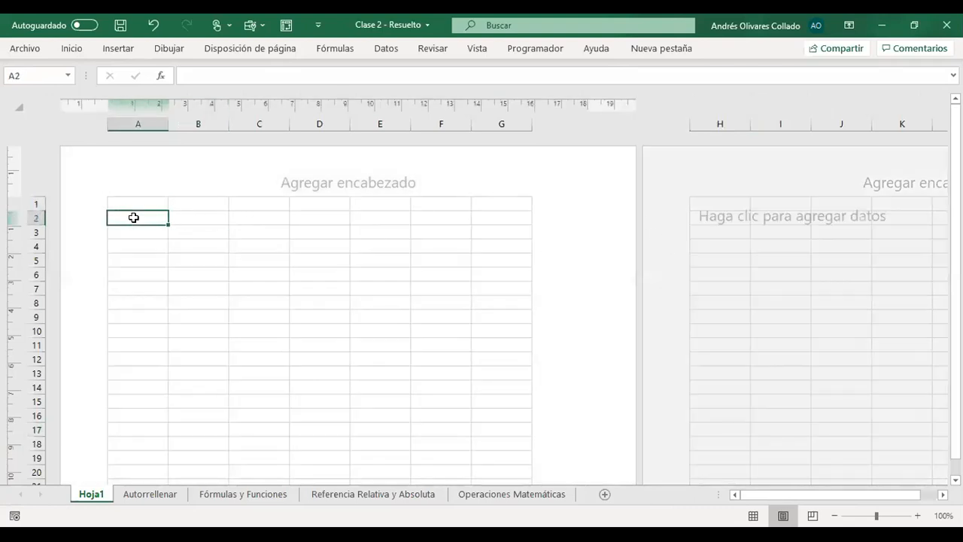
click(128, 202)
click(197, 215)
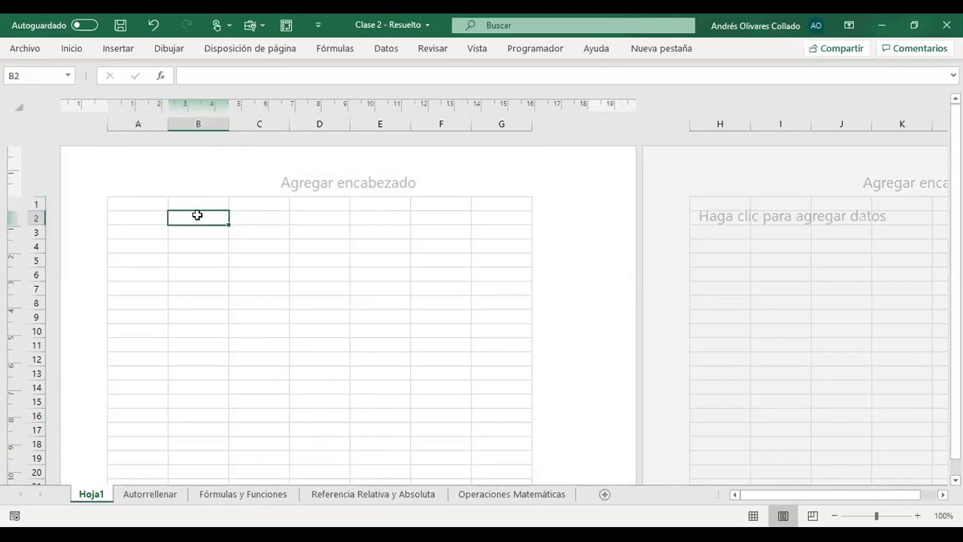
click(259, 245)
click(176, 259)
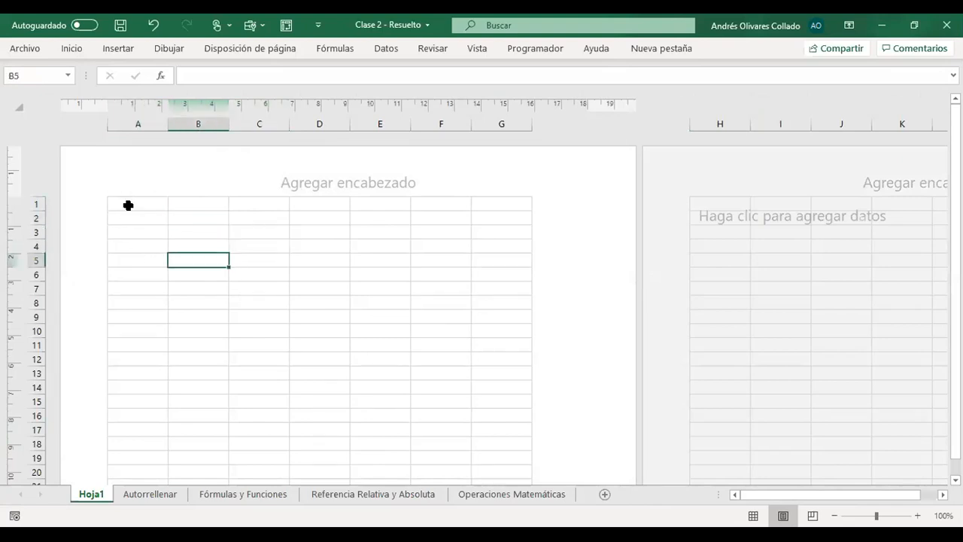
drag(129, 204, 134, 233)
click(177, 301)
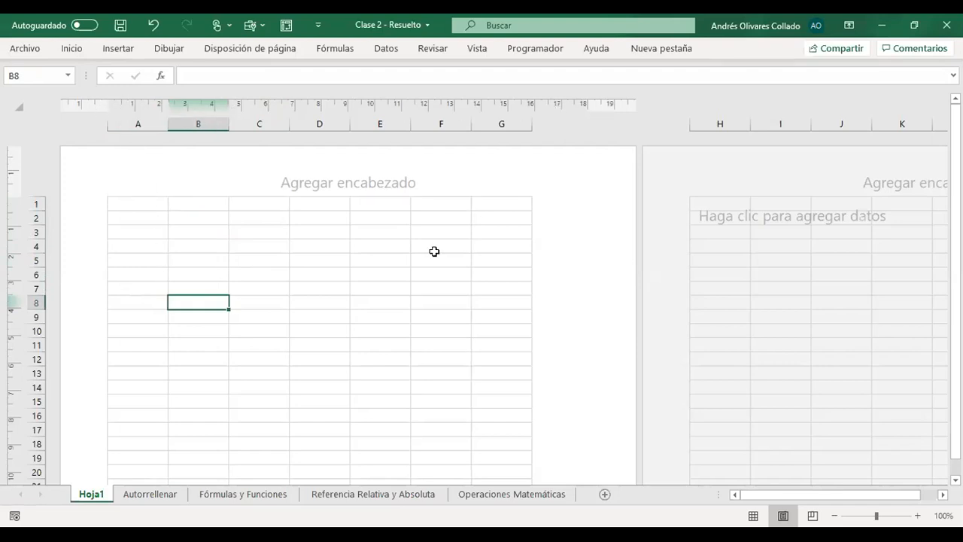
- Select cell E8 on Hoja1 and examine the first page from its header area down to its footer area
click(388, 298)
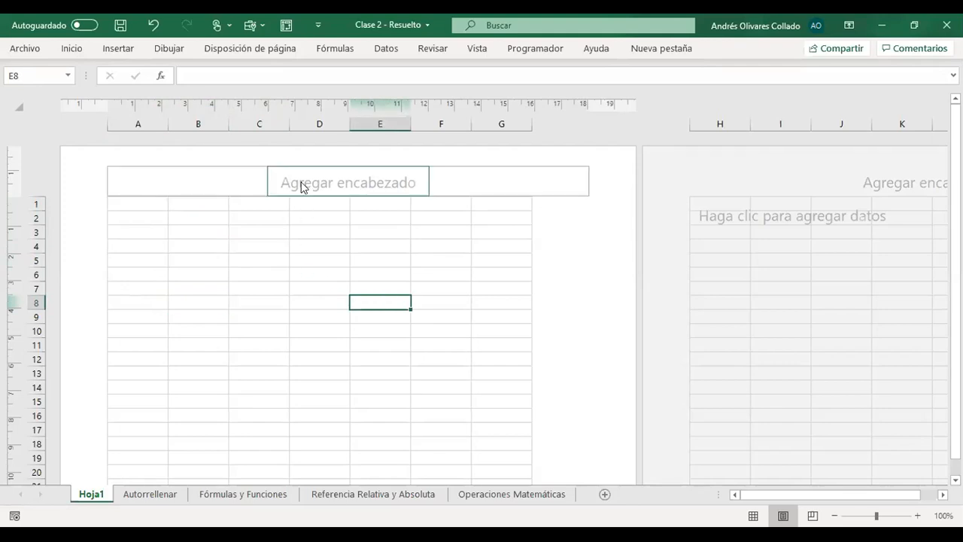
scroll(423, 294, down, 12)
scroll(421, 311, up, 4)
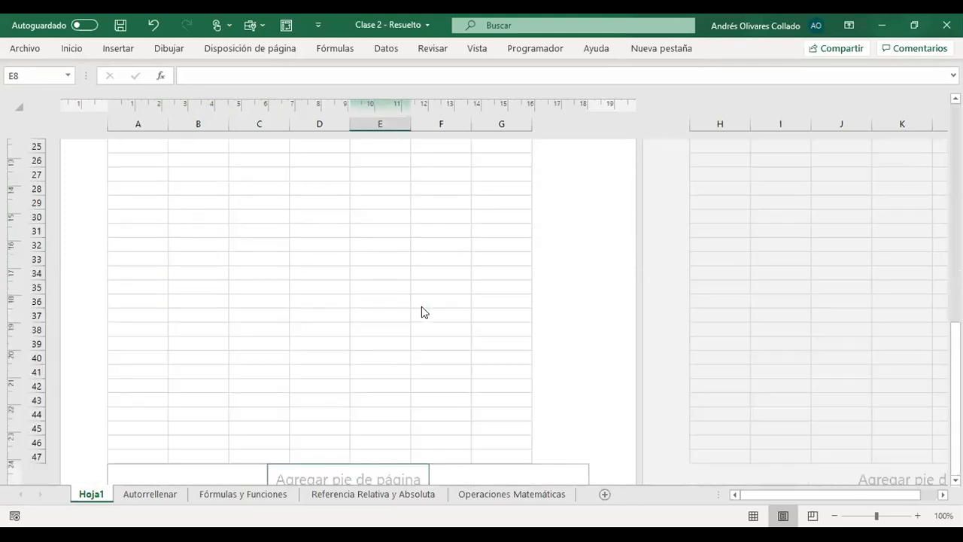
scroll(422, 311, up, 8)
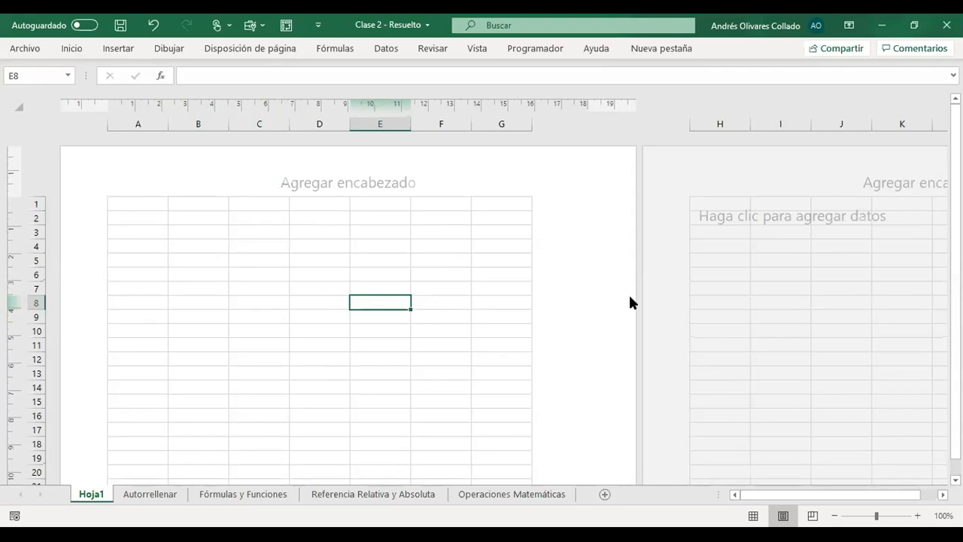
scroll(118, 318, down, 10)
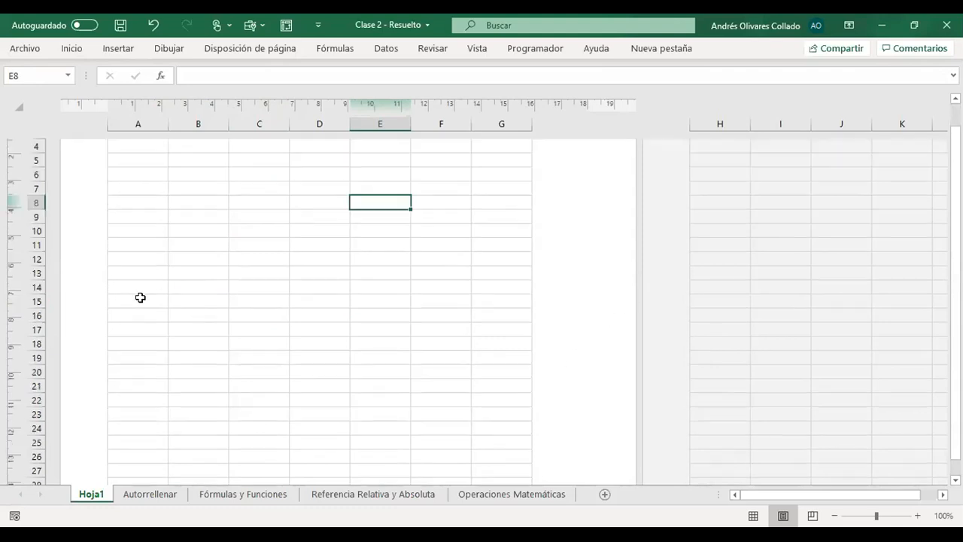
scroll(213, 355, up, 3)
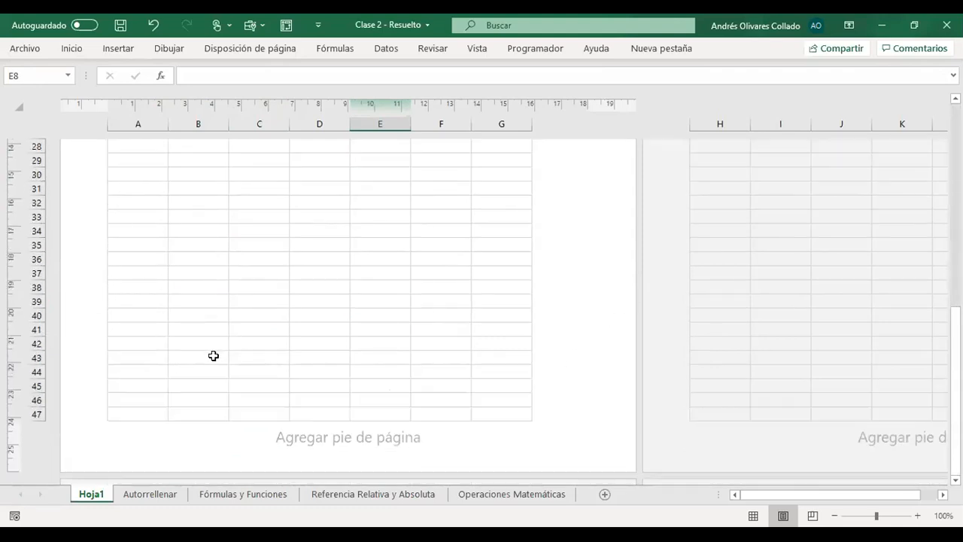
scroll(204, 386, down, 3)
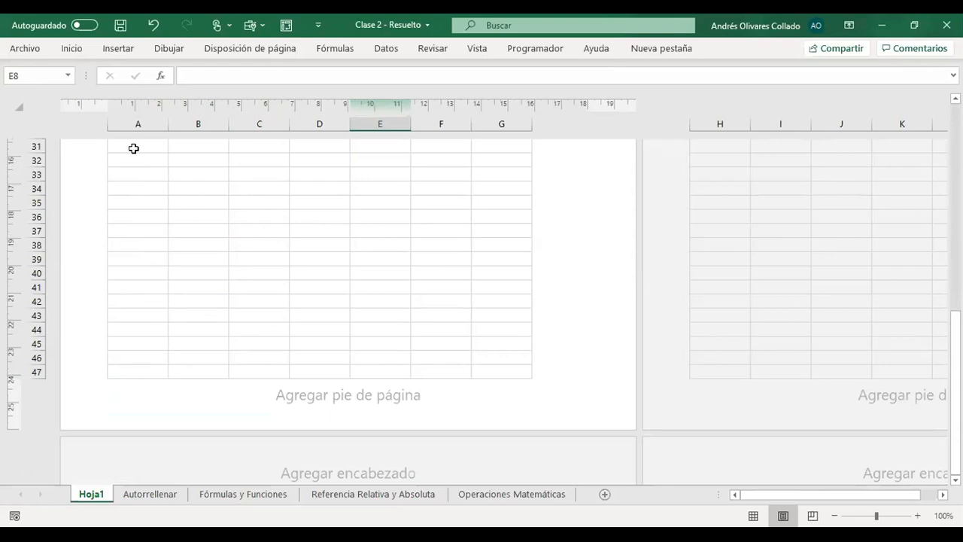
- Select A47 at the end of the first page and A48 at the start of the page below, and return to A1
click(134, 369)
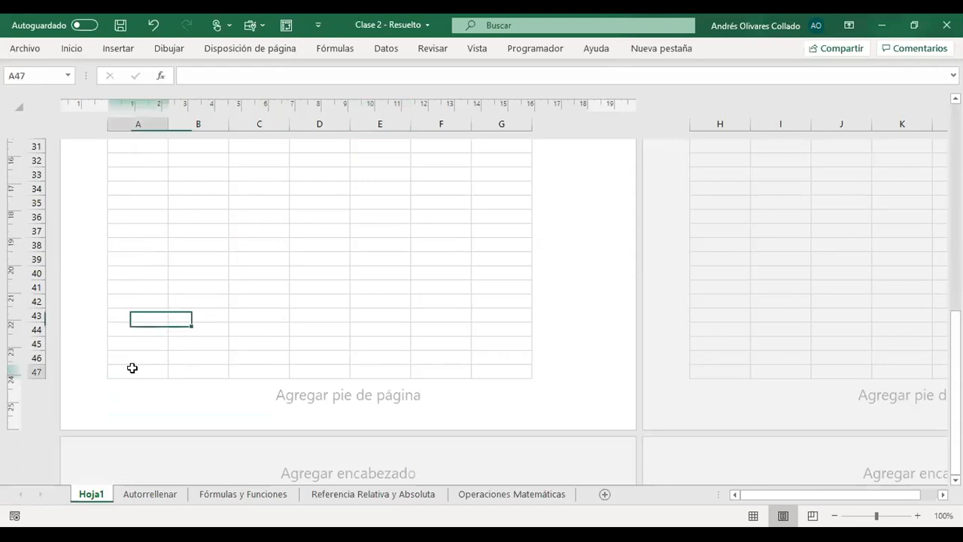
scroll(194, 385, down, 3)
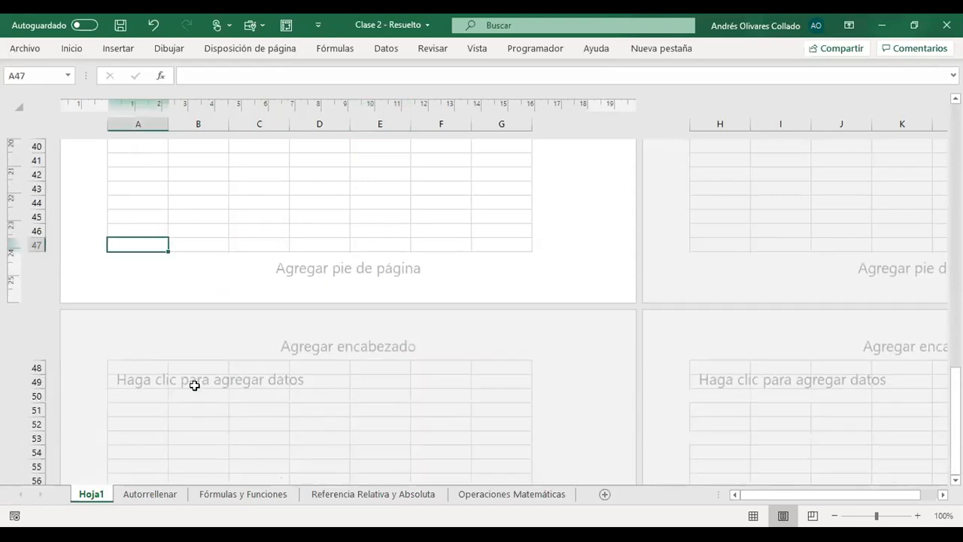
click(147, 368)
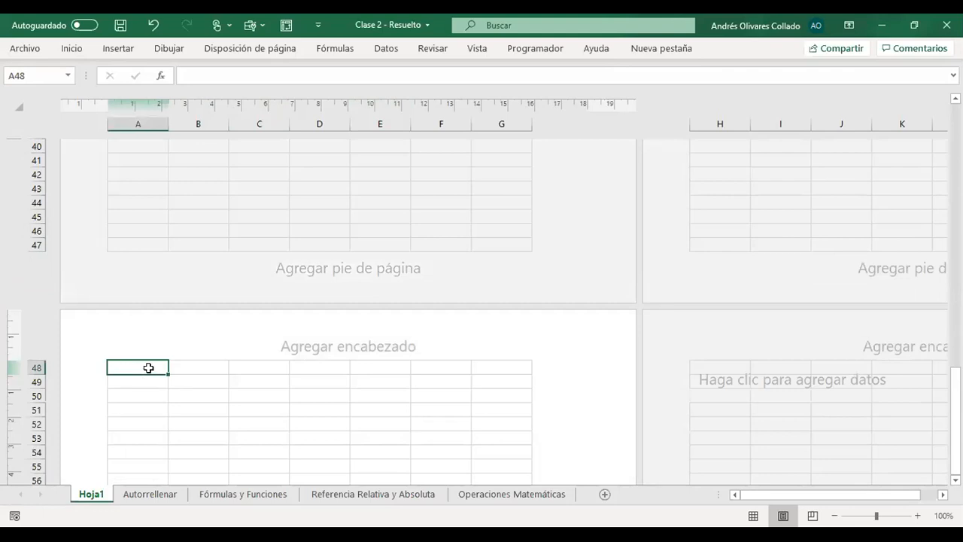
scroll(197, 244, up, 10)
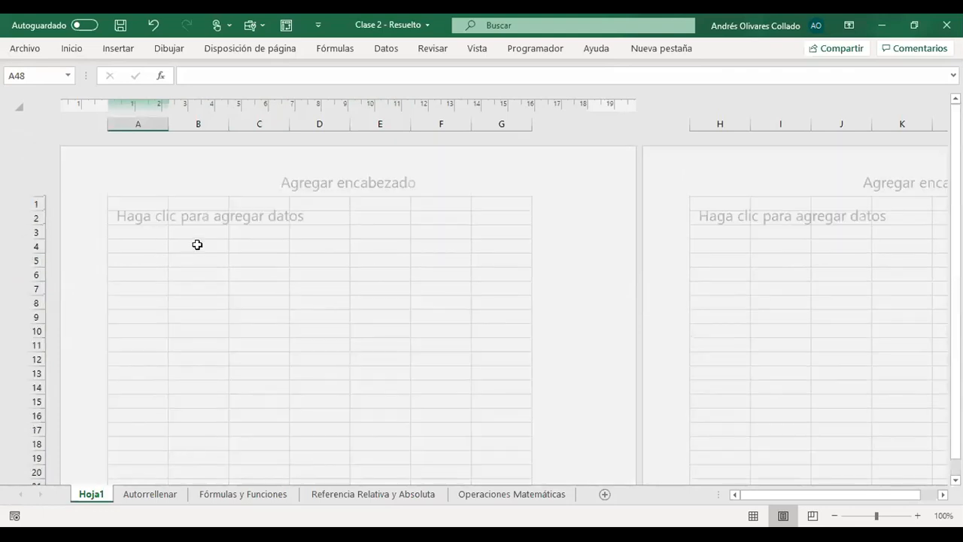
click(131, 230)
click(153, 207)
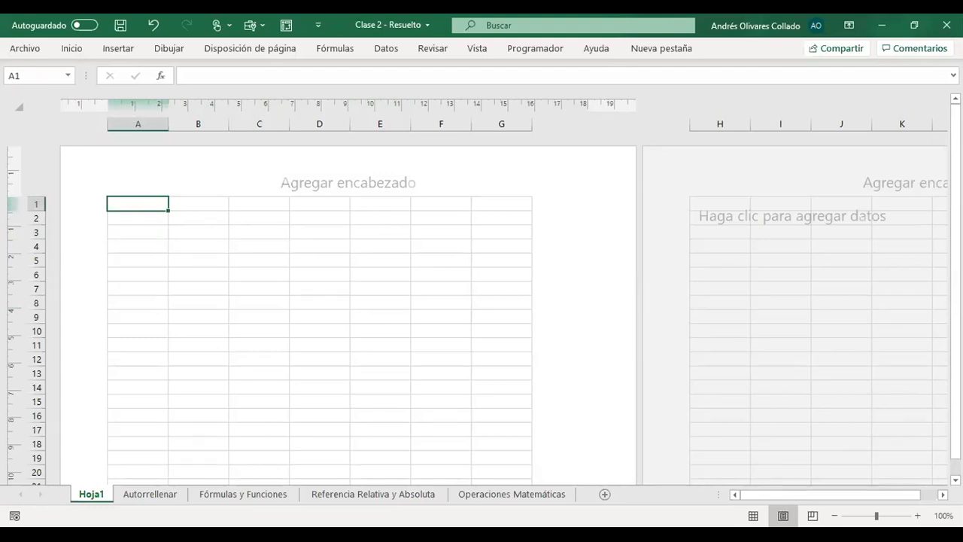
- Show Hoja1 in Page Break Preview and return it to Normal view
click(813, 516)
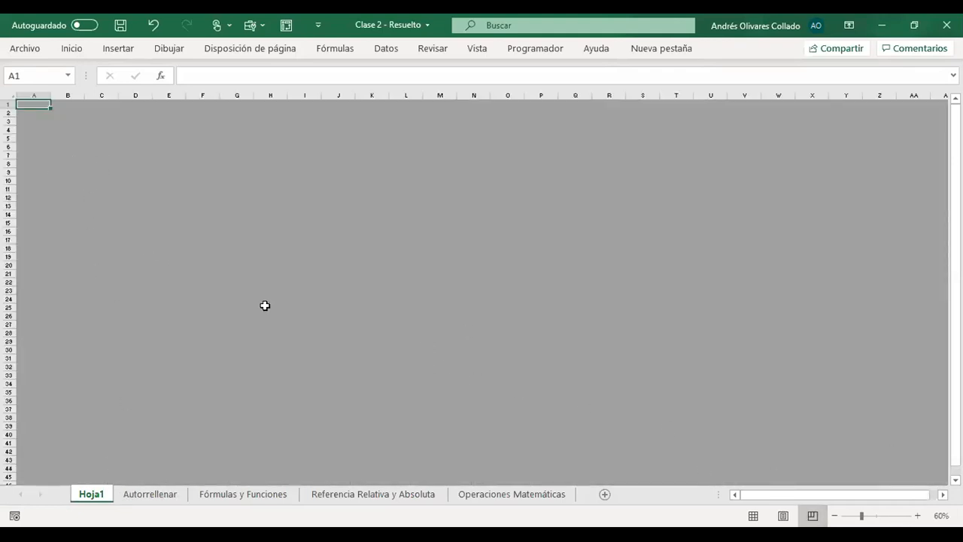
click(753, 516)
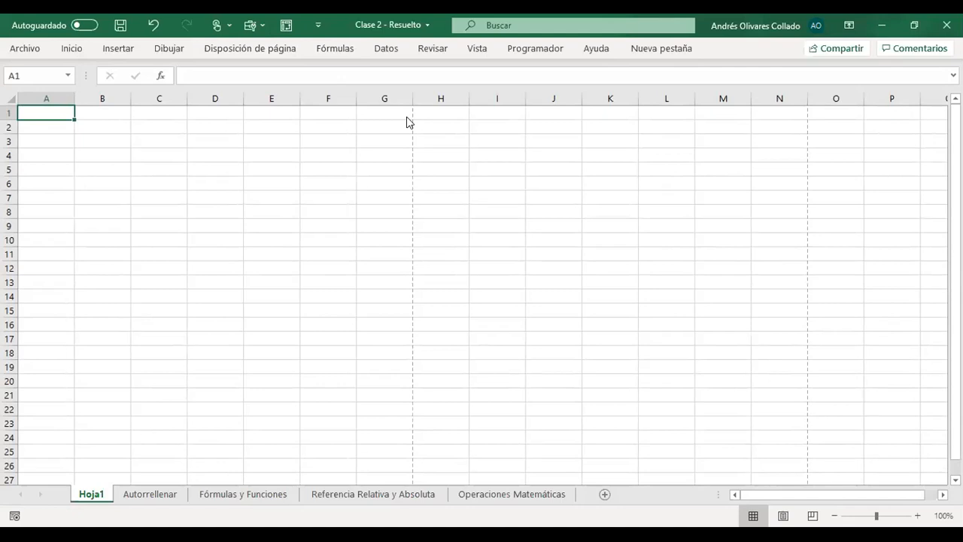
- Select cells on both sides of the first dashed page-break line, including G4 and G2, finishing at H2
click(407, 178)
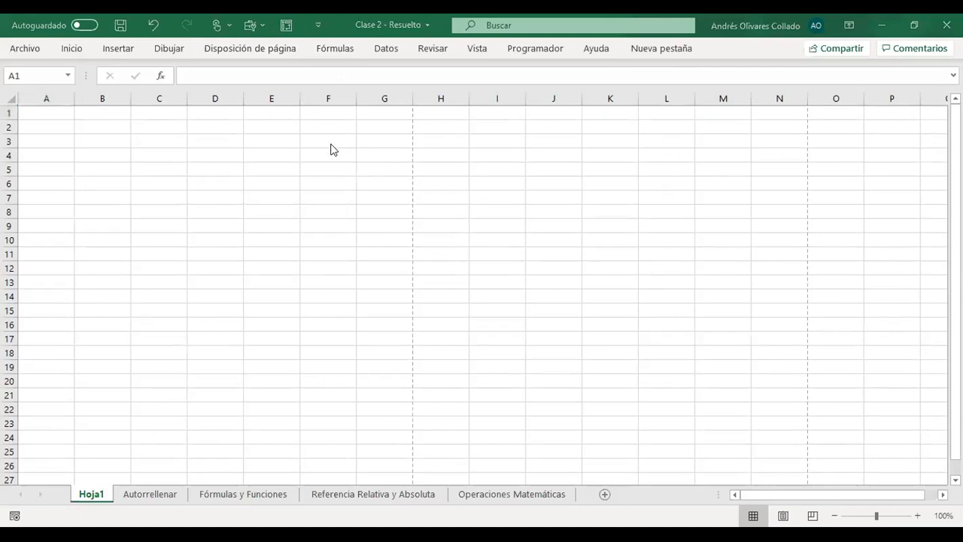
click(412, 155)
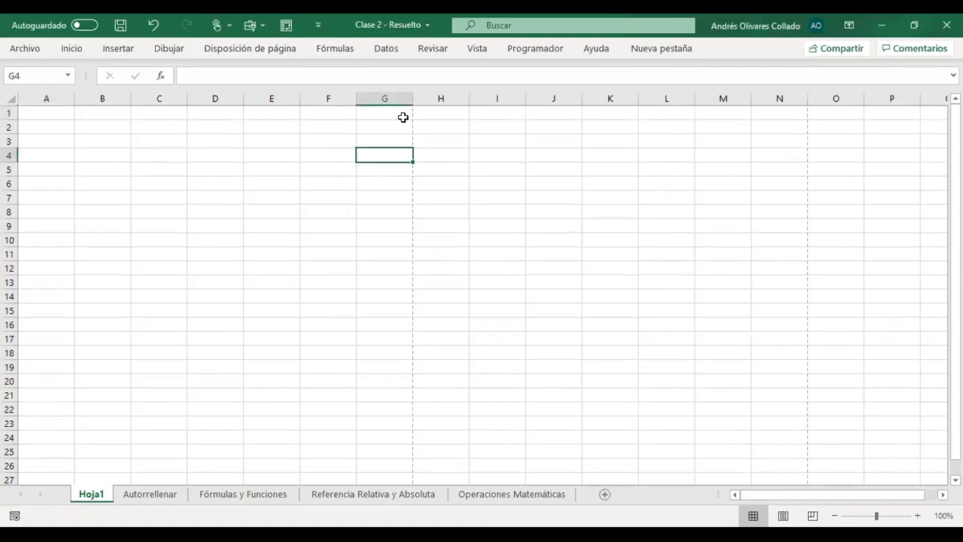
click(401, 115)
click(403, 126)
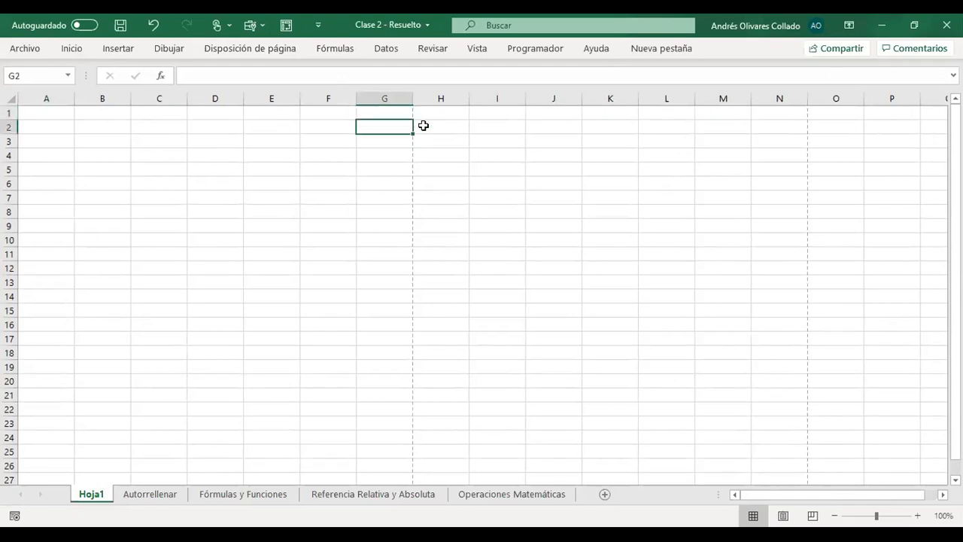
click(424, 125)
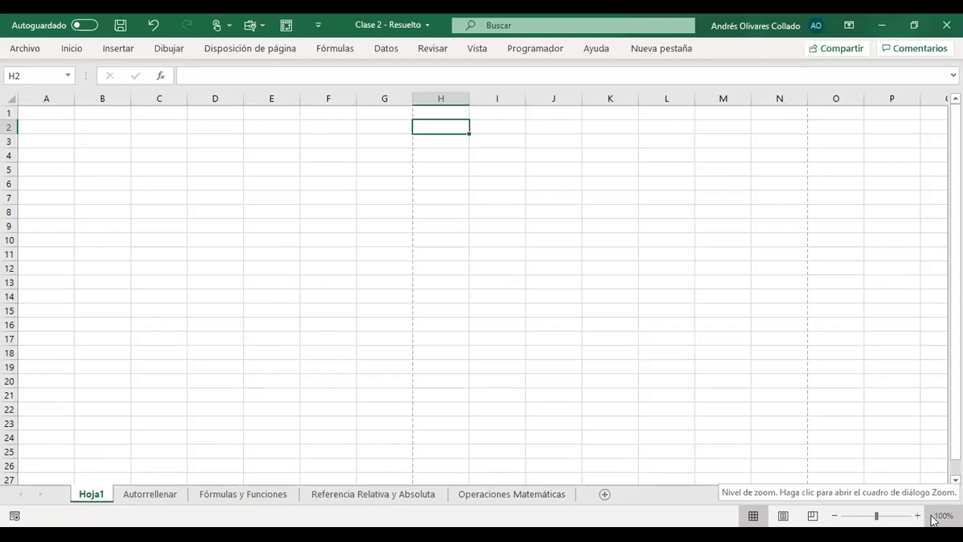
- Zoom Hoja1 in to 400% and restore the zoom to 100%
drag(876, 516, 910, 518)
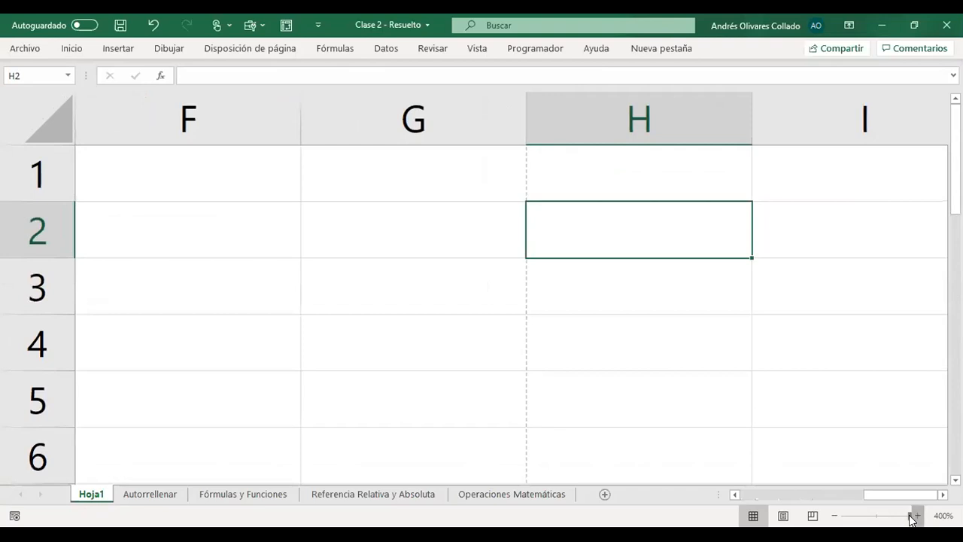
drag(909, 518, 872, 518)
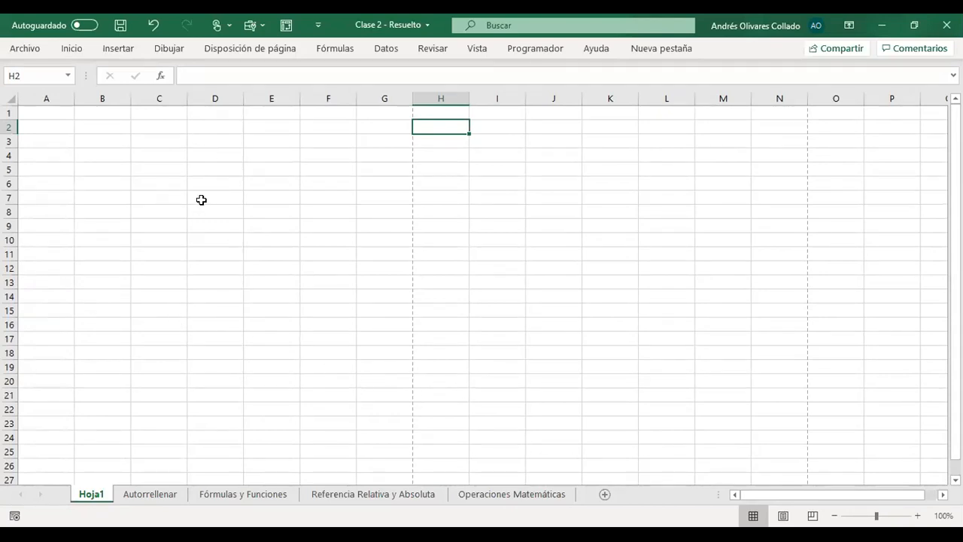
- Select B2 and C5, and check the width of column A and the height of row 1 at their header borders
click(100, 133)
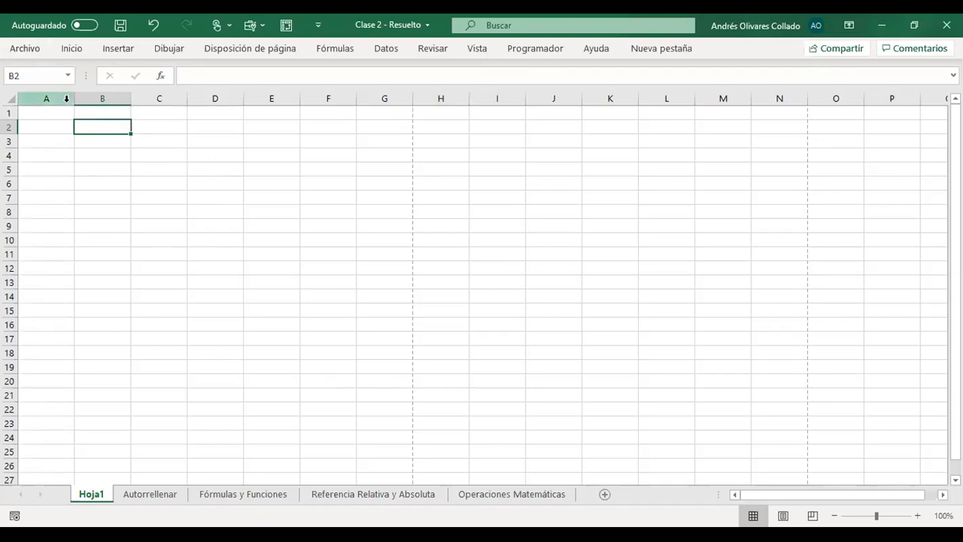
click(174, 171)
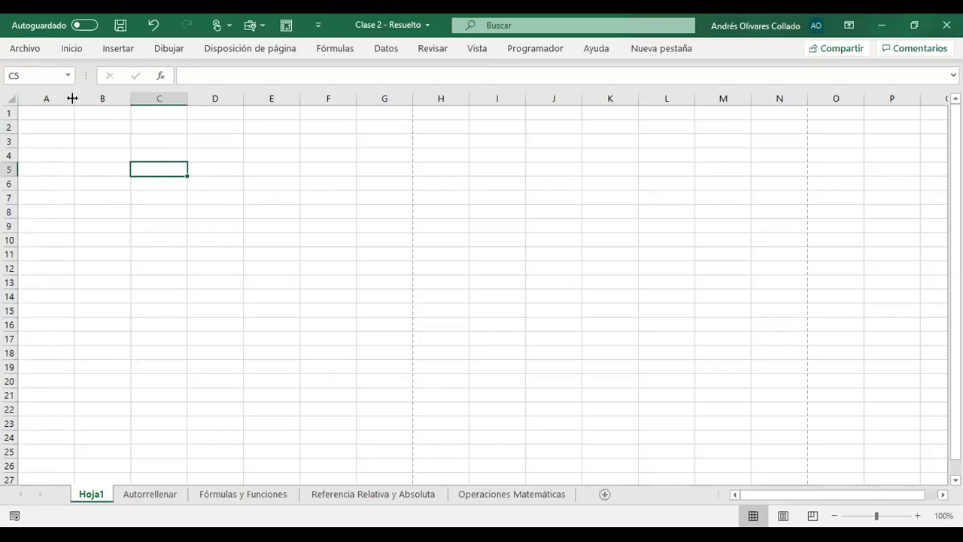
drag(73, 98, 73, 97)
click(10, 118)
drag(70, 99, 71, 99)
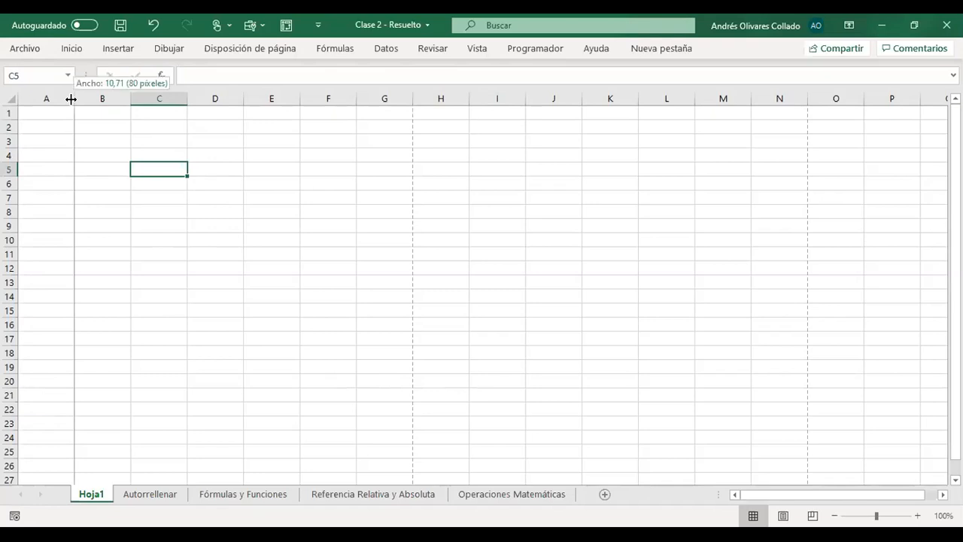
drag(71, 99, 70, 100)
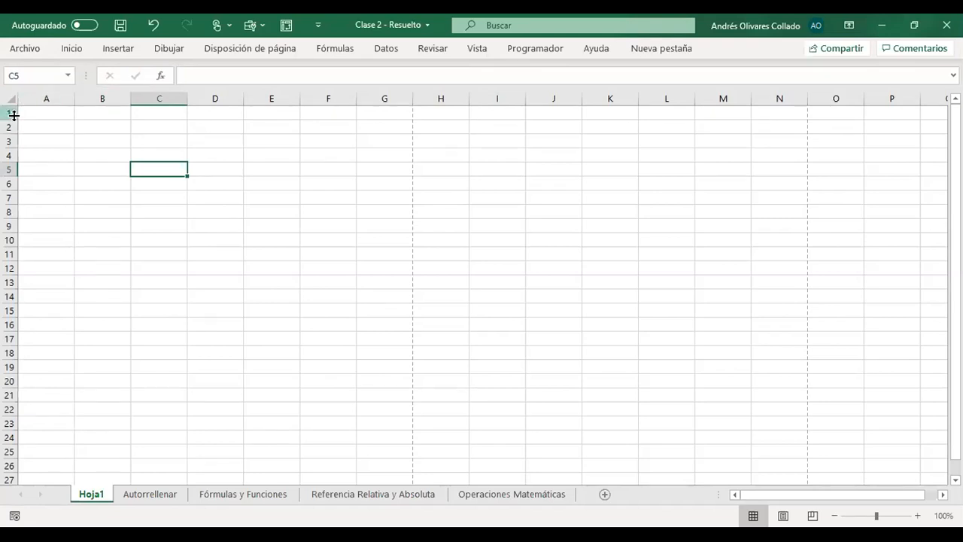
drag(12, 118, 12, 118)
drag(69, 97, 69, 98)
drag(70, 99, 70, 99)
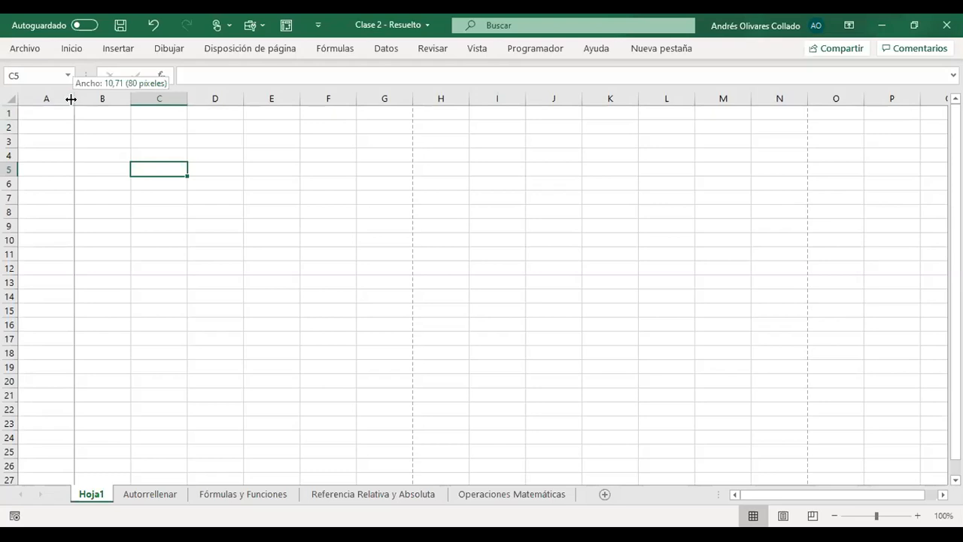
- Select cells across row 1 from A1 to C1, return to A1, and check column A's width again
click(30, 113)
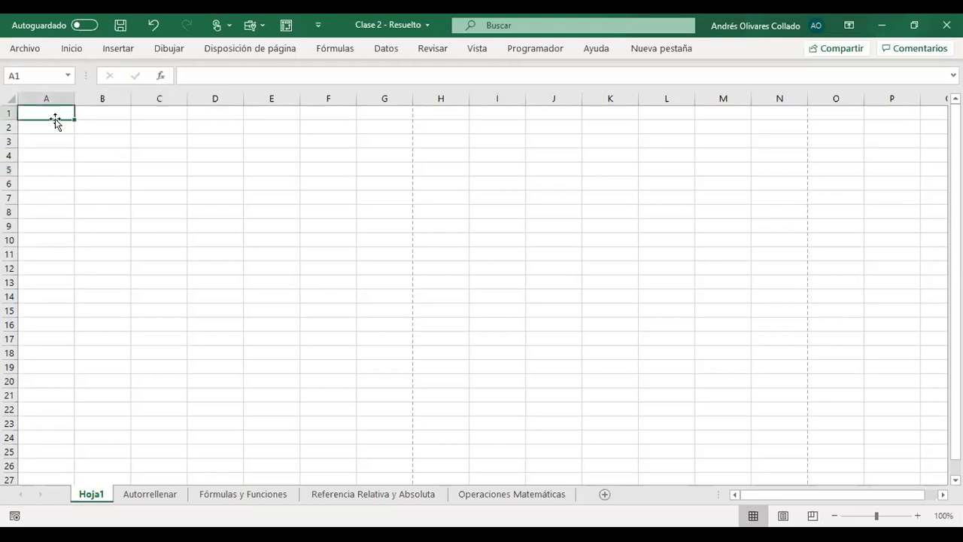
click(83, 113)
click(157, 116)
click(38, 108)
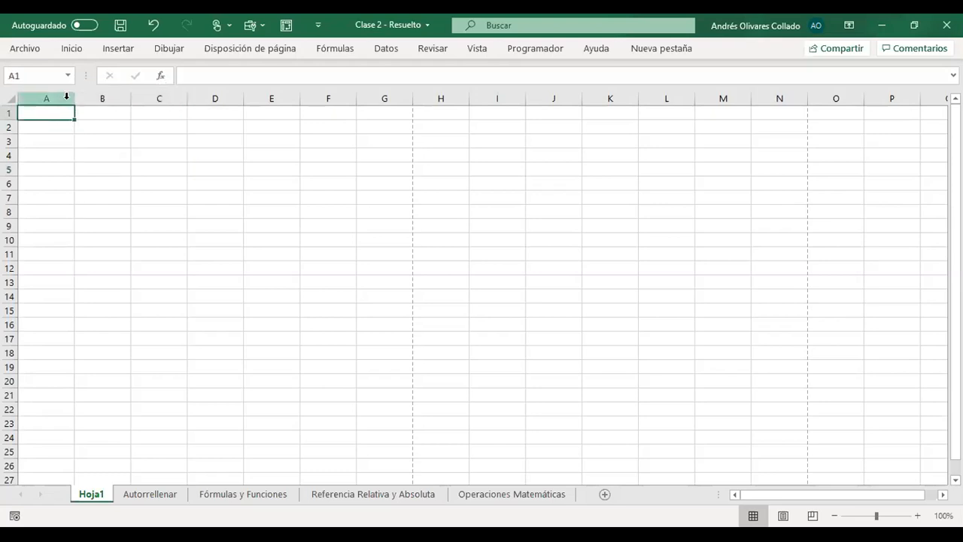
click(71, 95)
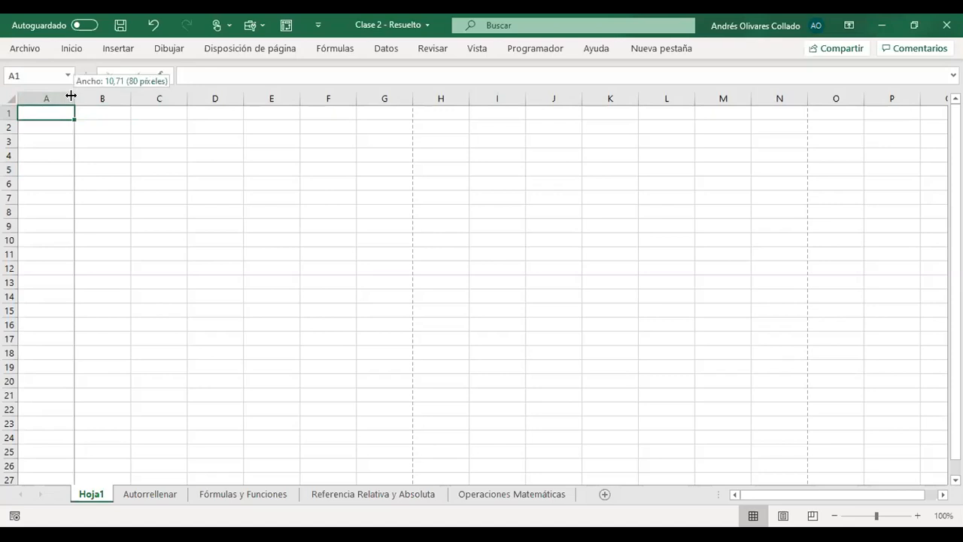
click(7, 118)
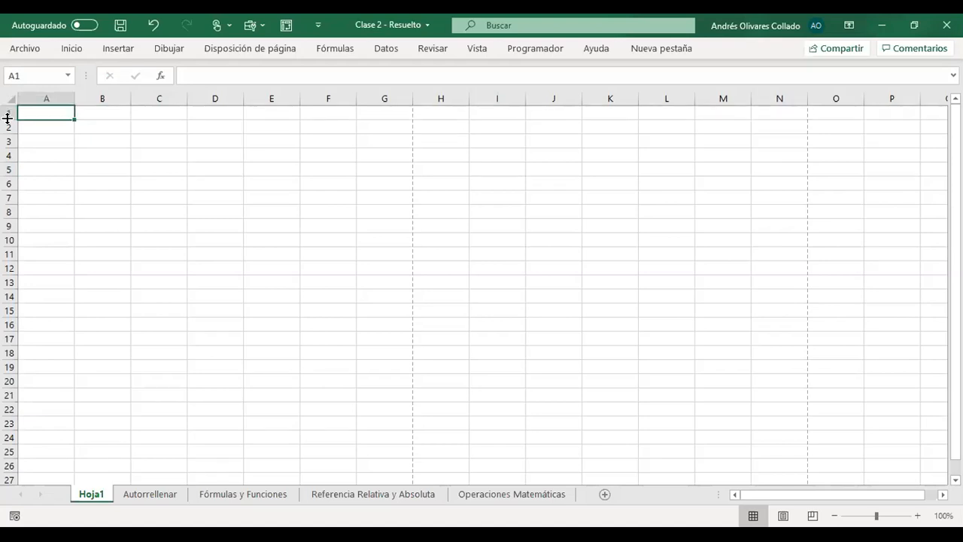
click(73, 93)
drag(74, 93, 74, 93)
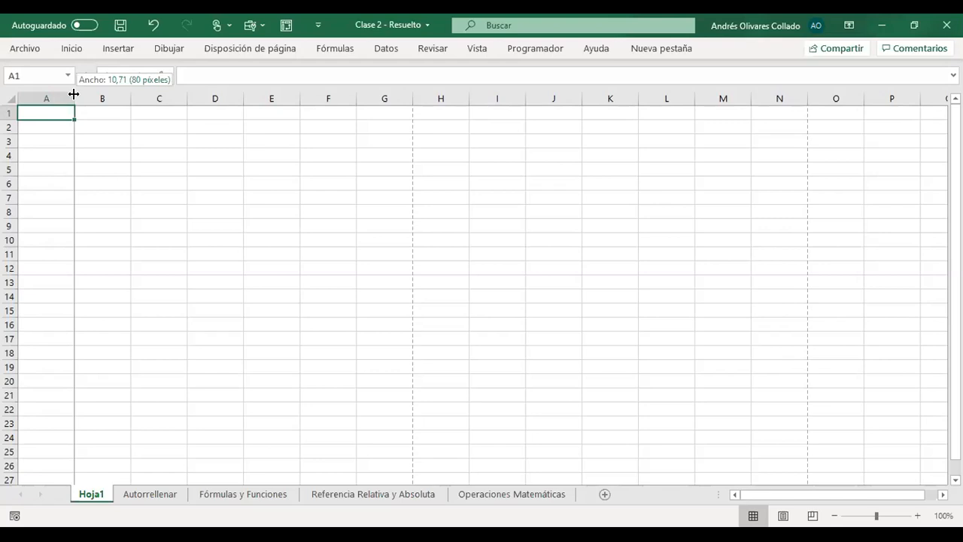
drag(73, 94, 74, 93)
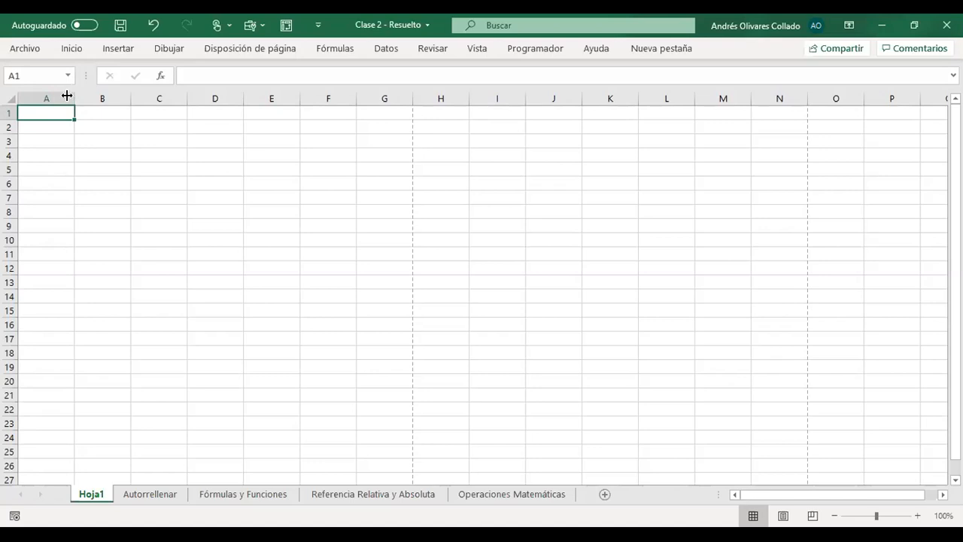
drag(73, 96, 74, 95)
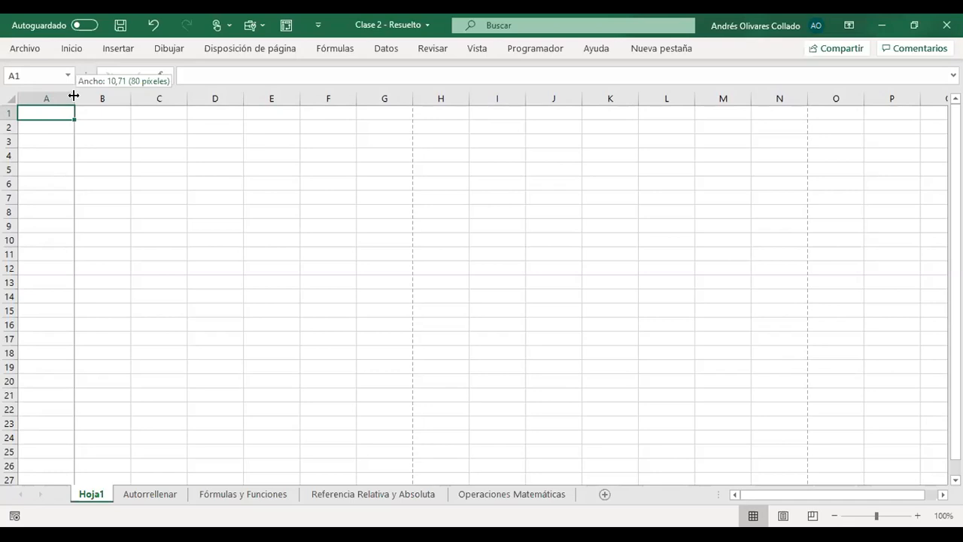
drag(74, 96, 74, 96)
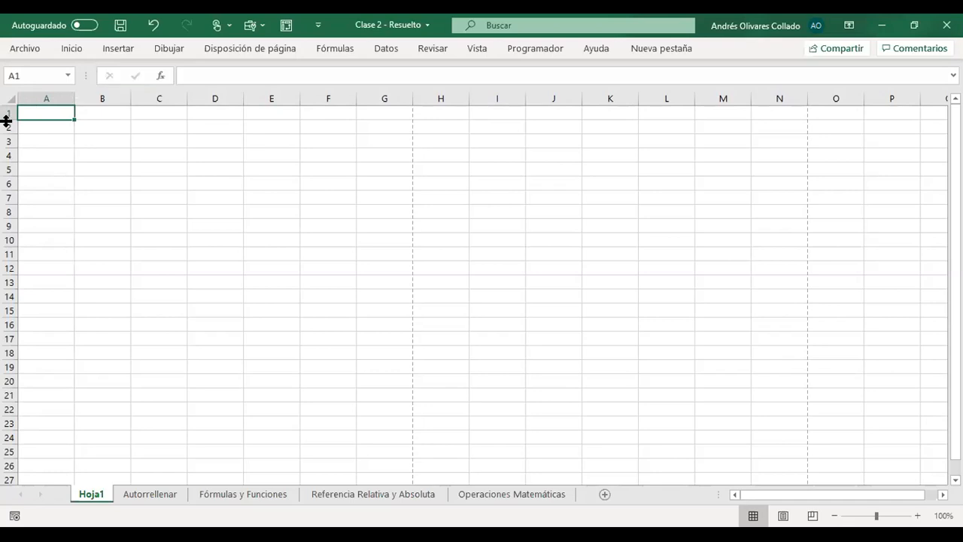
- Increase the height of row 1 to about four times a standard row and select cell A1
drag(10, 117, 7, 157)
click(101, 197)
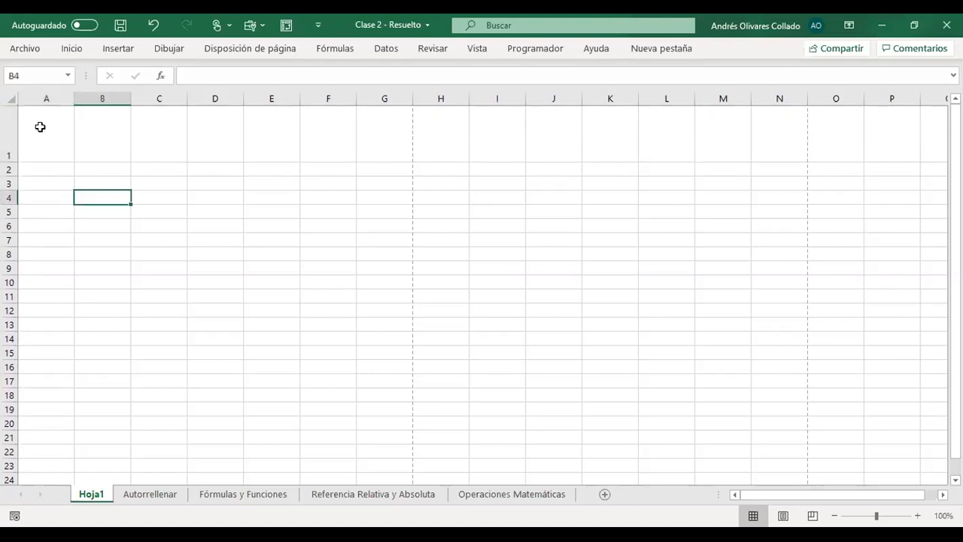
click(47, 120)
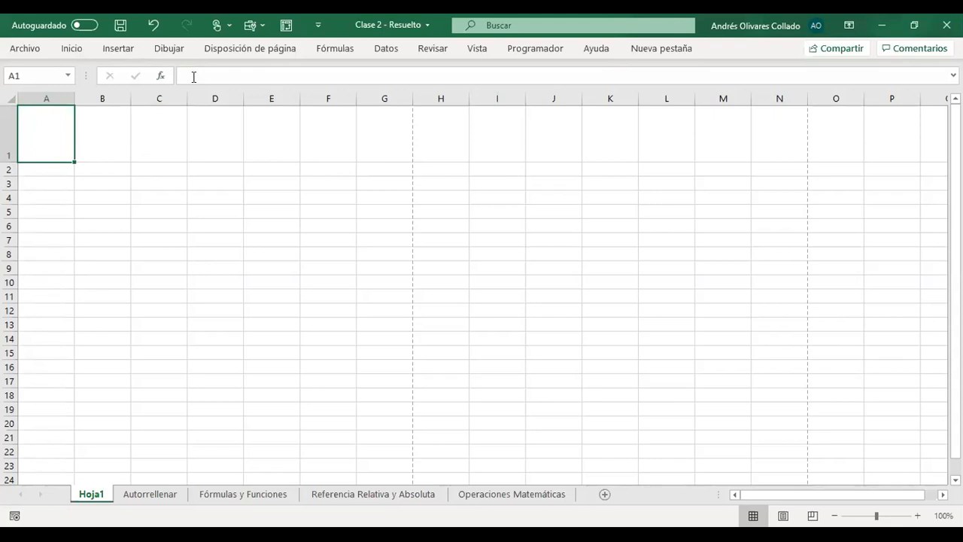
- Look through the Insertar, Dibujar and Disposición de página command groups and return to the Inicio commands
click(72, 49)
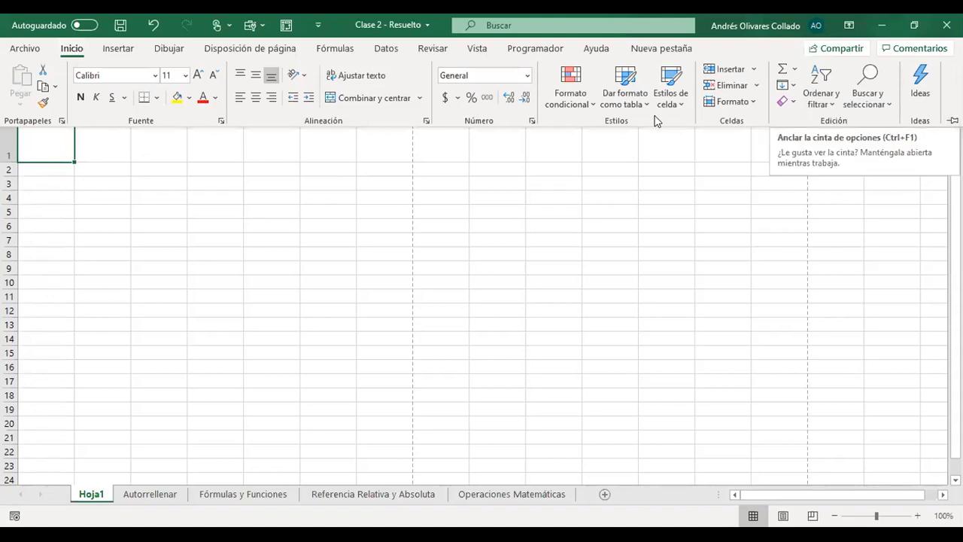
click(118, 49)
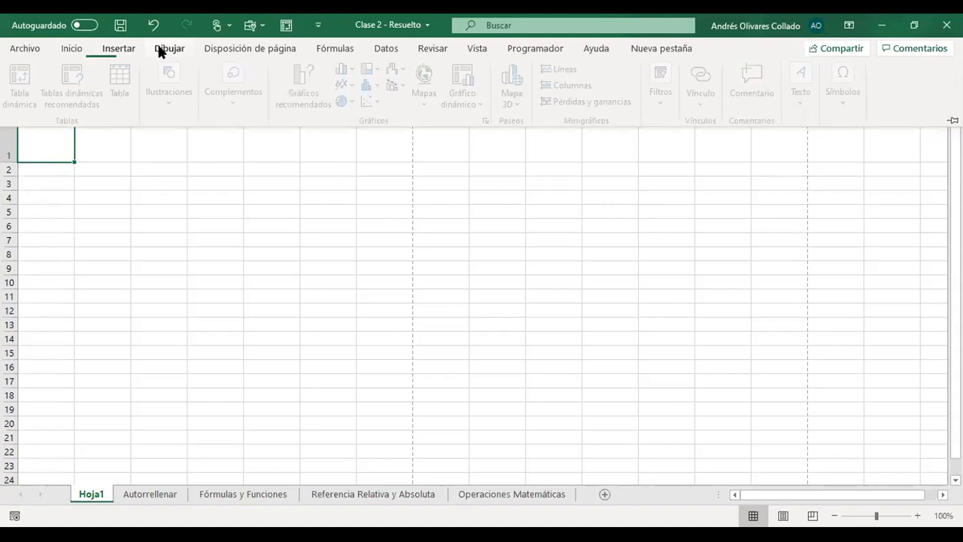
click(167, 49)
click(244, 49)
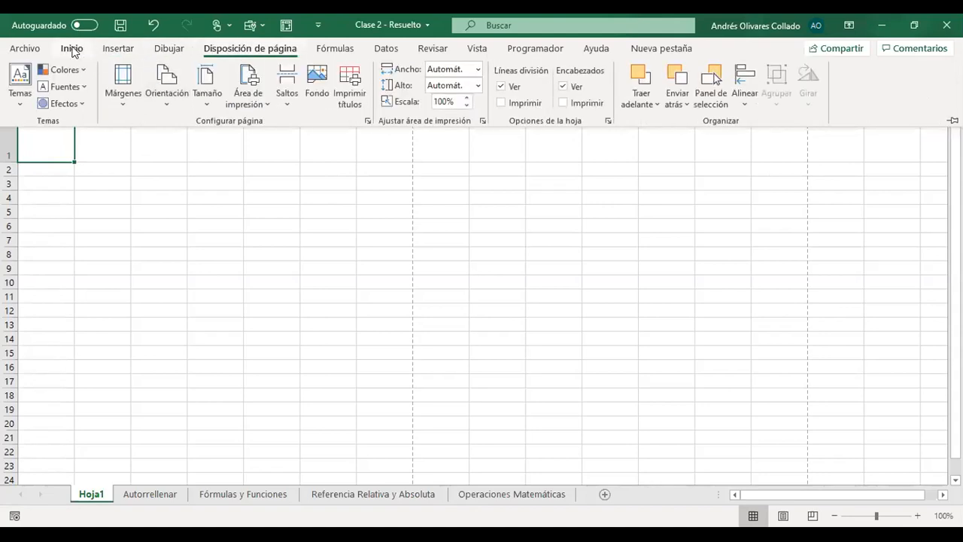
click(73, 49)
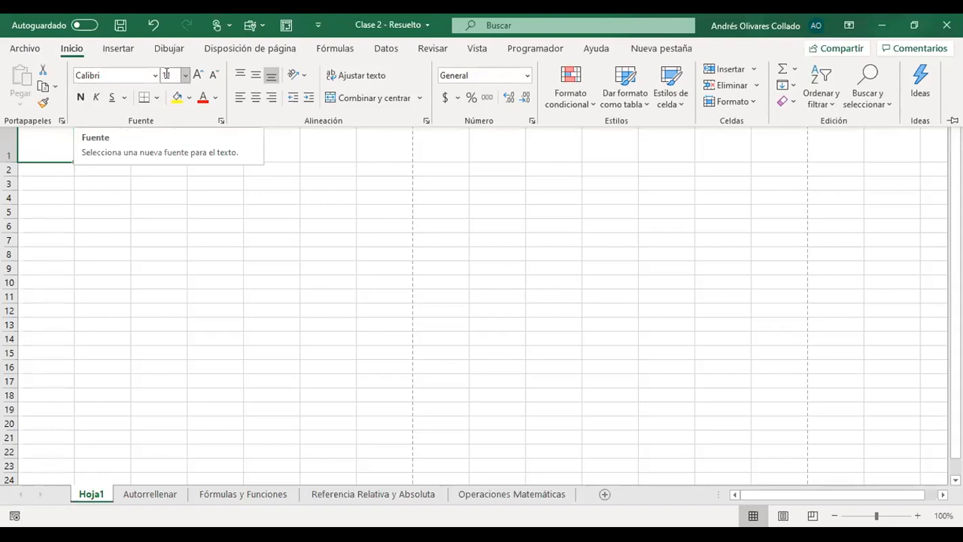
- Enter HOLA MUNDO in cell C3 and select that cell again
click(140, 182)
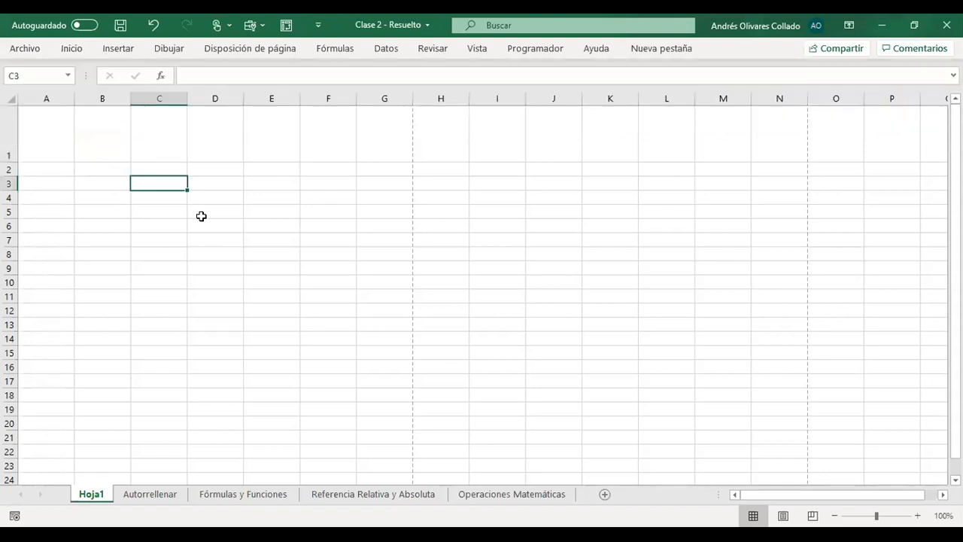
text(HOLA MUNDA)
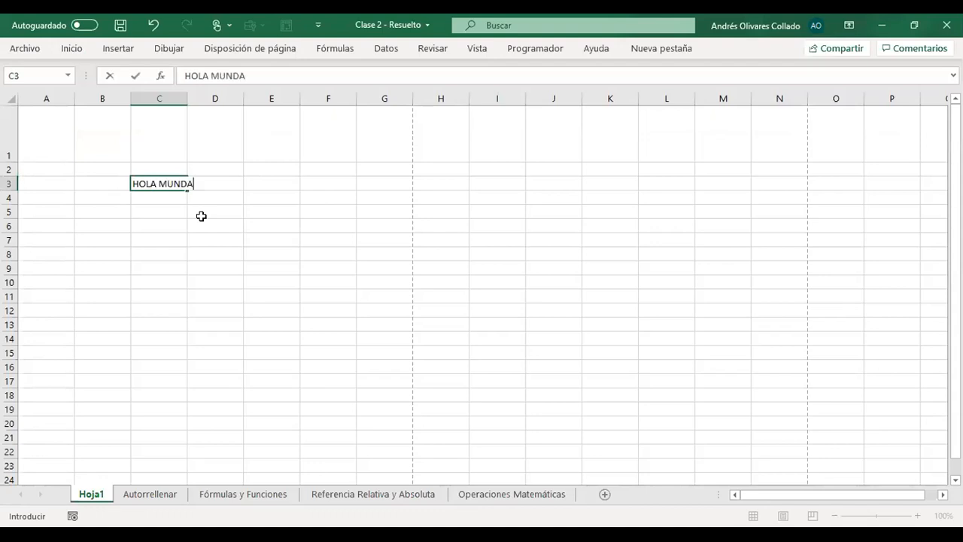
key(BackSpace)
text(O)
key(Return)
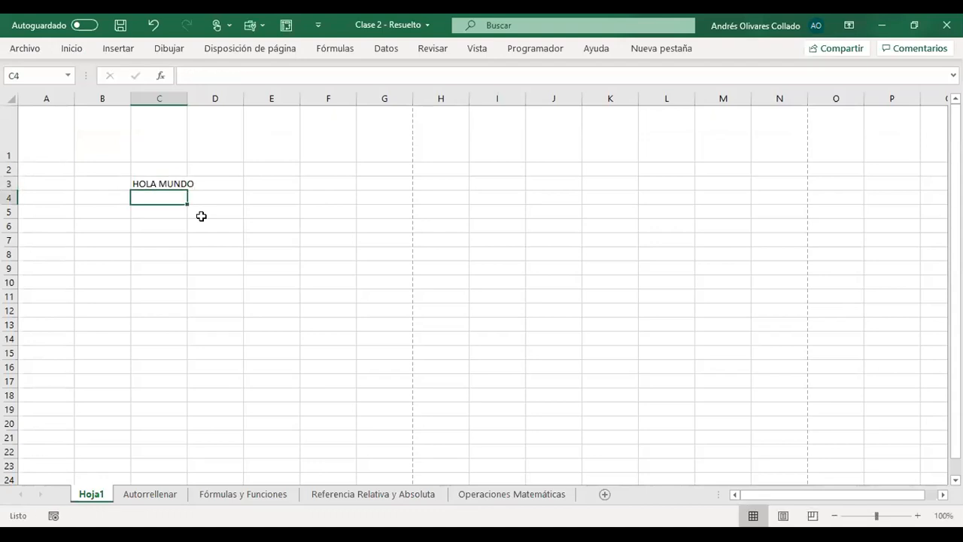
key(Up)
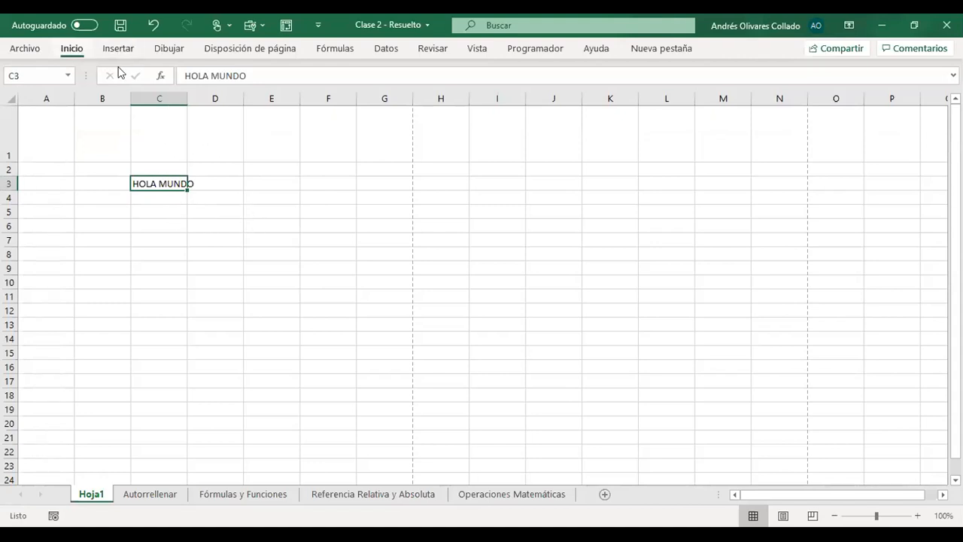
- Try the Abadi and Algerian fonts on the text in C3 and settle on Aparajita
click(154, 76)
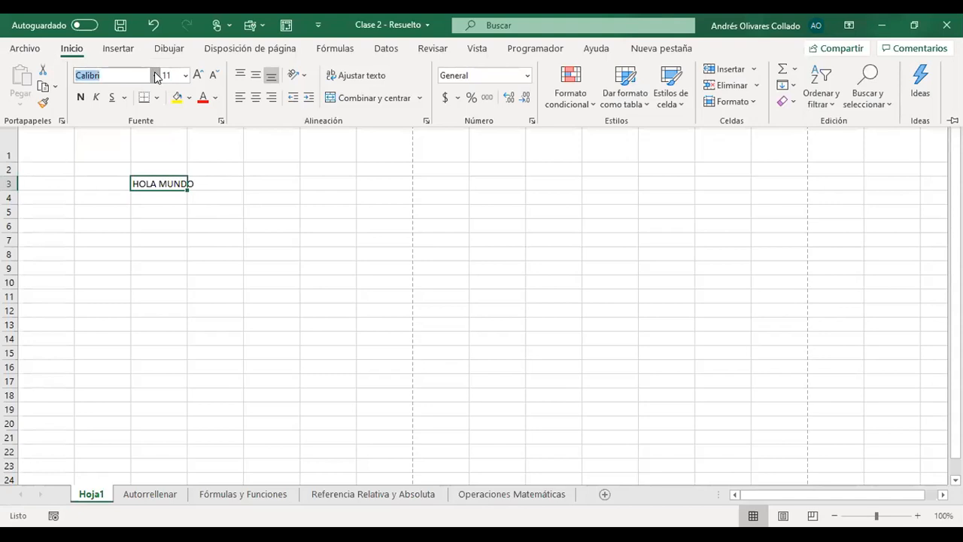
click(155, 76)
click(157, 173)
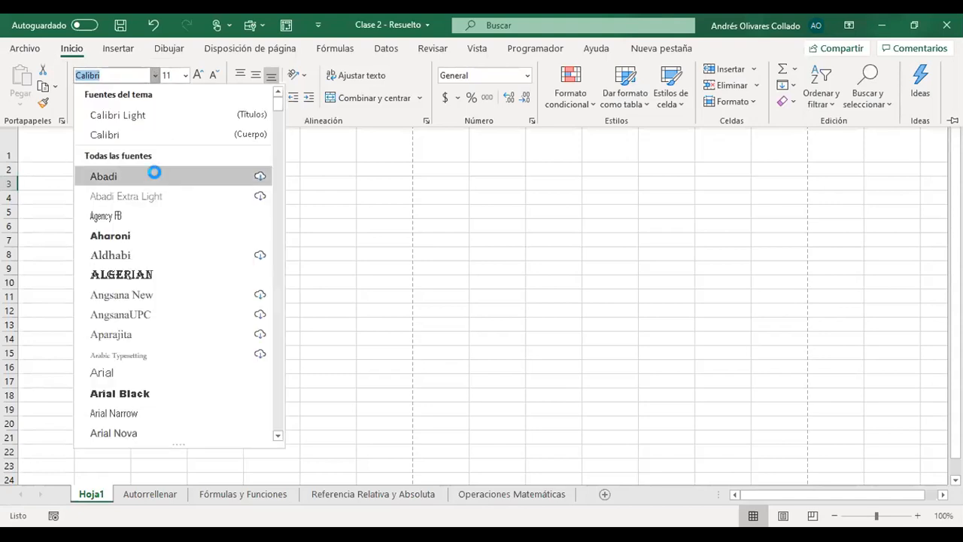
click(155, 75)
click(155, 273)
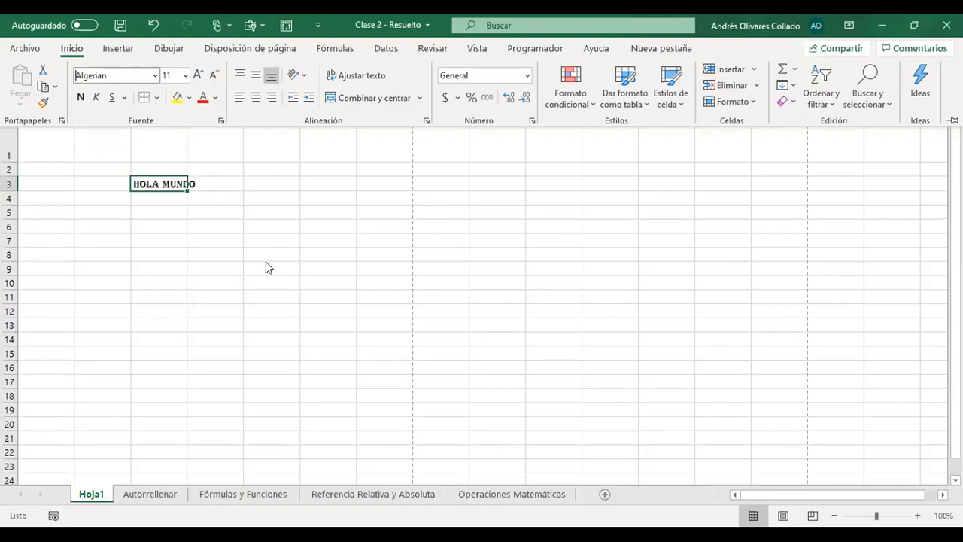
click(154, 75)
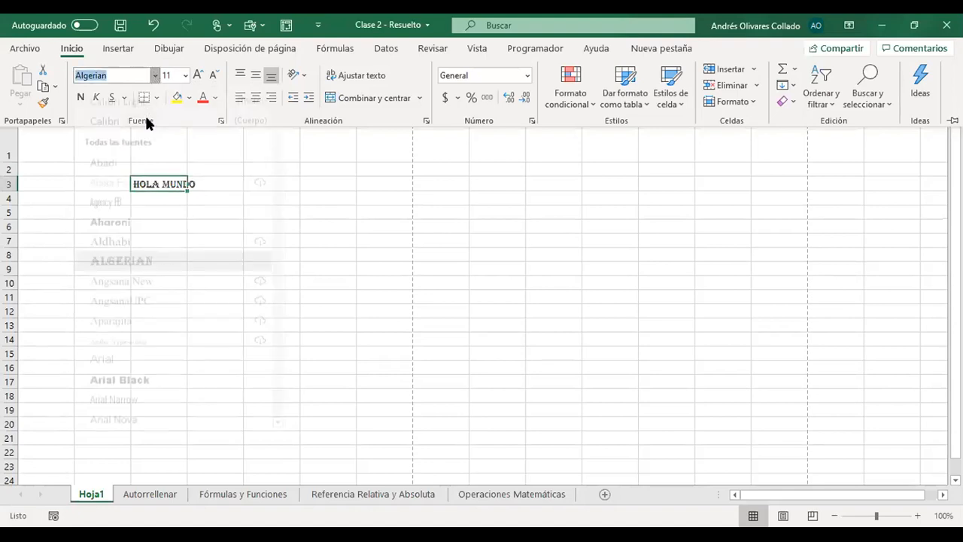
click(129, 333)
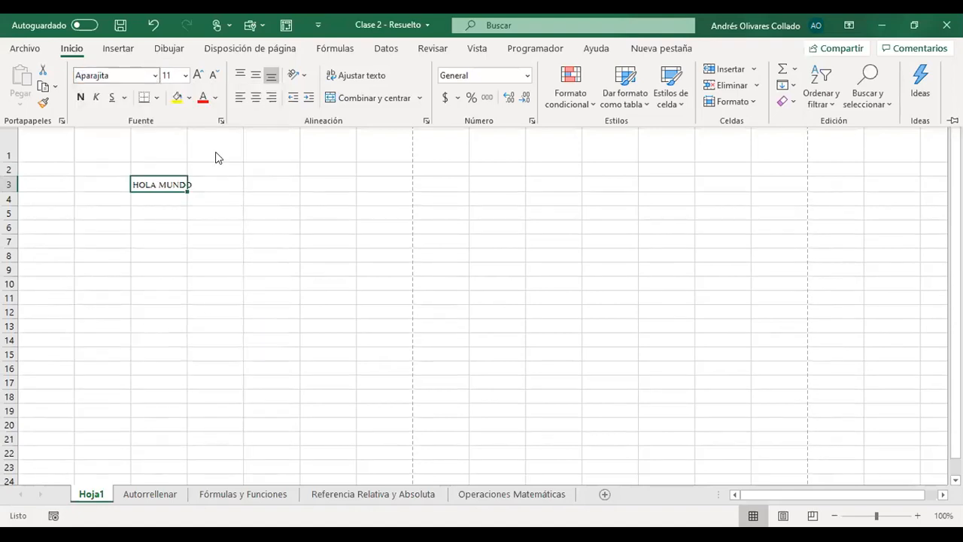
- Enlarge the text in C3 to font size 36, and set it to the custom size 30
click(185, 76)
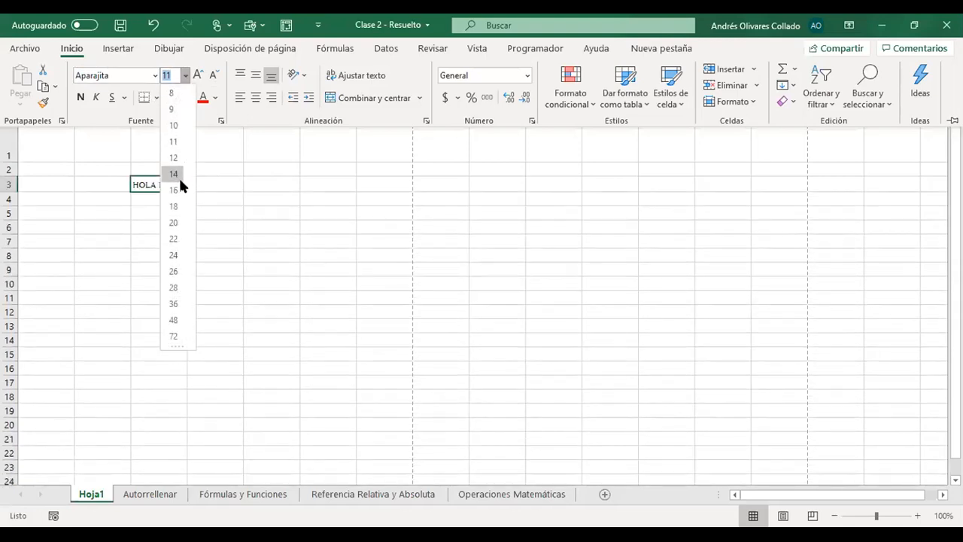
click(172, 298)
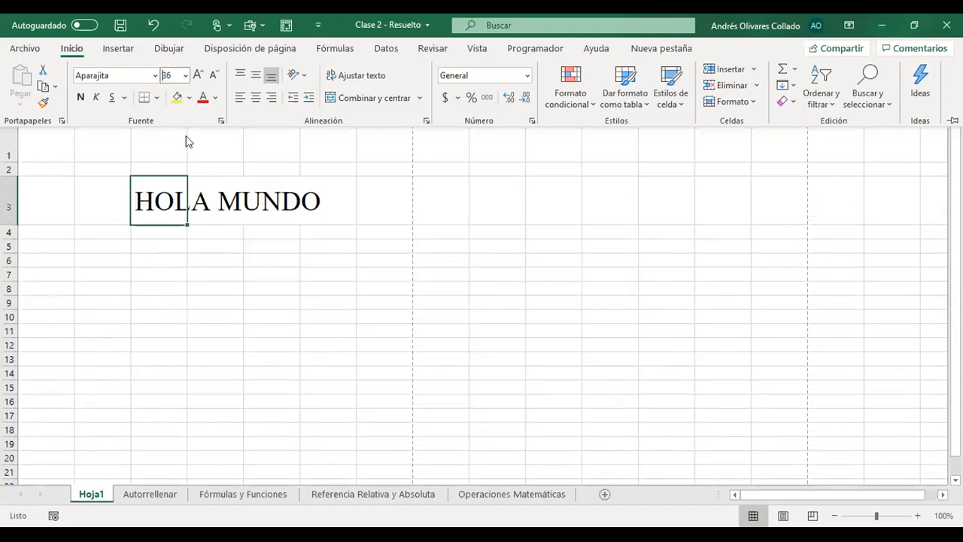
click(185, 75)
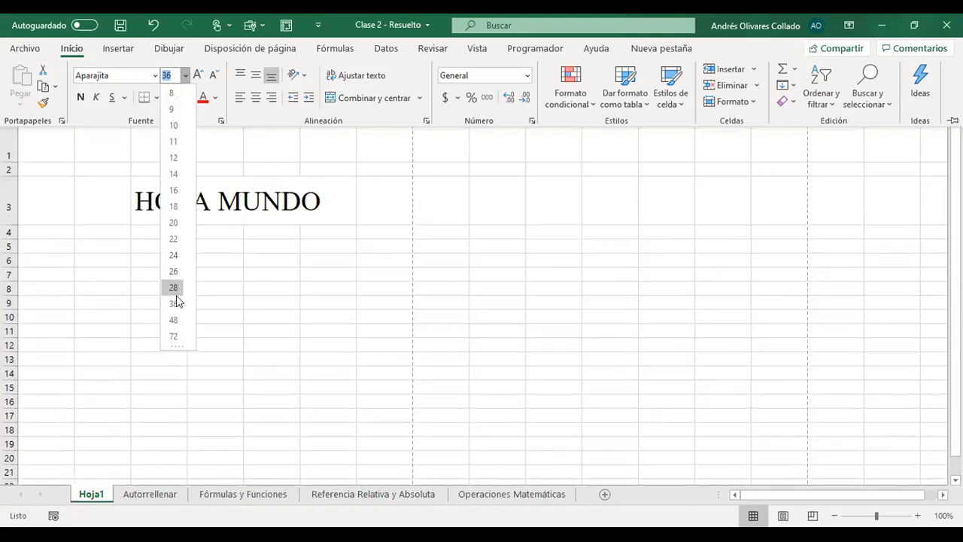
click(175, 303)
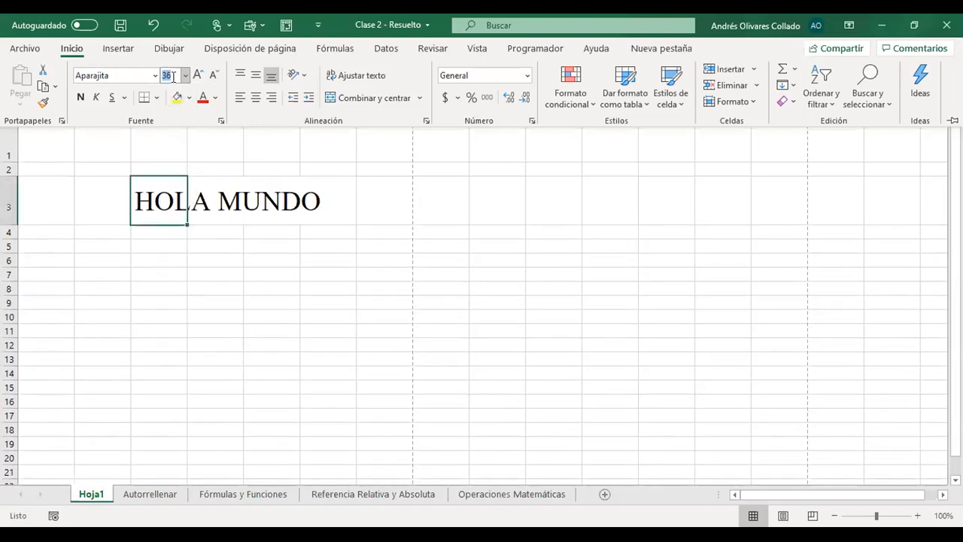
text(30)
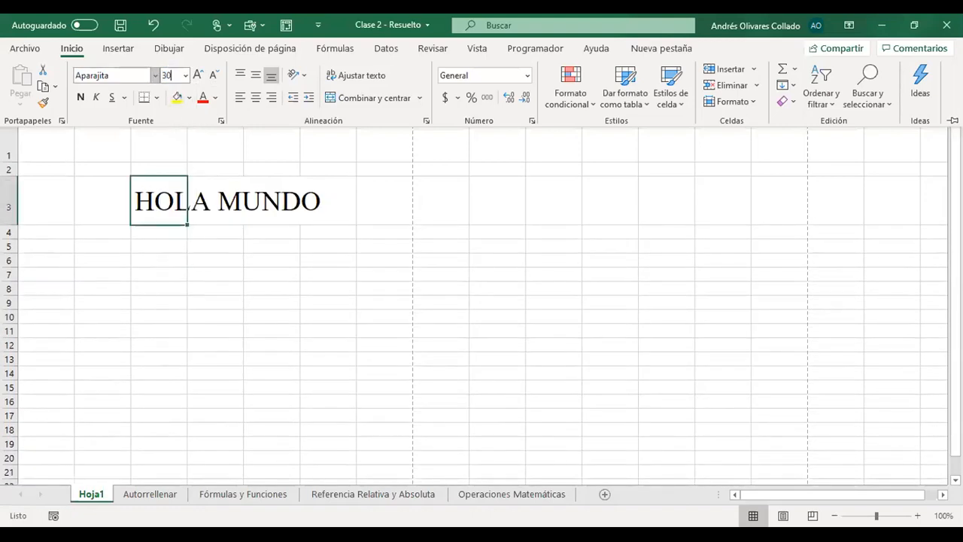
key(Return)
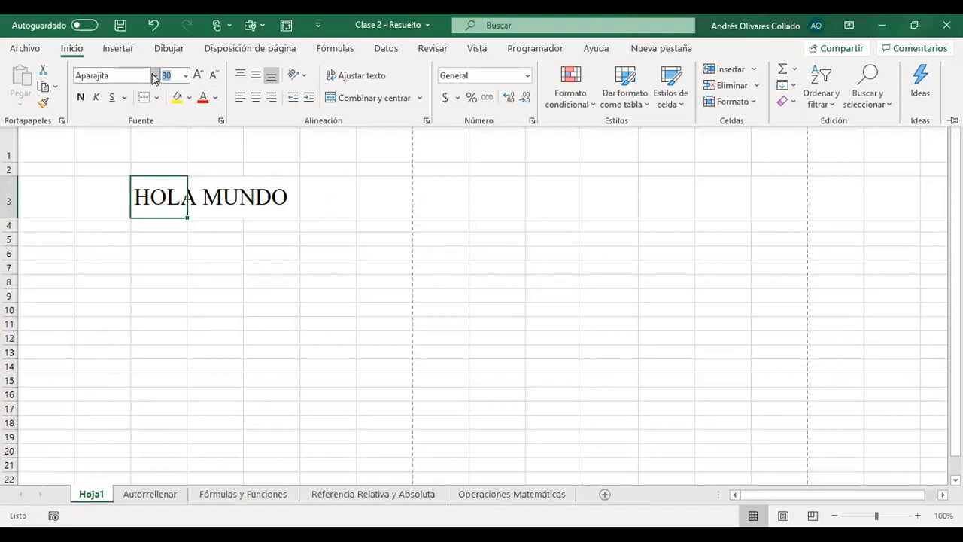
click(327, 249)
- Apply bold, italic and underline to the HOLA MUNDO text in C3
click(71, 49)
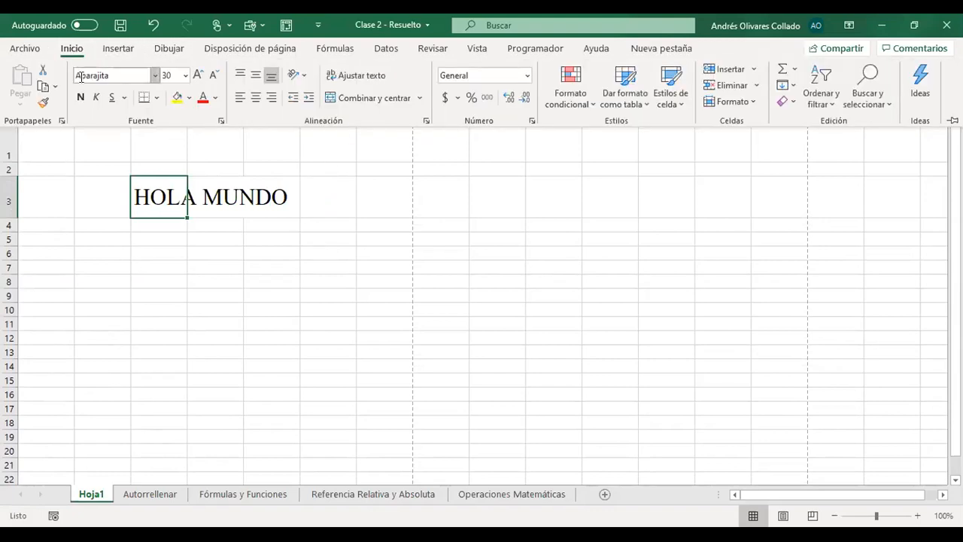
click(80, 98)
click(95, 98)
click(112, 97)
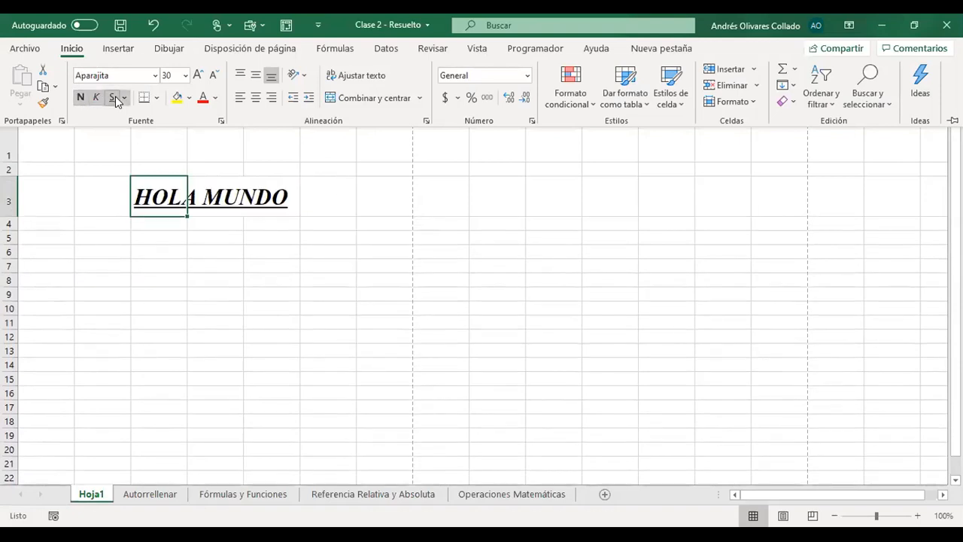
- Try centre and right horizontal alignment on C3 and set the text to left alignment
click(256, 98)
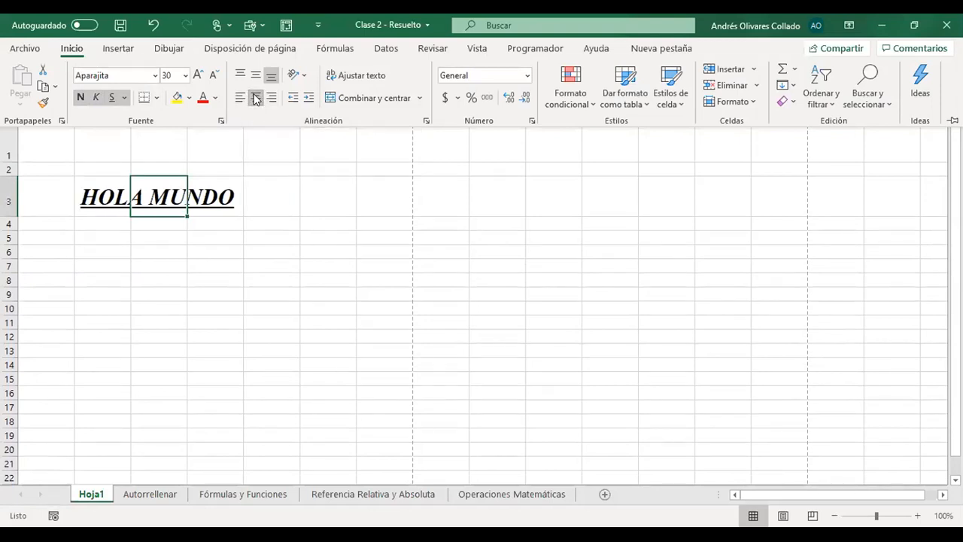
click(272, 99)
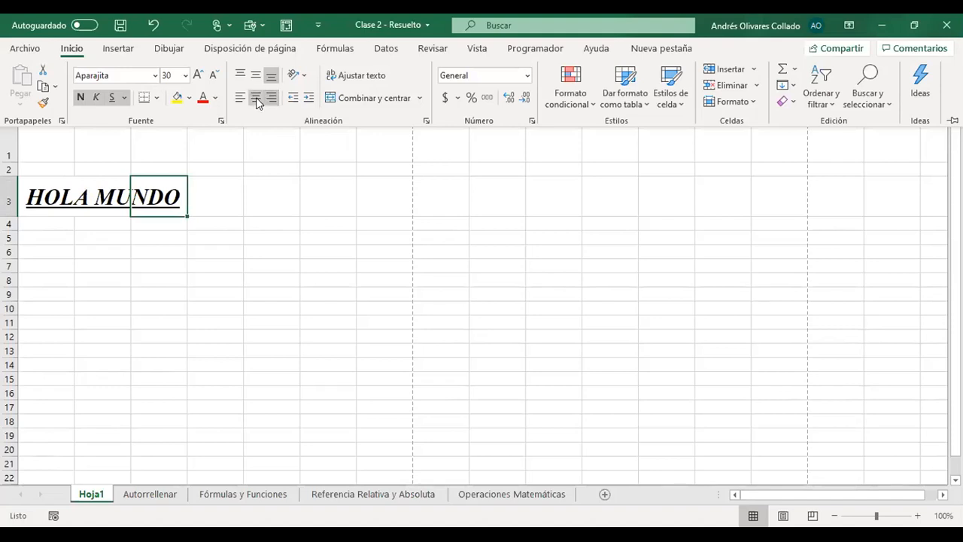
click(240, 98)
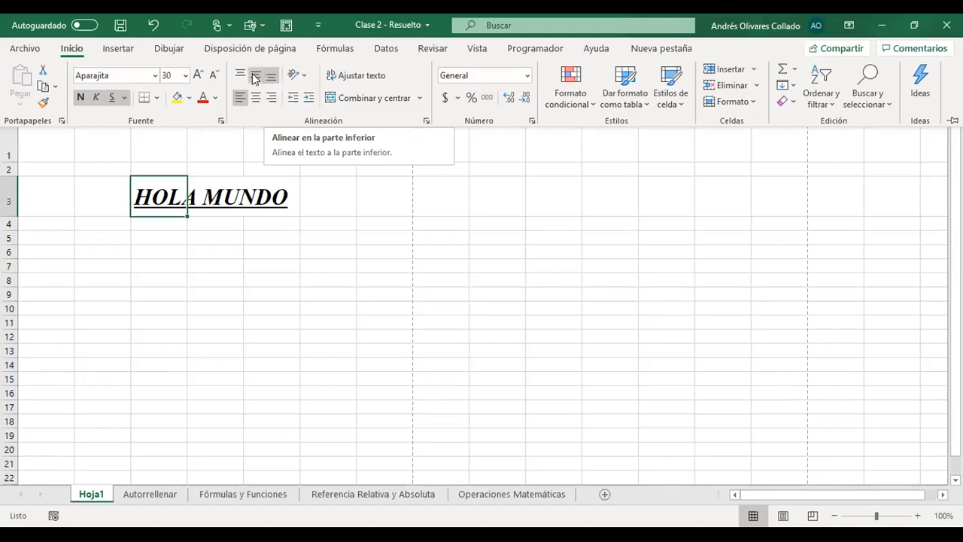
- Increase the height of row 3 to about four times its size, and try middle alignment before aligning C3's text to the top
click(238, 72)
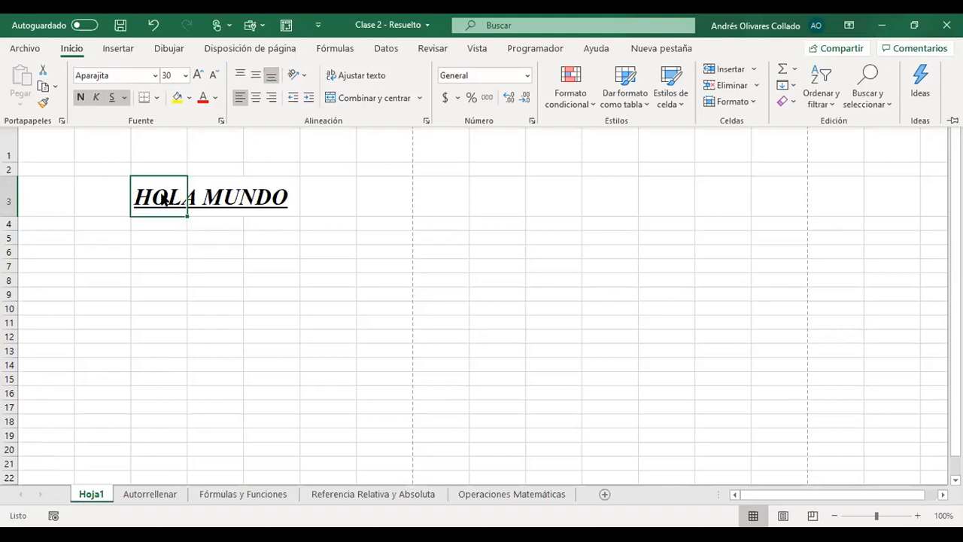
drag(11, 217, 11, 336)
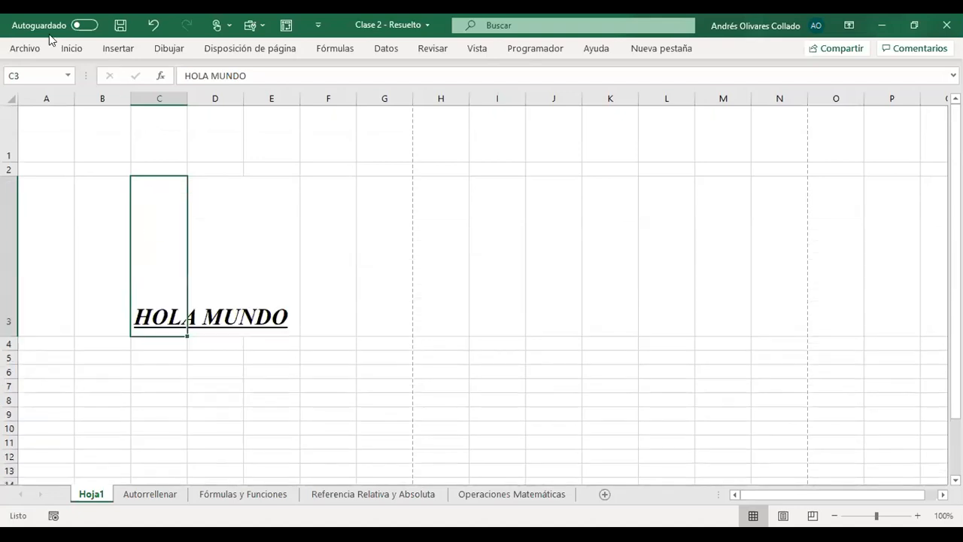
click(65, 49)
click(258, 78)
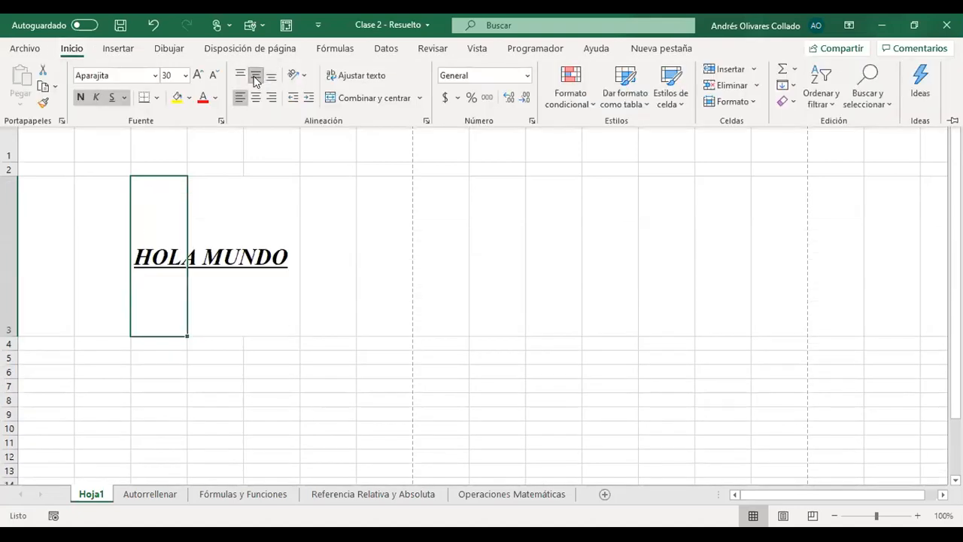
click(240, 76)
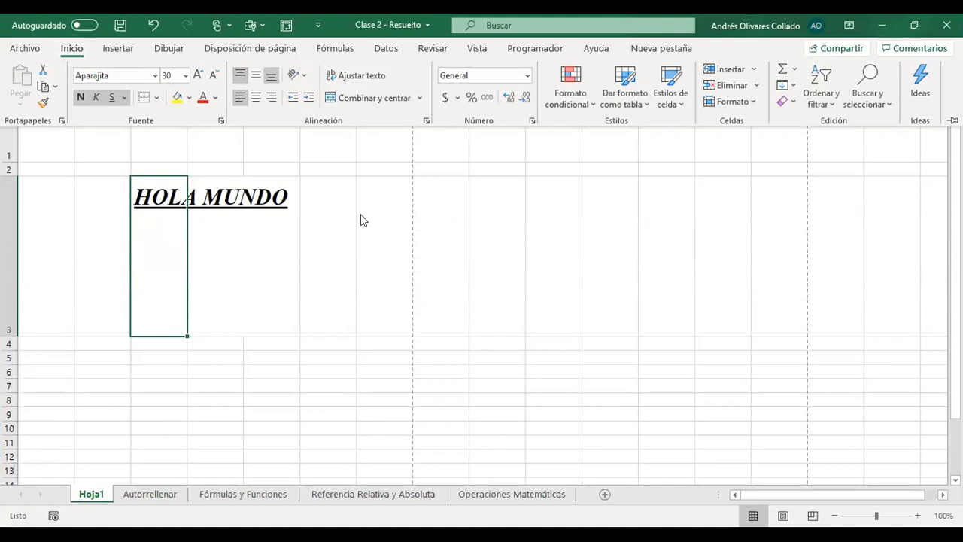
- Reselect C3 and orient its text at an ascending angle (Ángulo ascendente)
click(245, 218)
click(170, 200)
click(70, 49)
click(298, 78)
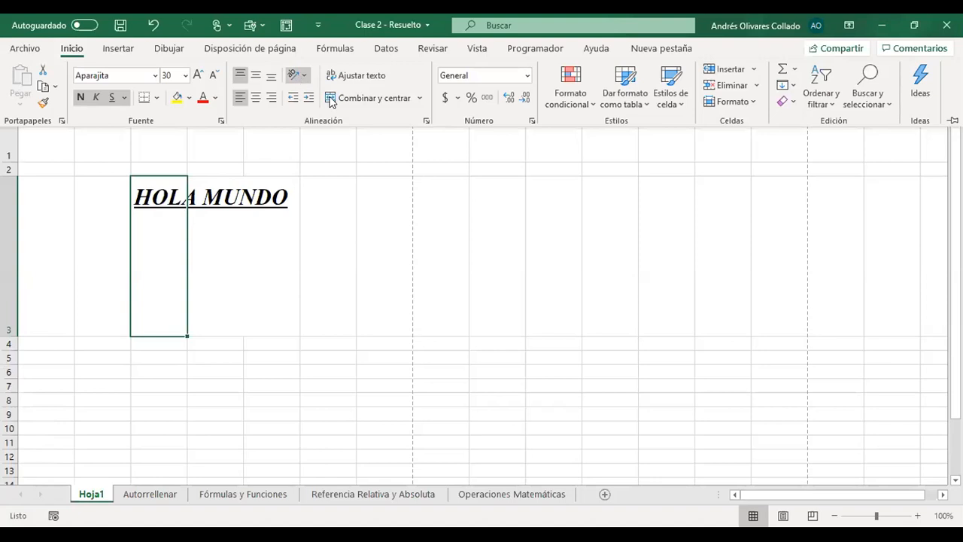
click(347, 97)
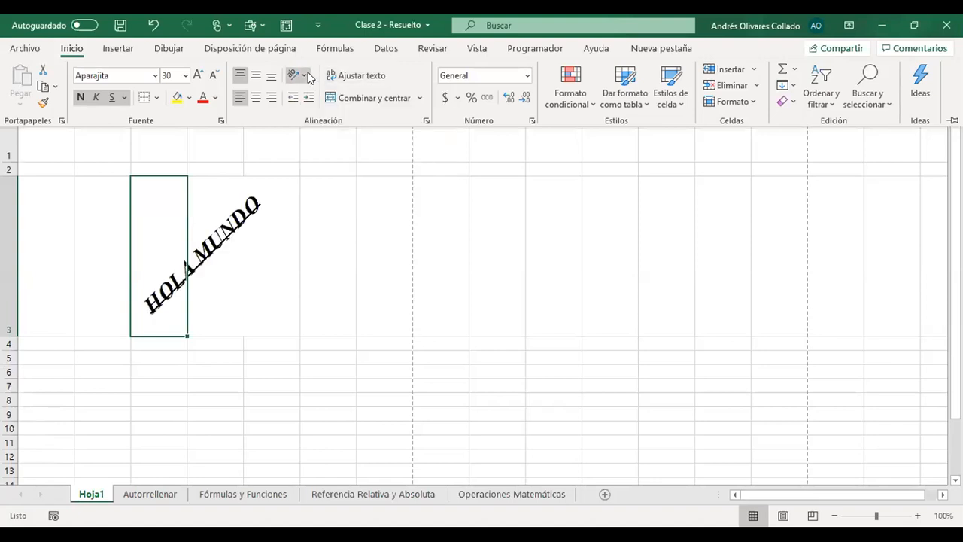
- Switch the orientation of C3's text to Ángulo descendente and to Texto vertical
click(308, 75)
click(322, 113)
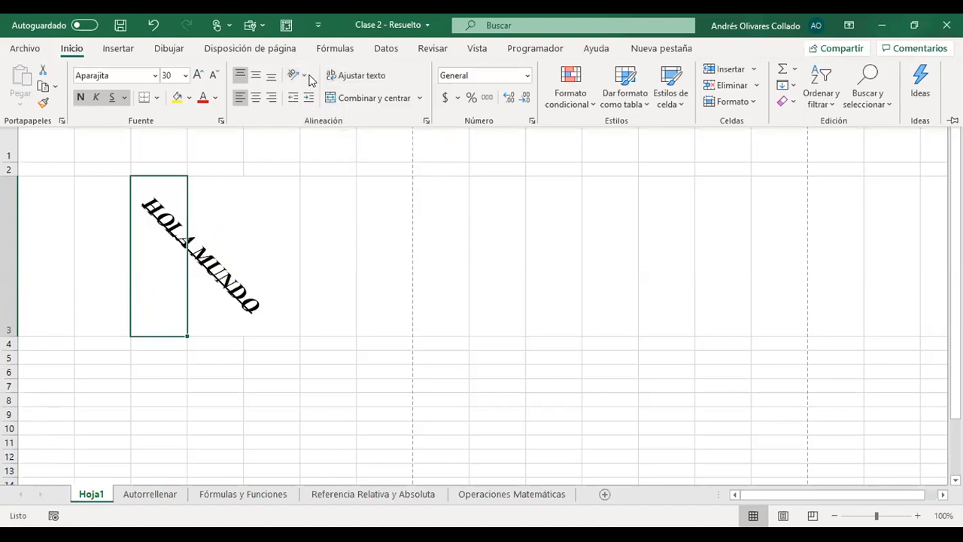
click(308, 78)
click(325, 131)
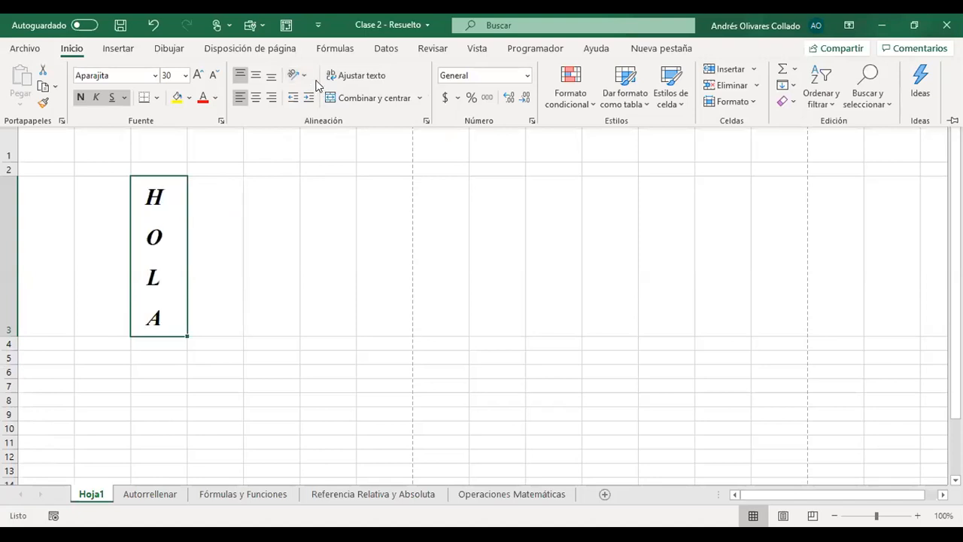
- Rotate C3's text upward with Girar texto hacia arriba, and change it to downward with Girar texto hacia abajo
click(307, 79)
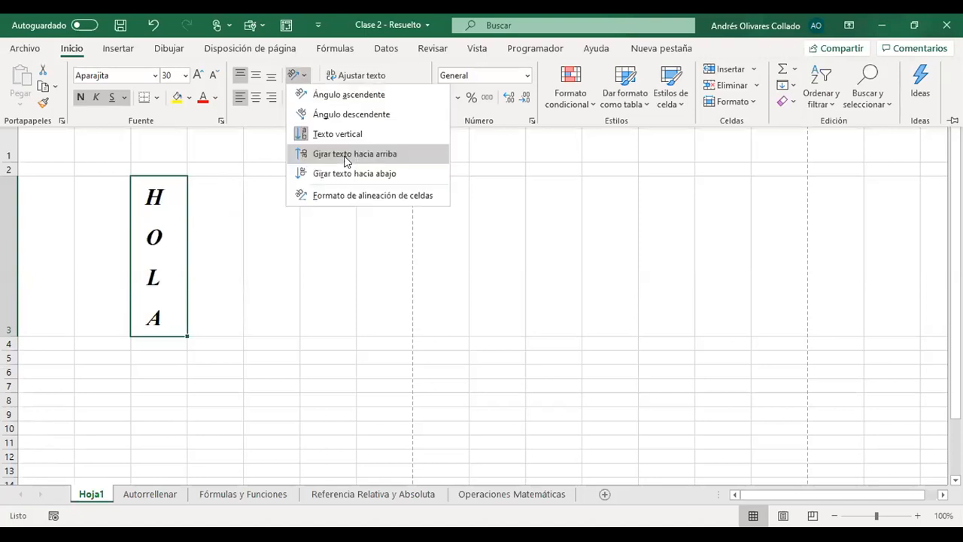
click(347, 154)
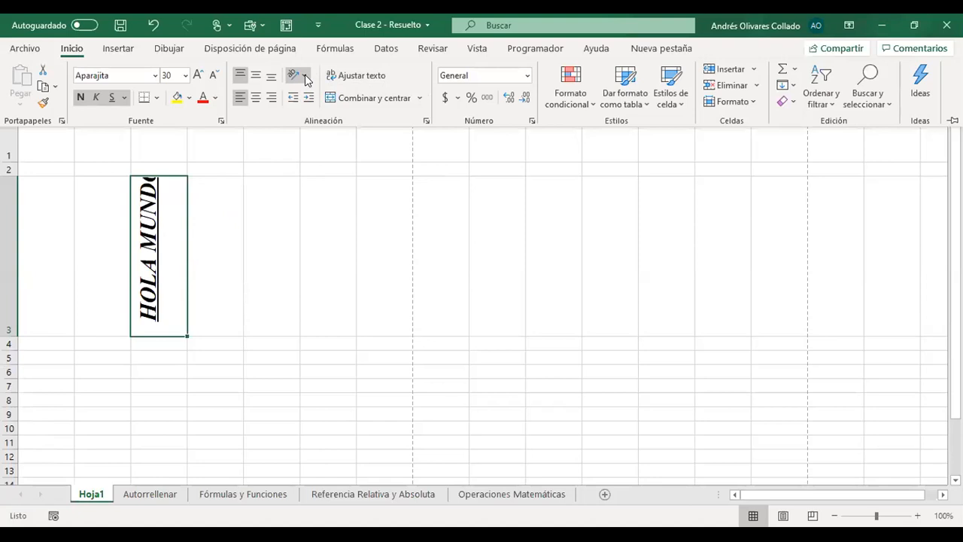
click(306, 79)
click(347, 181)
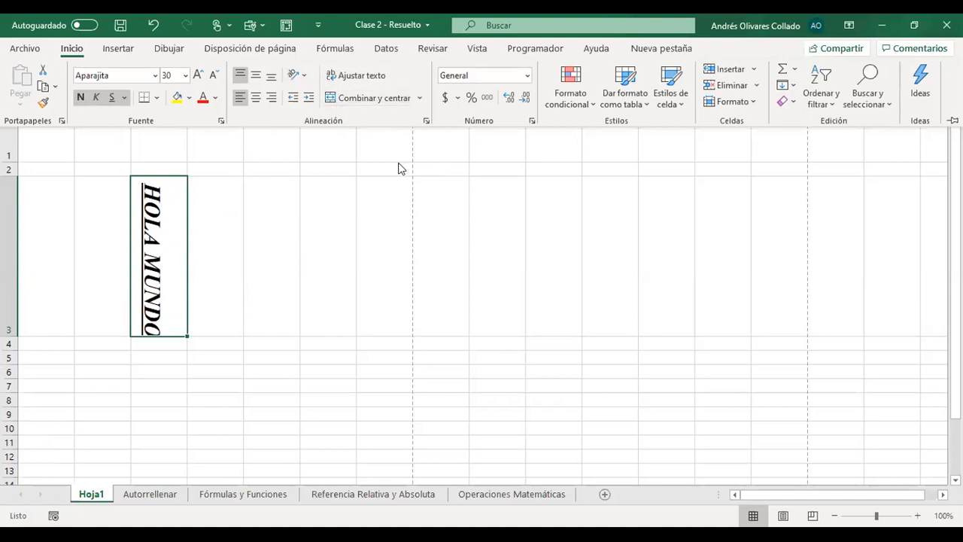
- Fill cell C3 with yellow and set its text color to red
click(175, 100)
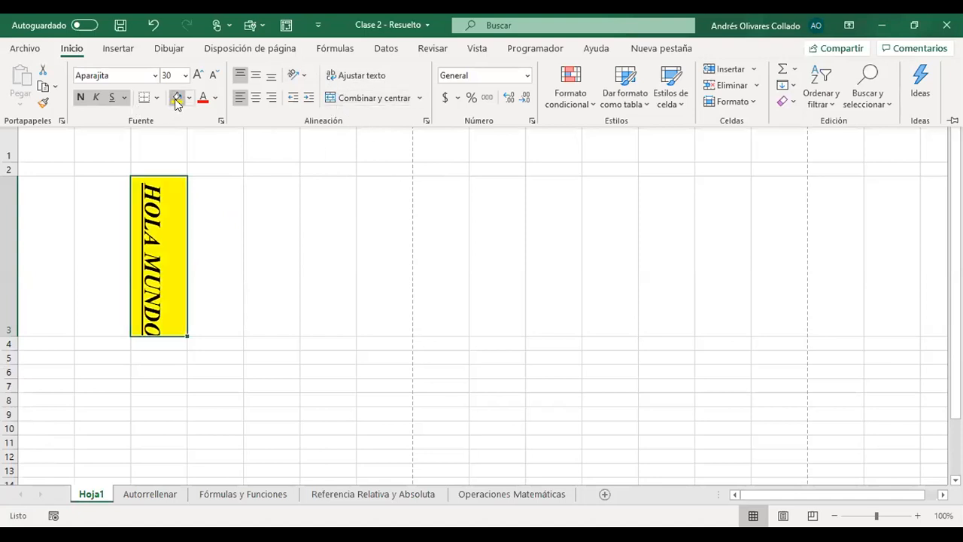
click(203, 98)
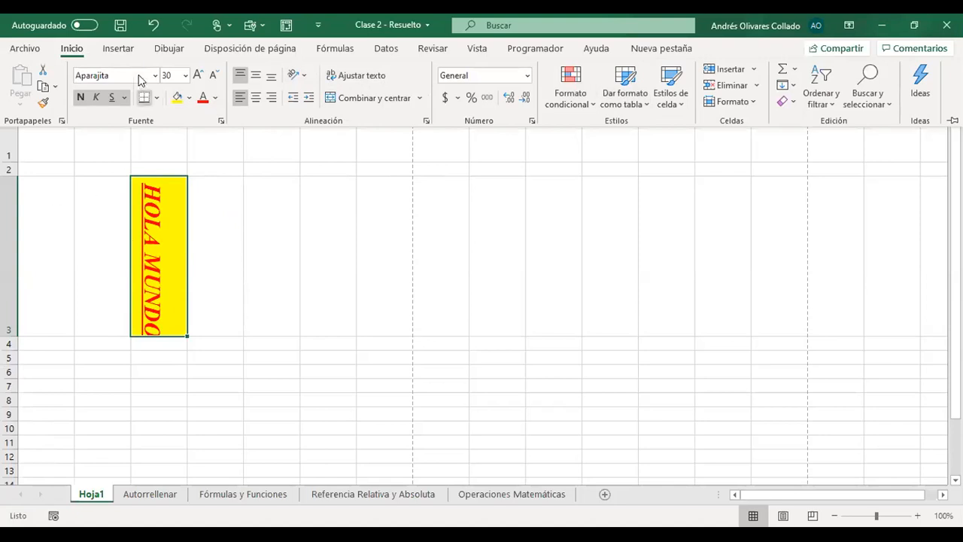
- Draw a freehand red pen scribble over row 3 from about column B to column L, and return to cell selection
click(130, 52)
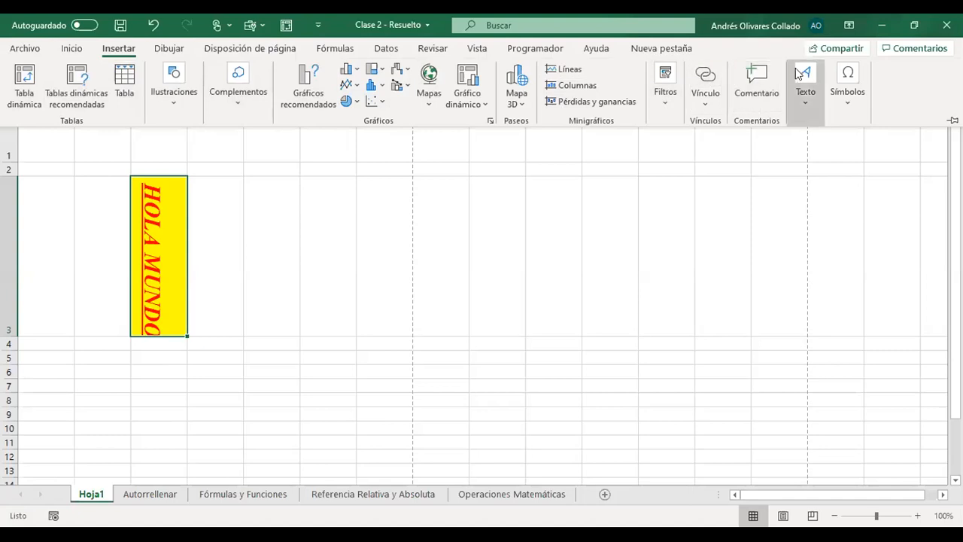
click(169, 49)
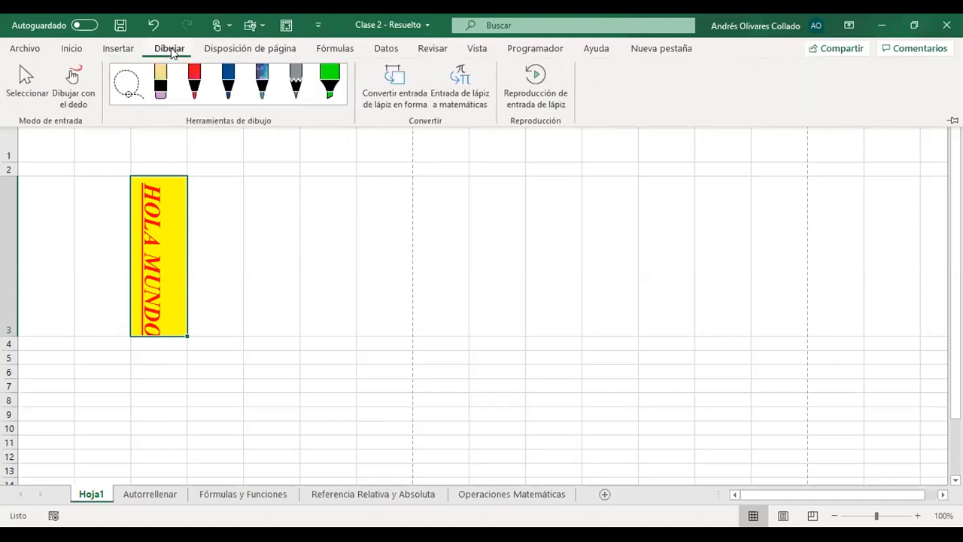
click(195, 81)
mouse_move(331, 263)
mouse_down()
mouse_move(526, 327)
mouse_move(662, 254)
mouse_move(142, 314)
mouse_move(419, 253)
mouse_move(489, 210)
mouse_up()
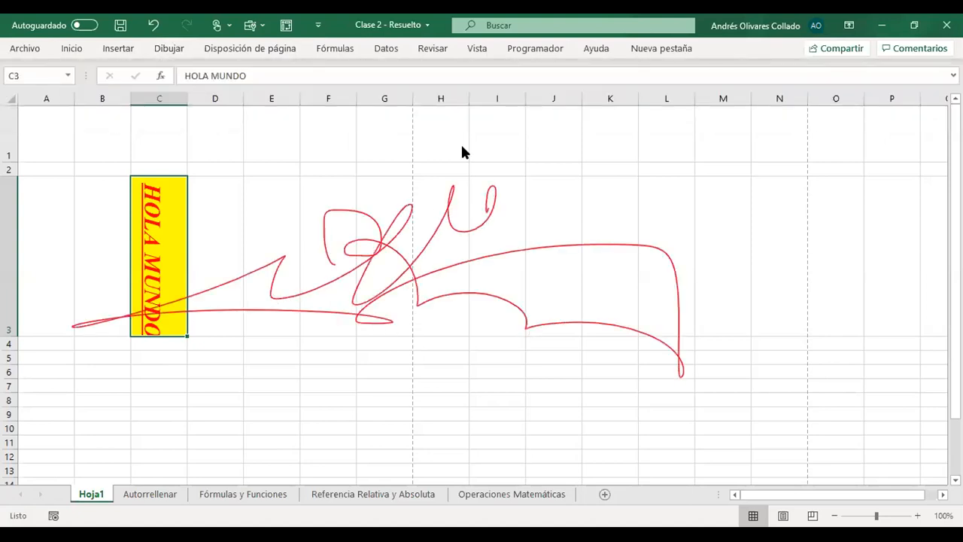
click(156, 48)
click(18, 79)
click(302, 256)
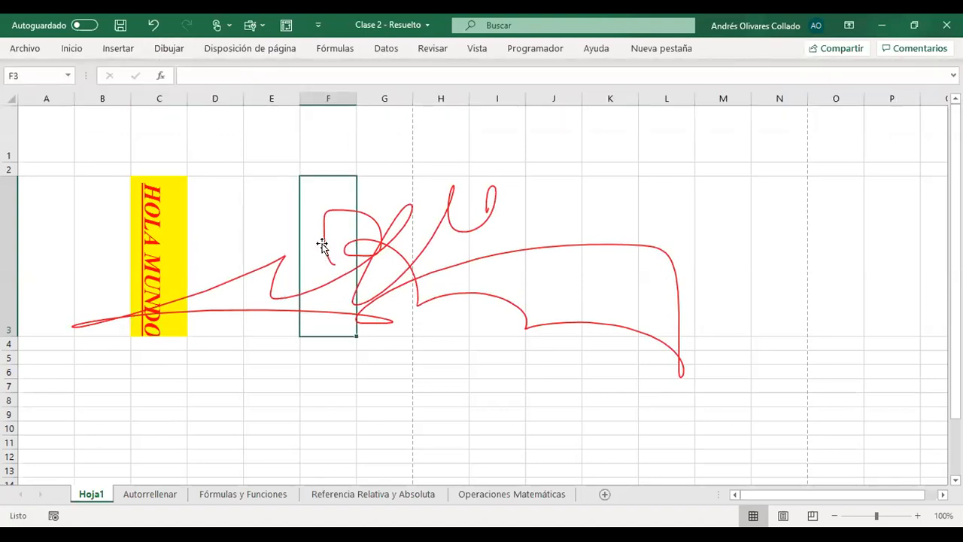
click(326, 217)
click(223, 144)
- Examine the available page margin presets and paper sizes for the sheet
click(120, 49)
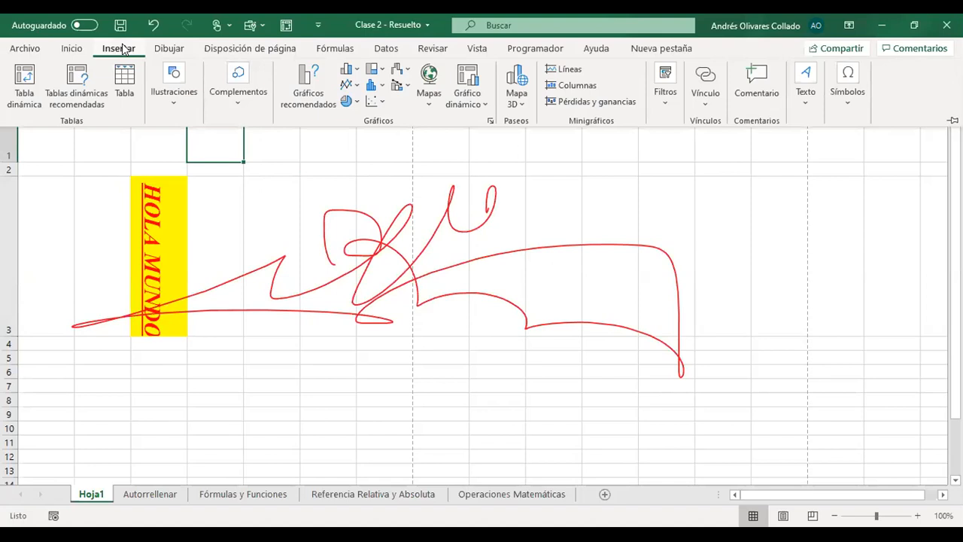
click(167, 50)
click(224, 50)
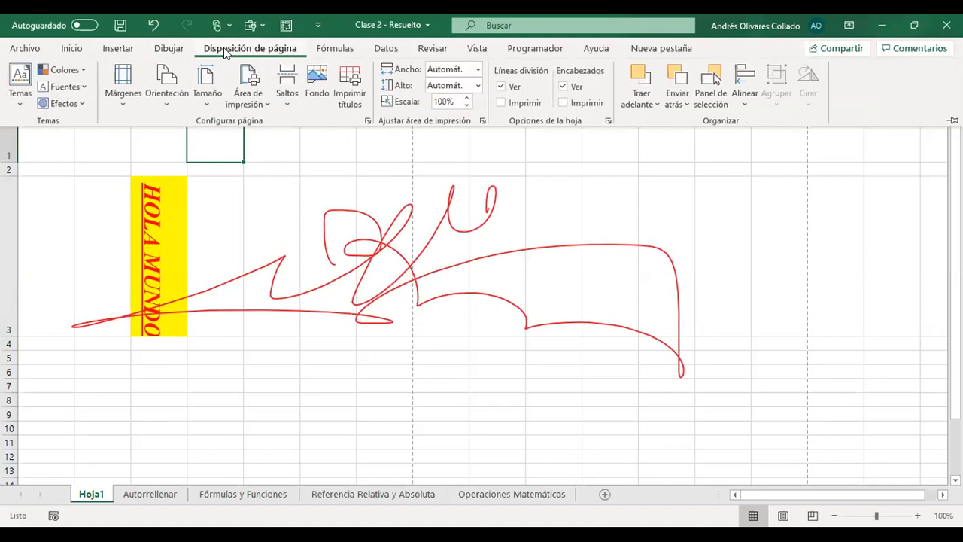
click(122, 98)
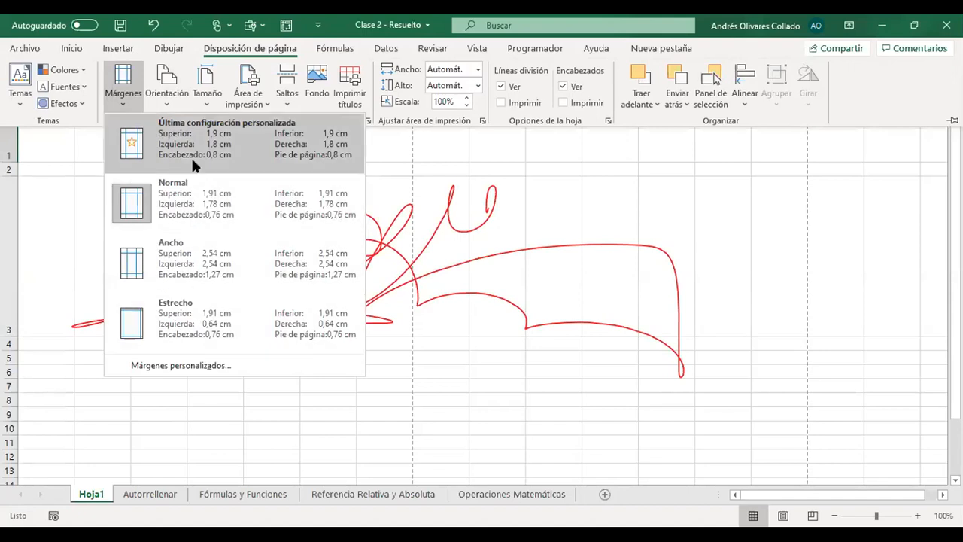
click(209, 99)
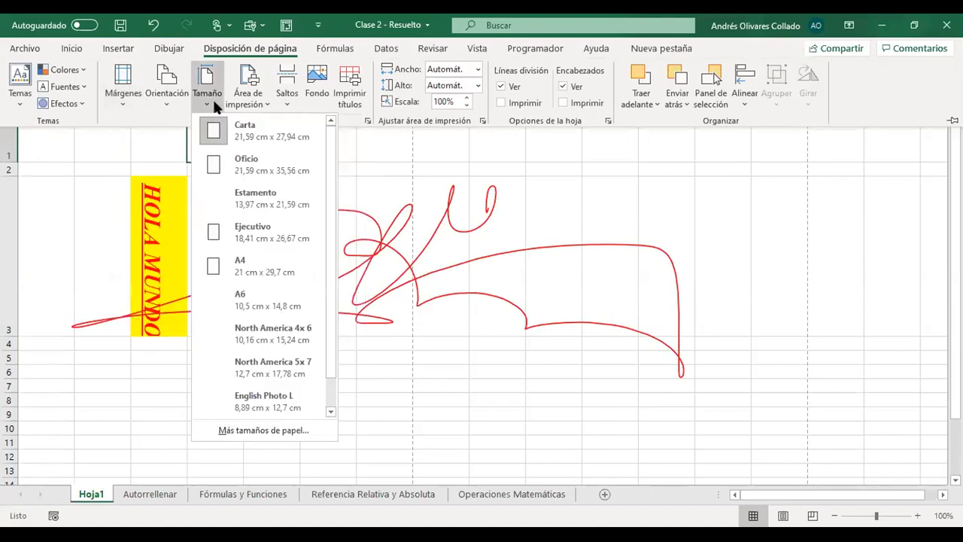
click(554, 164)
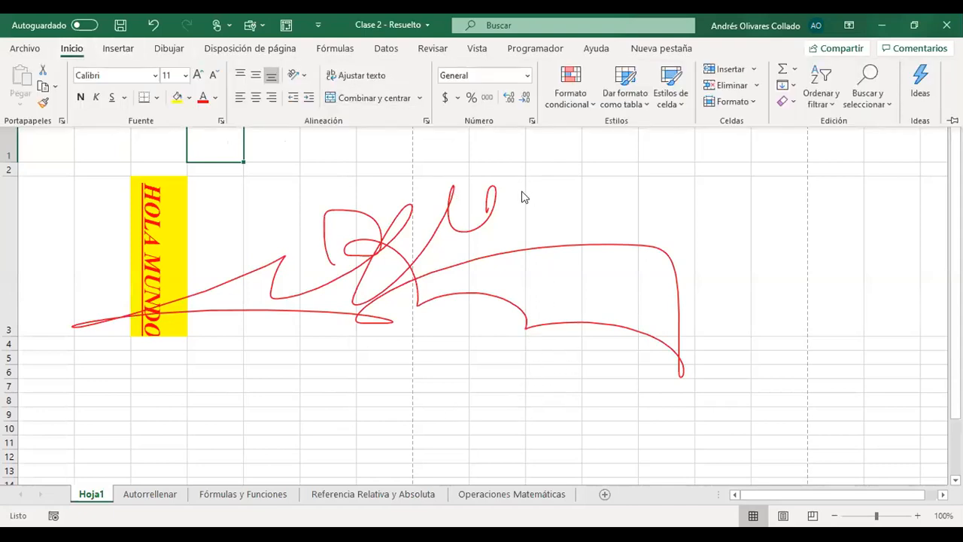
click(482, 371)
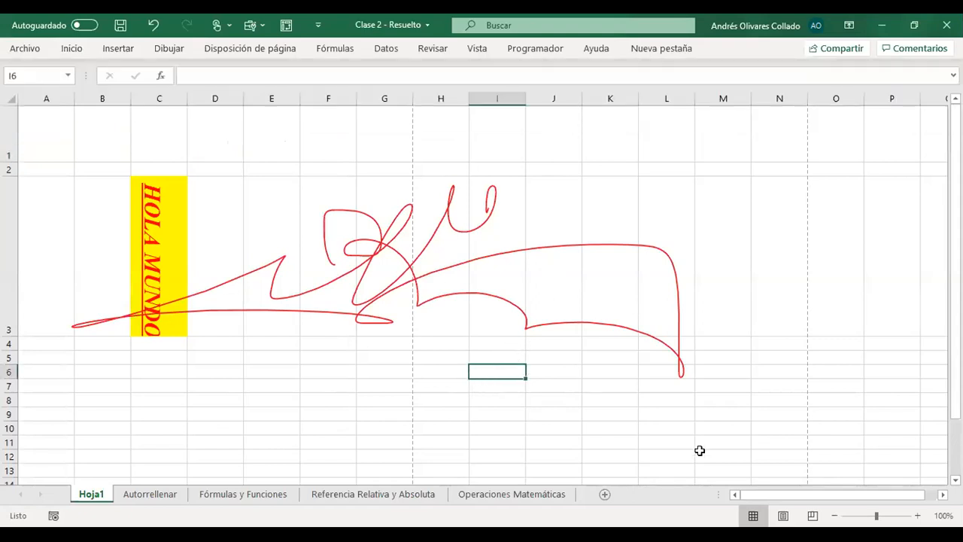
- Hide and show the sheet's gridlines twice, and switch gridline printing on and off
click(353, 51)
click(235, 48)
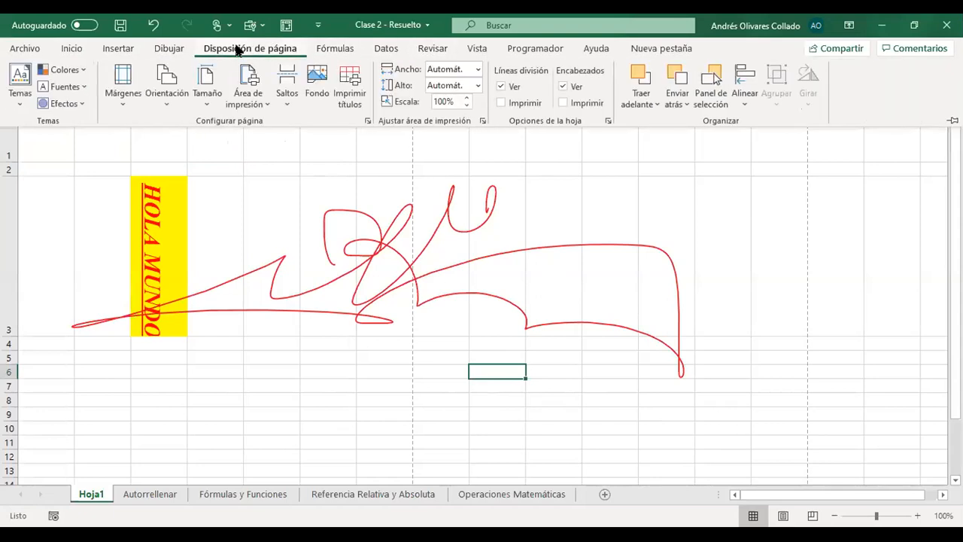
click(501, 86)
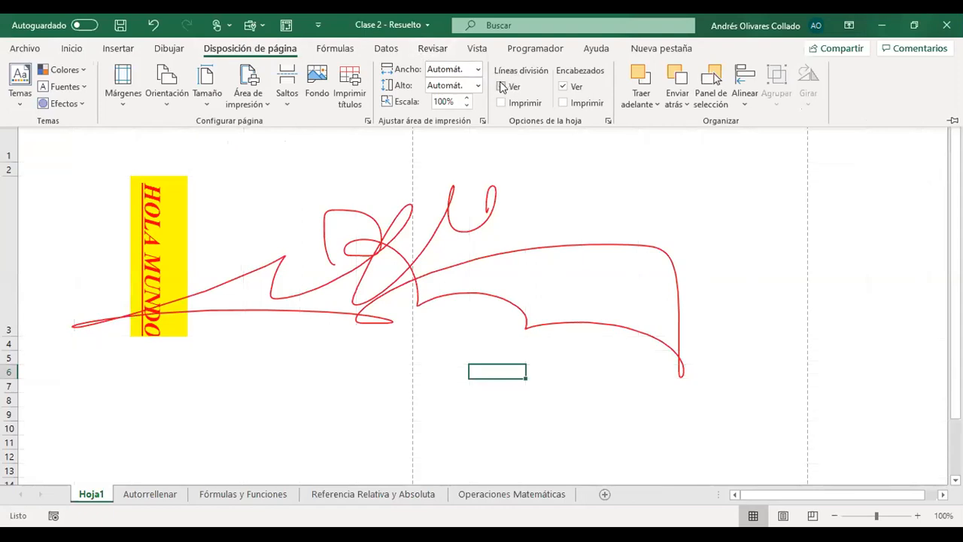
click(501, 86)
click(501, 86)
click(501, 86)
click(501, 102)
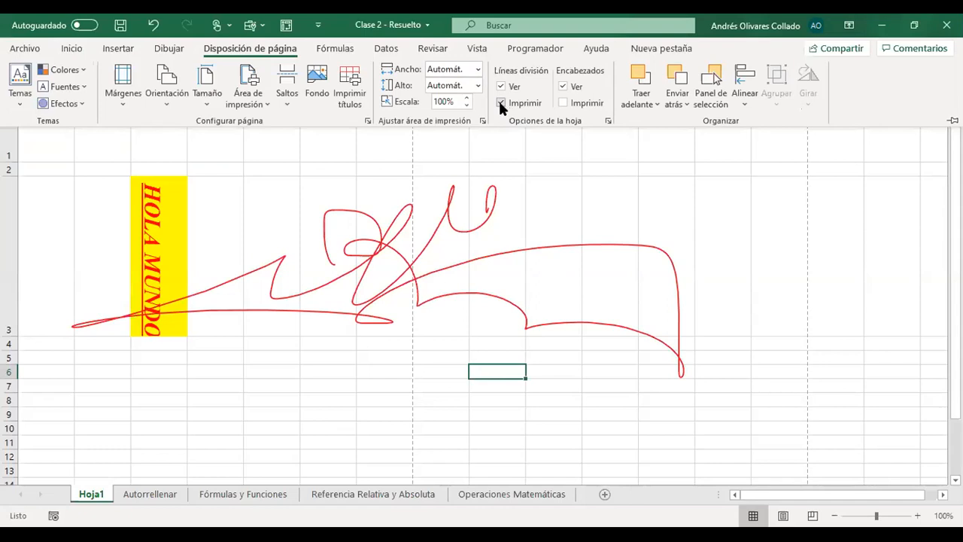
click(500, 103)
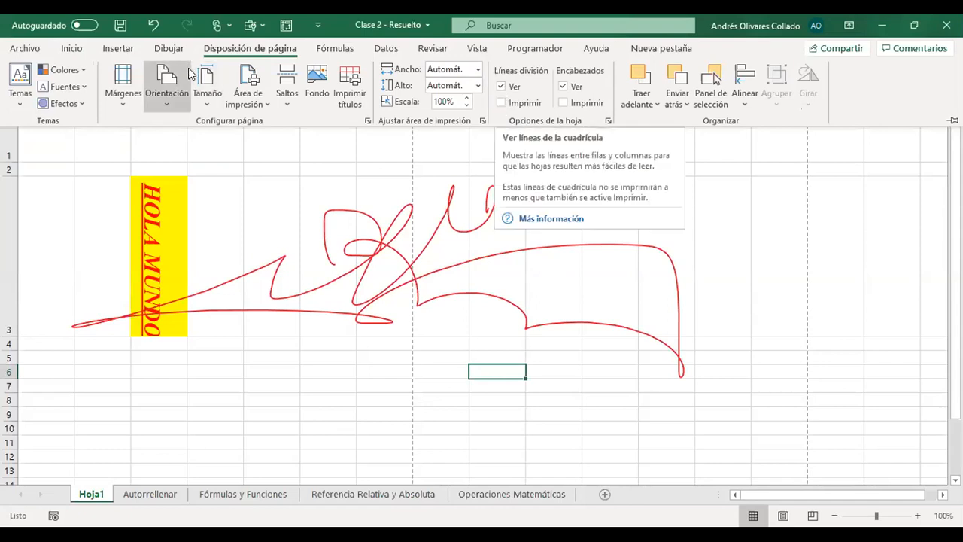
- Look over the Fórmulas and Datos commands, and collapse the ribbon
click(333, 49)
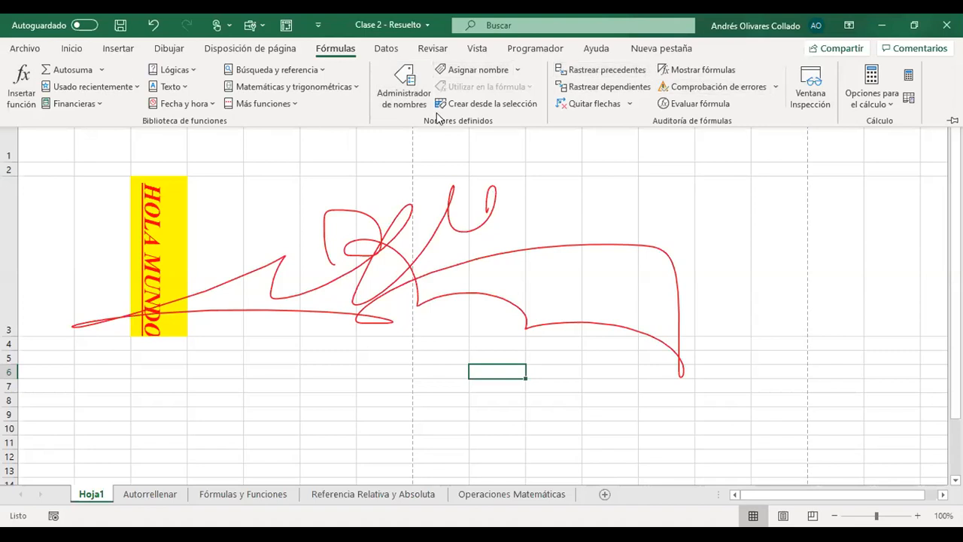
click(387, 50)
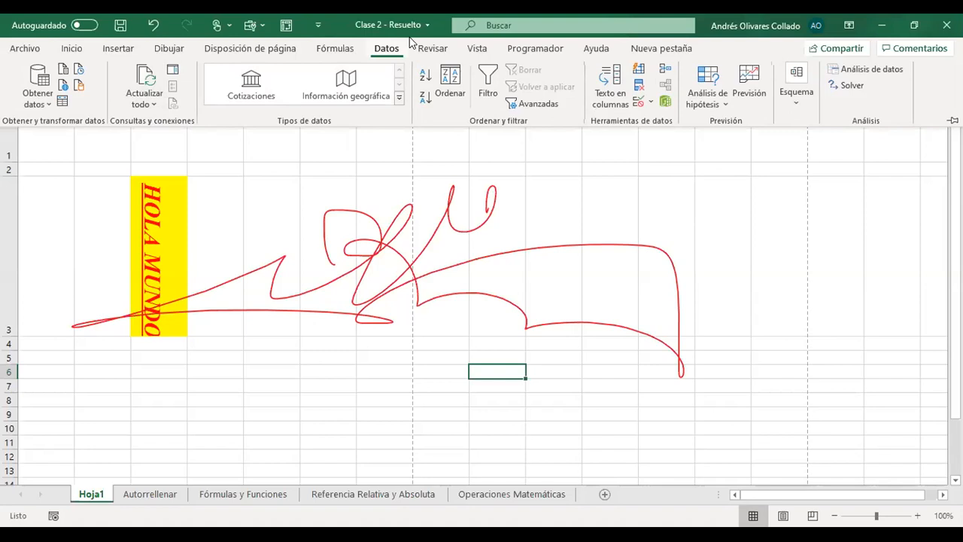
key(ctrl+F1)
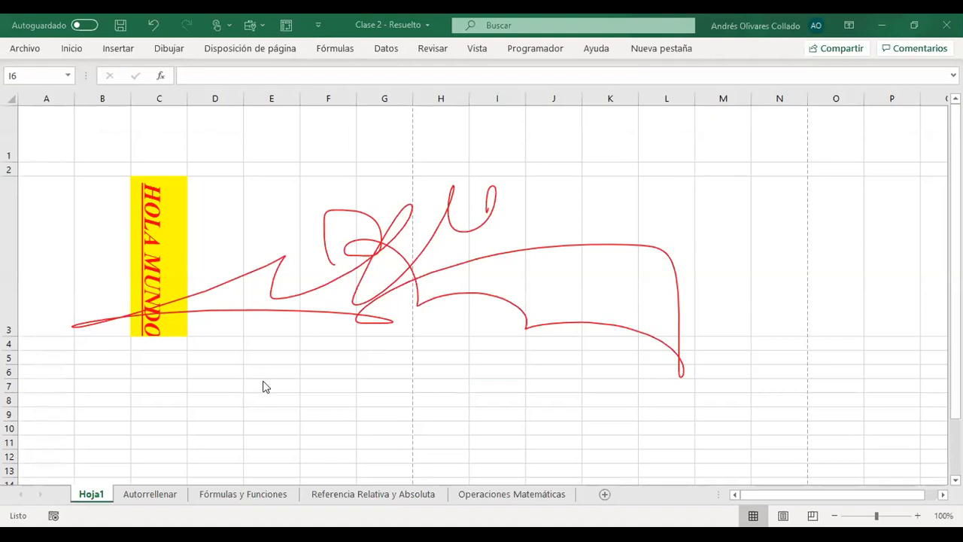
- View the Autorrellenar and Fórmulas y Funciones sheets, and return to Hoja1
click(315, 371)
click(543, 401)
click(139, 498)
click(245, 494)
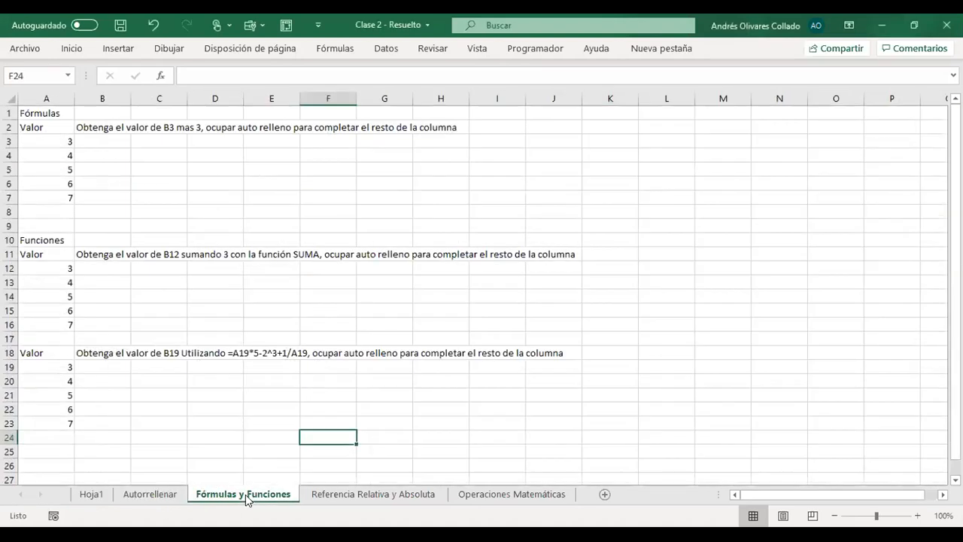
click(109, 495)
click(451, 396)
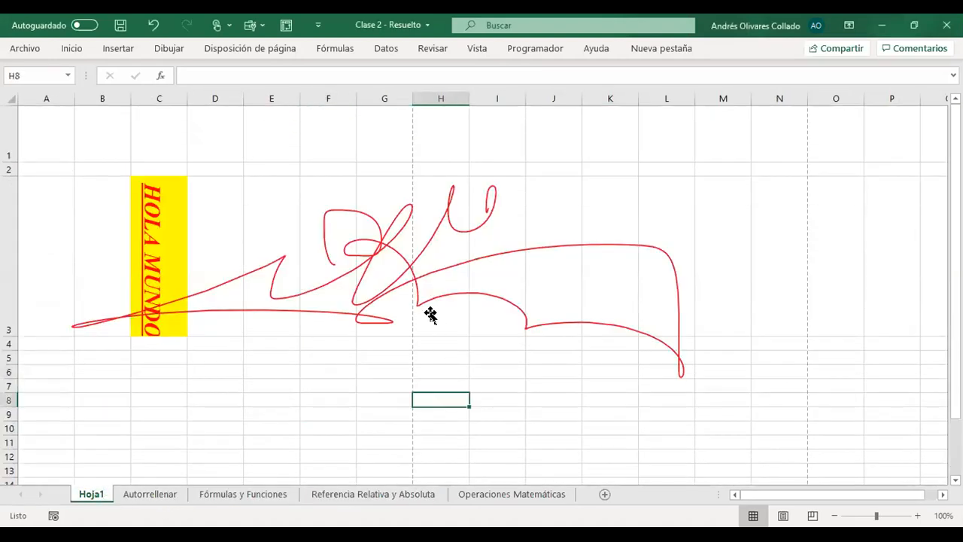
click(404, 264)
click(674, 311)
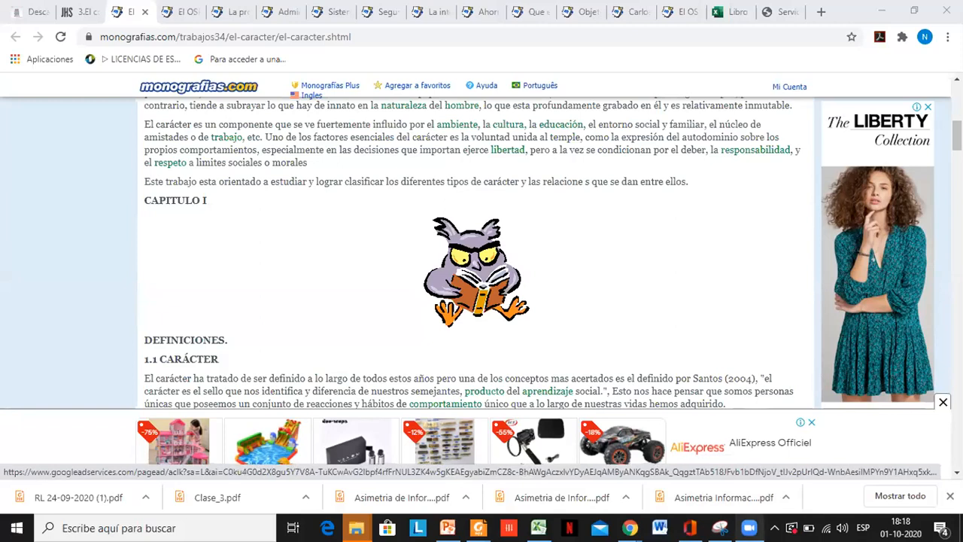
- Switch to the Escritorio folder in File Explorer and select the file Clase 2 eexcel, leaving its name as it is
mouse_move(355, 528)
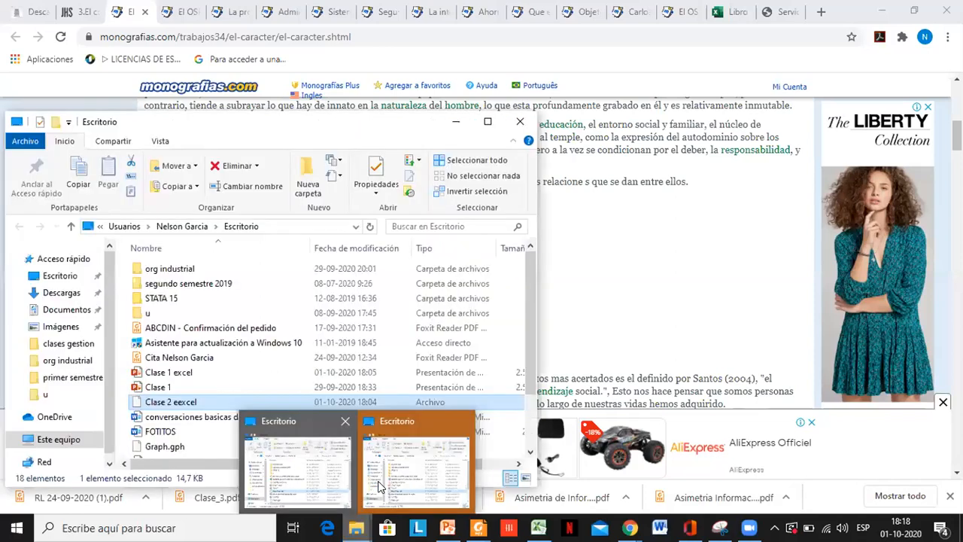
click(380, 488)
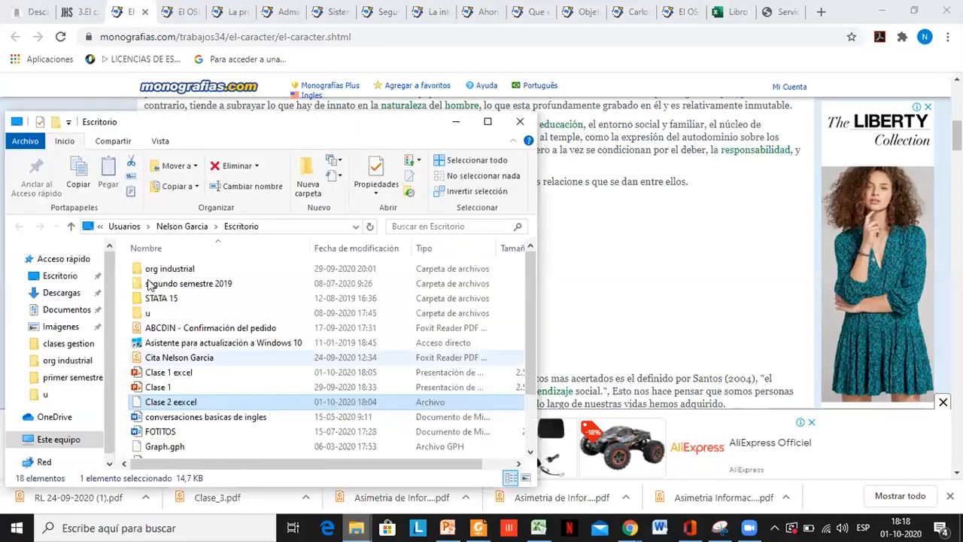
click(153, 403)
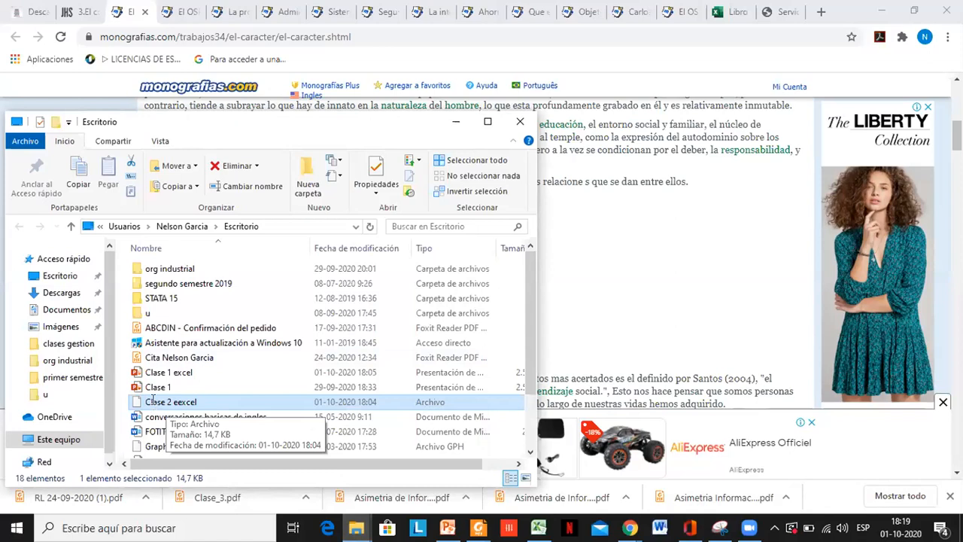
click(265, 405)
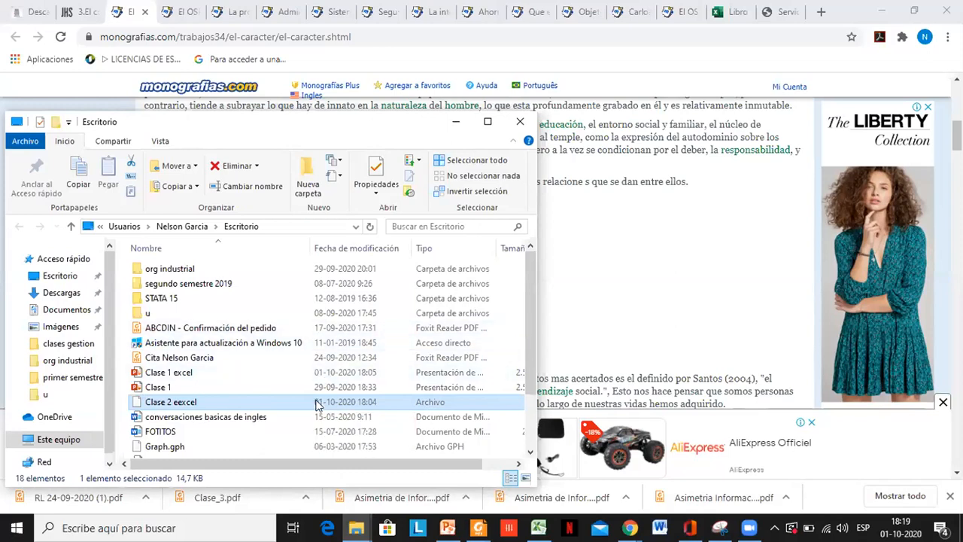
- Try to open Clase 2 eexcel and look for Excel among the applications offered for it
double_click(175, 402)
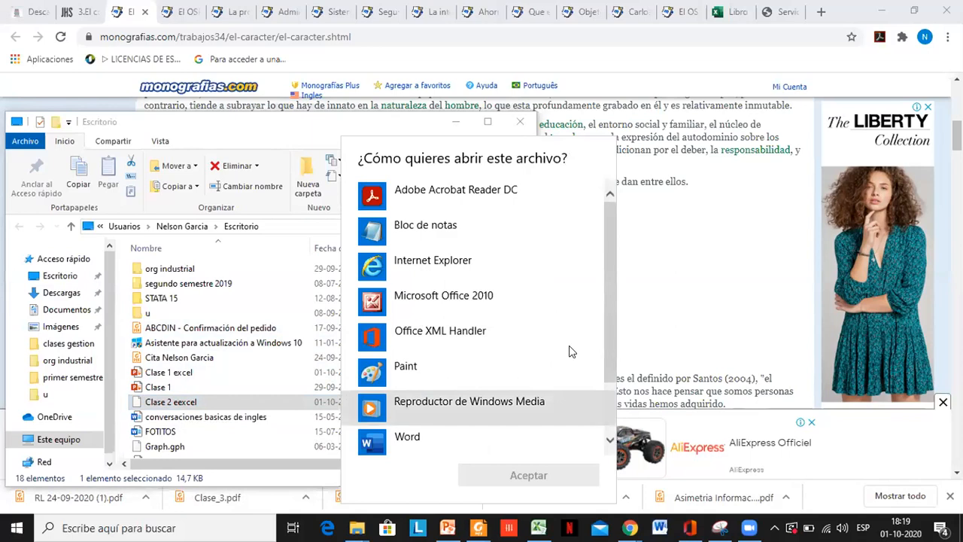
scroll(602, 315, down, 2)
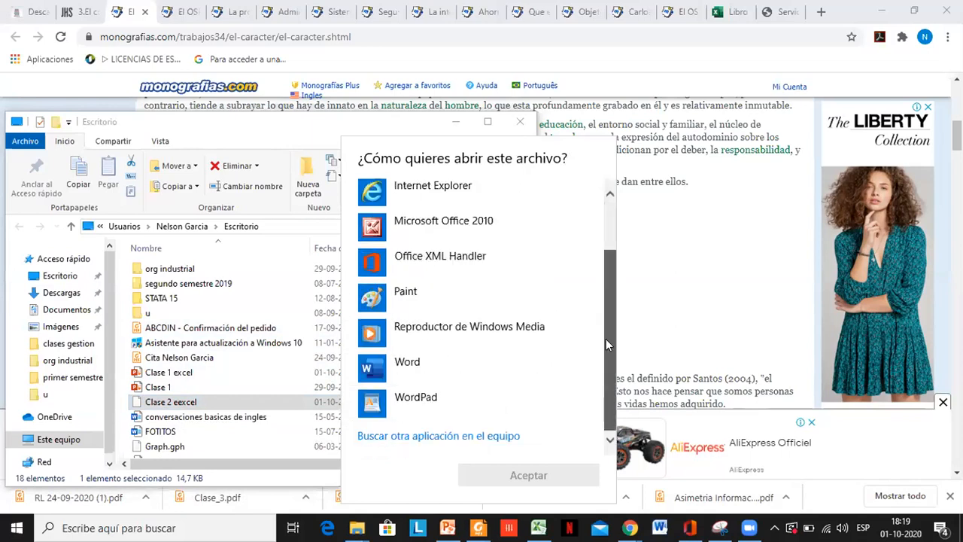
scroll(606, 339, up, 2)
scroll(616, 305, down, 2)
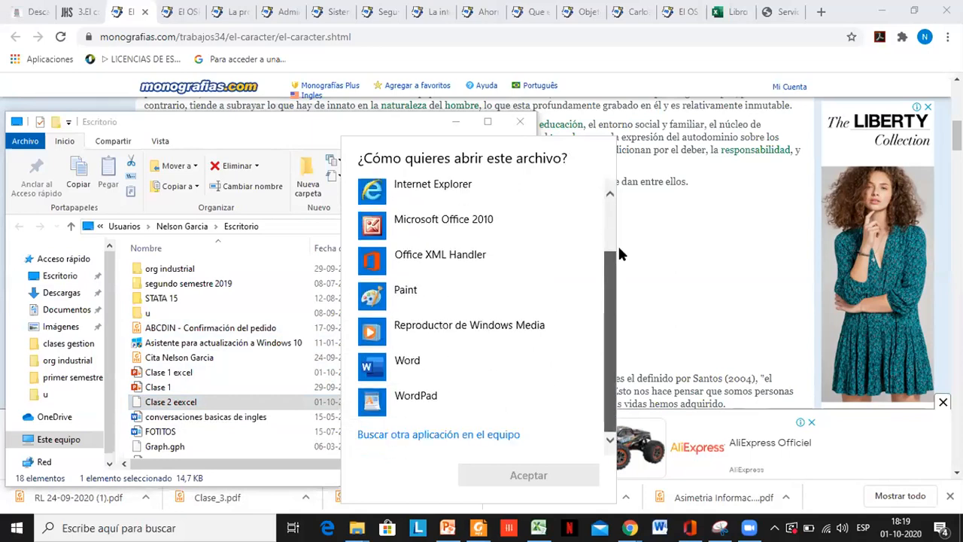
scroll(618, 244, up, 2)
scroll(610, 361, down, 2)
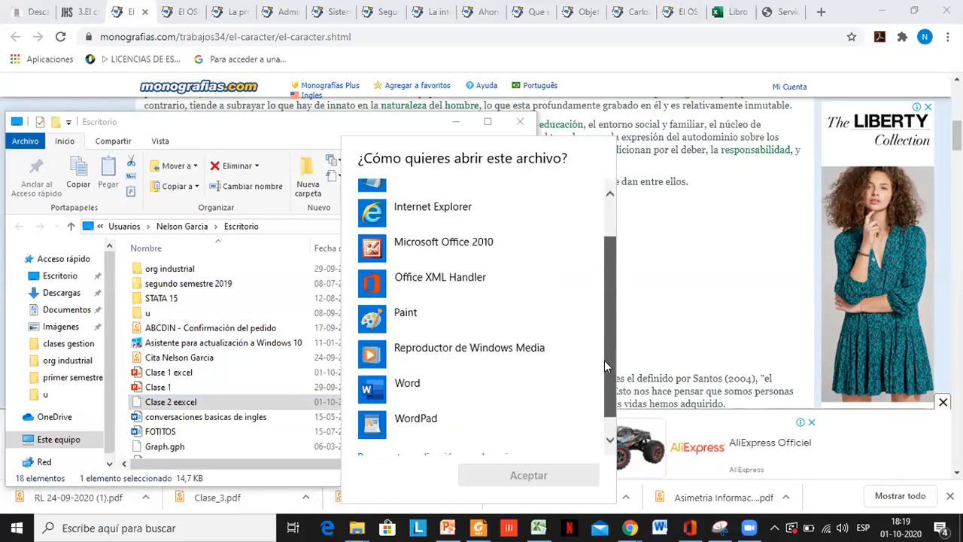
scroll(601, 398, down, 1)
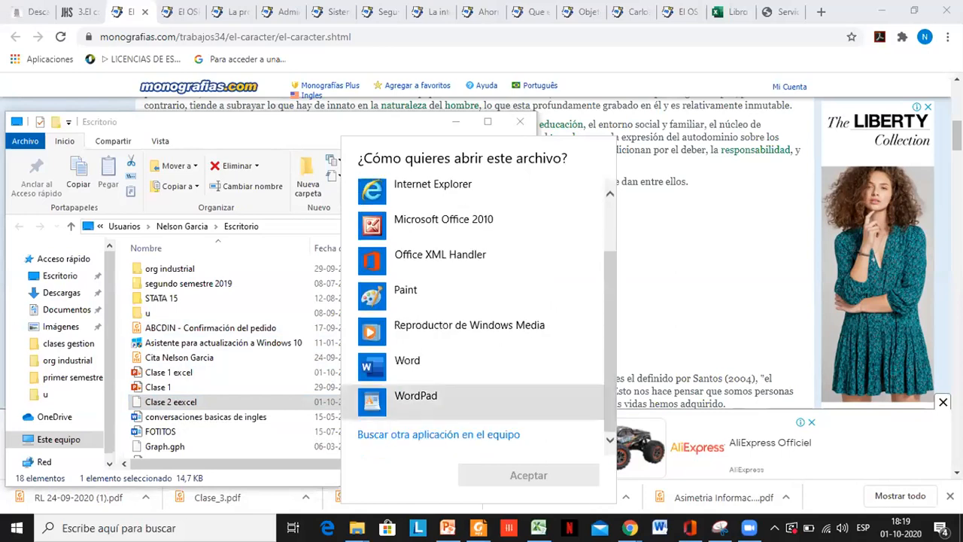
- Dismiss the application chooser, start Microsoft Excel with a blank workbook, and select cell D1
click(539, 527)
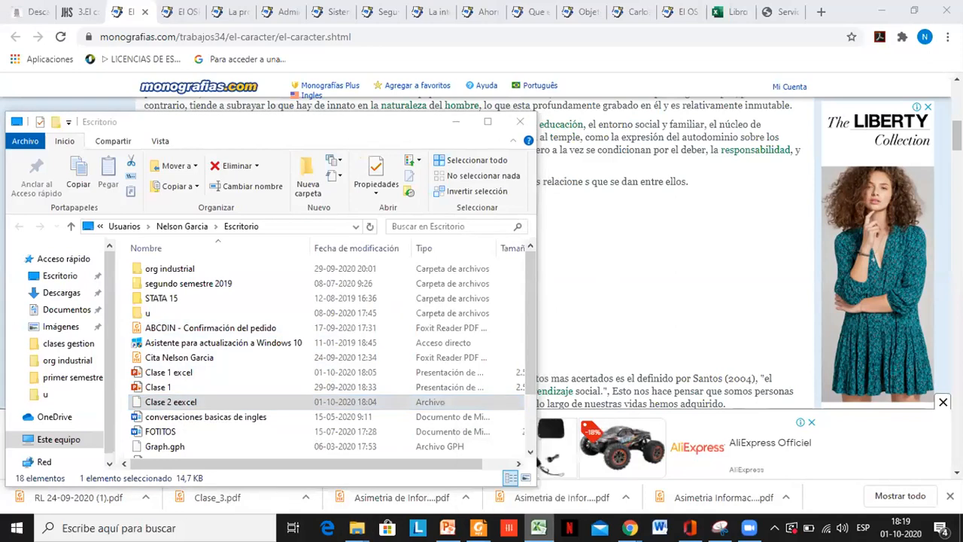
right_click(538, 528)
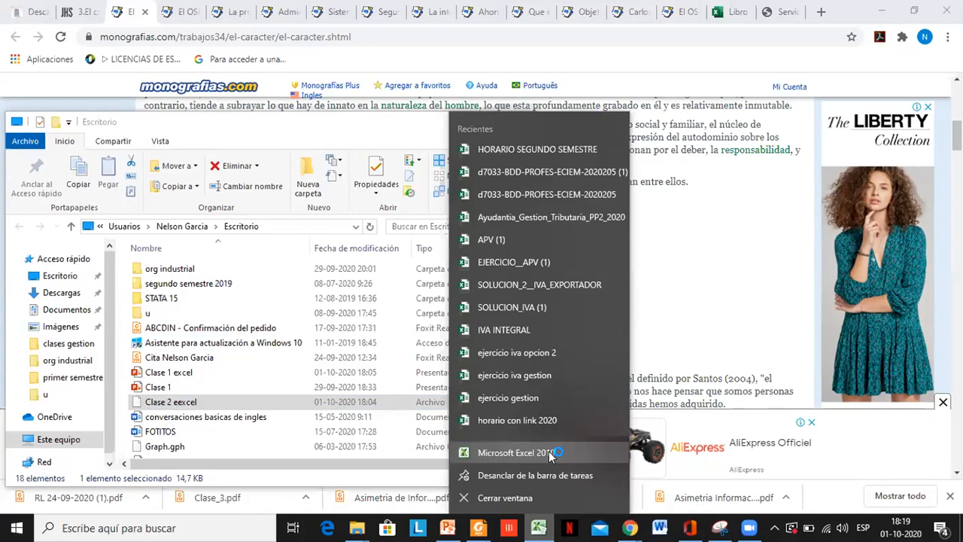
click(550, 454)
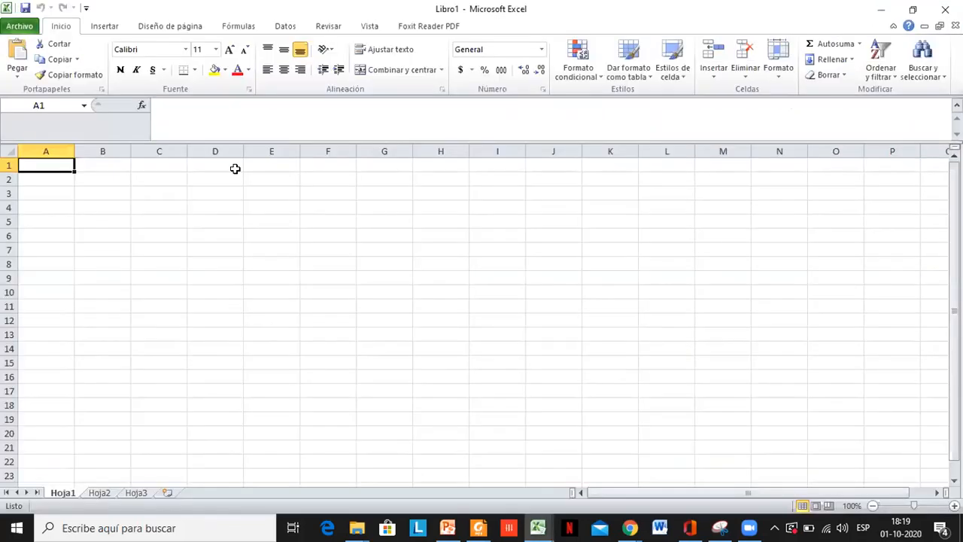
click(234, 166)
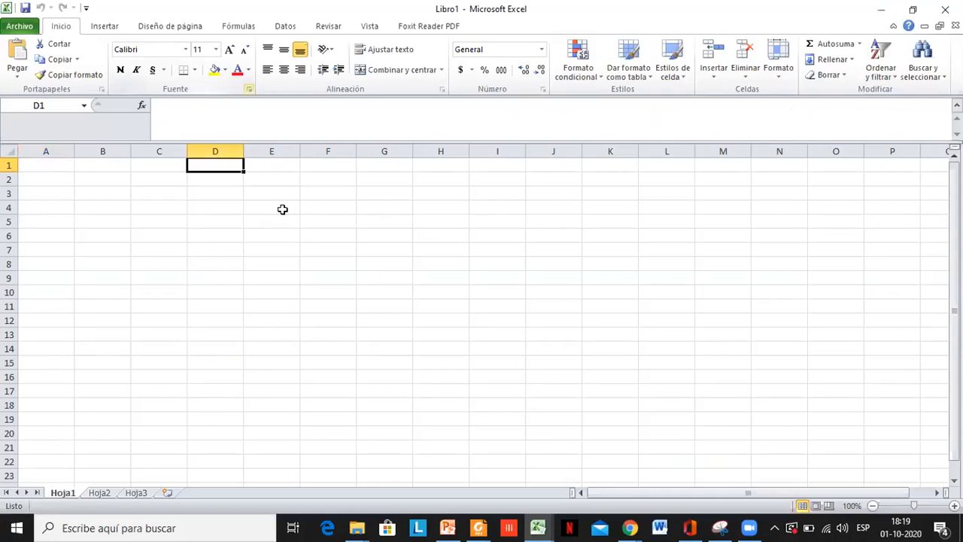
- Look for the Clase 2 file in the Descargas folder from Excel's Open dialog, and leave without opening anything
click(18, 26)
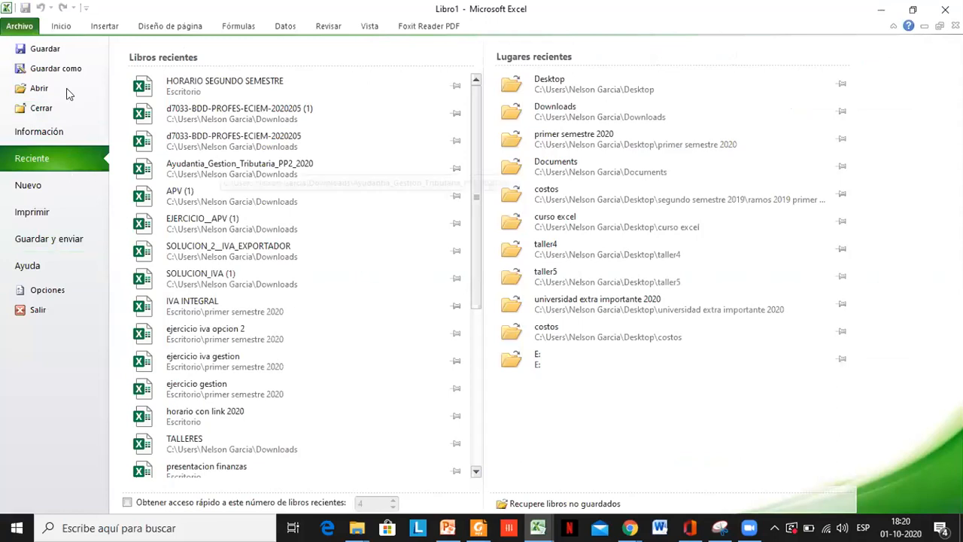
key(Escape)
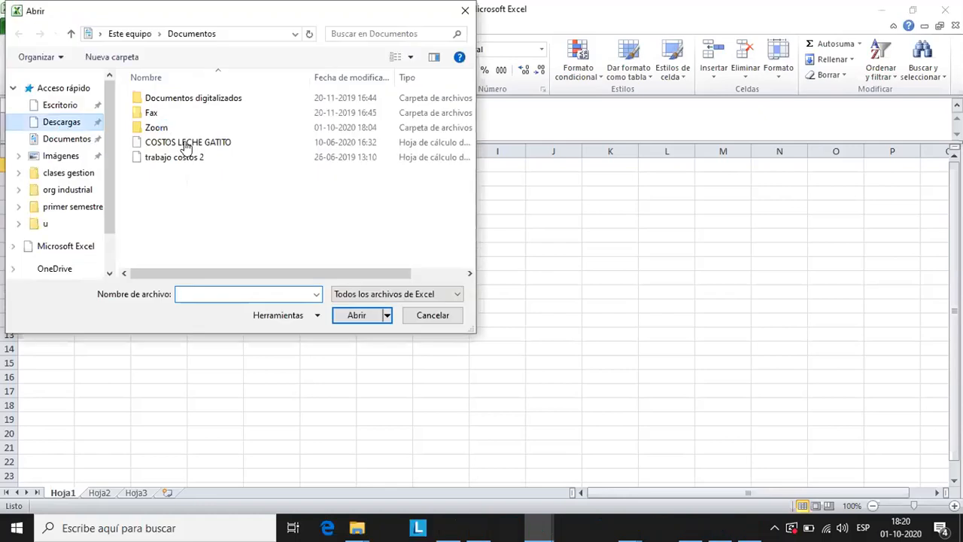
click(84, 122)
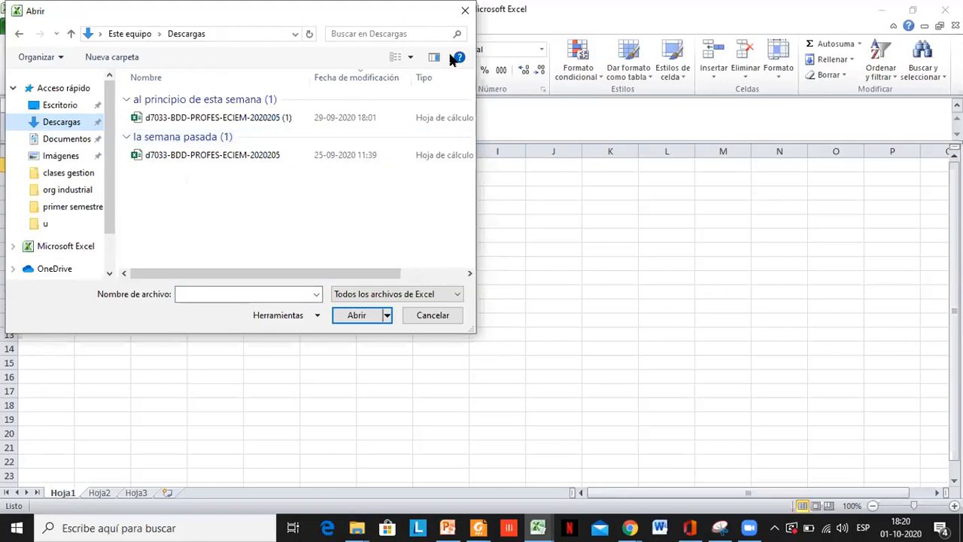
click(433, 315)
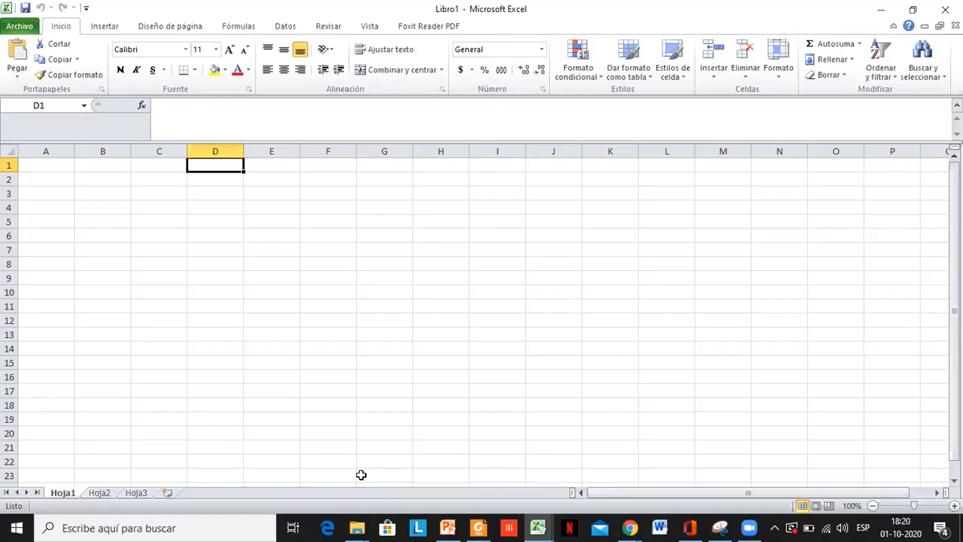
- Check for Clase 2 eexcel in File Explorer's Escritorio folder and on the desktop, and return to Libro1 in Excel
click(357, 528)
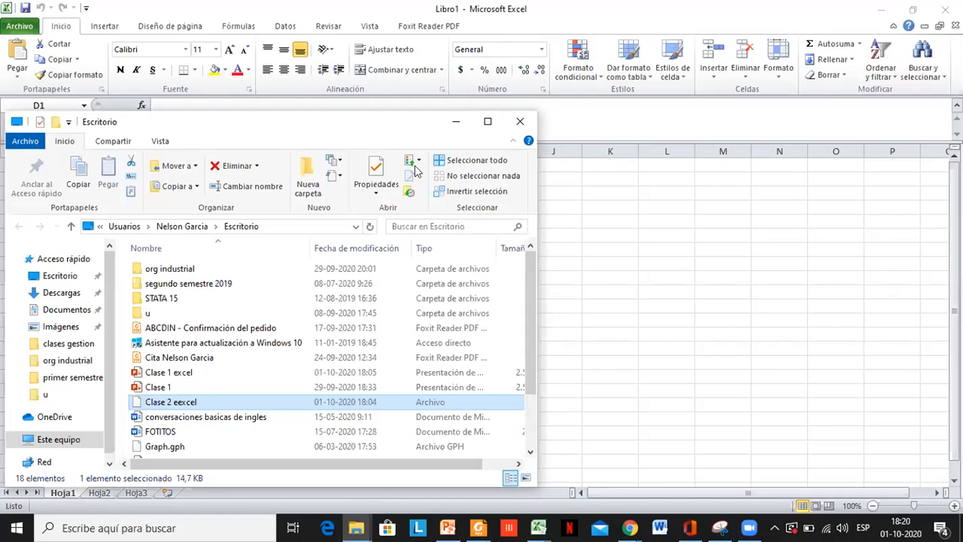
click(454, 122)
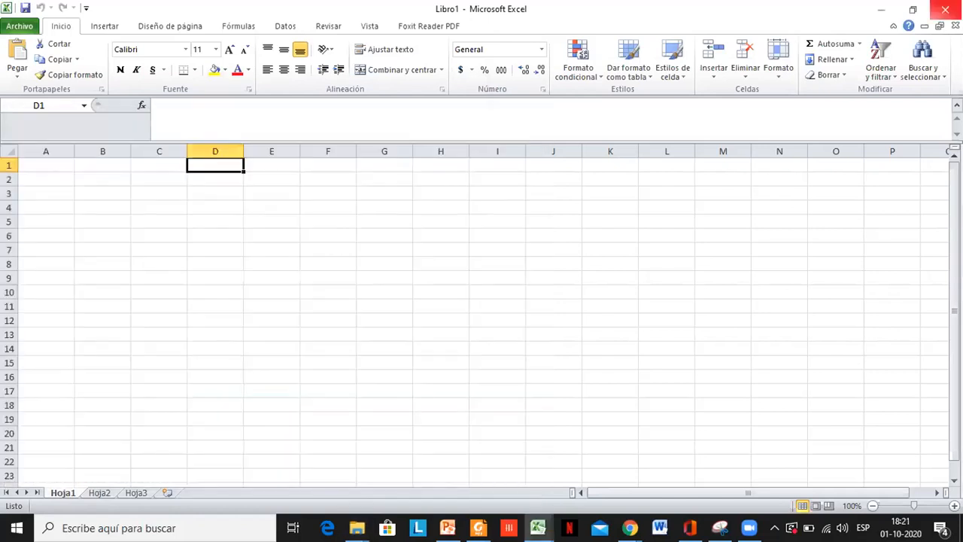
click(869, 8)
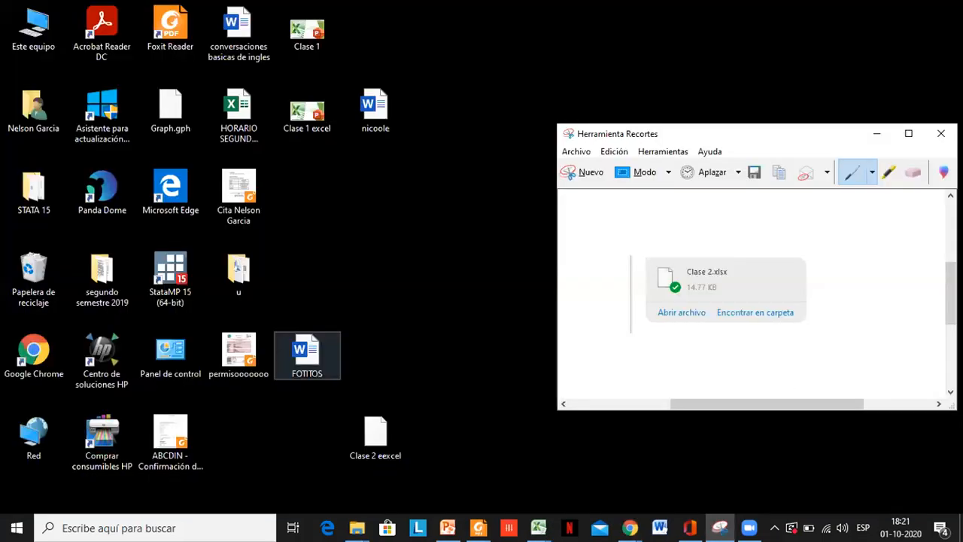
click(538, 527)
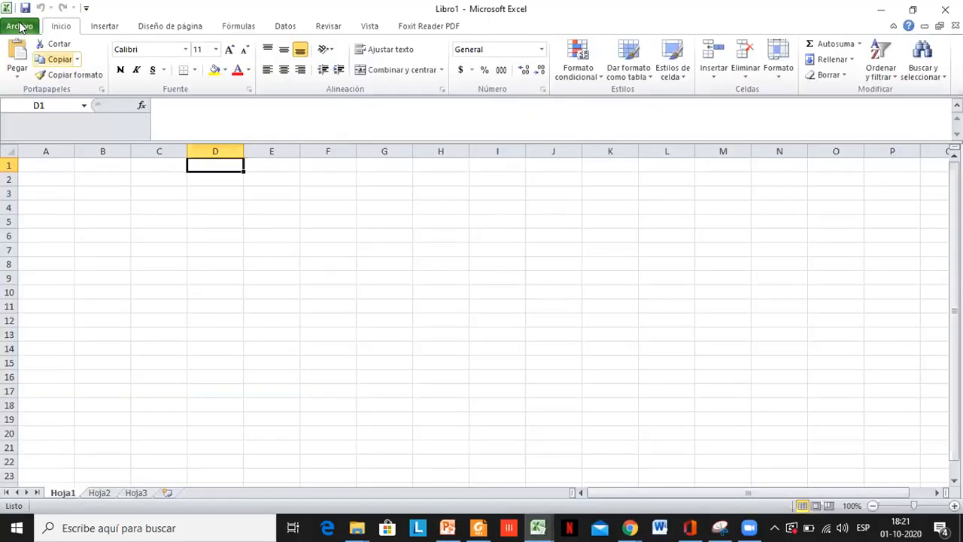
- Look for Clase 2 eexcel among the Excel files of the Escritorio folder in the Open dialog, and dismiss it
click(21, 27)
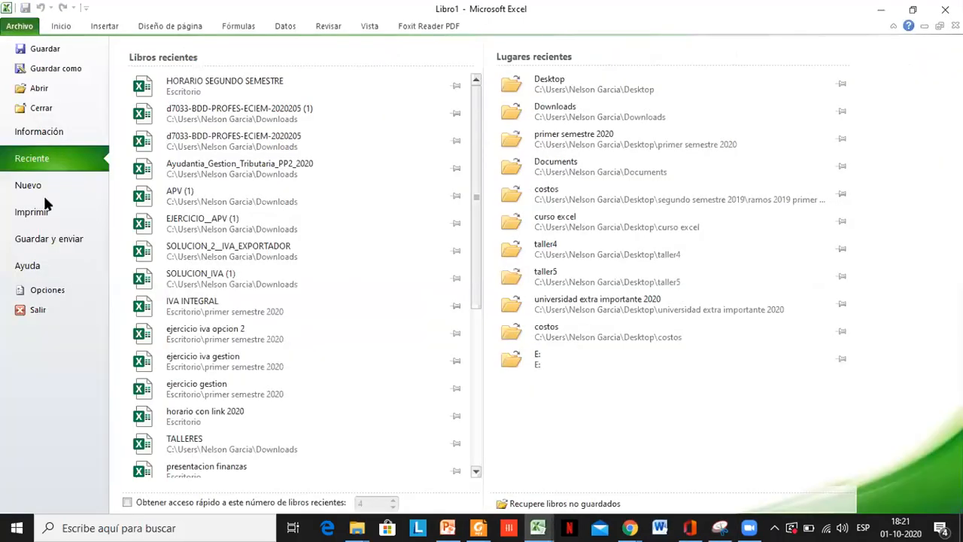
click(40, 91)
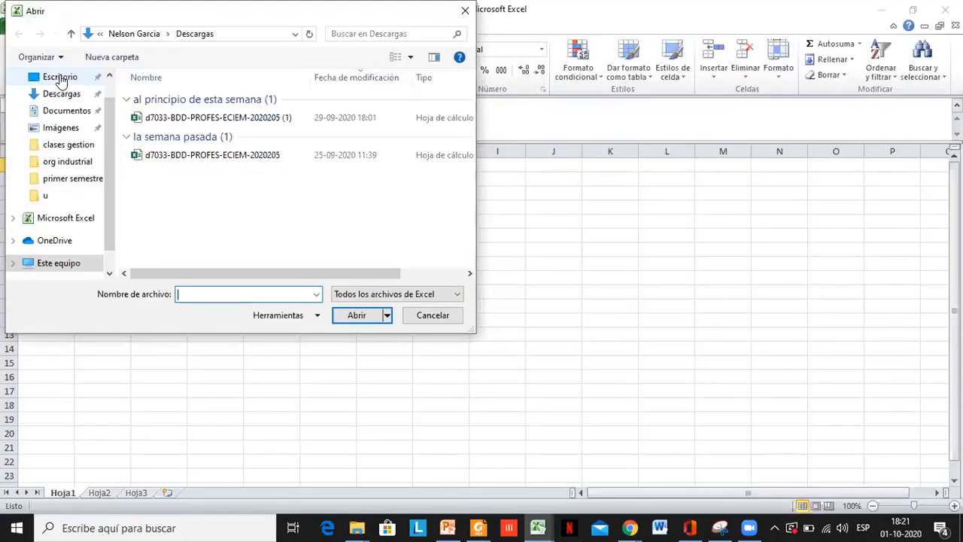
click(60, 78)
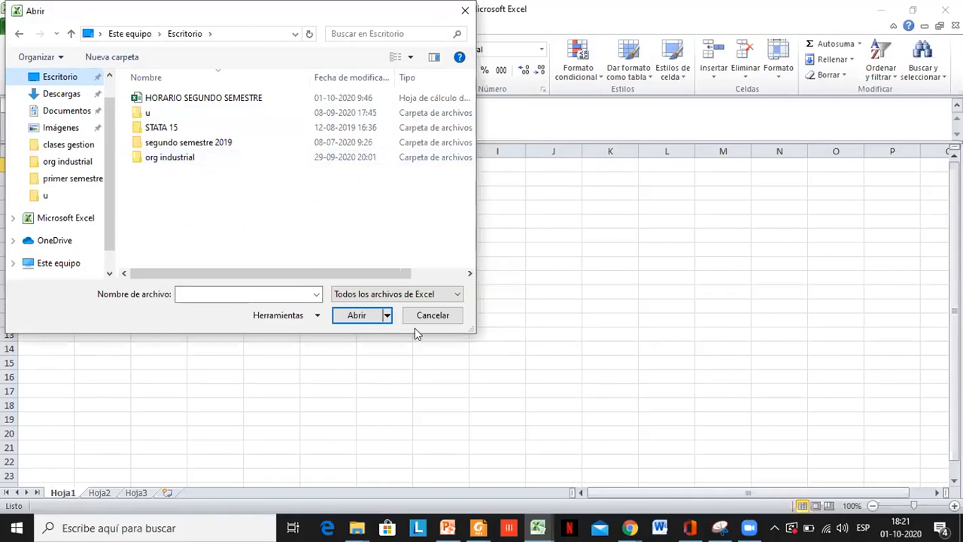
click(434, 316)
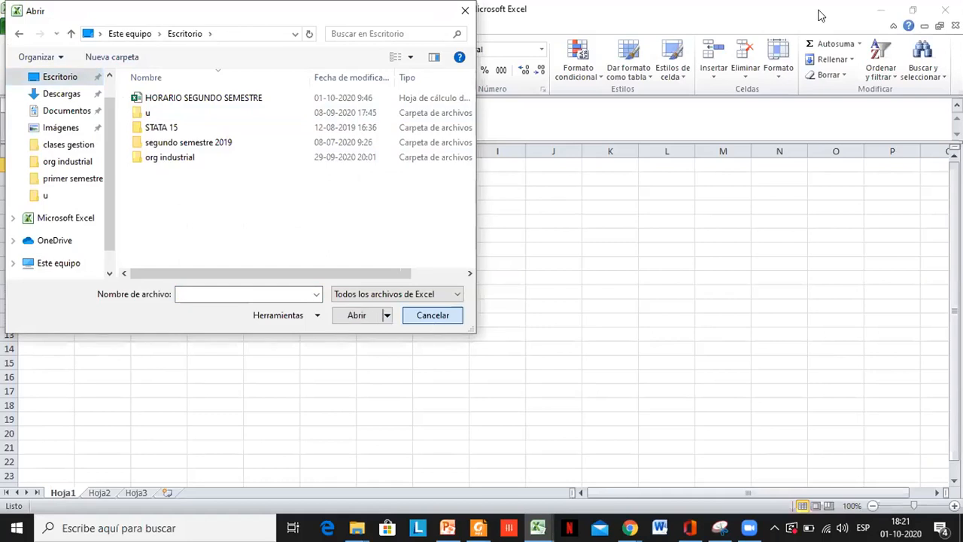
- Move Clase 2 eexcel below FOTITOS on the desktop and try to open it with Microsoft Office 2010
click(881, 9)
click(369, 435)
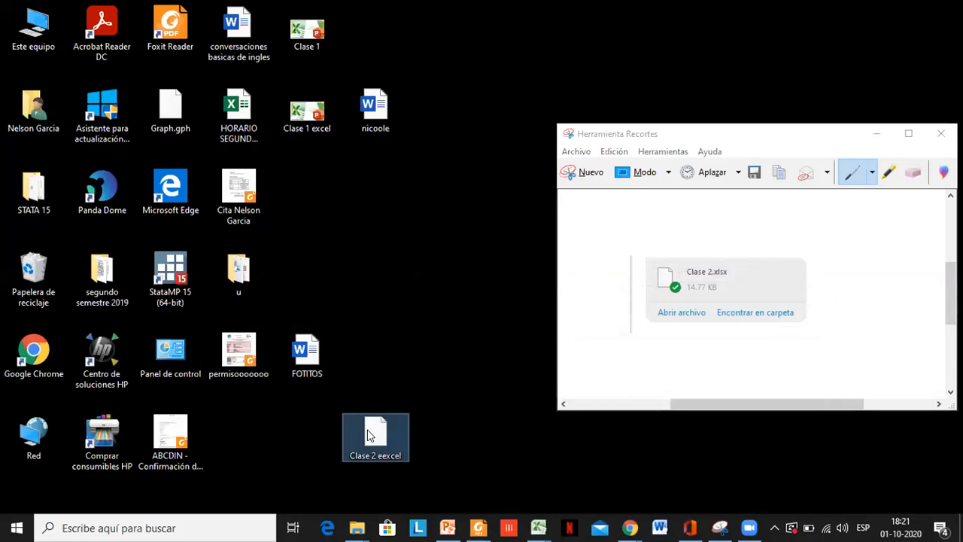
double_click(292, 435)
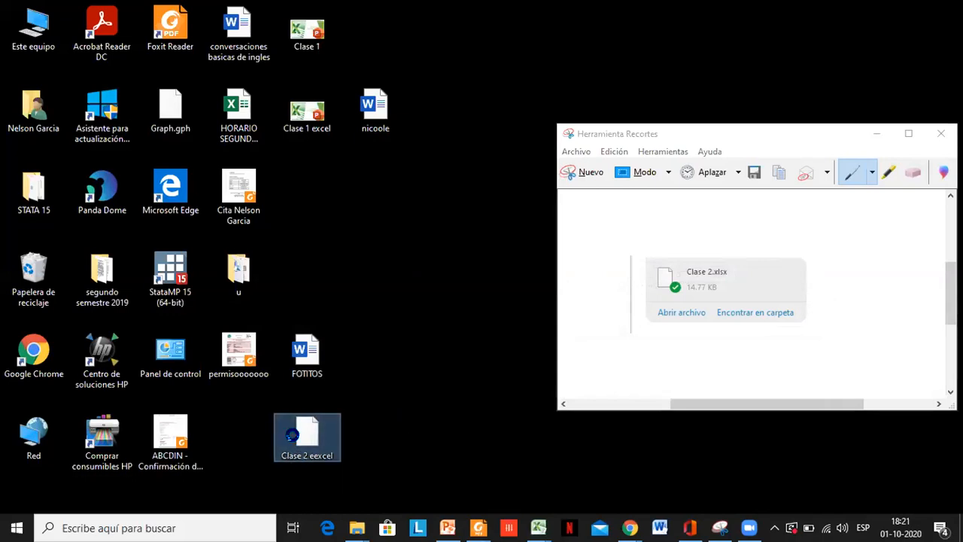
right_click(292, 434)
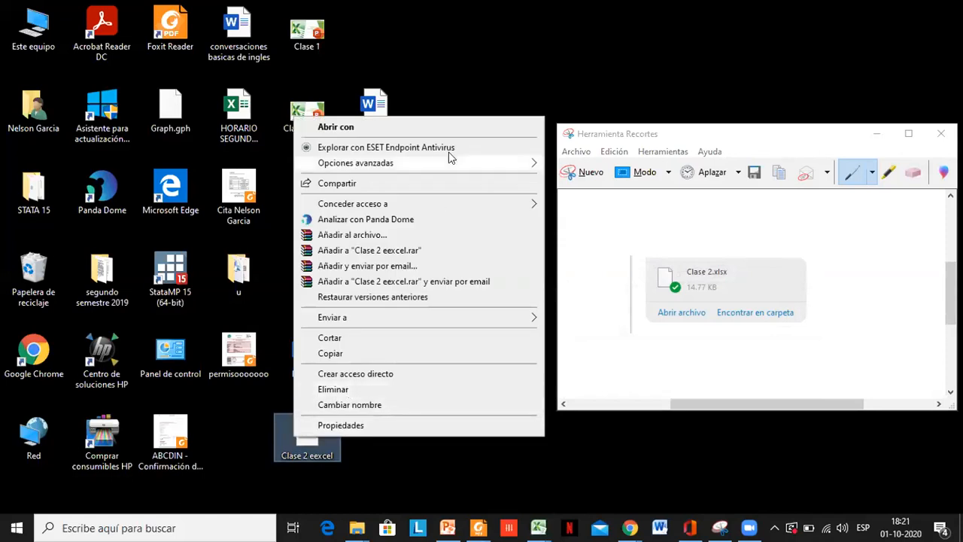
click(466, 128)
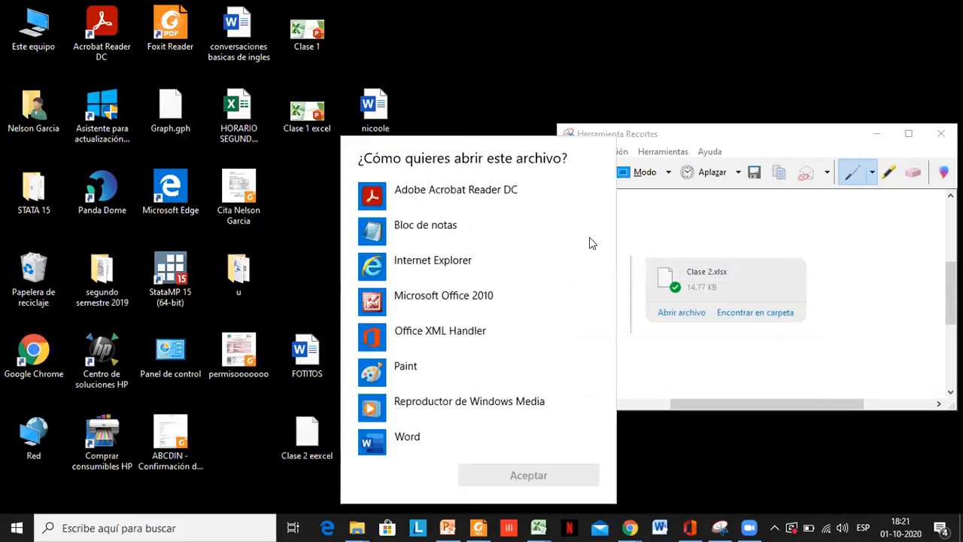
scroll(604, 327, down, 2)
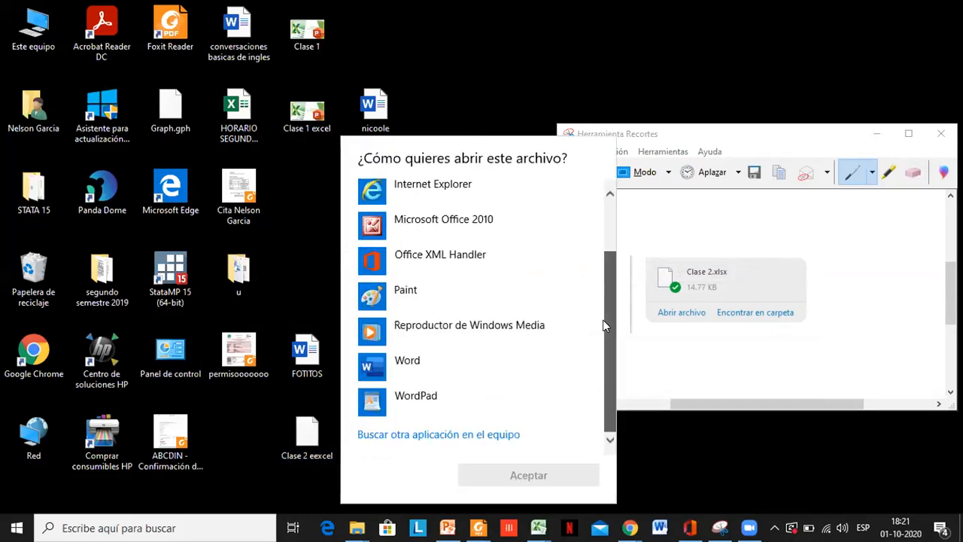
scroll(609, 271, up, 2)
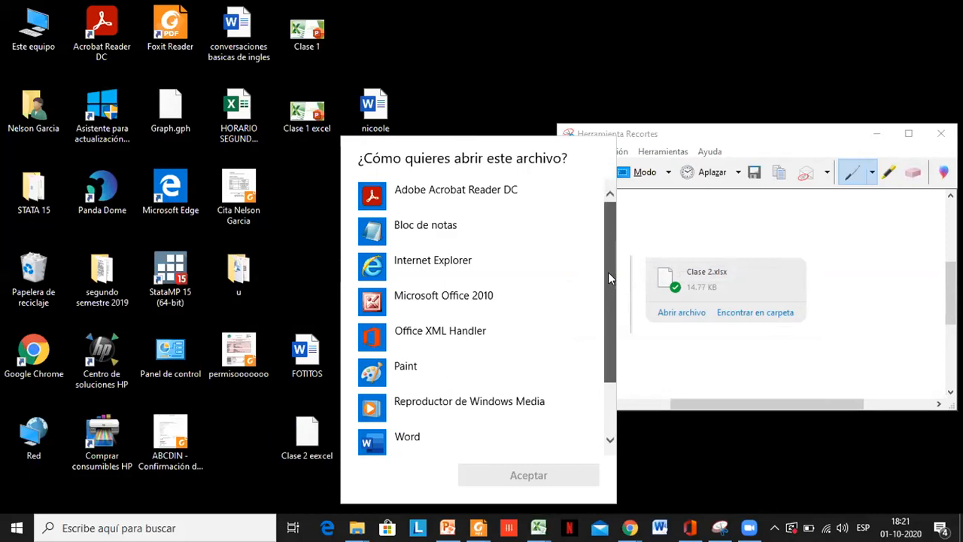
scroll(604, 298, down, 2)
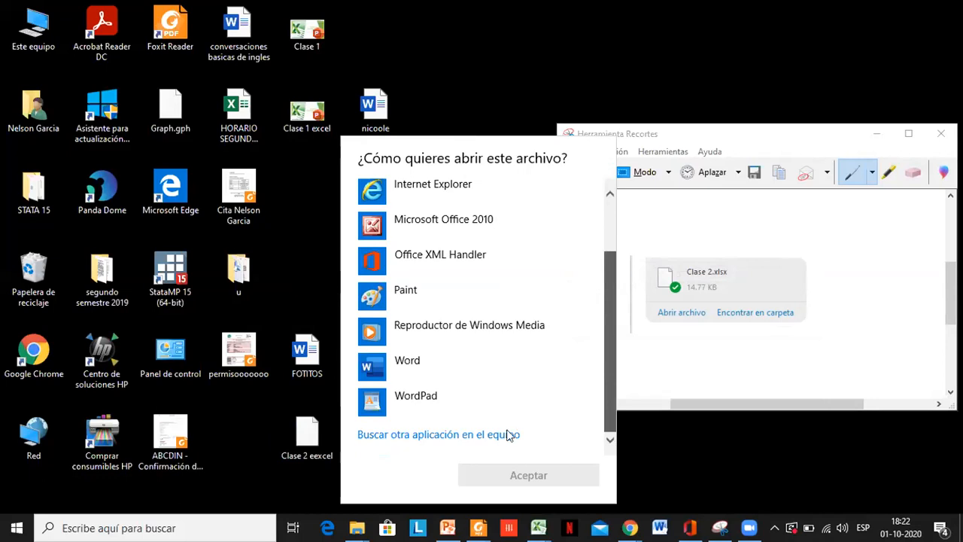
click(467, 227)
click(525, 476)
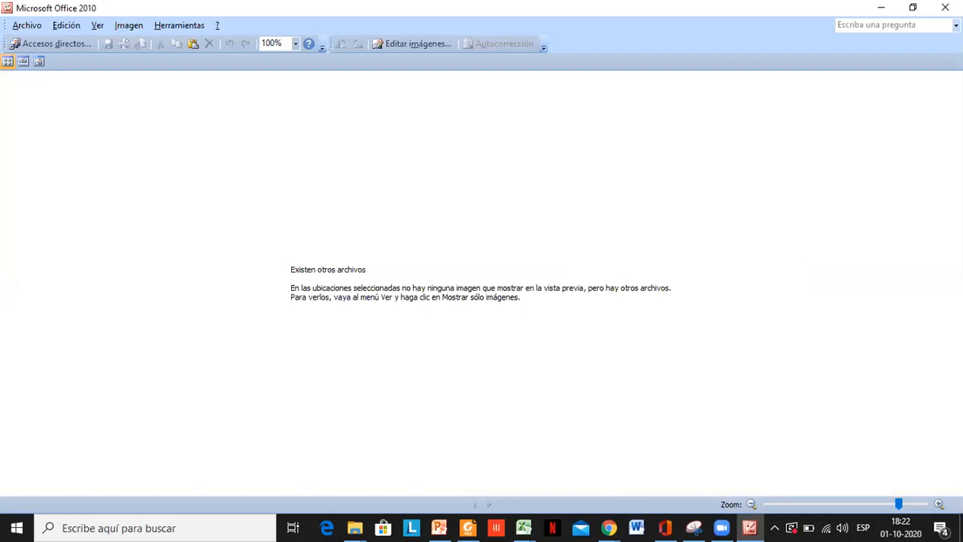
- Return to Libro1 in Excel and open Clase 2 eexcel from Escritorio by listing Todos los archivos, accepting its different format
click(523, 528)
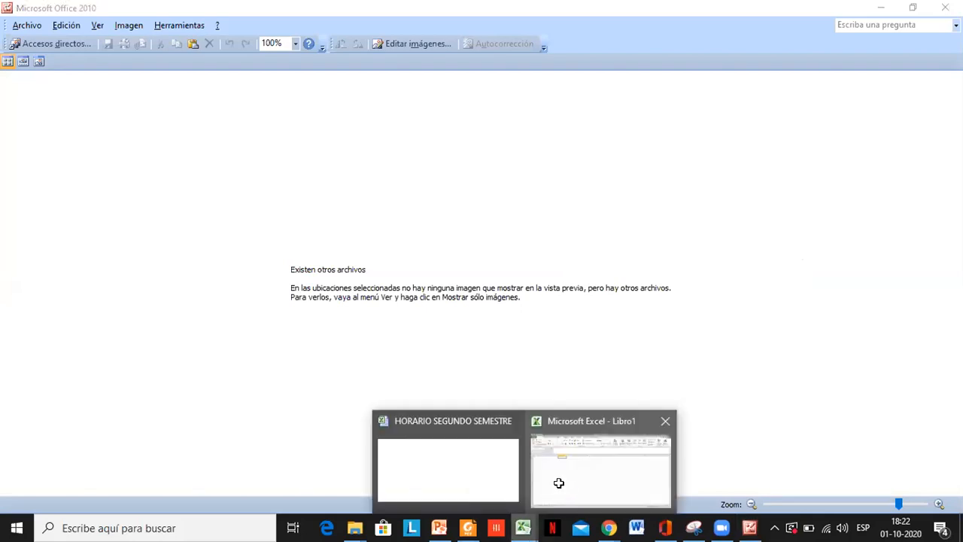
click(558, 482)
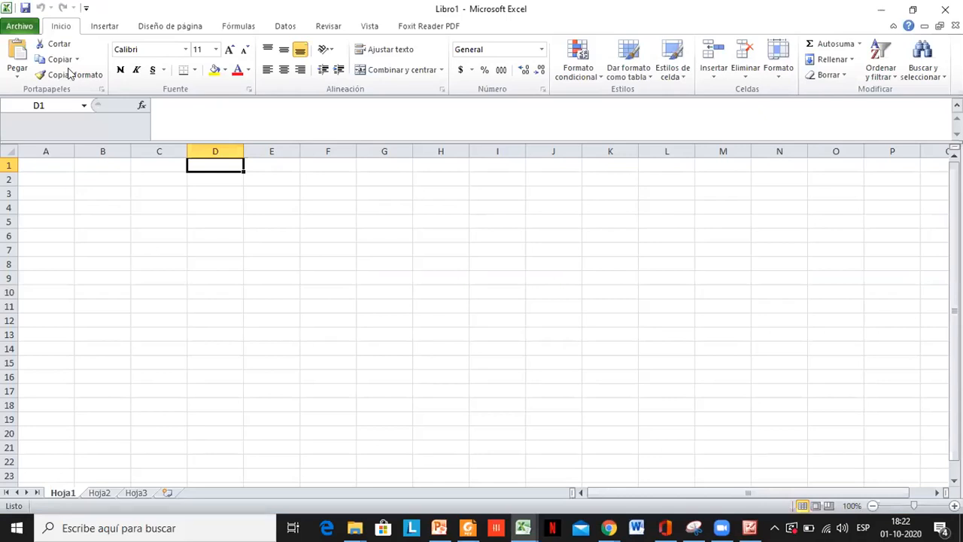
click(21, 27)
click(27, 90)
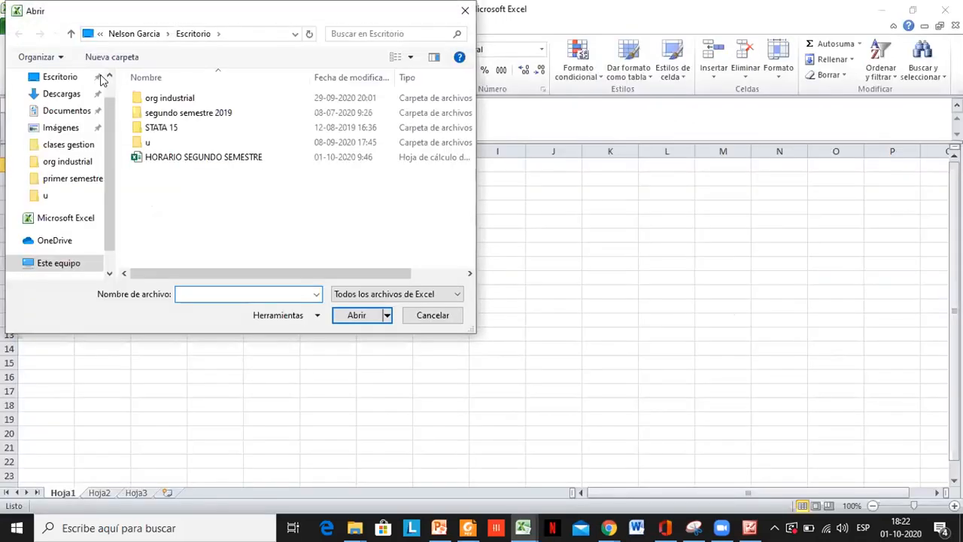
click(107, 78)
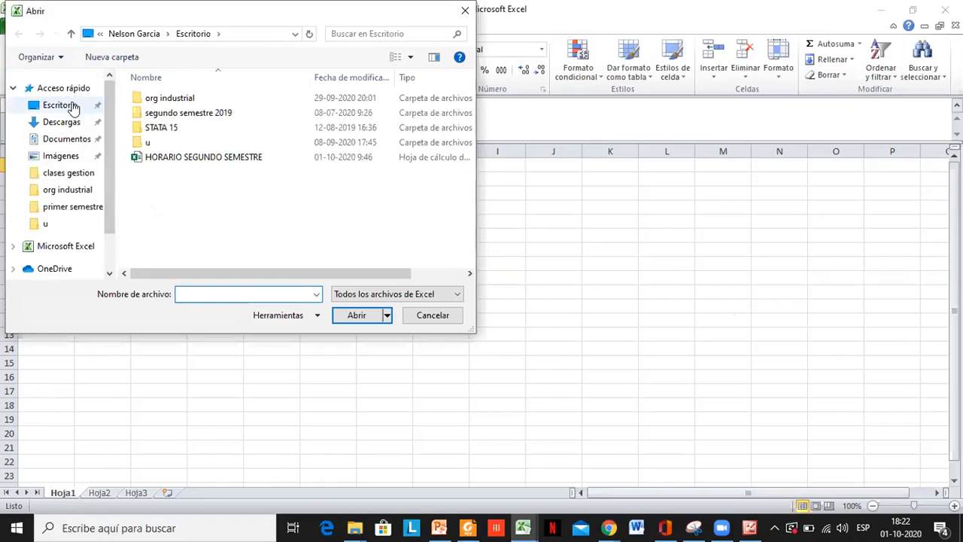
click(400, 295)
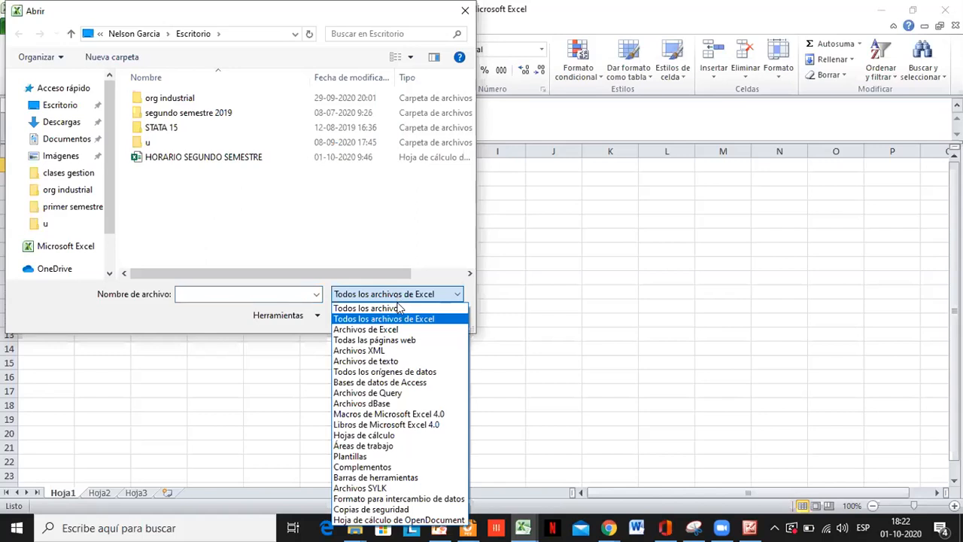
click(399, 308)
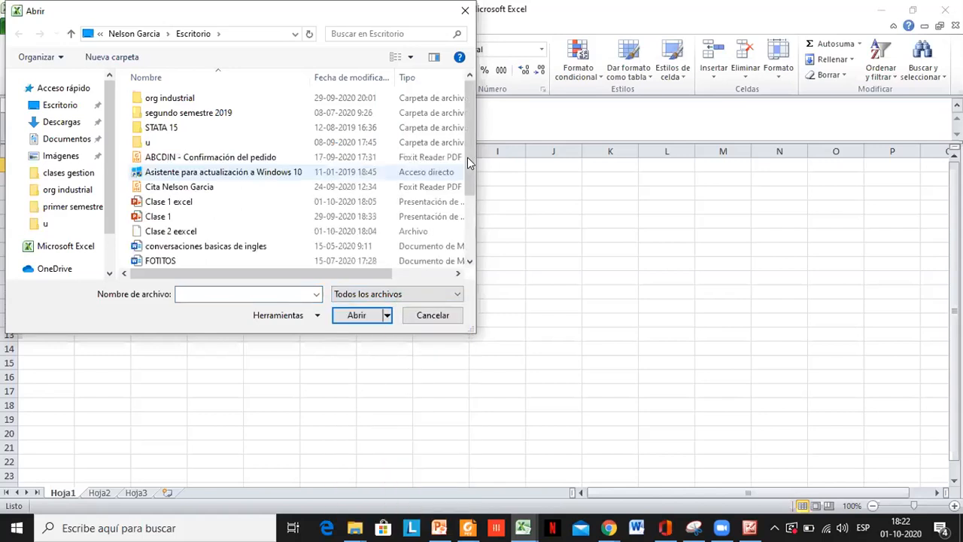
double_click(199, 232)
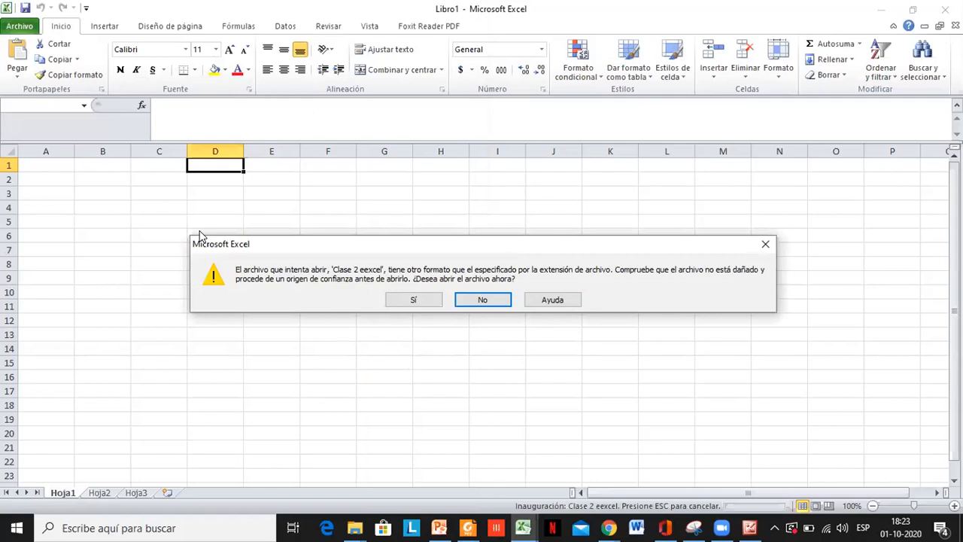
click(397, 299)
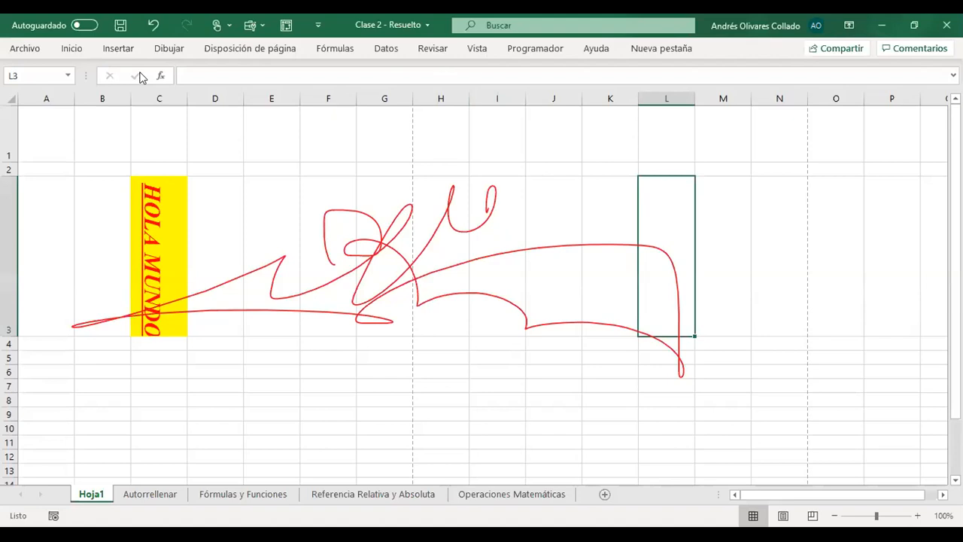
- Review the ribbon's command groups from Inicio through Ayuda in the Clase 2 - Resuelto workbook
click(73, 49)
click(183, 49)
click(252, 48)
click(338, 48)
click(386, 48)
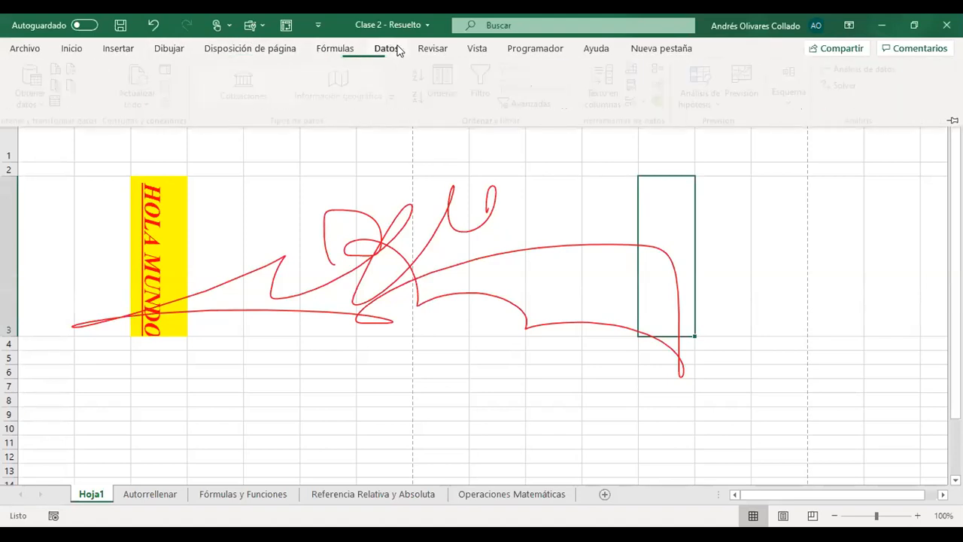
click(432, 48)
click(473, 48)
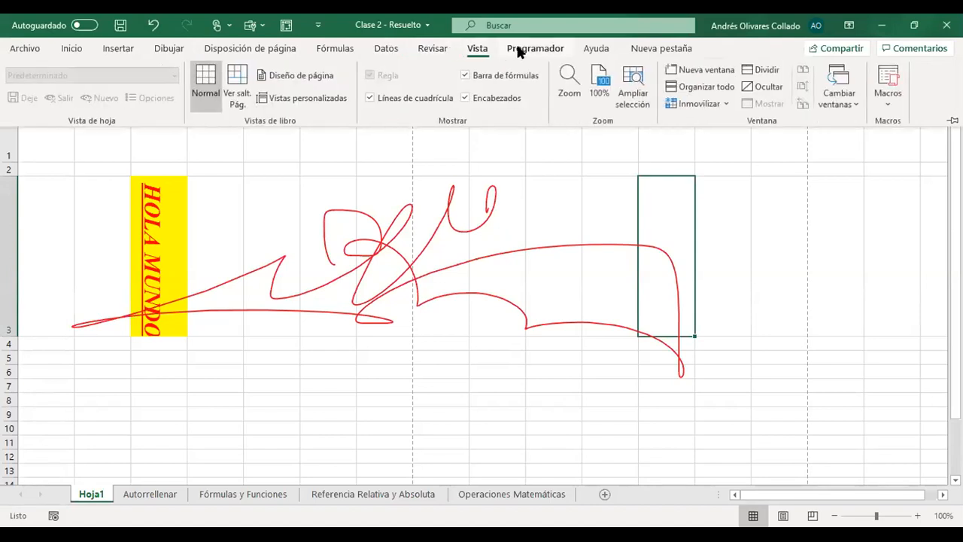
click(599, 49)
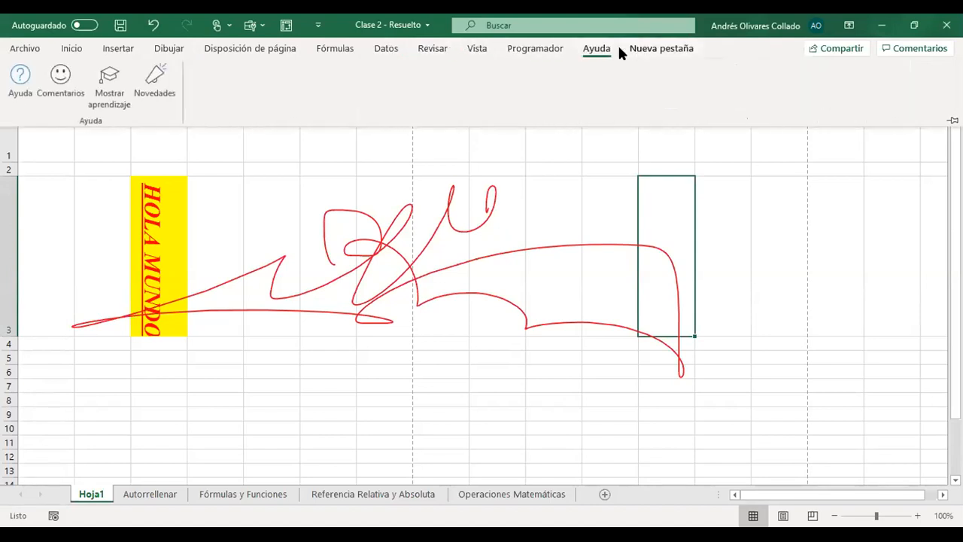
- Center cell L3 horizontally, select cell E4 on Hoja1, and show the Inicio commands for it
click(72, 48)
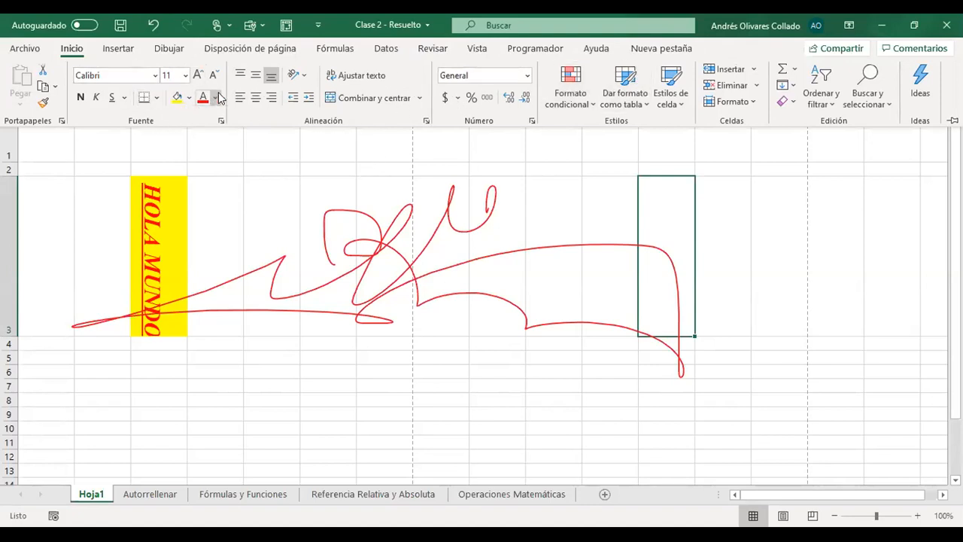
click(256, 98)
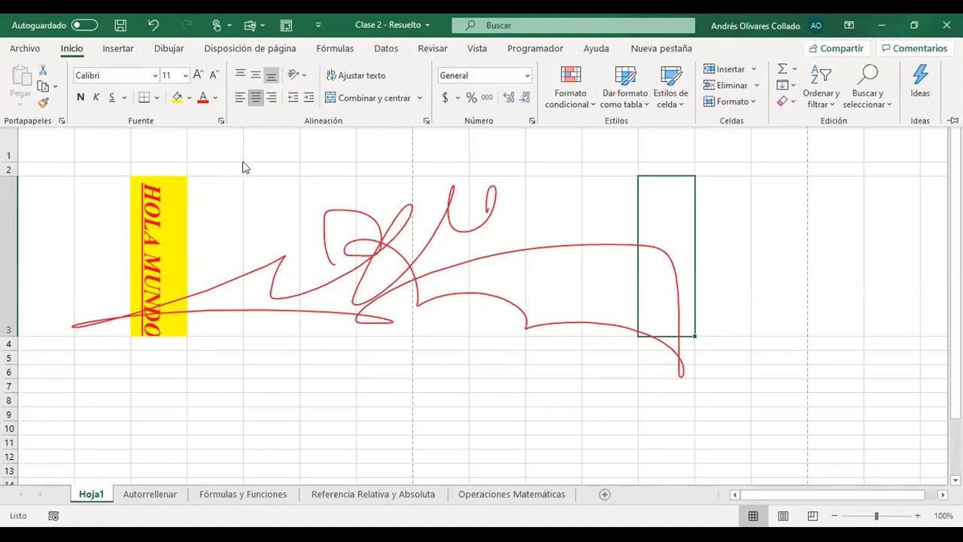
click(265, 346)
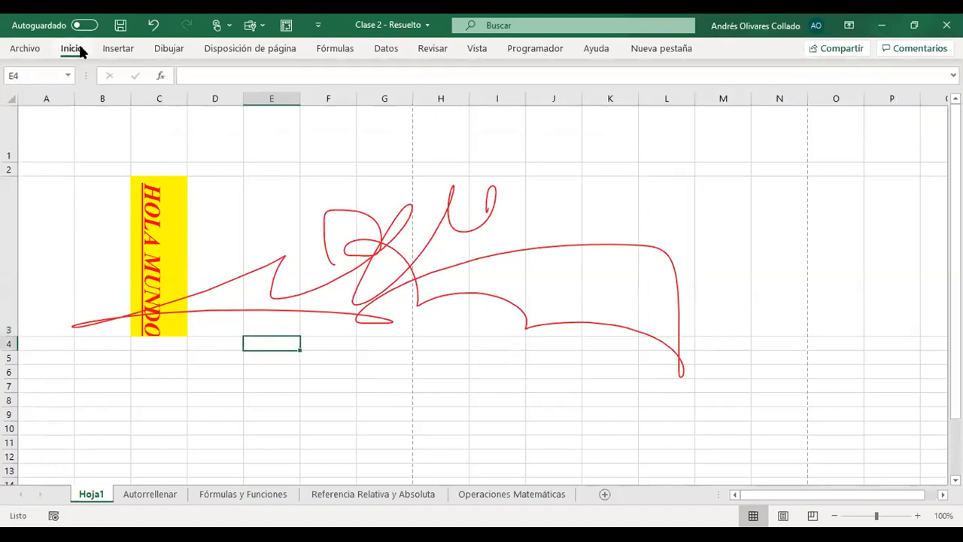
click(79, 45)
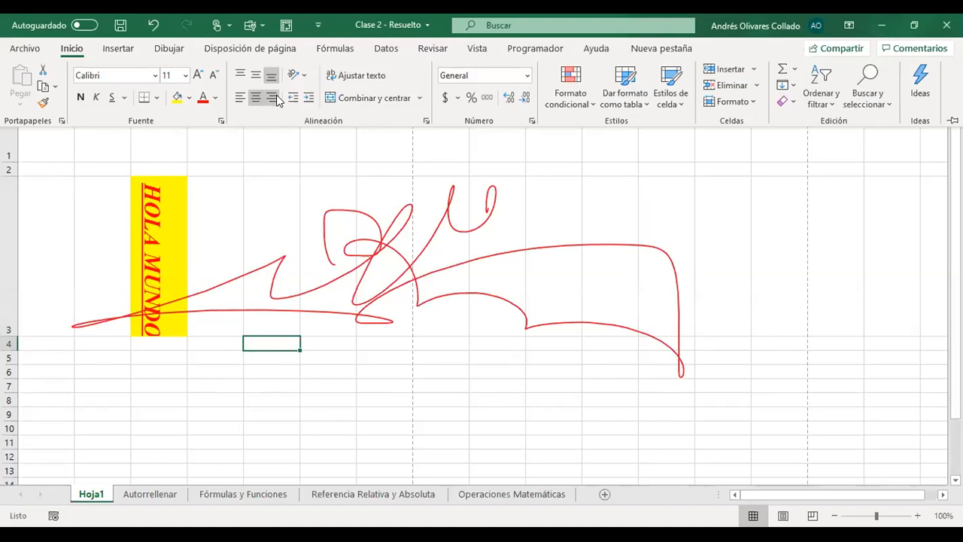
- Enter HOLA in cell E7 of Hoja1
click(269, 385)
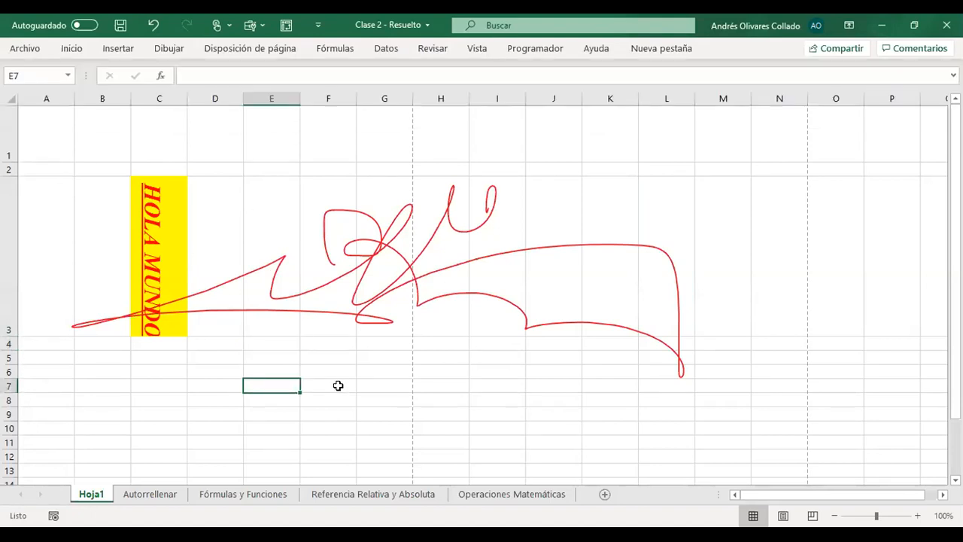
text(HOLA)
key(Return)
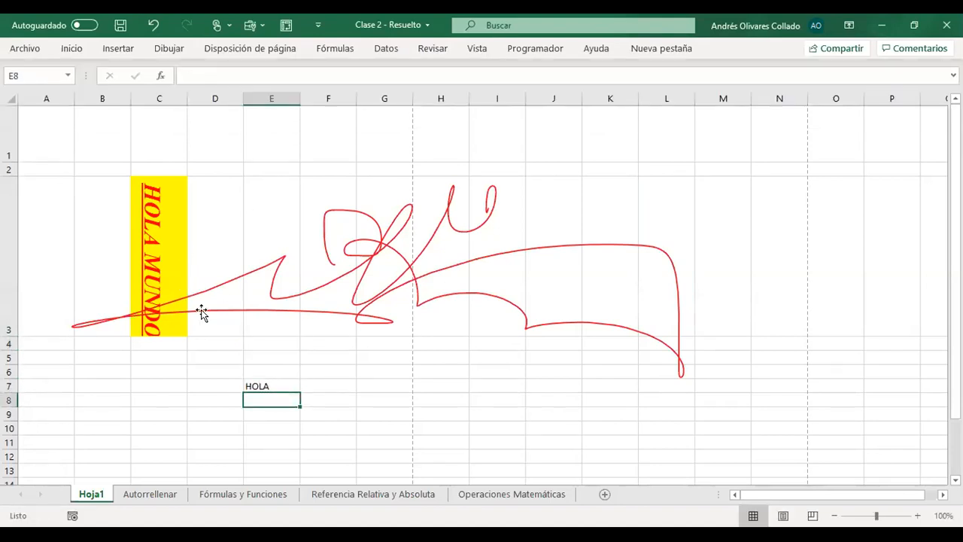
- Align the HOLA text in cell E7 to the right, then to the center, and finally to the left
click(280, 383)
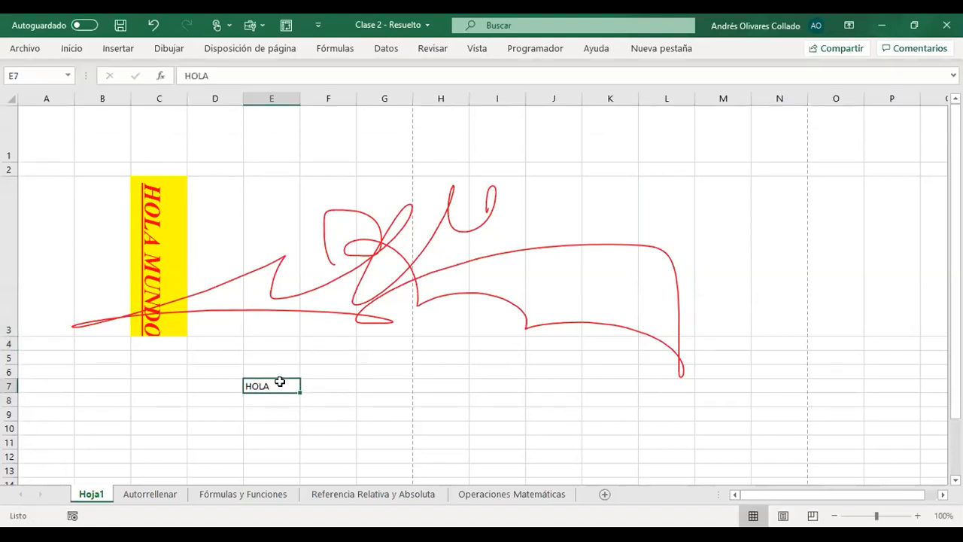
click(72, 49)
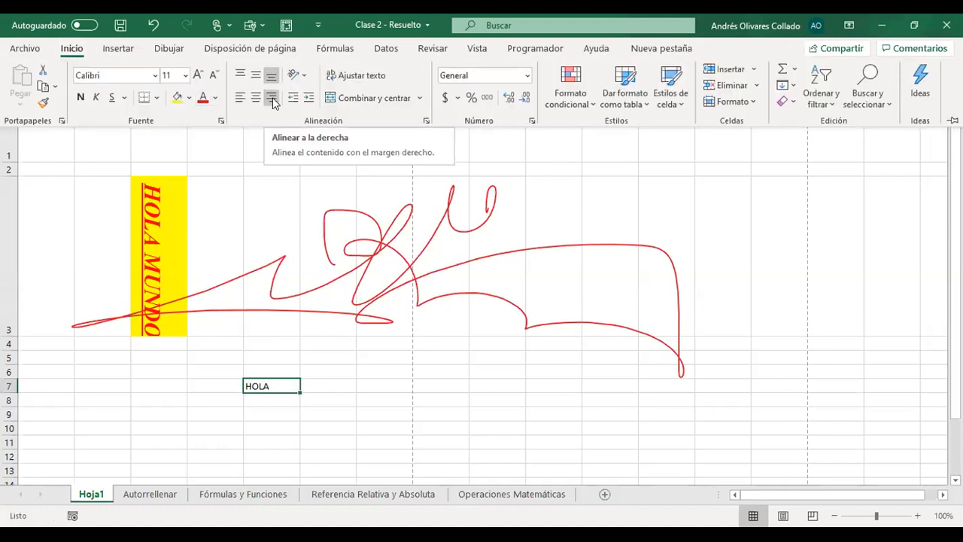
click(274, 103)
click(256, 98)
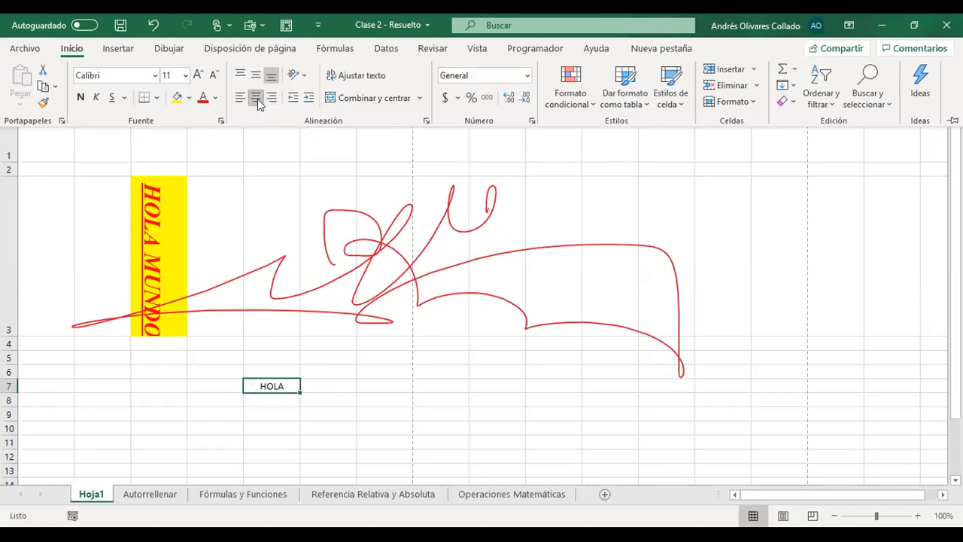
click(240, 98)
- Merge and center cells E7:F7 containing HOLA
click(327, 385)
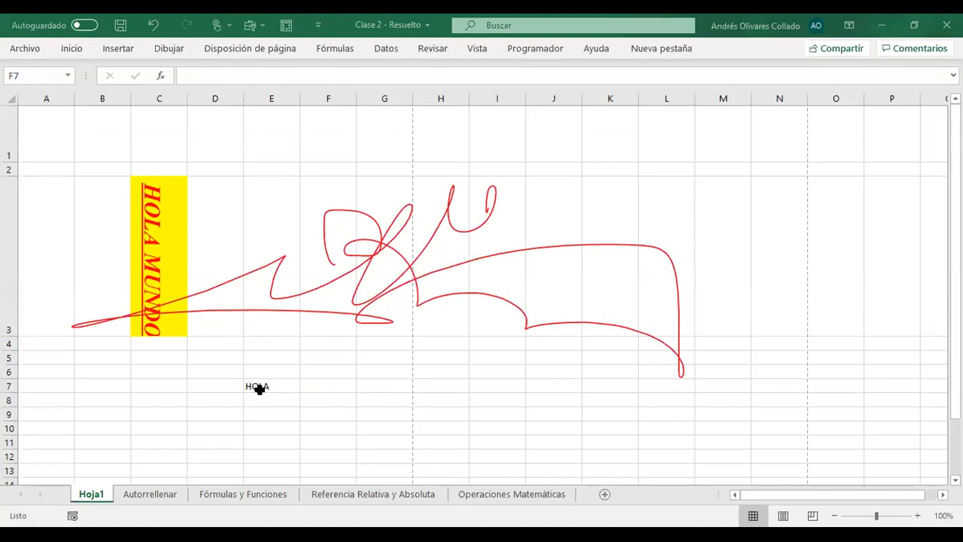
drag(258, 387, 312, 382)
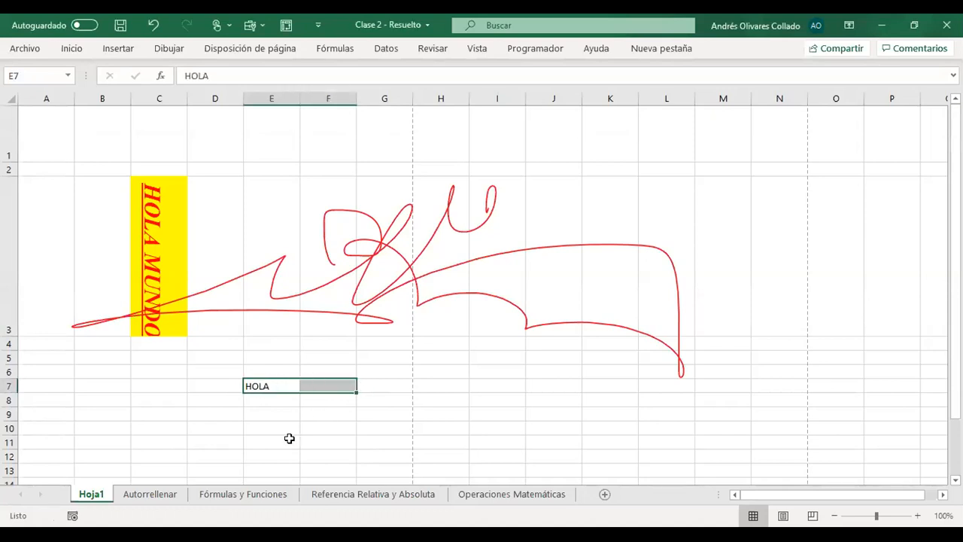
click(404, 425)
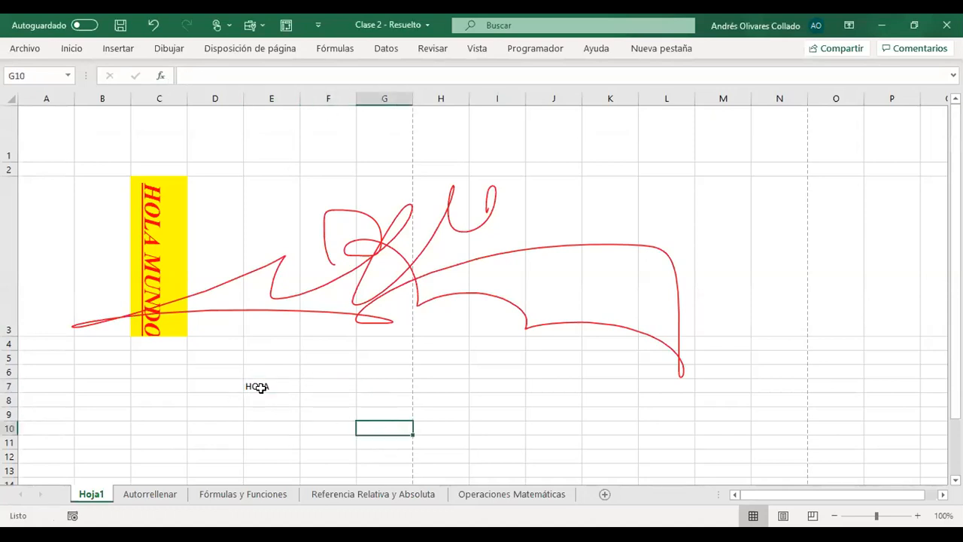
drag(258, 387, 323, 385)
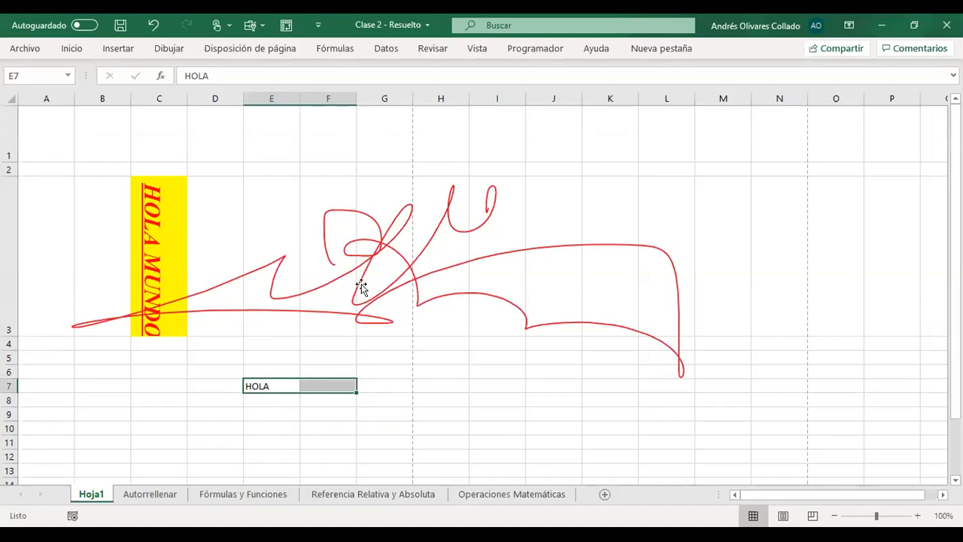
click(71, 48)
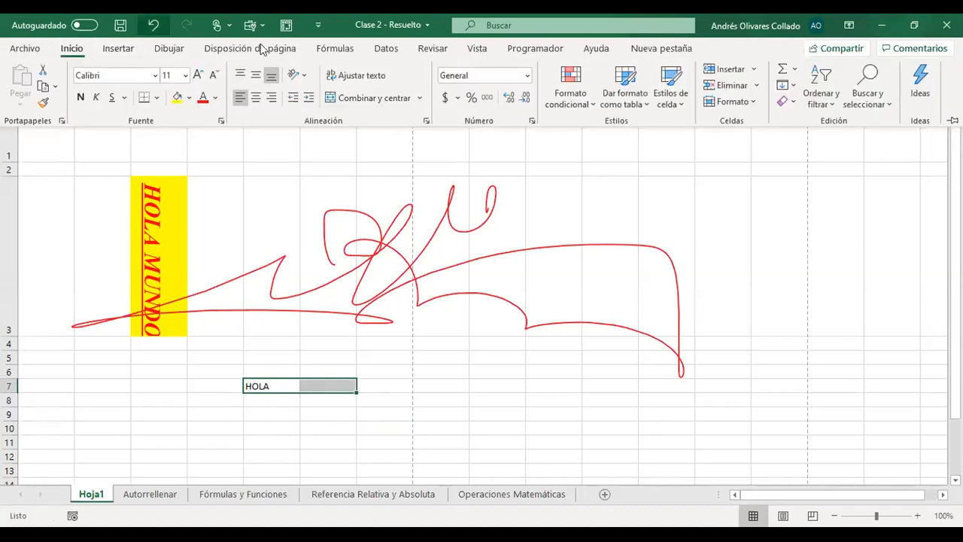
click(368, 102)
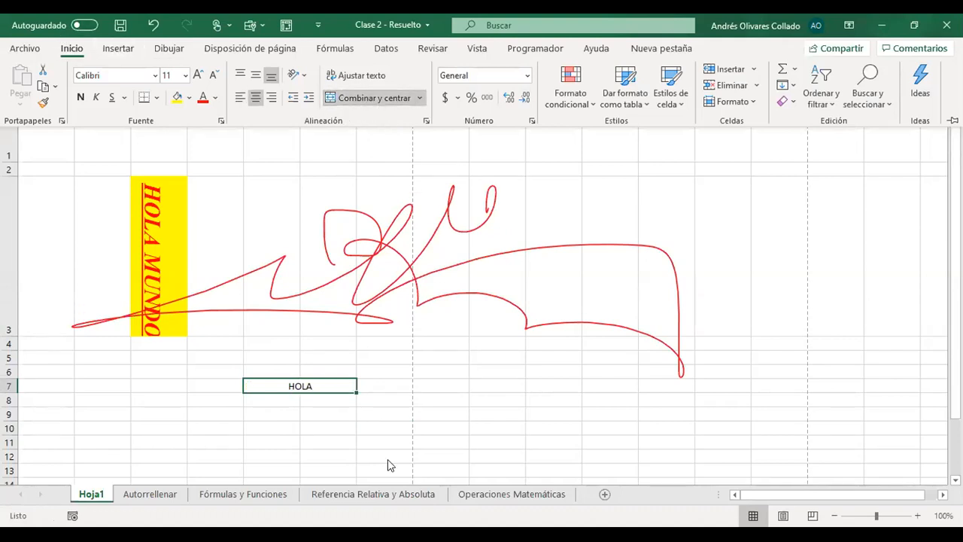
- Check how the merged HOLA cell selects compared with the cells around it, and review the Inicio commands with H7 selected
click(307, 385)
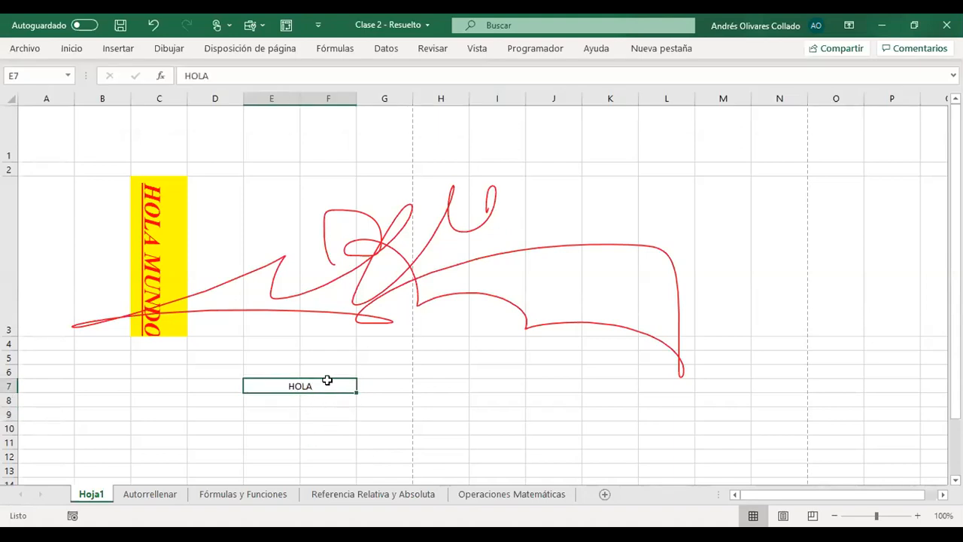
click(346, 412)
click(348, 368)
click(304, 380)
click(446, 385)
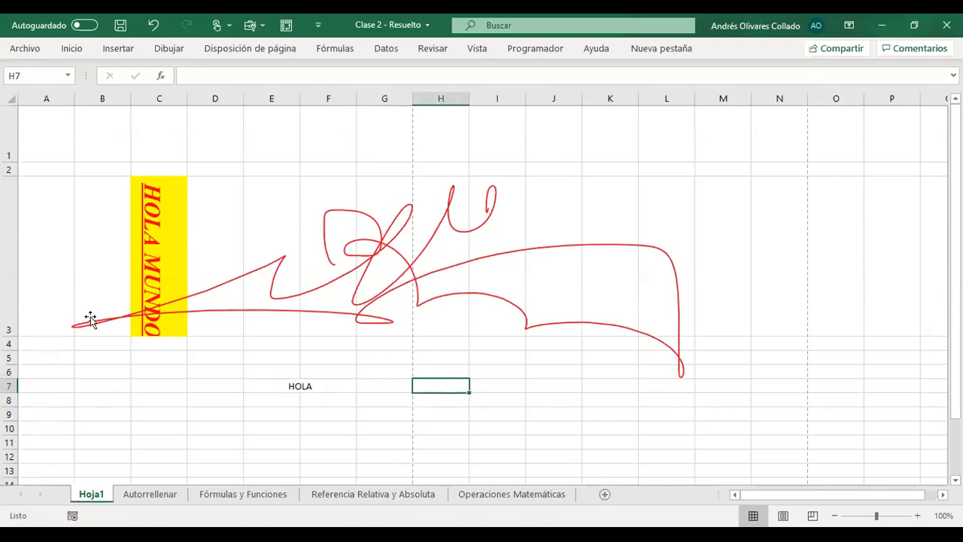
click(80, 49)
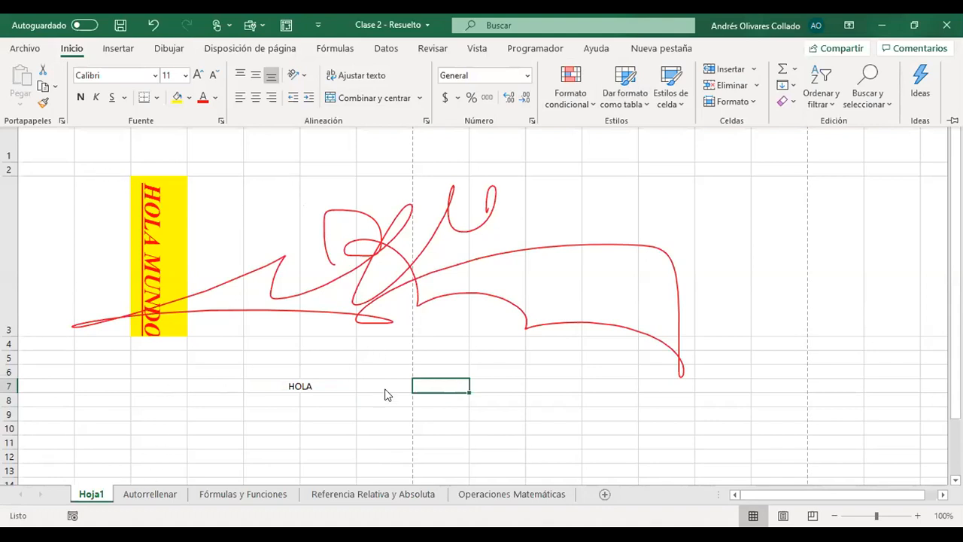
key(Escape)
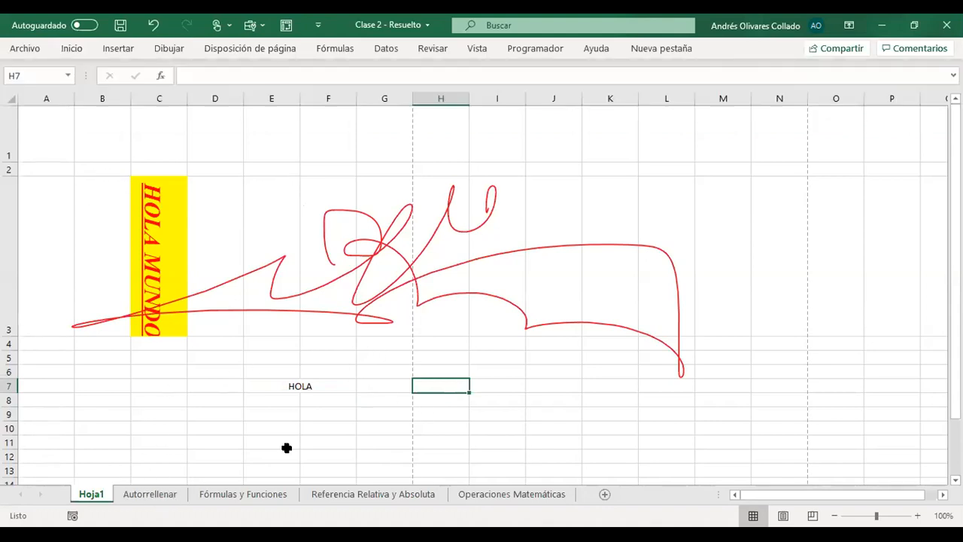
- Go to the Autorrellenar sheet and read the fill instruction in cell A1
click(154, 500)
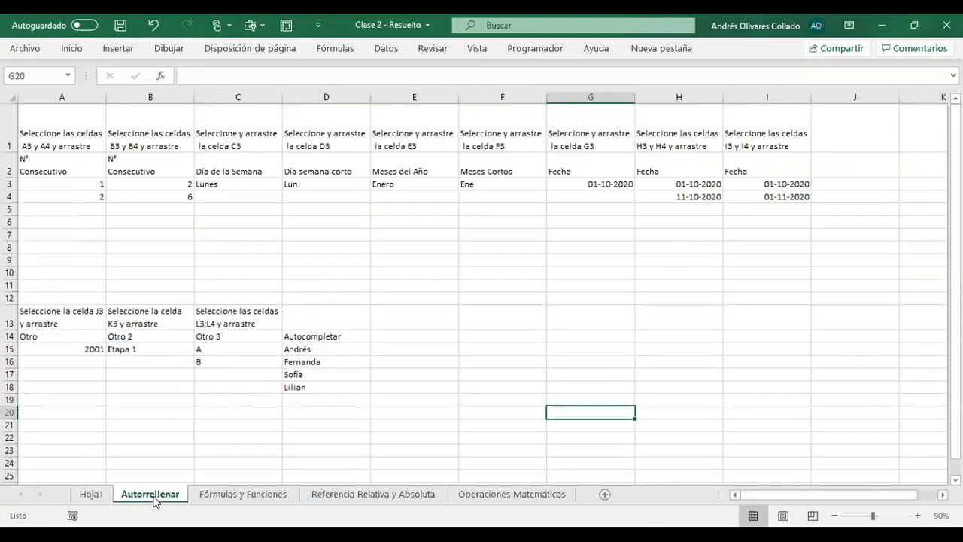
click(503, 308)
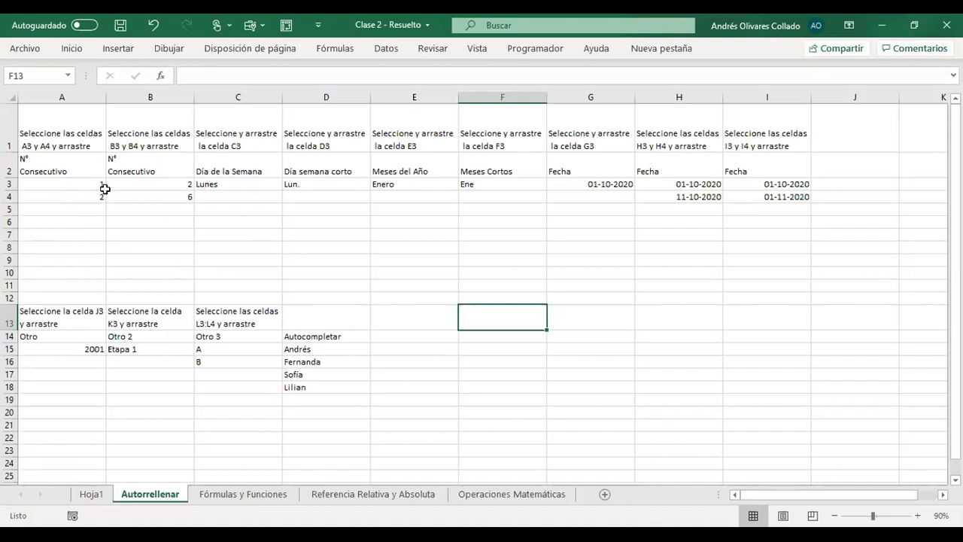
click(53, 126)
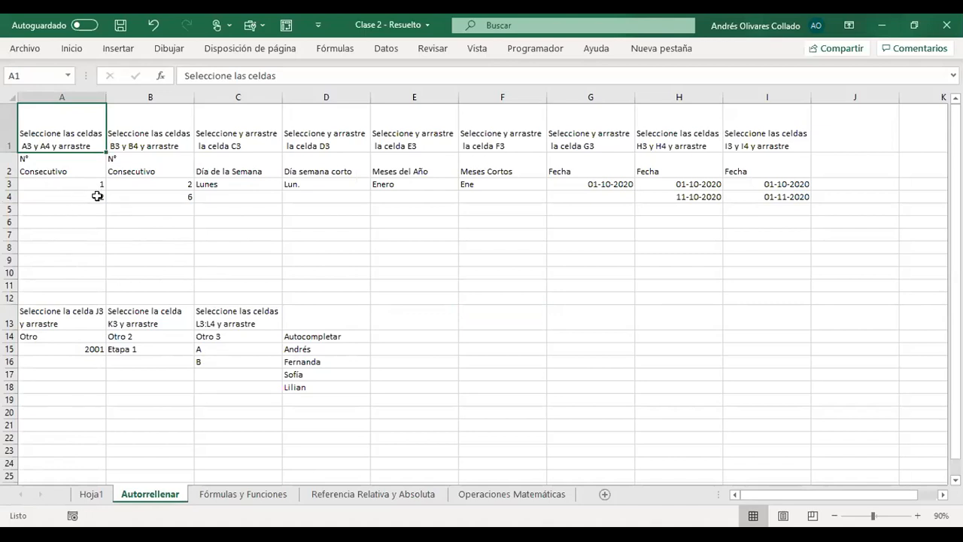
- Autofill the consecutive number series from A3:A4 down to A10
click(74, 180)
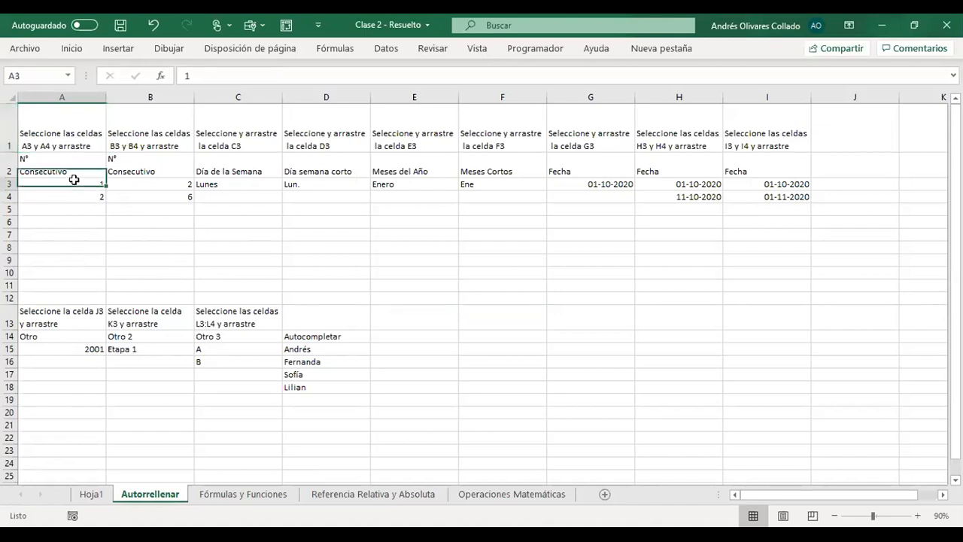
key(Down)
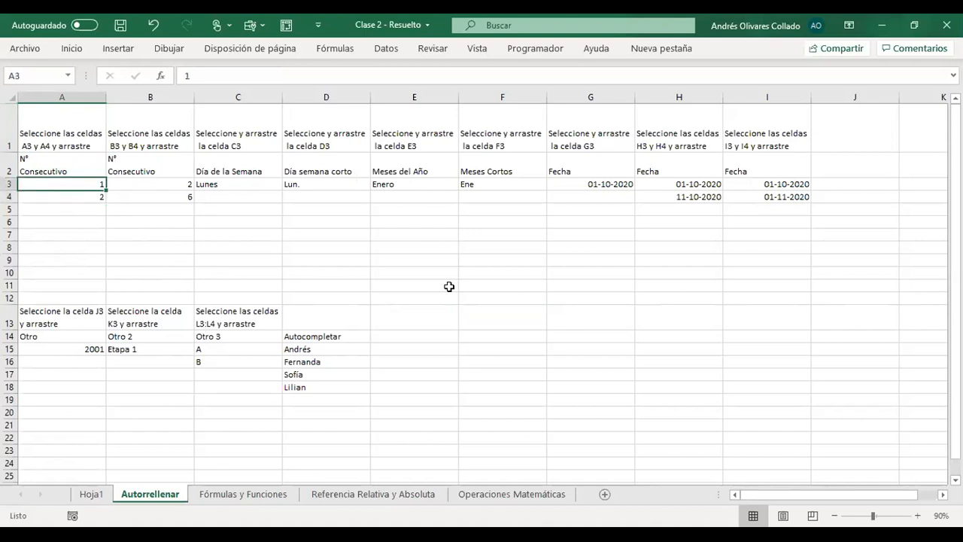
key(Up)
drag(71, 182, 78, 197)
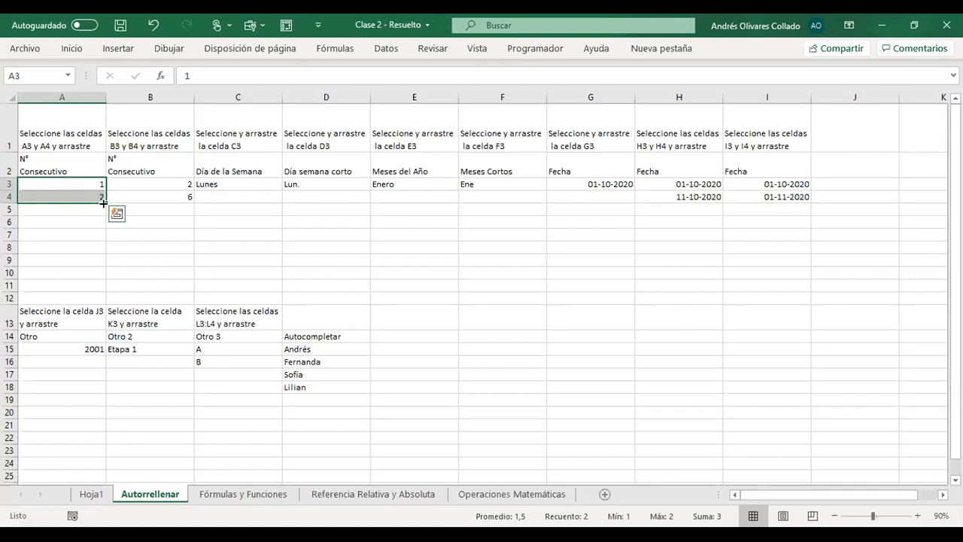
drag(103, 203, 103, 204)
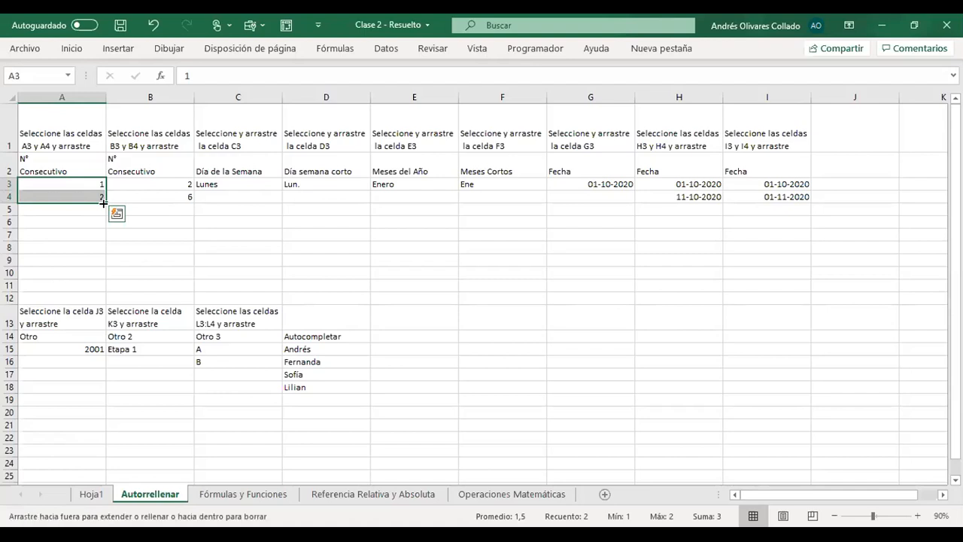
drag(103, 203, 110, 275)
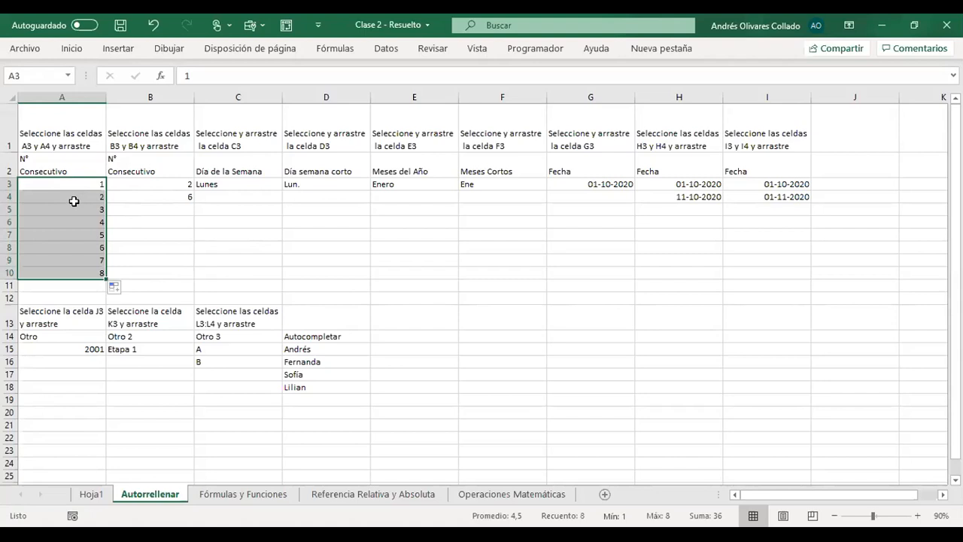
- Jump from cell A5 through the data blocks of column A to the sheet's last row and return to A1
click(78, 208)
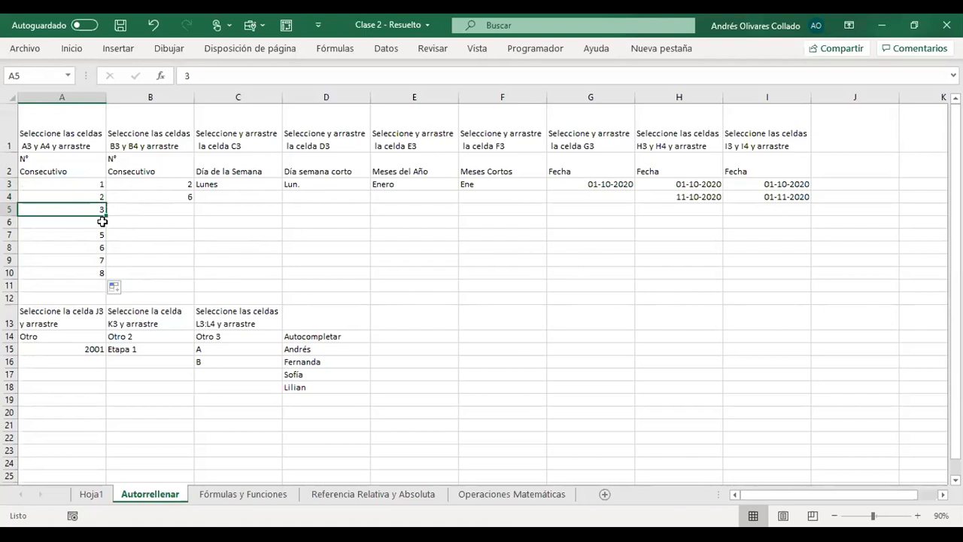
key(ctrl+Down)
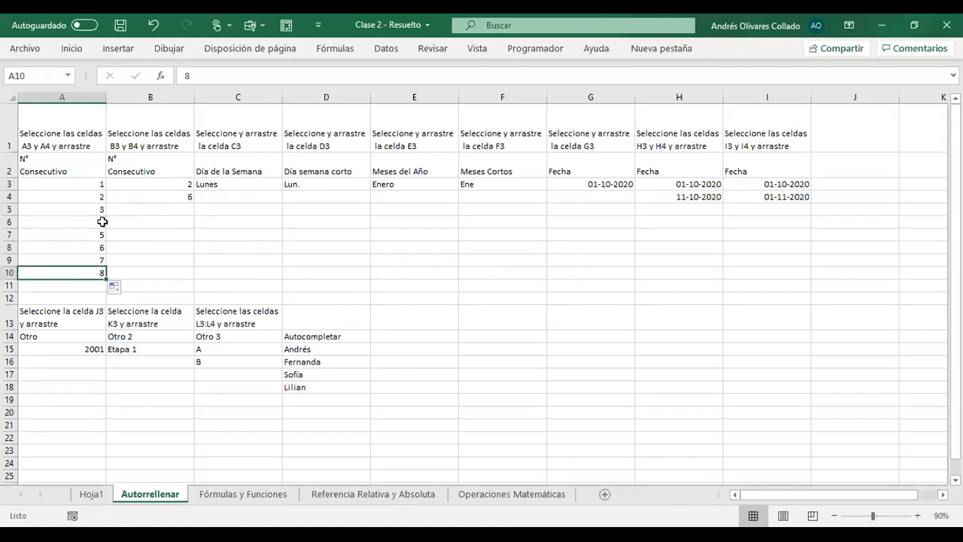
key(ctrl+Down)
key(Down)
key(Down)
key(Down)
key(End)
key(Down)
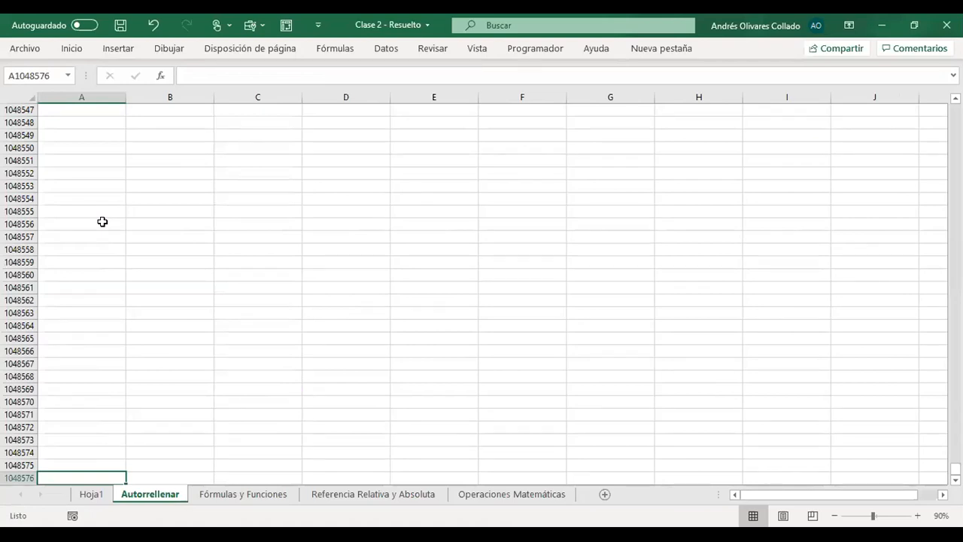
key(End)
key(Up)
key(Up)
key(Up)
key(Up)
key(Up)
key(Up)
key(Up)
key(Up)
key(Up)
key(Up)
key(Up)
key(Up)
key(Up)
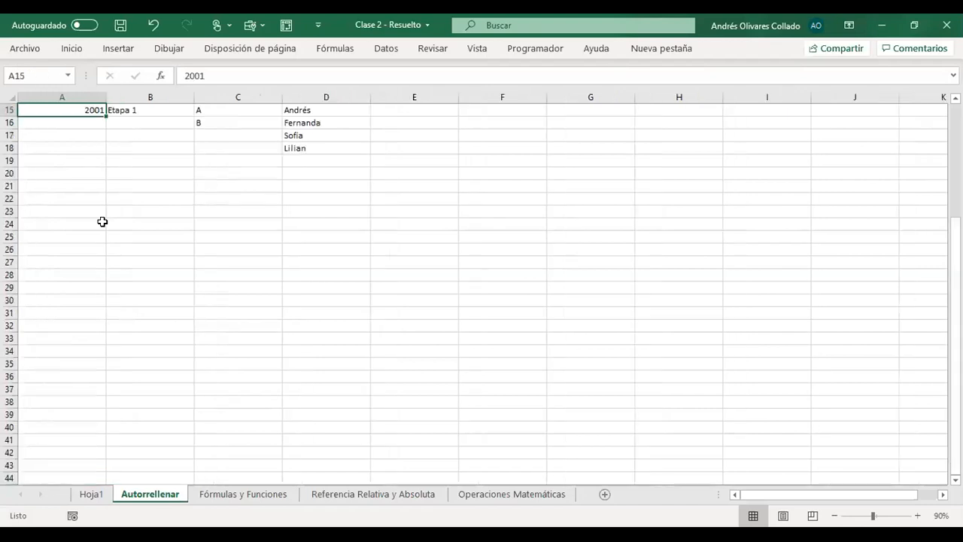
key(Up)
key(Up)
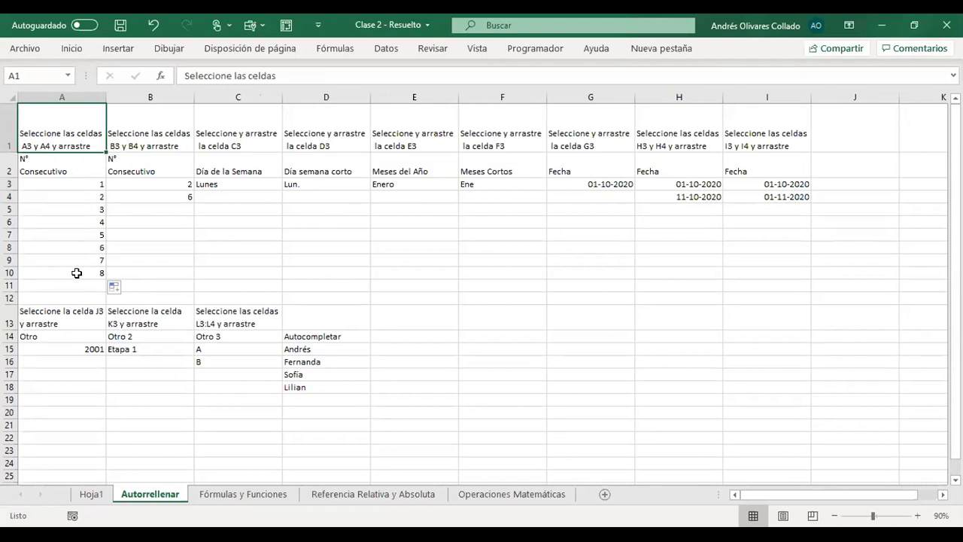
- Highlight the completed number series in A3:A10 for review
drag(94, 183, 77, 273)
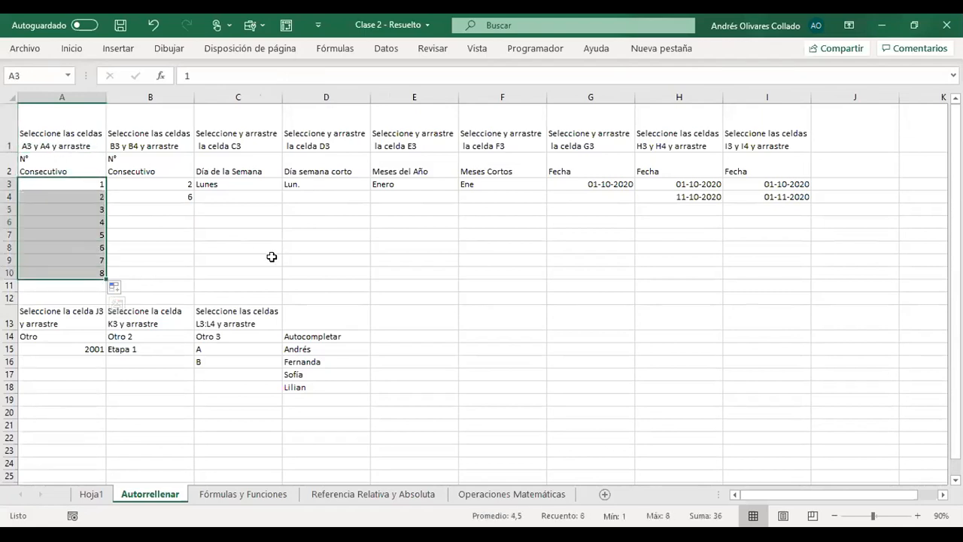
click(223, 250)
drag(91, 184, 74, 271)
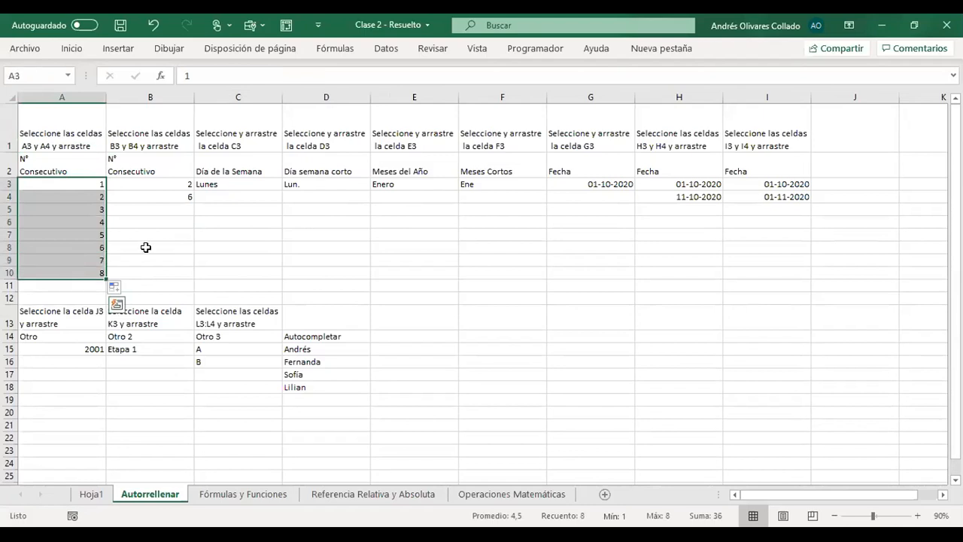
- Autofill the series that starts with 2 and 6 in B3:B4 down to B10
click(172, 185)
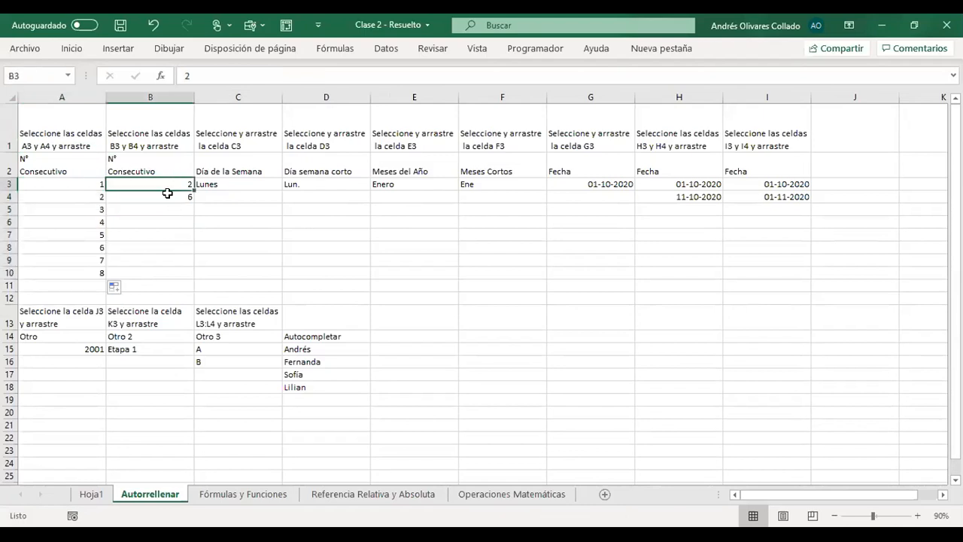
drag(172, 183, 174, 195)
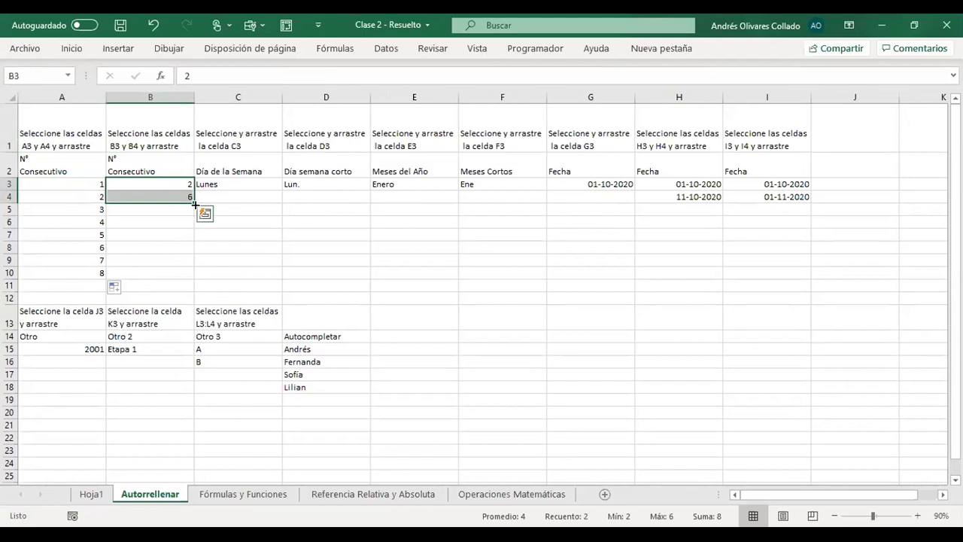
drag(194, 203, 194, 278)
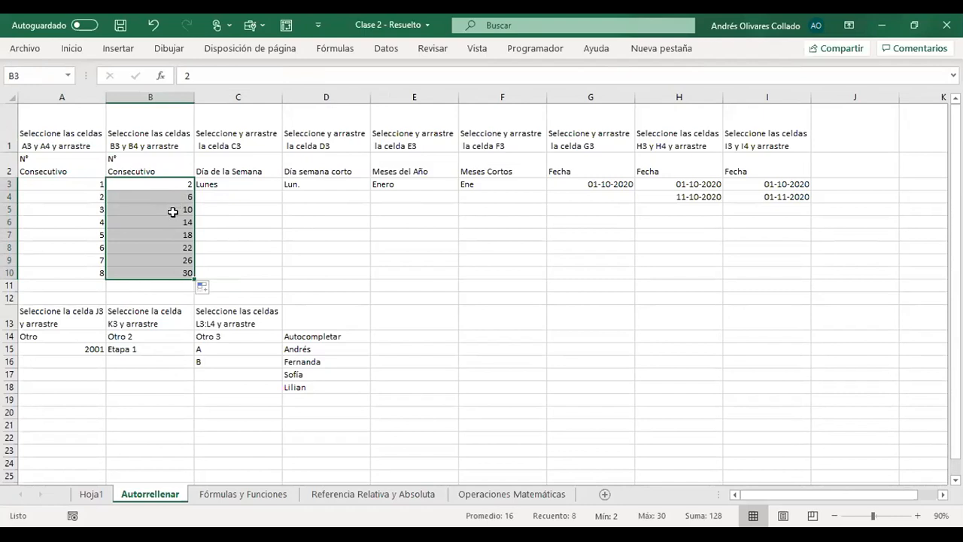
click(232, 261)
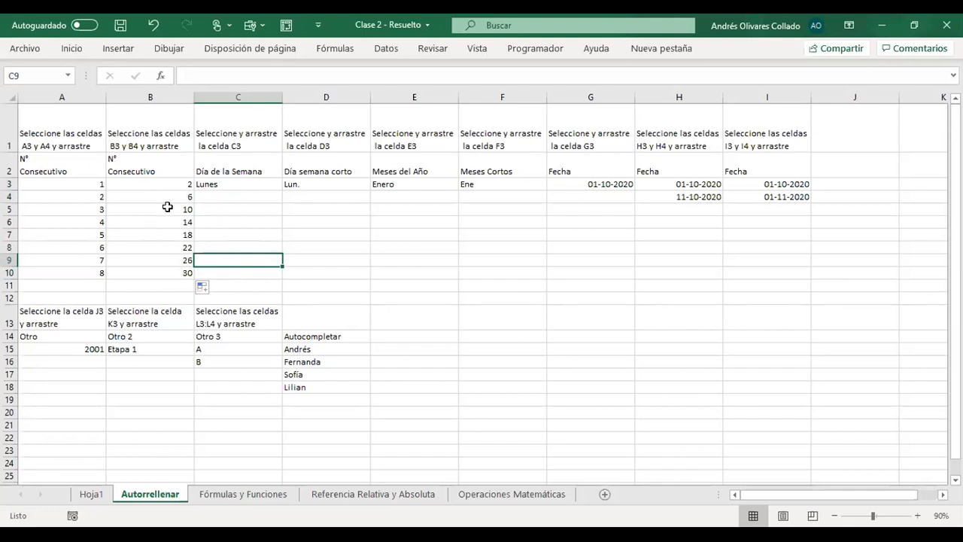
- Clear the filled series values from B5:B10
drag(167, 207, 158, 268)
key(Delete)
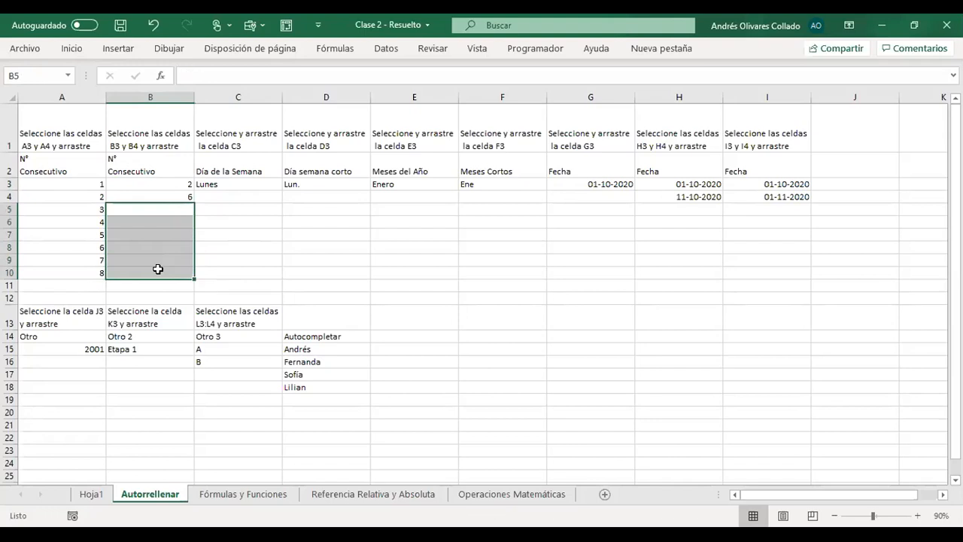
click(221, 218)
- Try to autofill column B down to B10 from B3:B5, including the blank cell B5 in the pattern, and check the gaps
drag(170, 183, 194, 216)
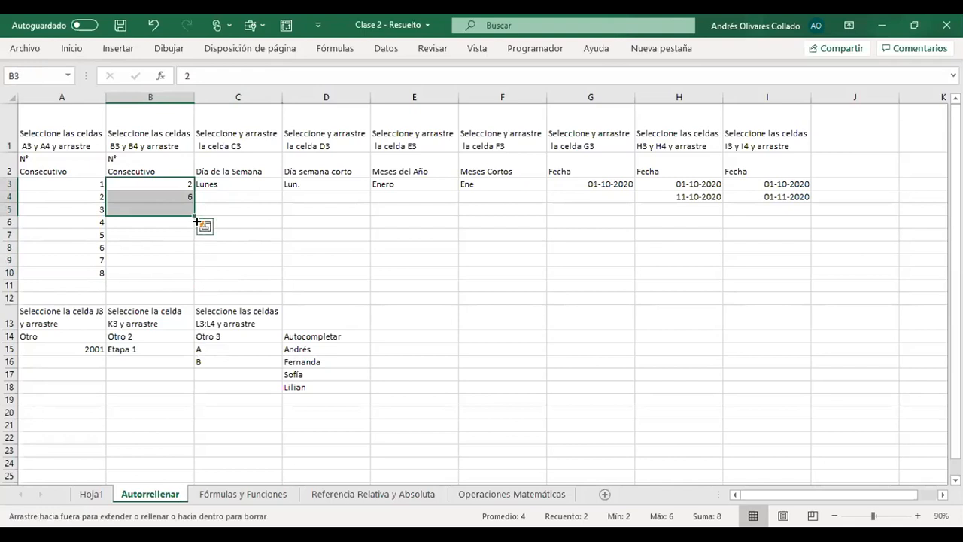
drag(196, 222, 194, 274)
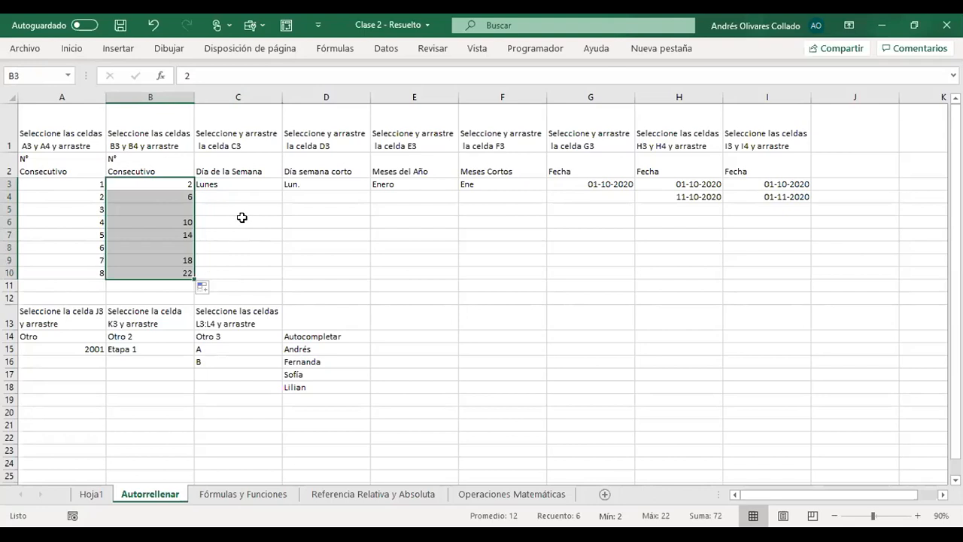
click(239, 220)
drag(157, 184, 163, 198)
click(165, 209)
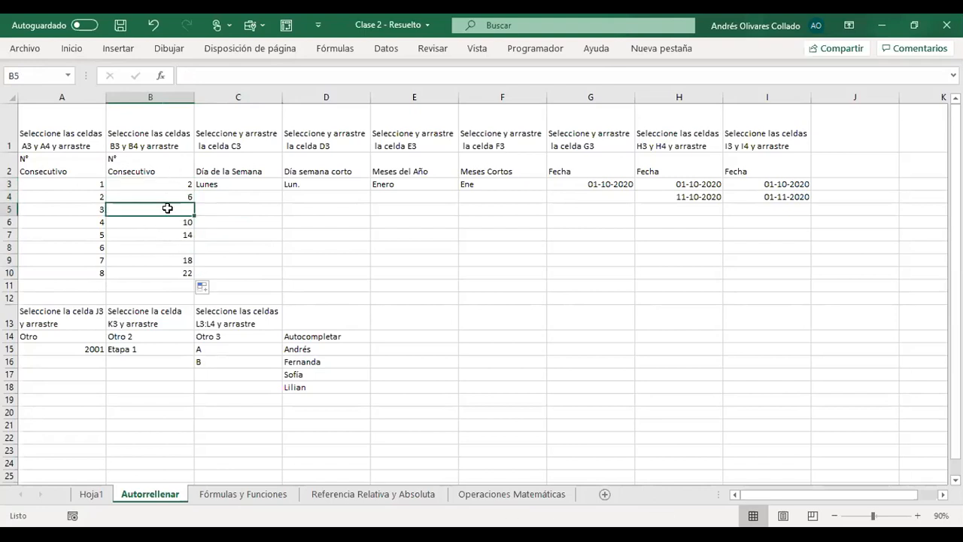
click(163, 248)
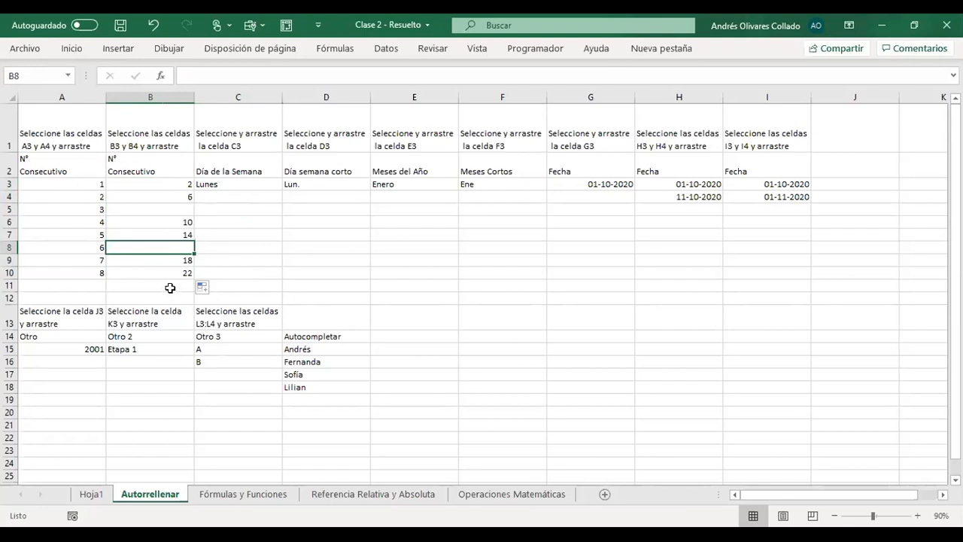
- Clear B5:B10 and autofill the series down to B10 from only the 2 and 6 in B3:B4
drag(170, 211, 176, 270)
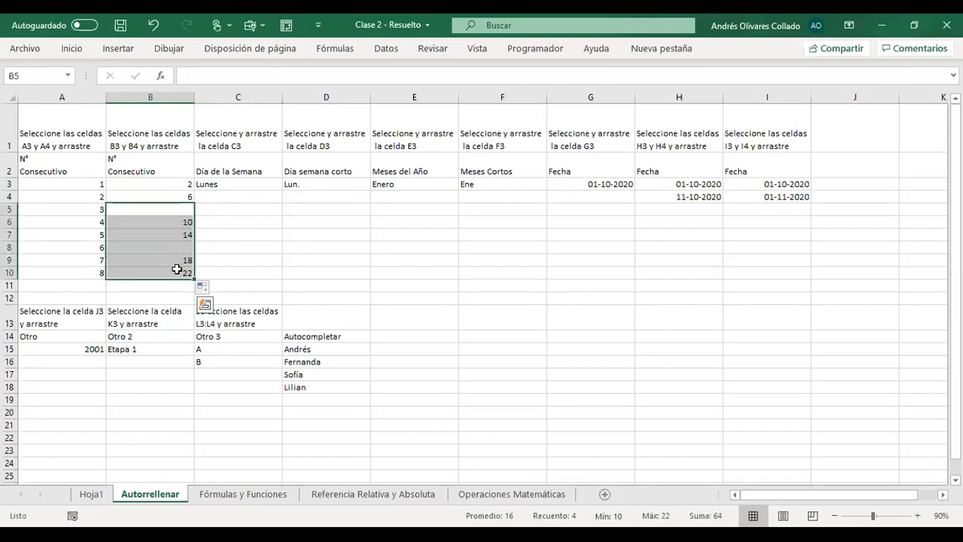
key(Delete)
drag(149, 185, 241, 274)
click(239, 273)
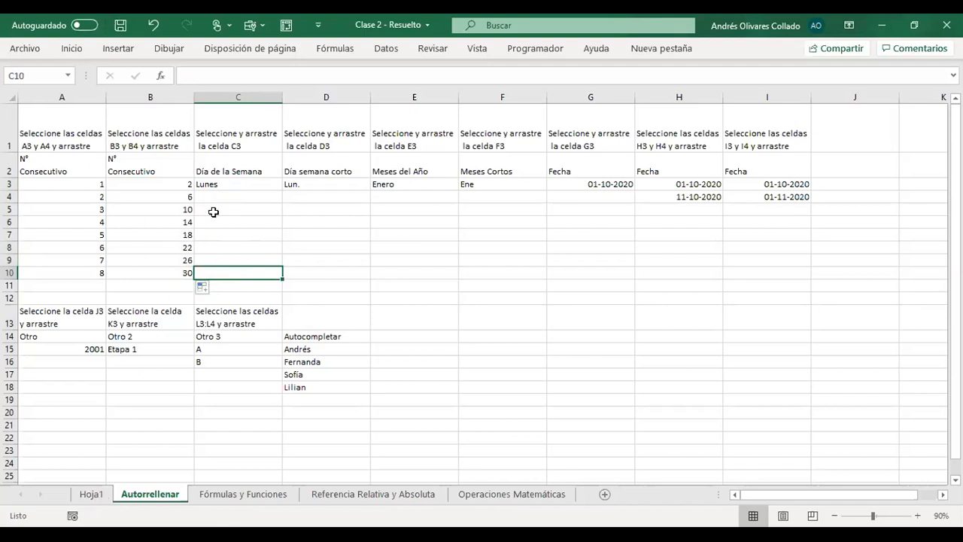
- Autofill the weekday names from Lunes in C3 down to C10
click(229, 141)
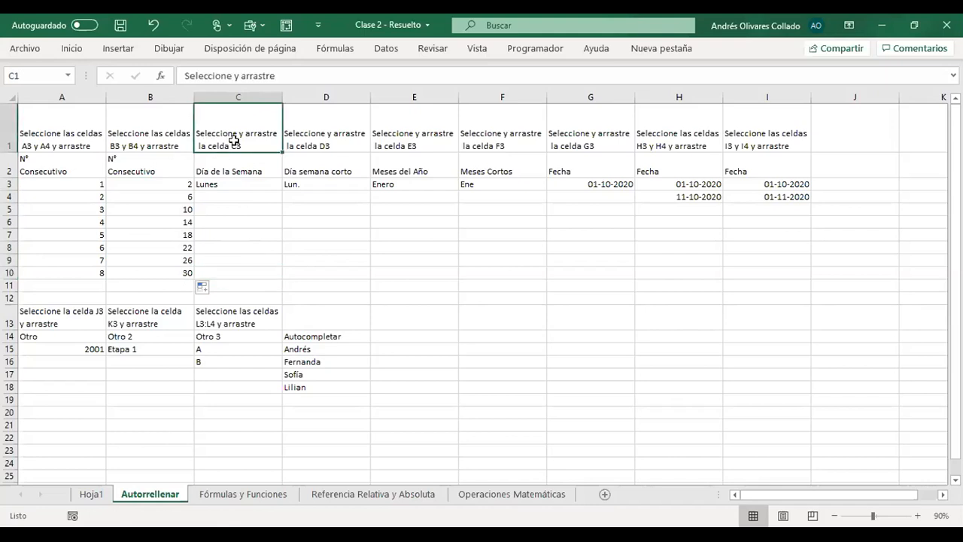
click(230, 169)
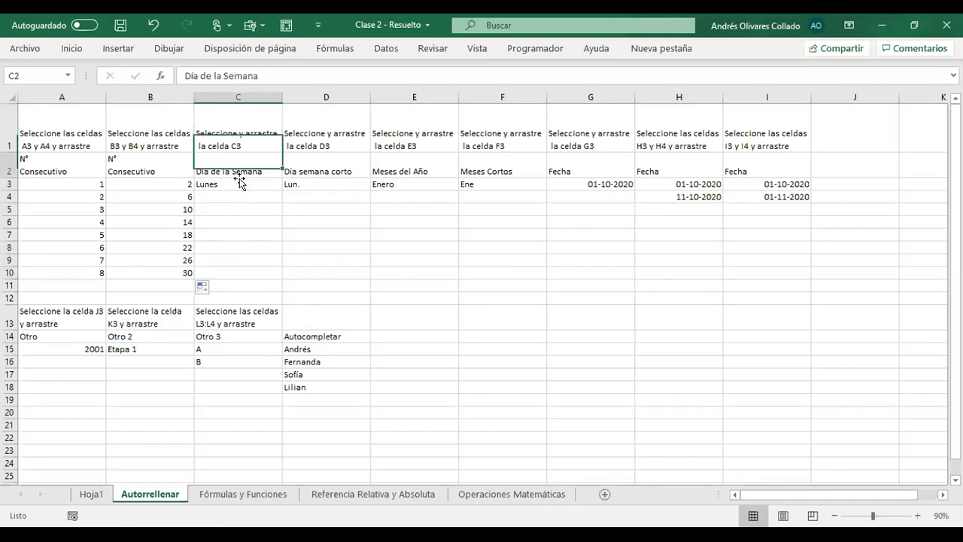
click(214, 184)
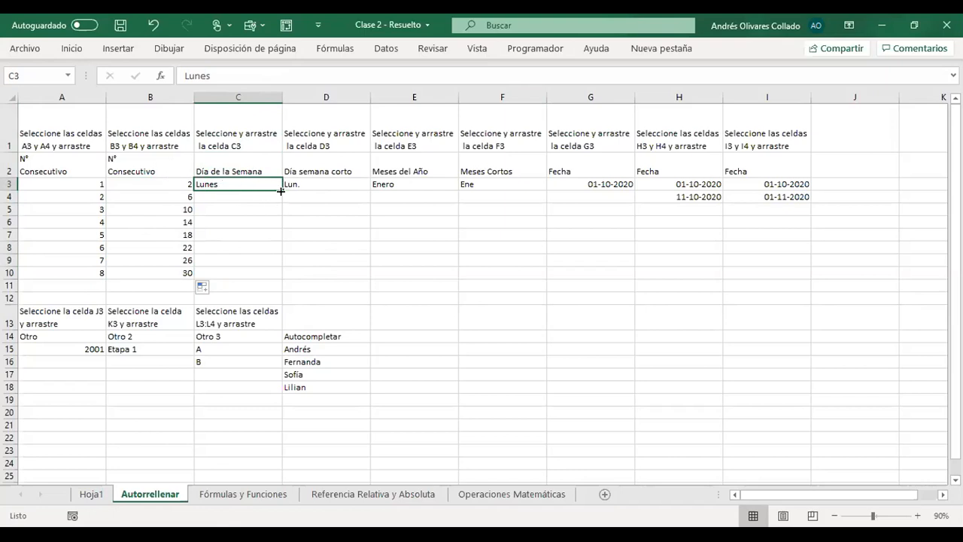
drag(281, 191, 281, 191)
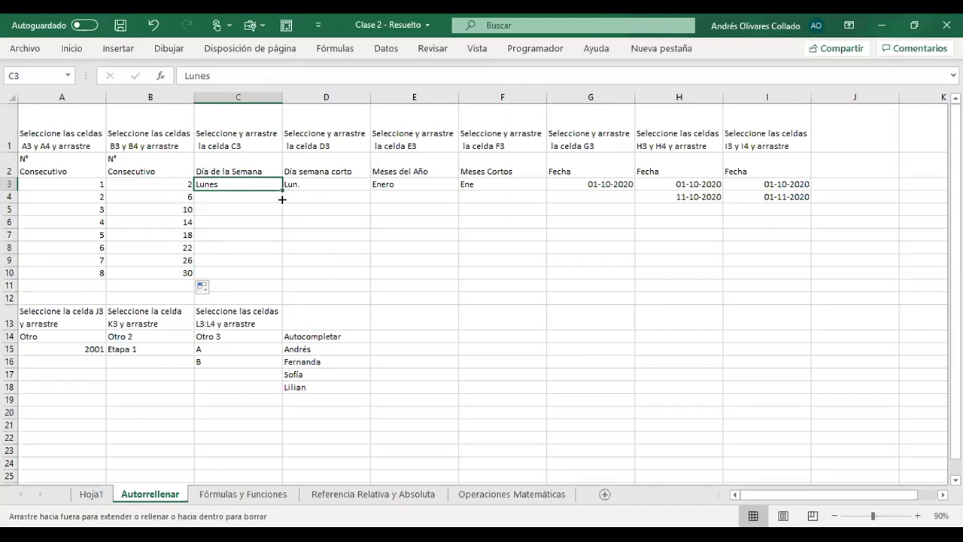
drag(275, 277, 275, 277)
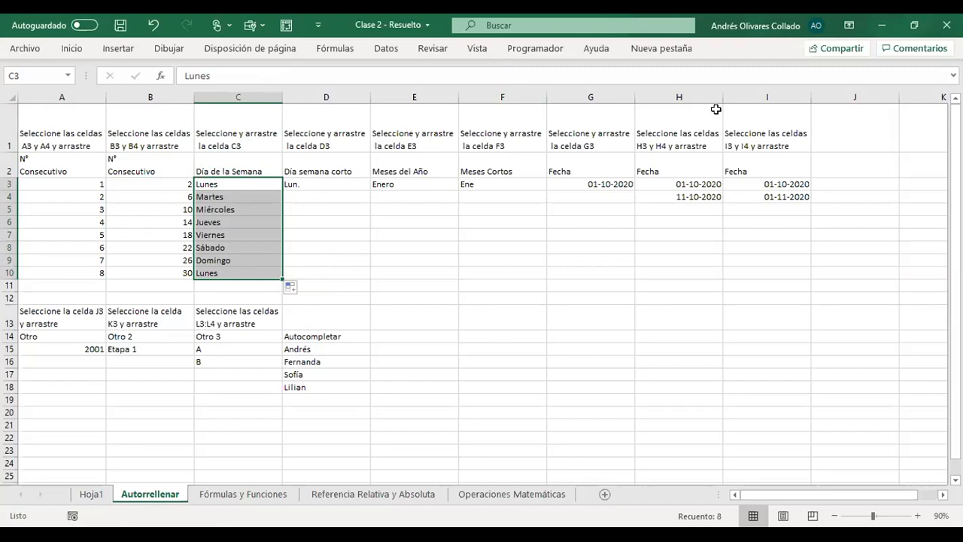
click(484, 174)
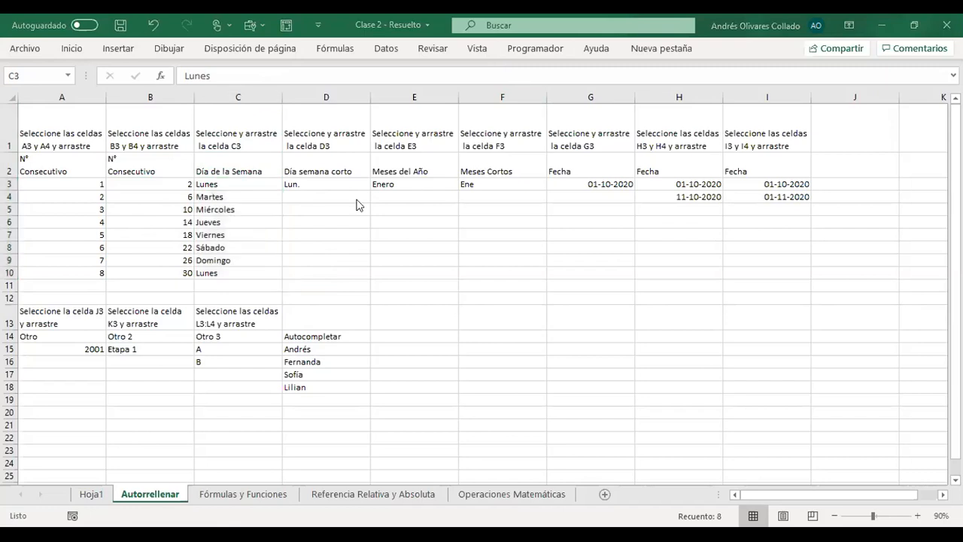
- Clear the filled values in B5:B10 again and refill the series down to B10 from B3:B4
drag(165, 185, 160, 267)
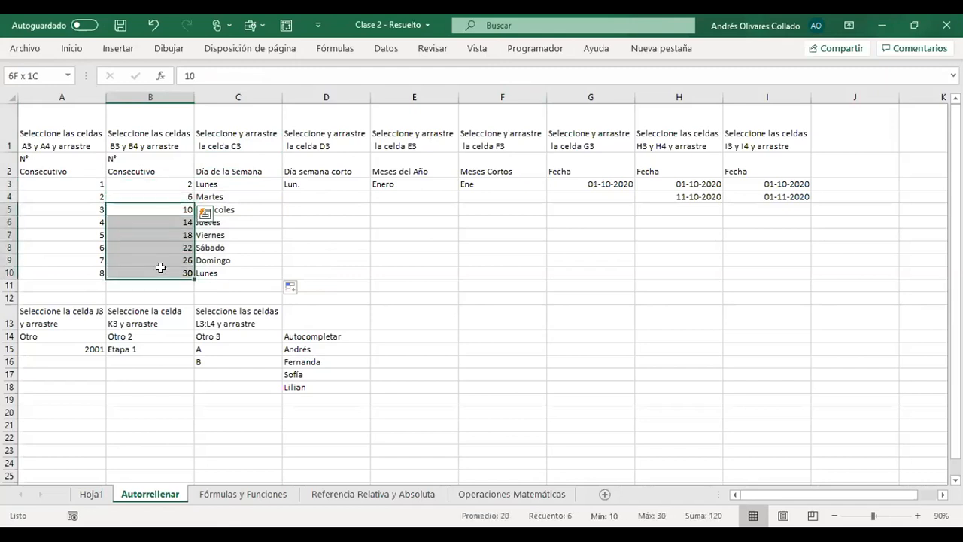
key(Delete)
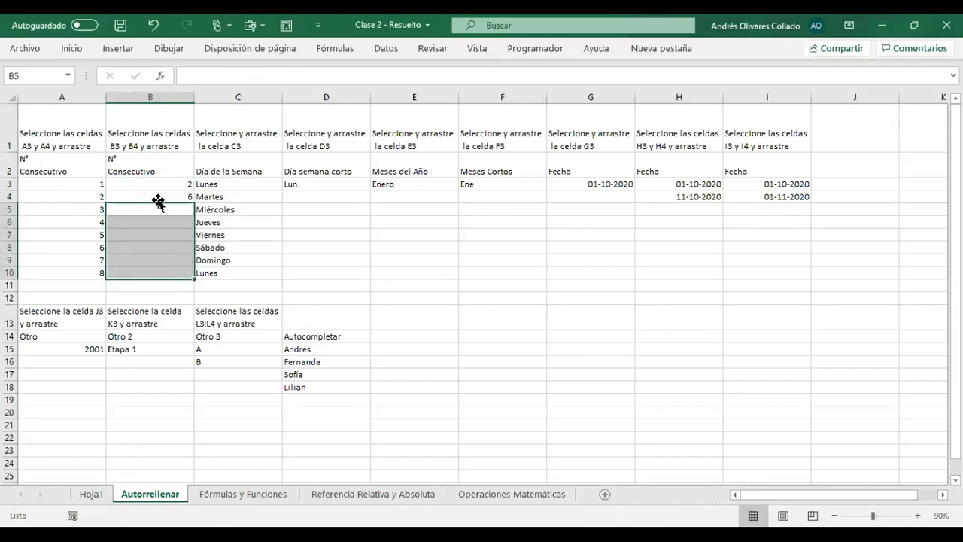
click(161, 187)
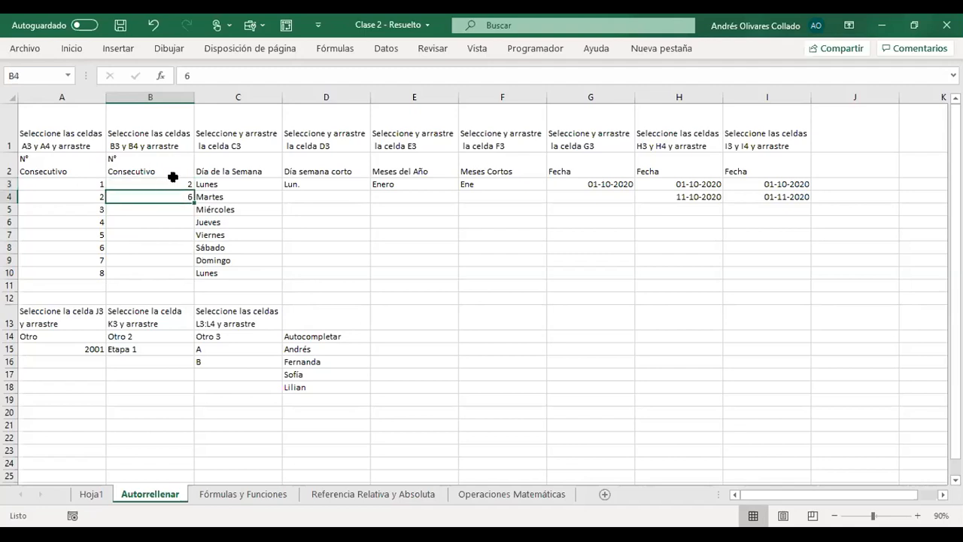
drag(173, 181, 170, 193)
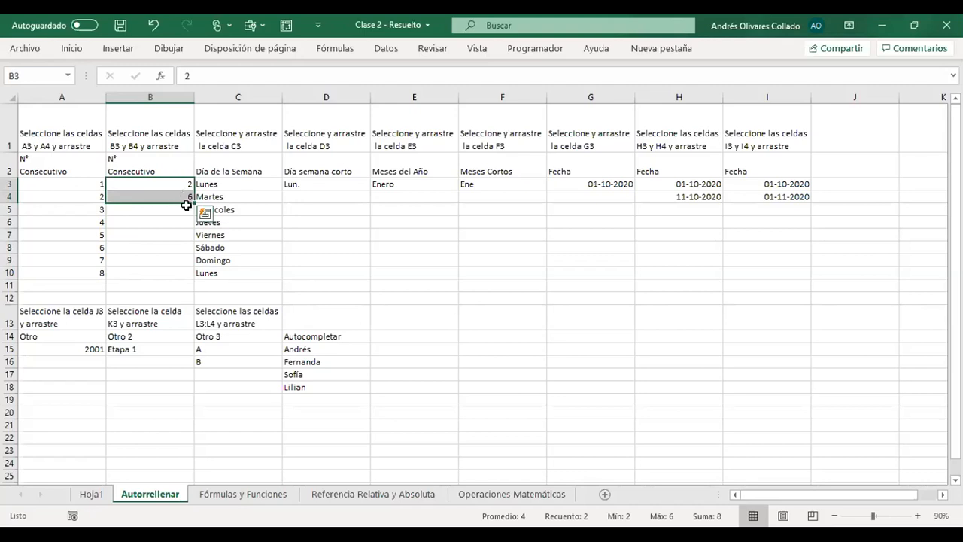
drag(191, 201, 192, 273)
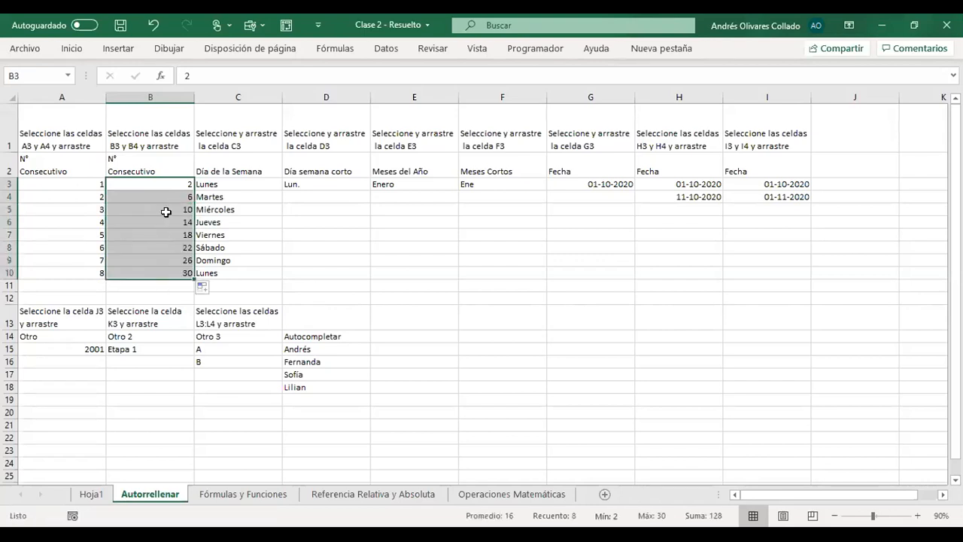
- Set B4 to 7 and autofill the series from B3:B4 down to B10
click(167, 194)
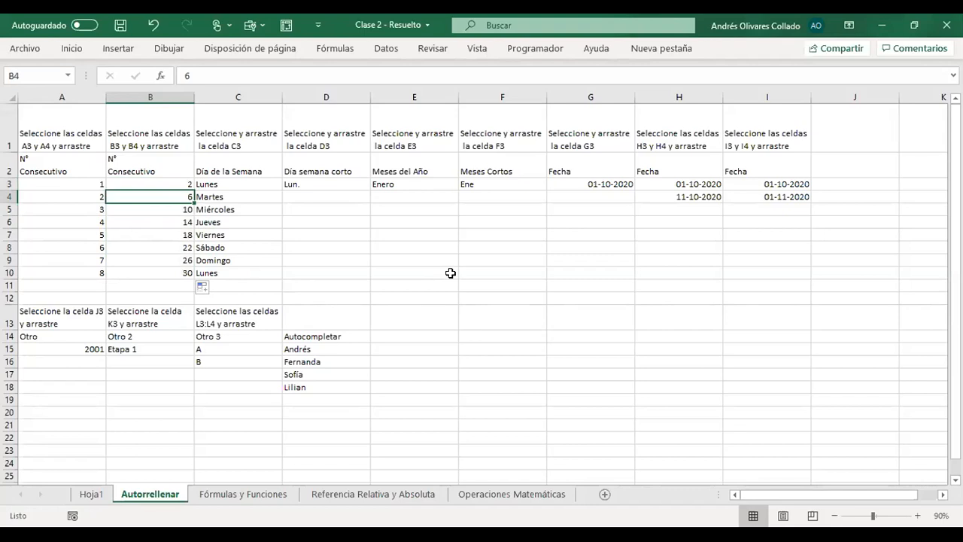
text(7)
key(Return)
drag(164, 186, 192, 275)
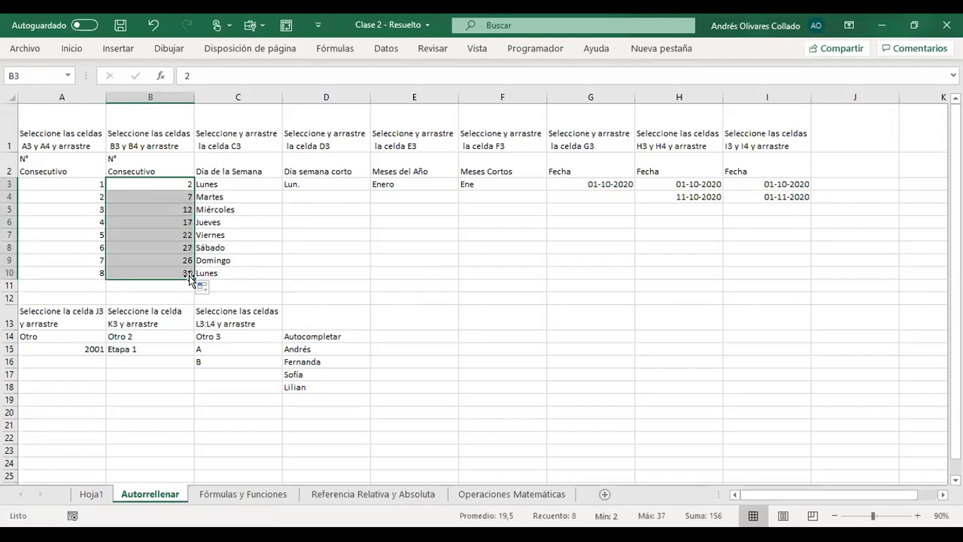
- Set B4 back to 6 and autofill the series from B3:B4 down to B10
click(185, 197)
text(6)
key(Return)
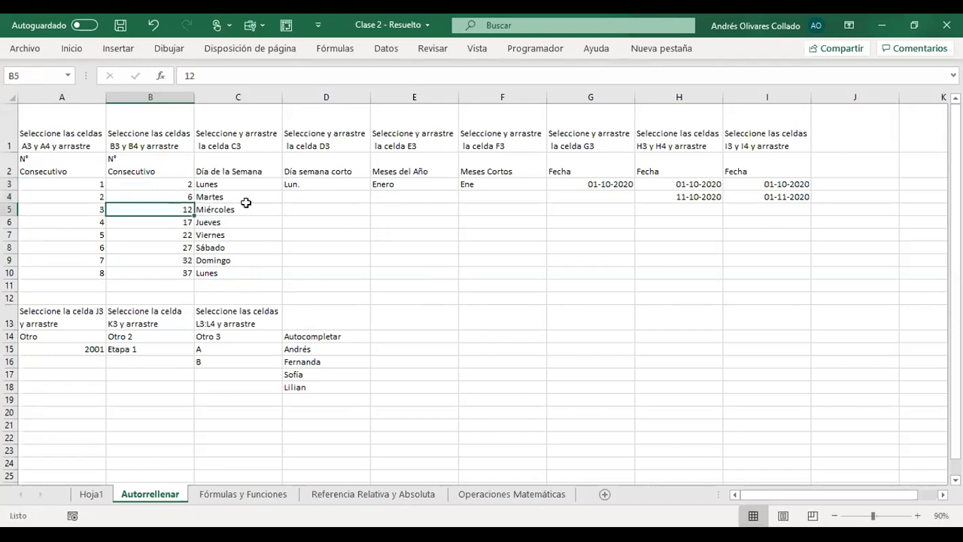
drag(179, 185, 193, 275)
click(384, 272)
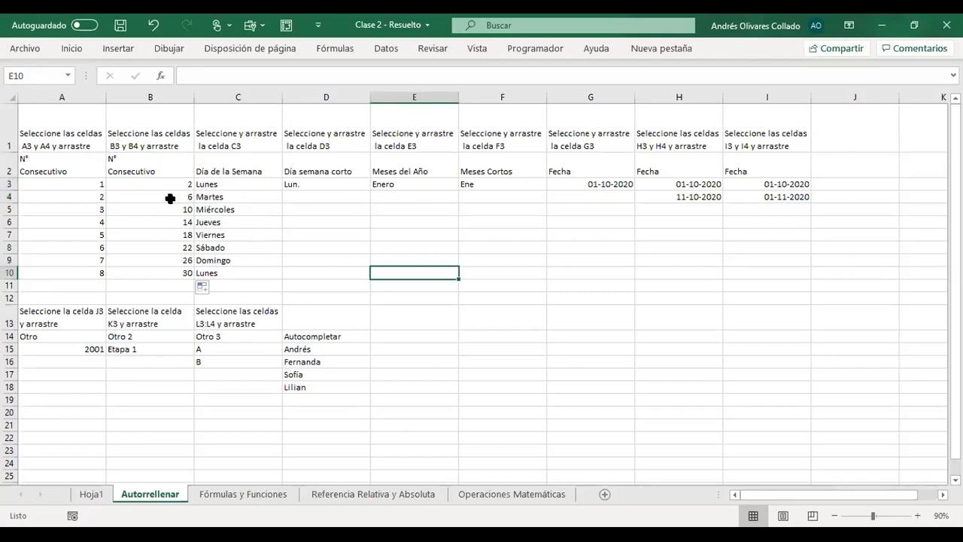
- Clear B5:B10 and autofill B3:B4 automatically to the adjacent column's length, highlighting the series in columns B and A
drag(168, 210, 168, 268)
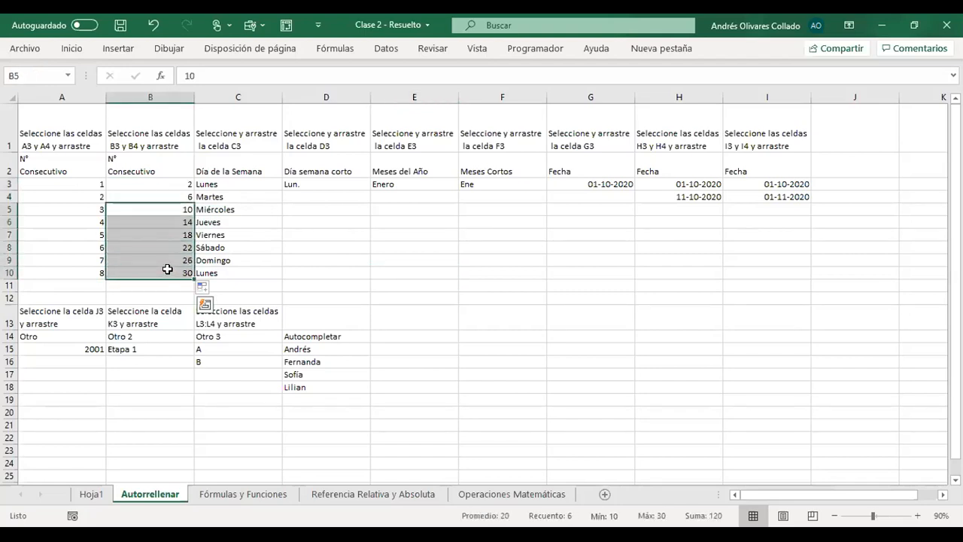
key(Delete)
drag(179, 184, 181, 198)
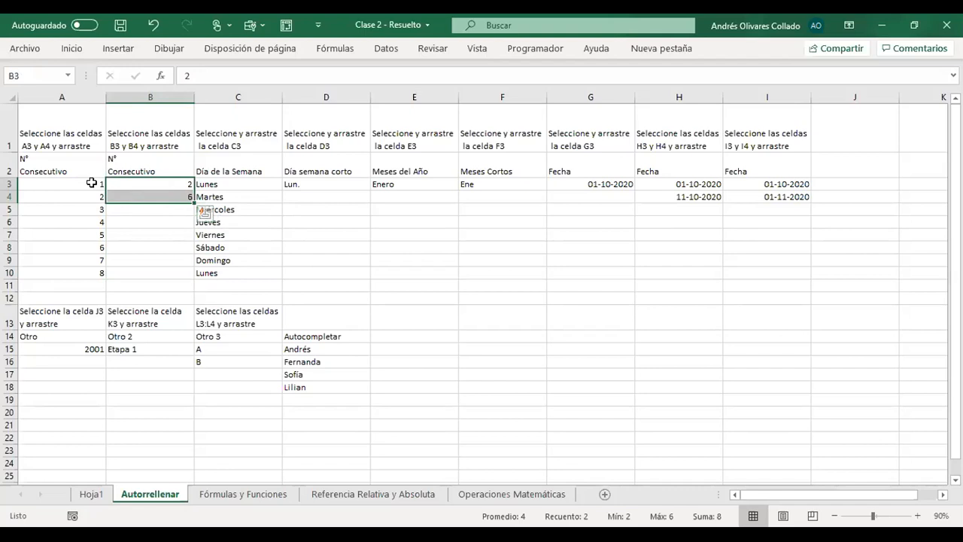
double_click(195, 202)
drag(160, 181, 155, 274)
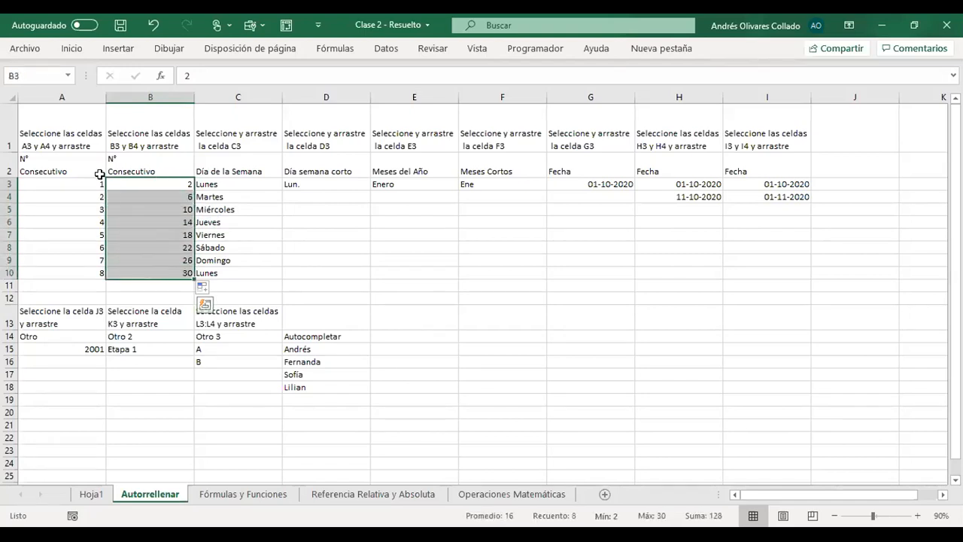
drag(78, 183, 80, 278)
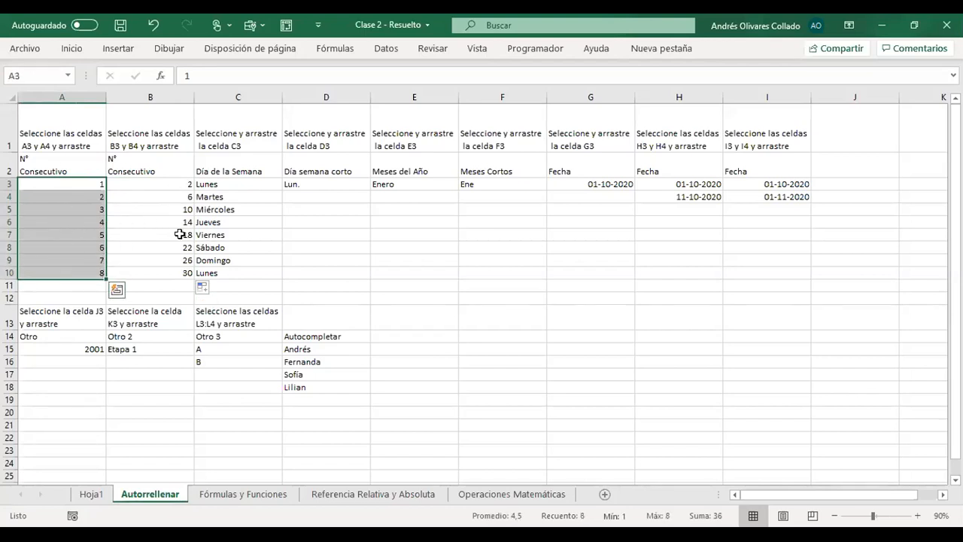
- Autofill the abbreviated weekdays from Lun. in D3 down to D10
drag(329, 174, 350, 189)
click(338, 185)
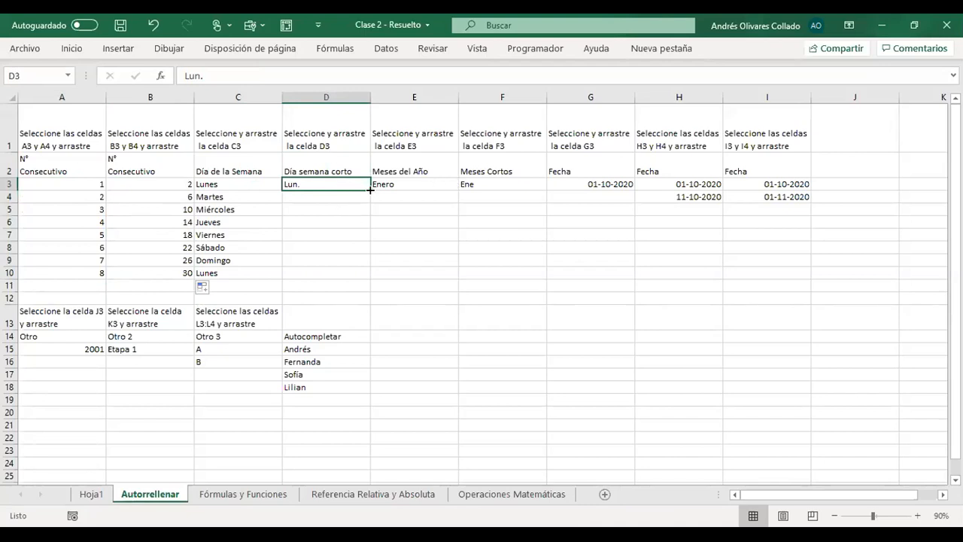
drag(370, 190, 370, 278)
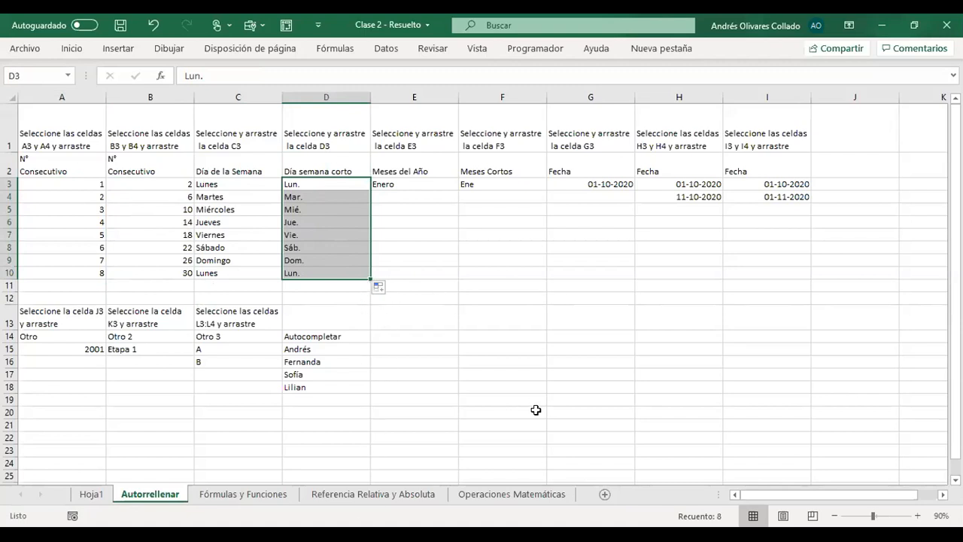
- Autofill the months from Enero in E3 down to E22 and clear the surplus months in E11:E22
click(411, 185)
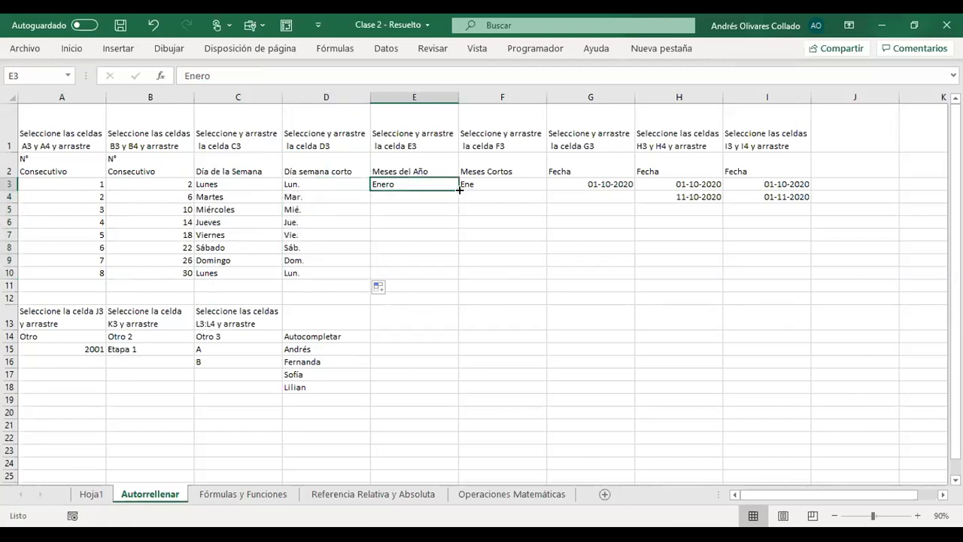
drag(459, 190, 430, 285)
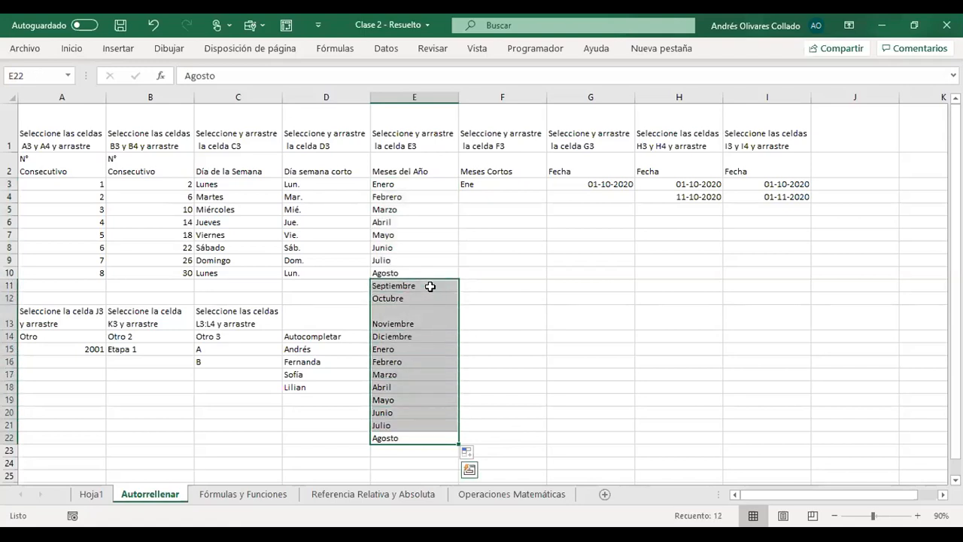
key(Delete)
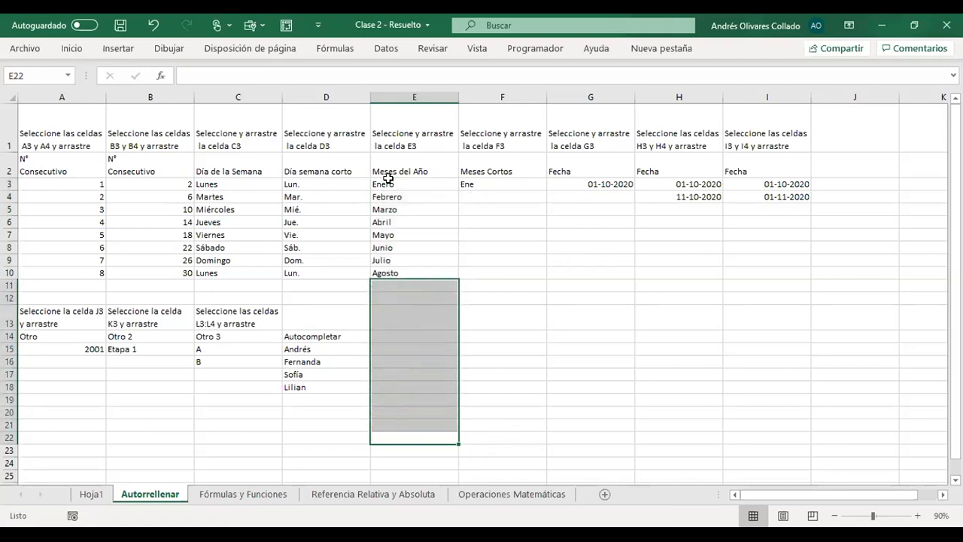
drag(409, 183, 410, 276)
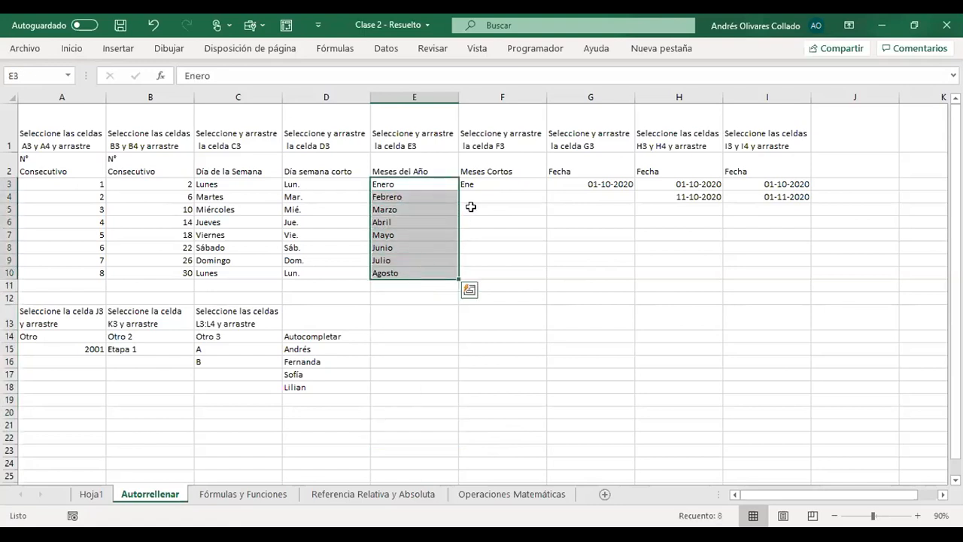
- Autofill the abbreviated months from Ene in F3 down to F10
click(484, 185)
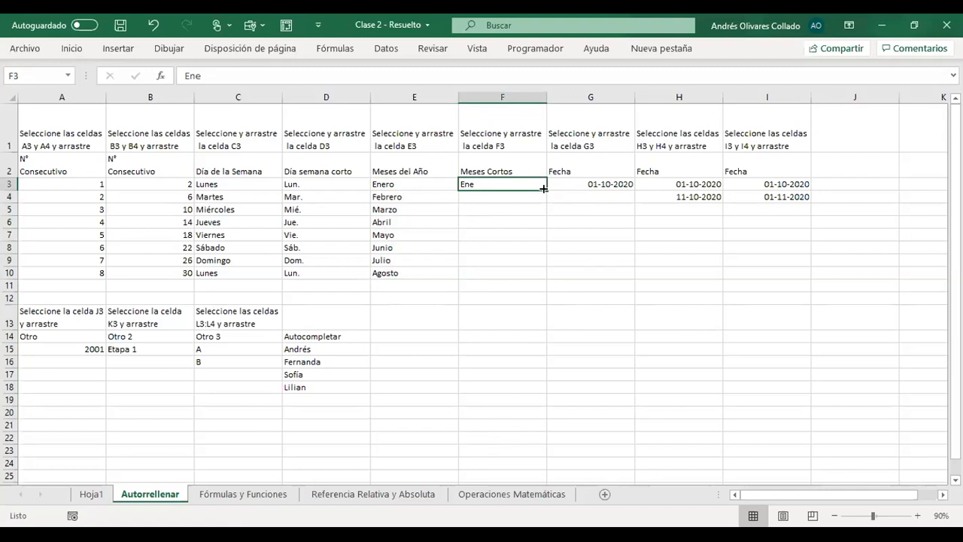
drag(543, 188, 543, 275)
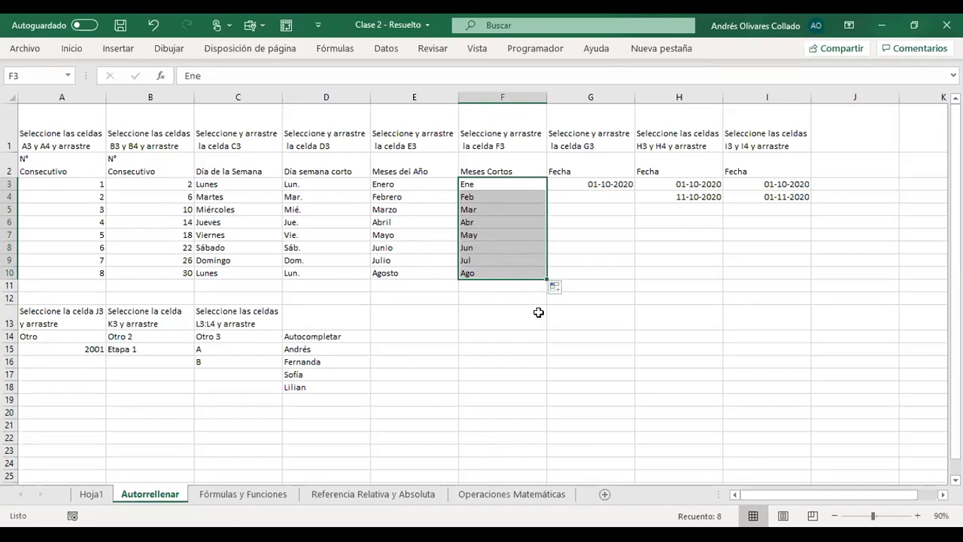
click(503, 320)
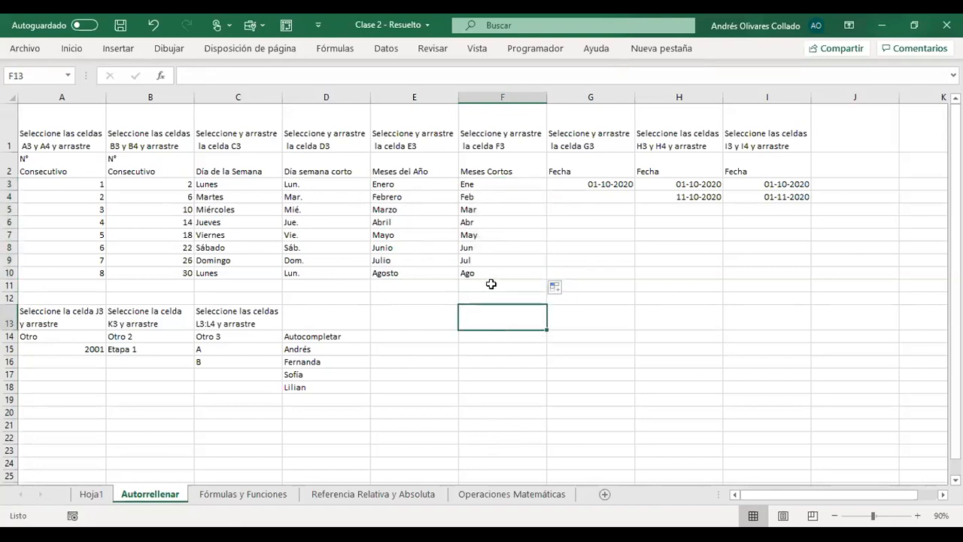
drag(468, 272, 33, 119)
click(503, 299)
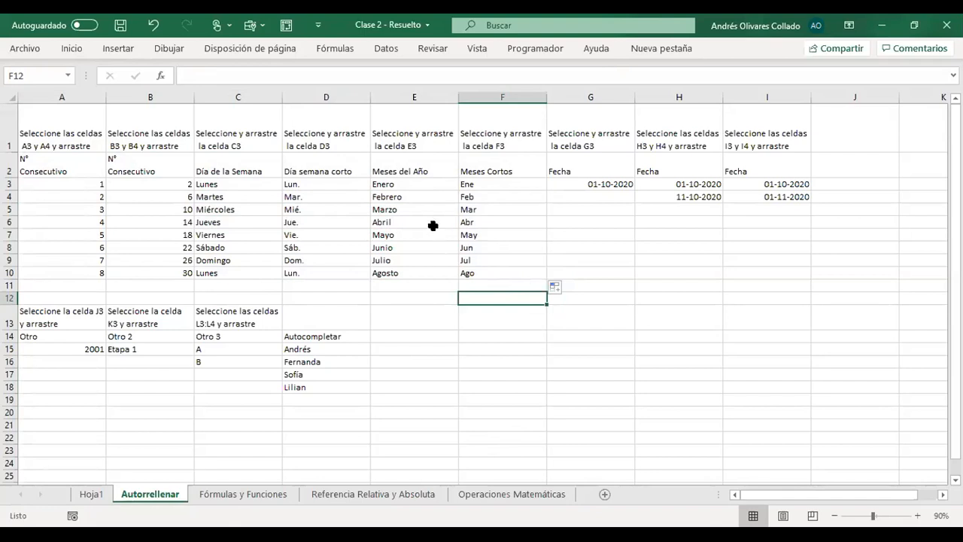
- Check the starting values of the short-weekday, month and short-month series in D3, E3 and F3, and save the workbook
click(321, 184)
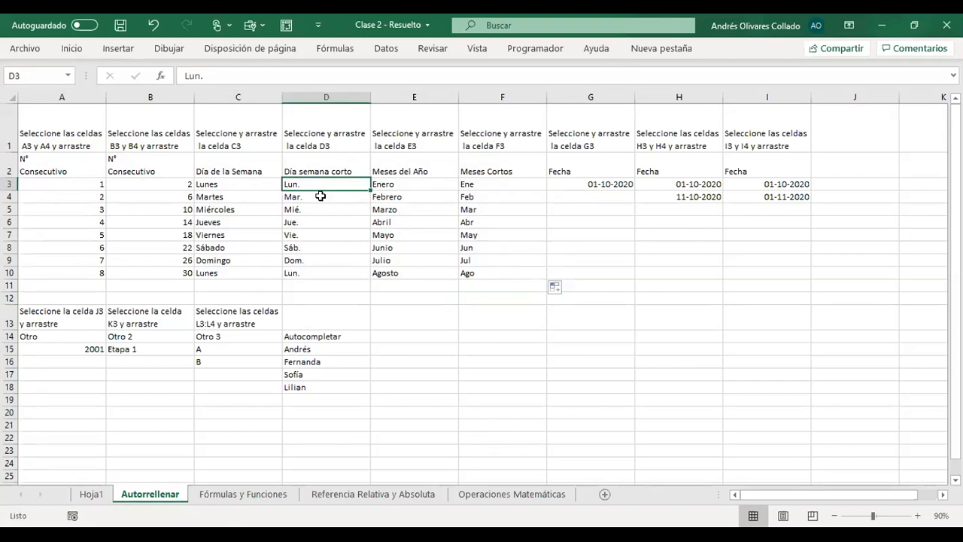
click(482, 185)
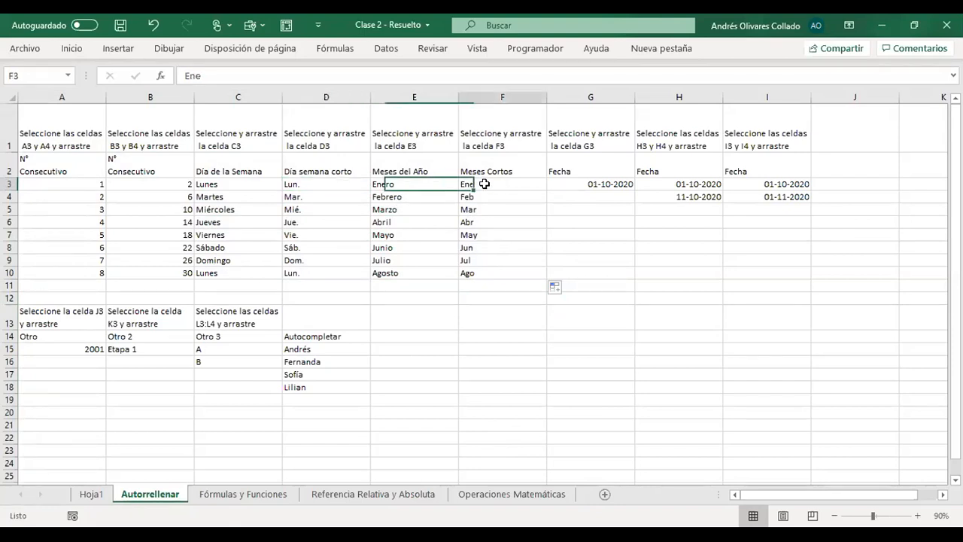
click(322, 184)
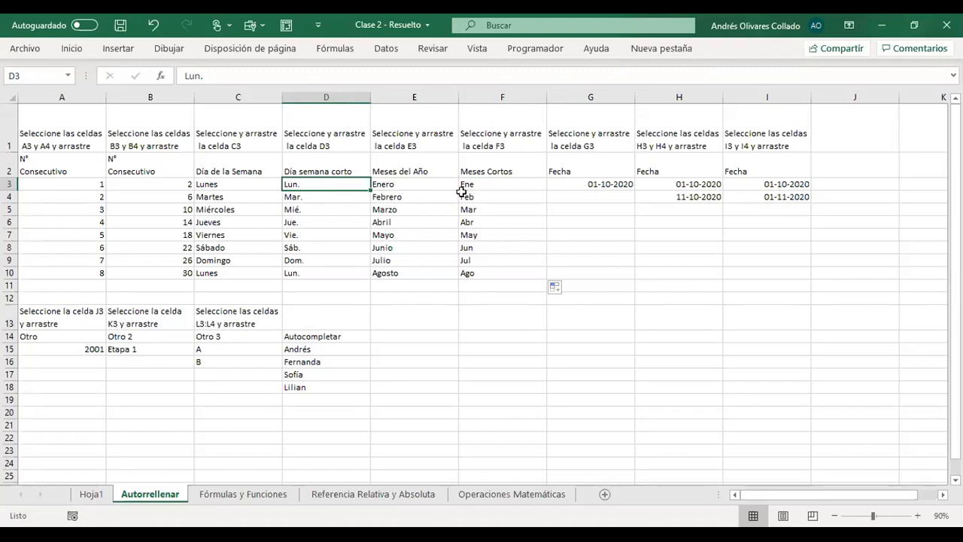
click(395, 188)
click(475, 187)
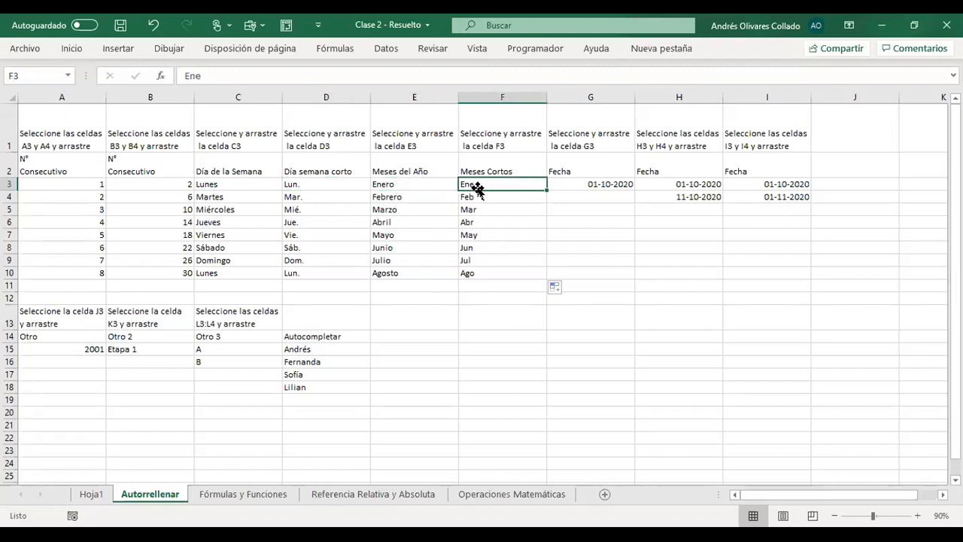
click(325, 181)
click(121, 25)
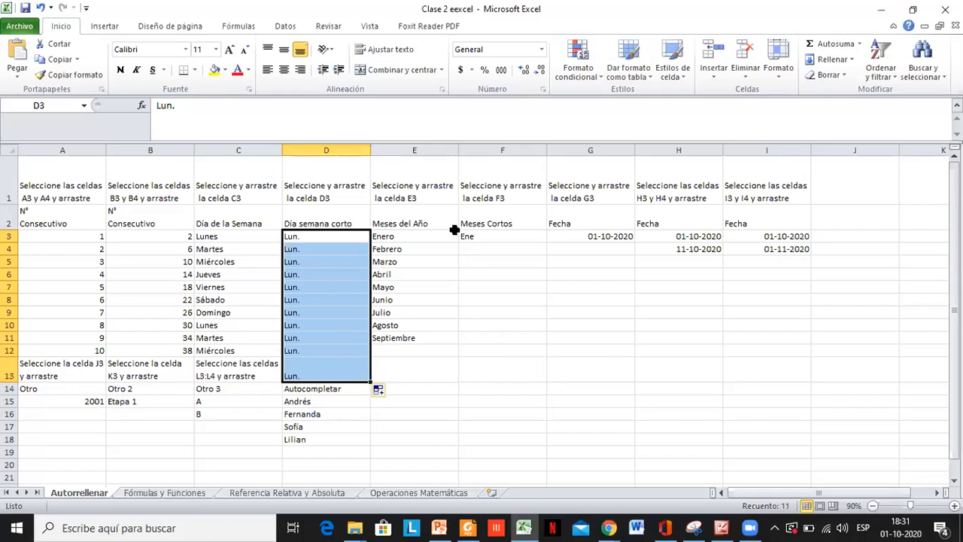
- In the Clase 2 eexcel workbook, try autofilling Ene from F3 down to F18 with the Fecha corta format, and undo the format change
click(544, 241)
double_click(546, 243)
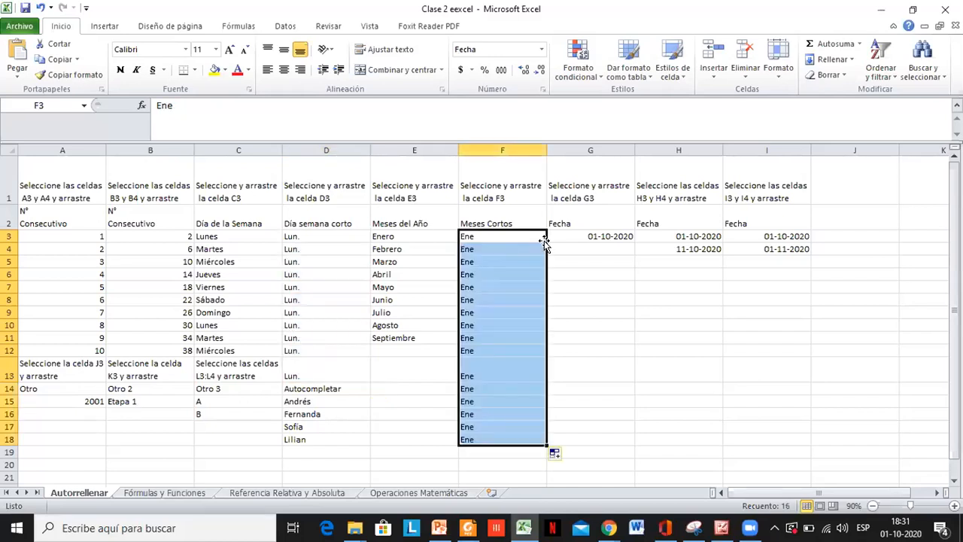
click(542, 49)
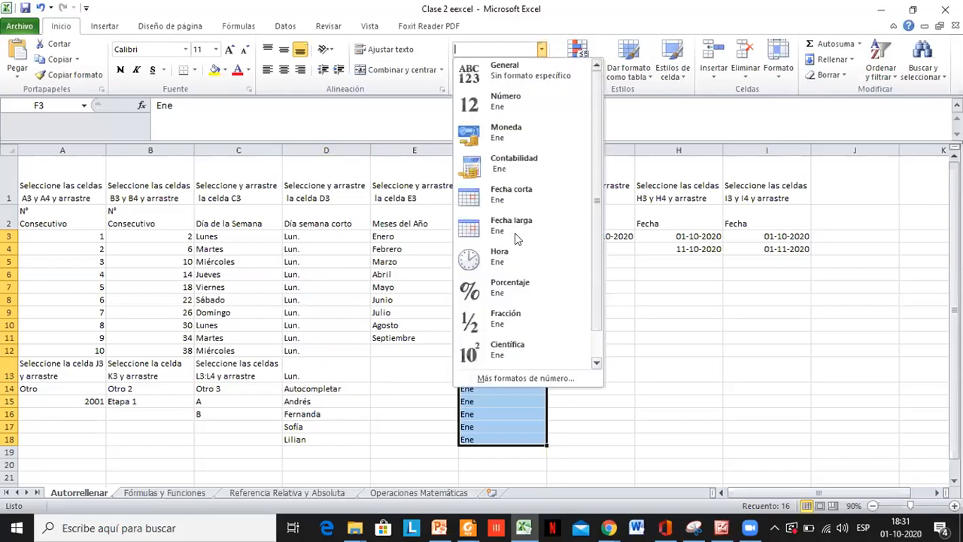
click(514, 197)
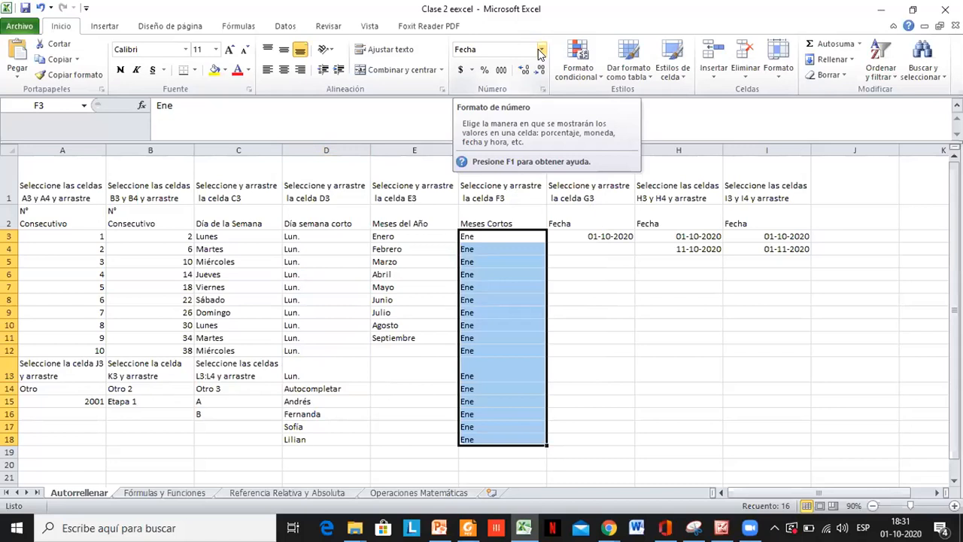
key(ctrl+z)
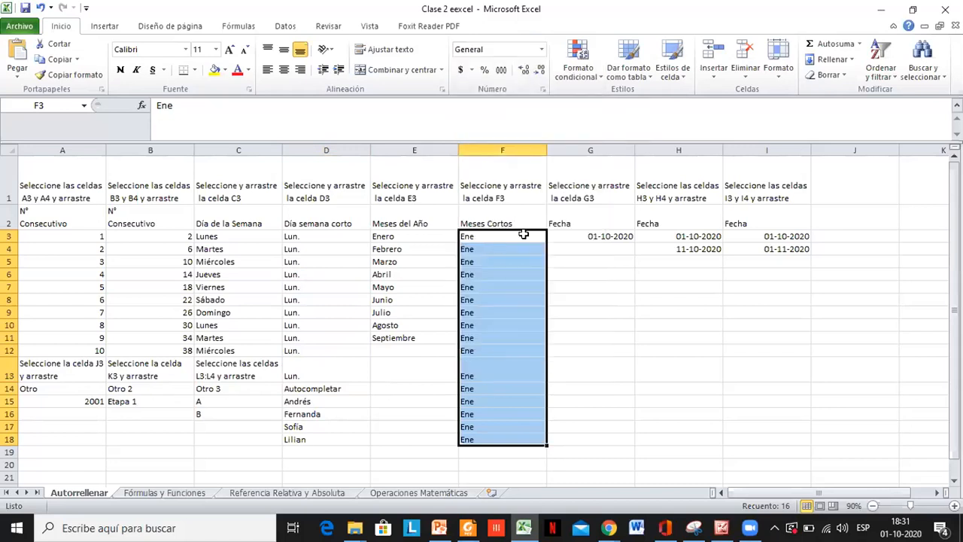
- Clear the fill below F3, retry autofilling Ene down to F18, and shrink the range back to F3
drag(546, 255, 543, 240)
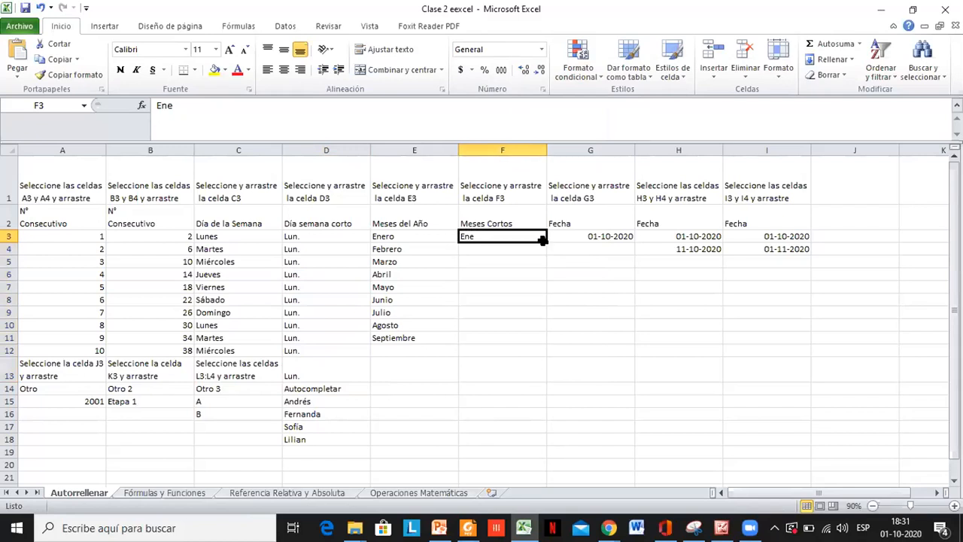
double_click(542, 239)
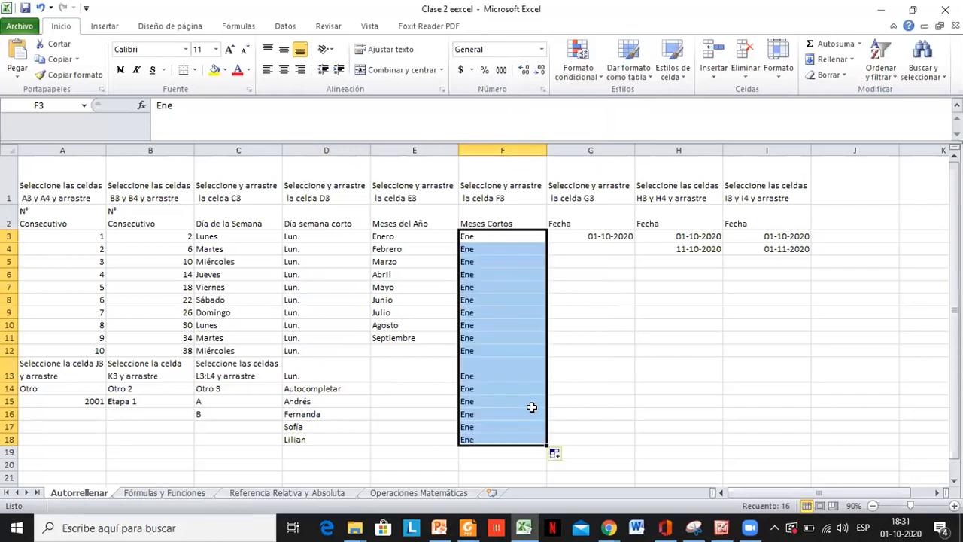
mouse_move(543, 444)
mouse_down()
mouse_move(547, 215)
mouse_move(545, 240)
mouse_up()
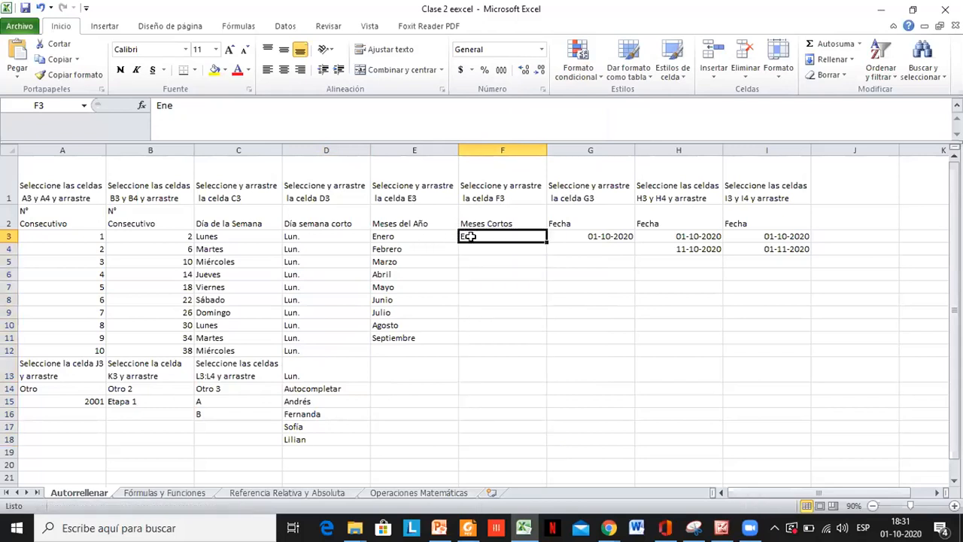
- Enter feb in F4 as the second value of the short-month series
click(307, 277)
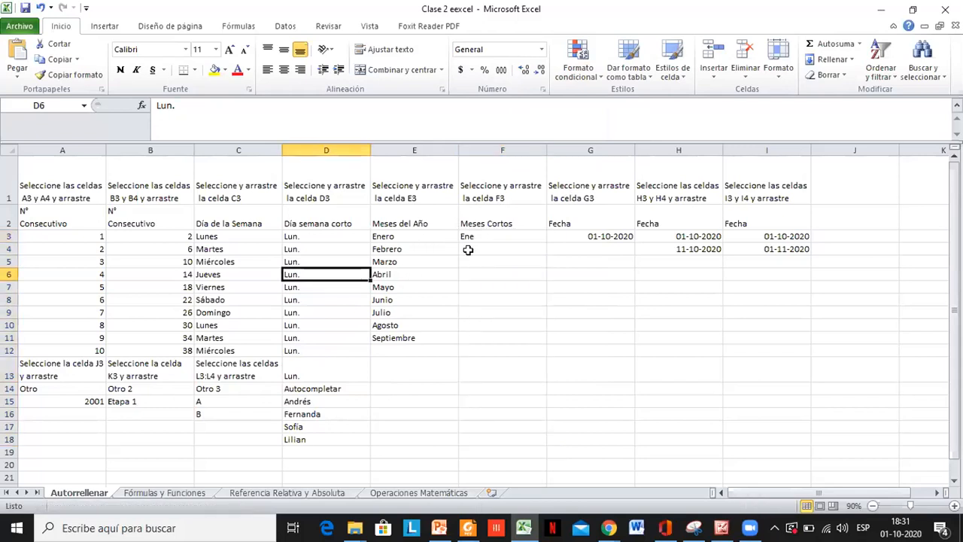
click(468, 250)
text(feb)
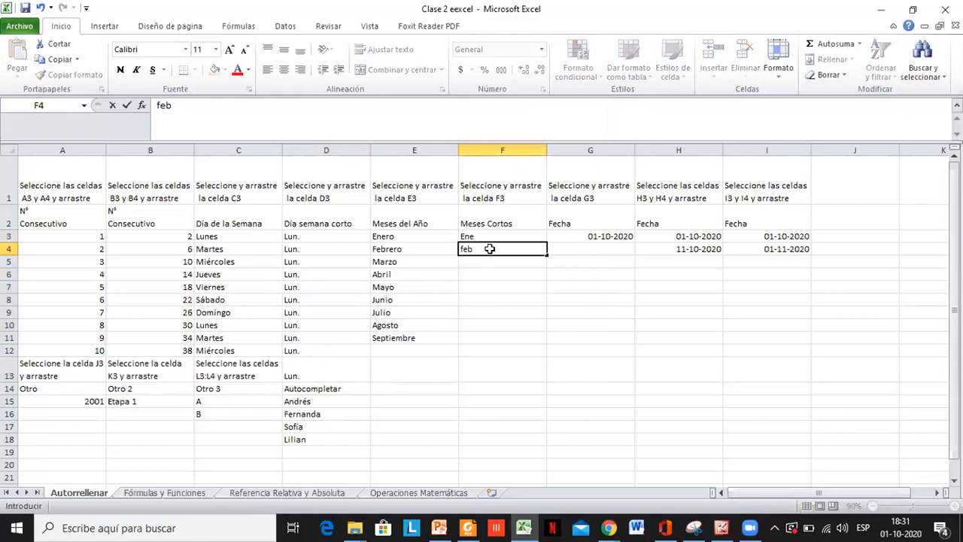
key(Return)
- Try autofilling the short months from F3:F4 down to F18
click(538, 243)
drag(538, 241, 537, 249)
double_click(547, 256)
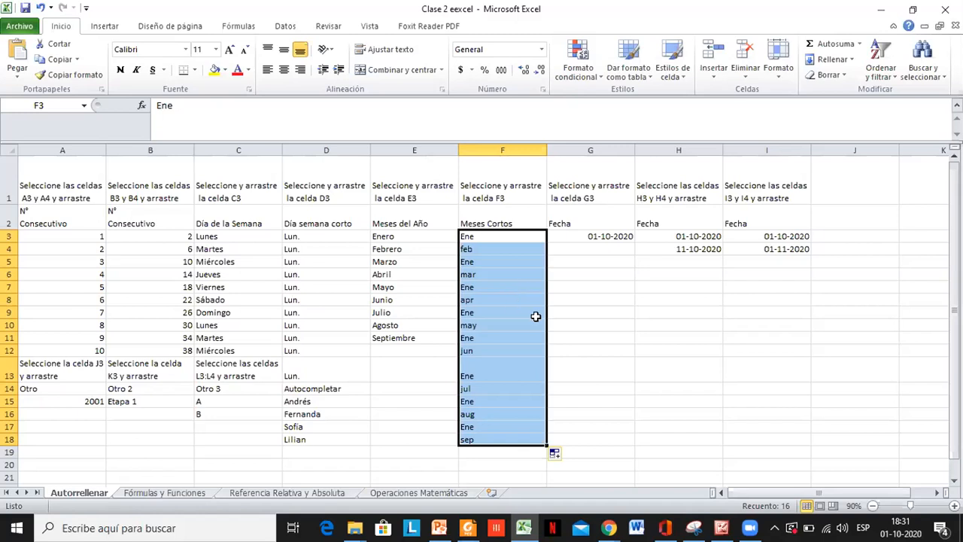
- Clear the filled months in F5:F18, keeping only Ene and feb in the short-month column
click(542, 444)
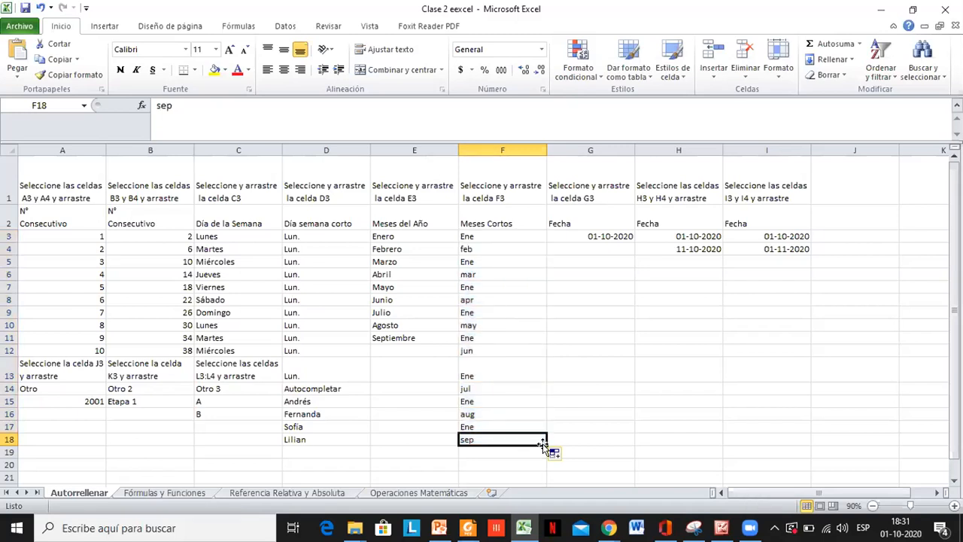
drag(544, 429, 522, 255)
key(BackSpace)
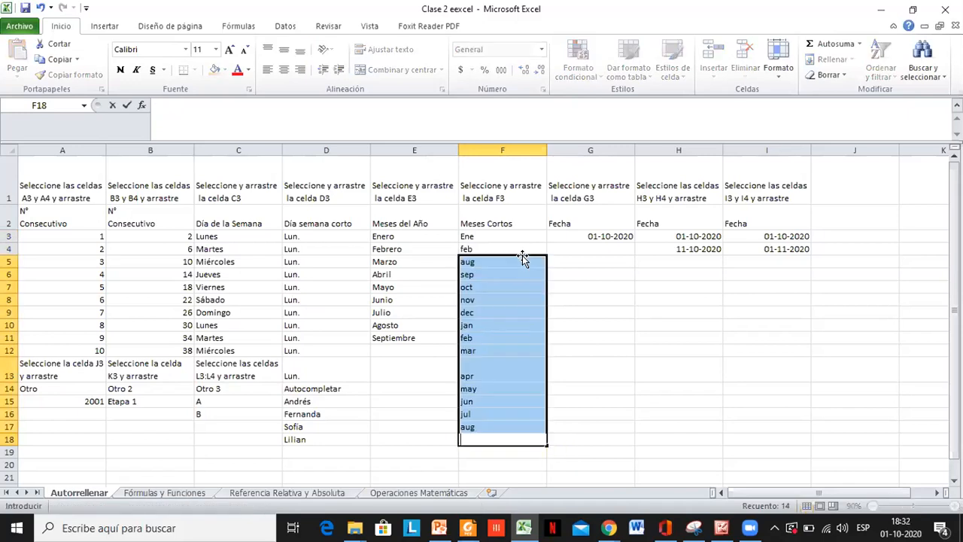
key(Up)
key(BackSpace)
key(Up)
key(BackSpace)
key(Up)
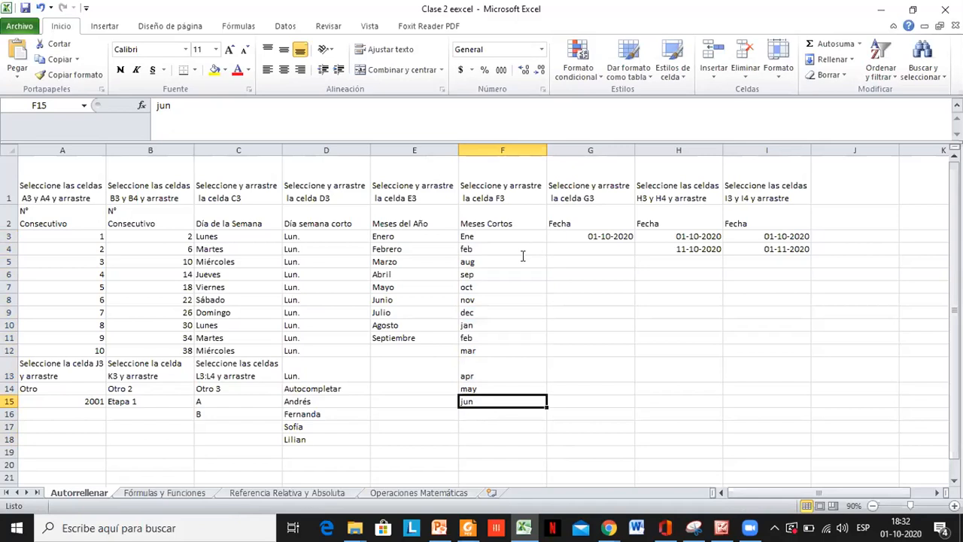
key(BackSpace)
key(Up)
key(BackSpace)
key(Up)
key(BackSpace)
key(Up)
key(BackSpace)
key(Up)
key(BackSpace)
key(Up)
key(BackSpace)
key(Up)
key(BackSpace)
key(Up)
key(BackSpace)
key(Up)
key(BackSpace)
key(Up)
key(BackSpace)
key(Up)
key(BackSpace)
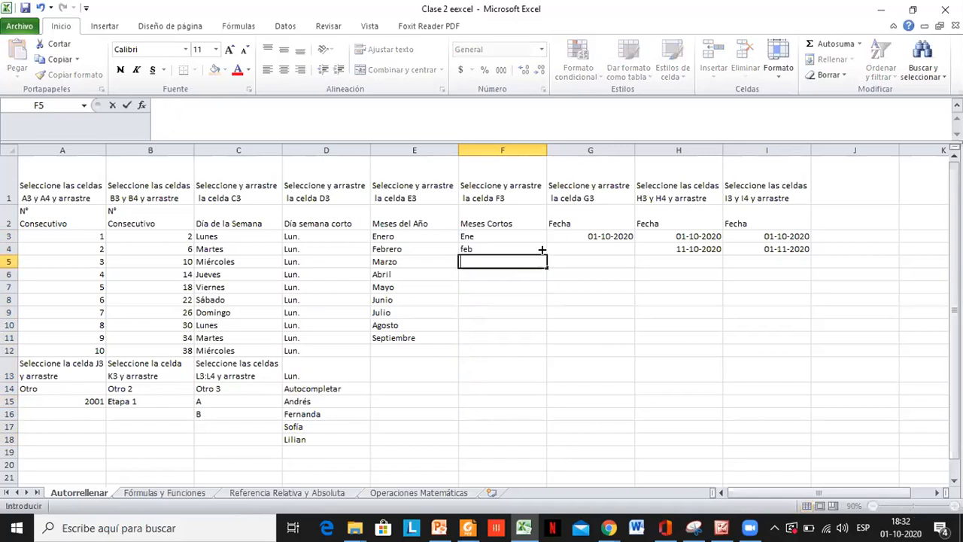
- Autofill the short months from feb in F4 down to F12
click(542, 250)
drag(543, 278, 542, 299)
drag(539, 346, 539, 352)
click(594, 325)
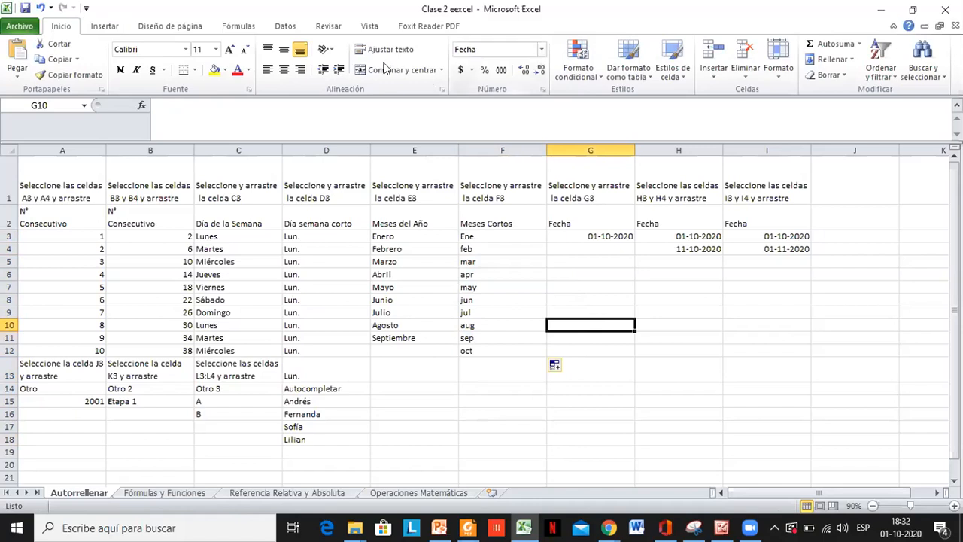
- Examine the Office language preferences, testing and restoring the Help language order, close the options, and inspect the short months in F11 and F12
click(18, 24)
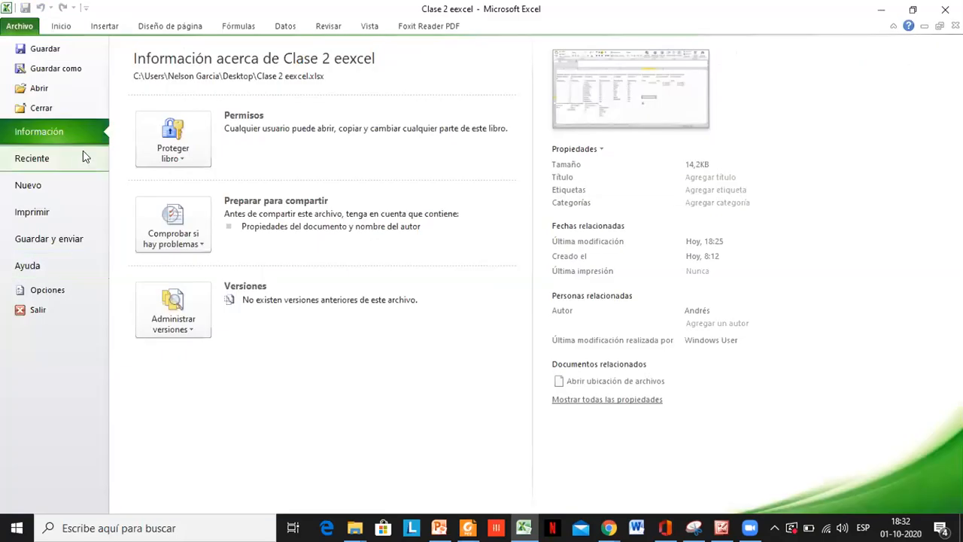
click(53, 289)
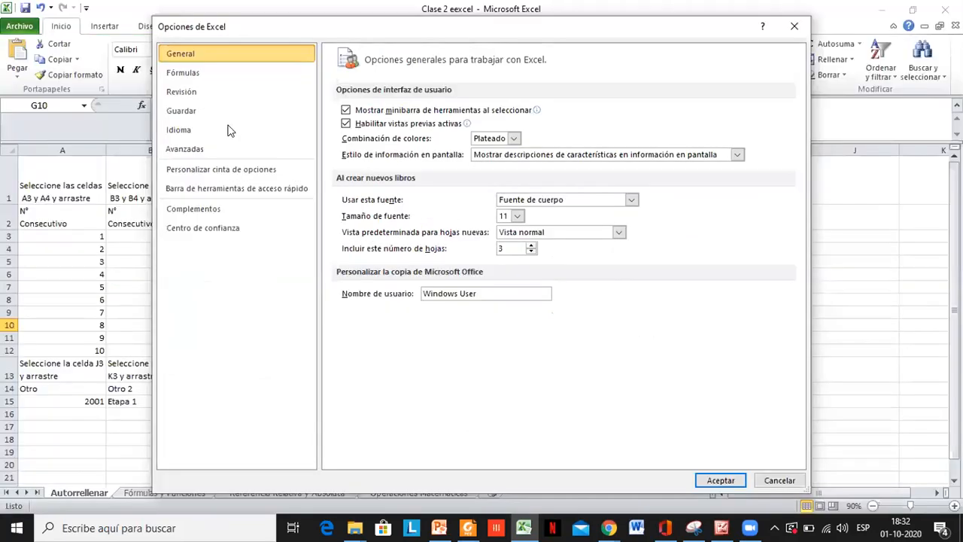
click(230, 131)
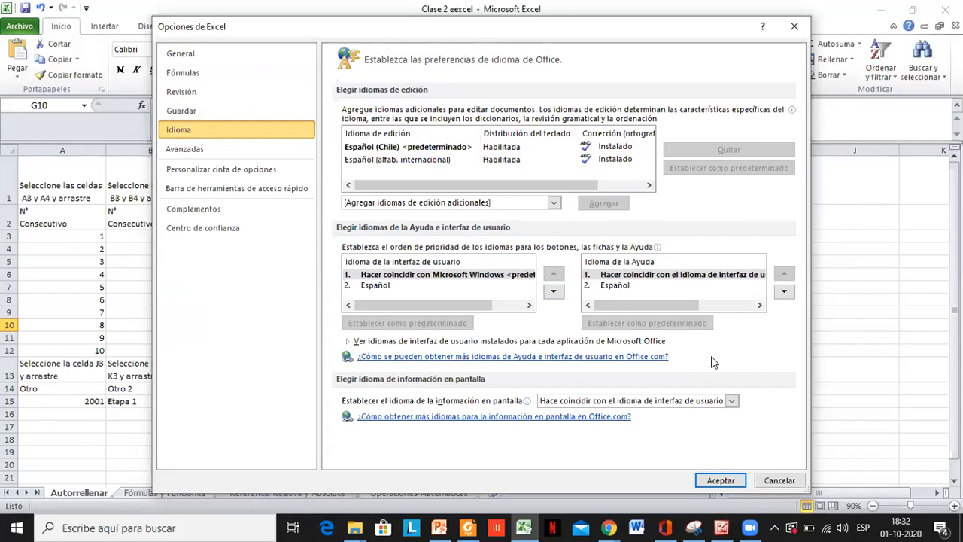
click(784, 291)
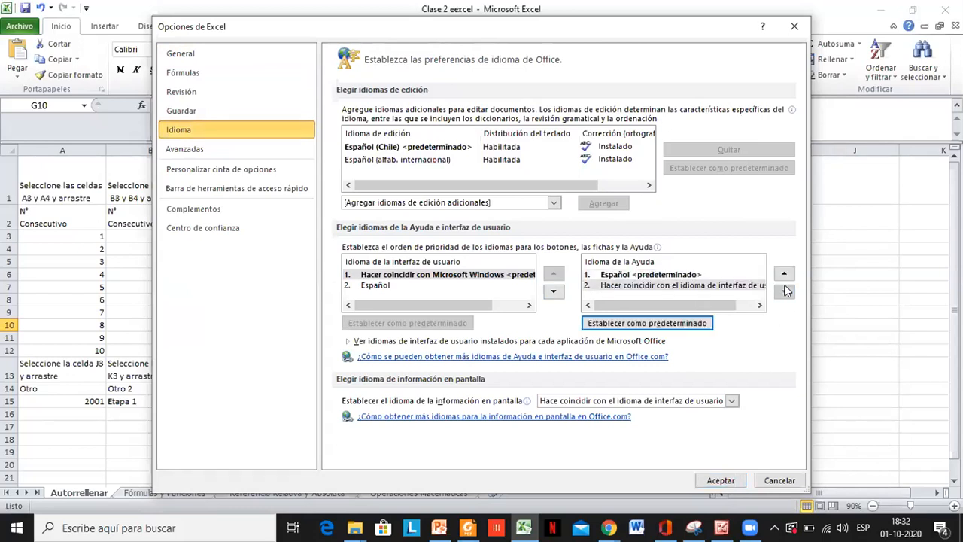
click(784, 273)
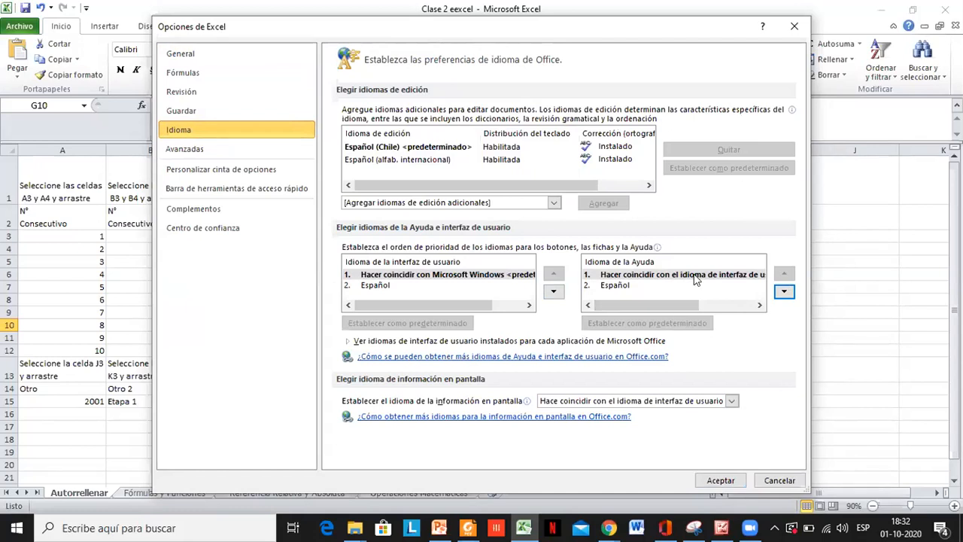
click(794, 28)
click(520, 334)
click(528, 354)
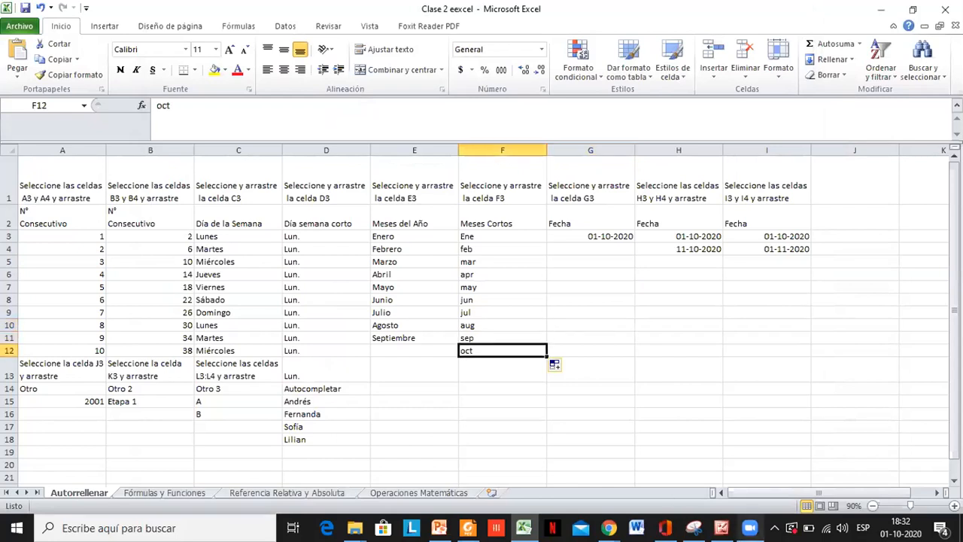
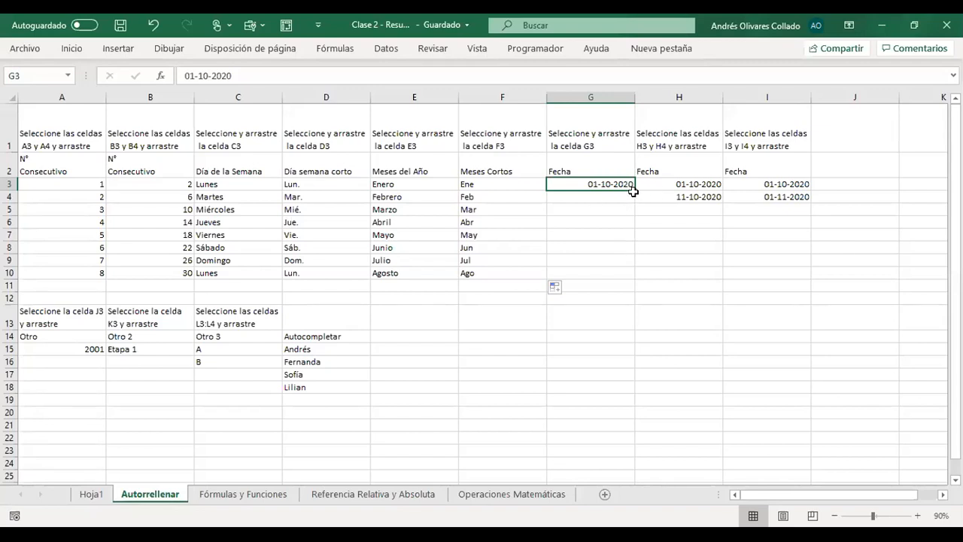
- Autofill the daily dates from G3 down to G10 and review the filled Fecha column
drag(635, 191, 636, 276)
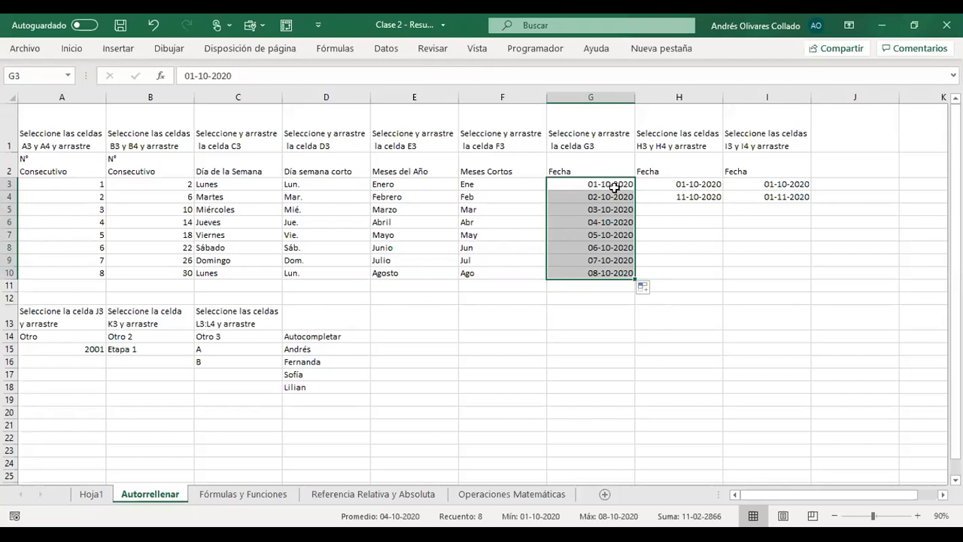
click(597, 195)
click(609, 273)
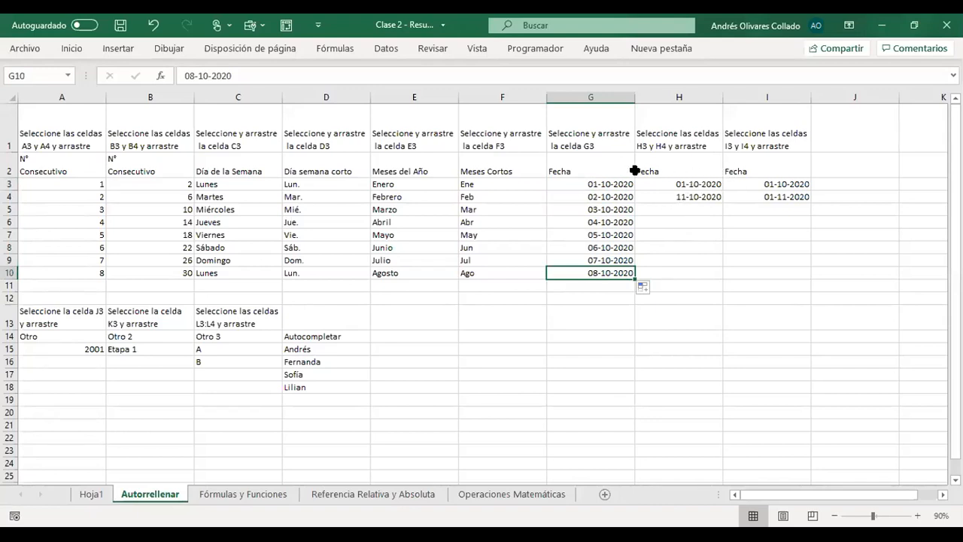
click(593, 184)
drag(594, 184, 593, 265)
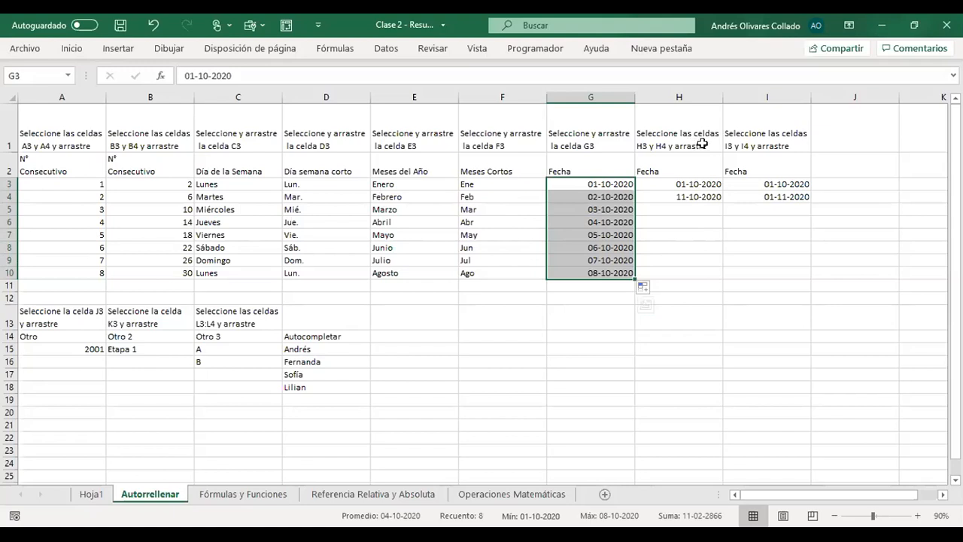
- Autofill the dates from H3:H4 down to H10, and compare their interval with the number pair in B3:B4
click(696, 185)
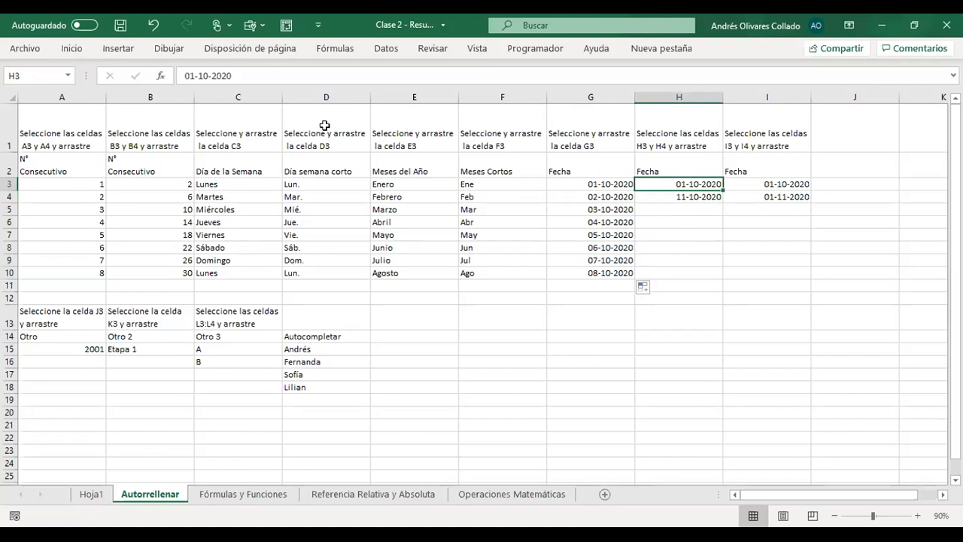
click(706, 198)
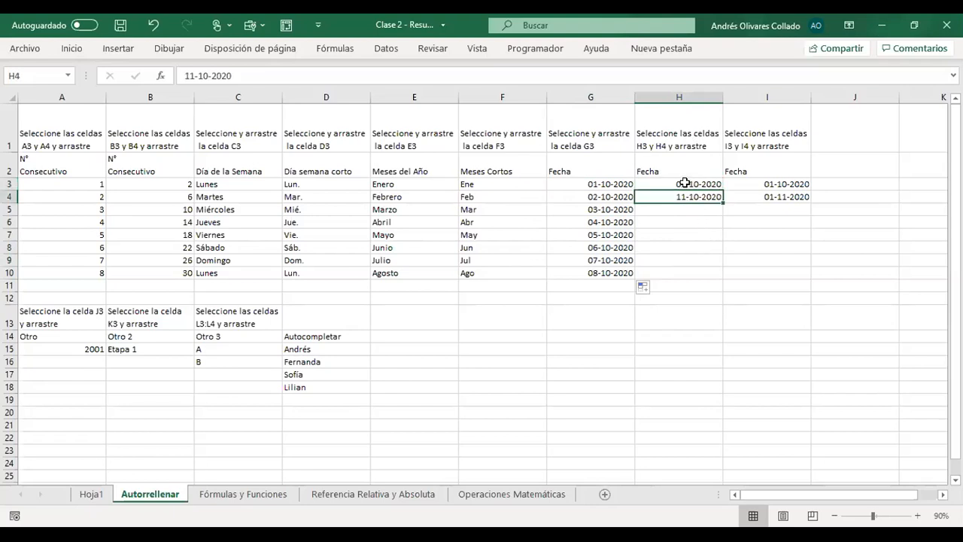
drag(684, 184, 684, 195)
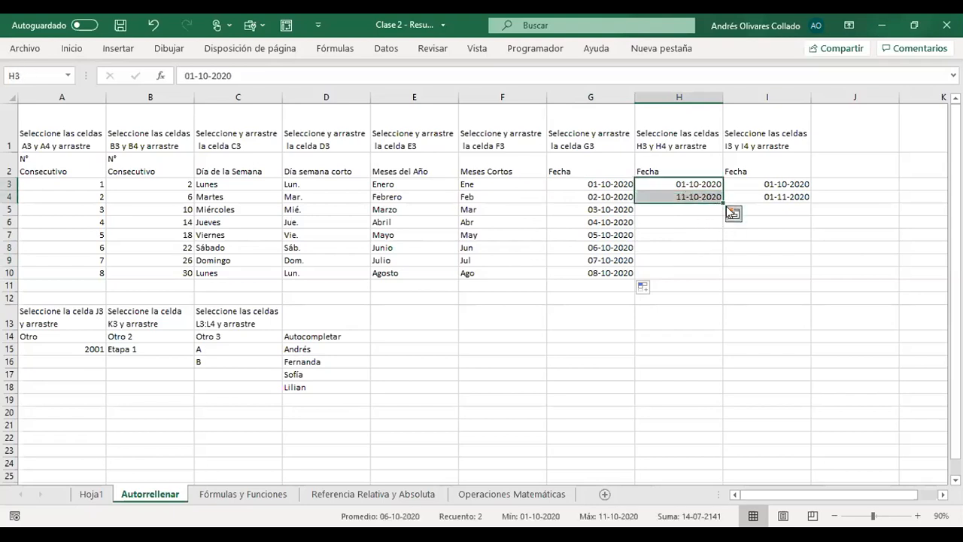
drag(723, 205, 724, 215)
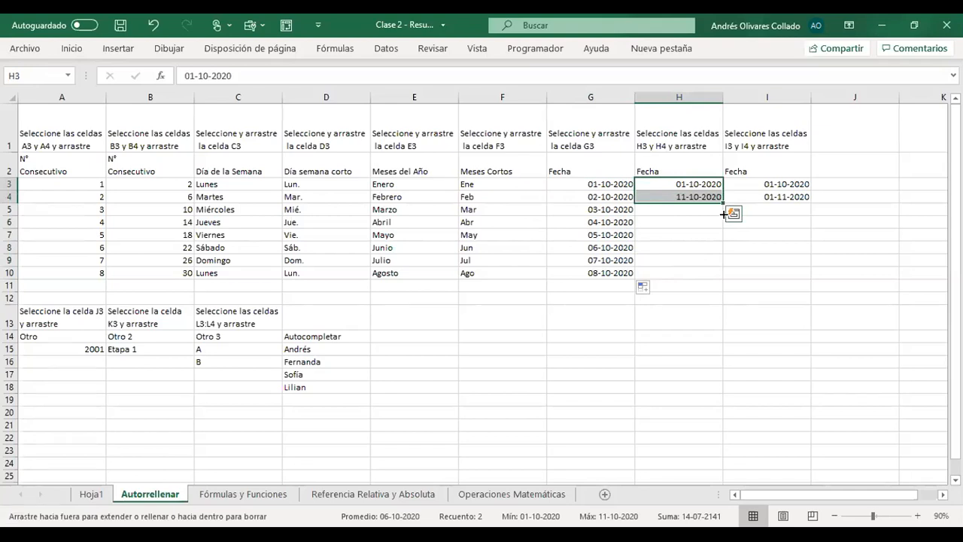
drag(720, 276, 721, 275)
click(694, 196)
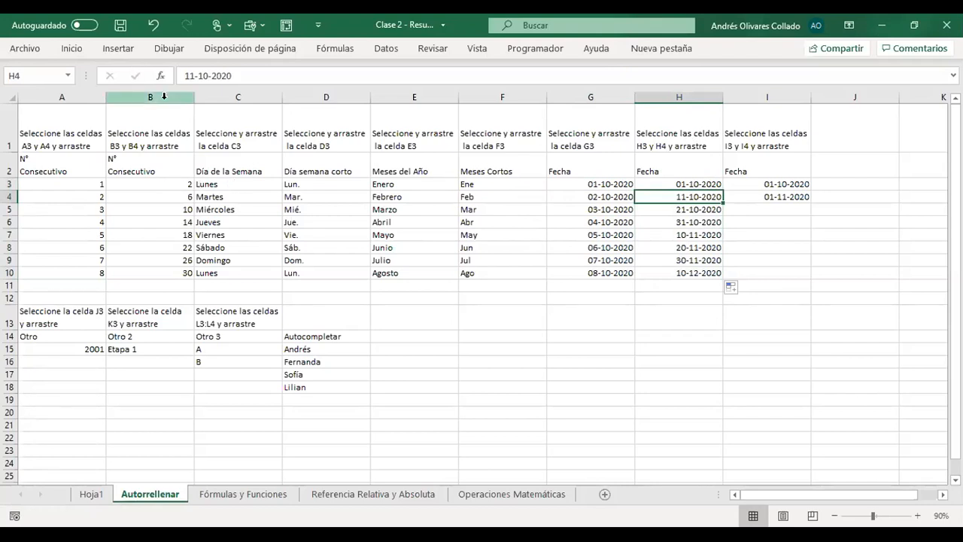
drag(176, 181, 174, 194)
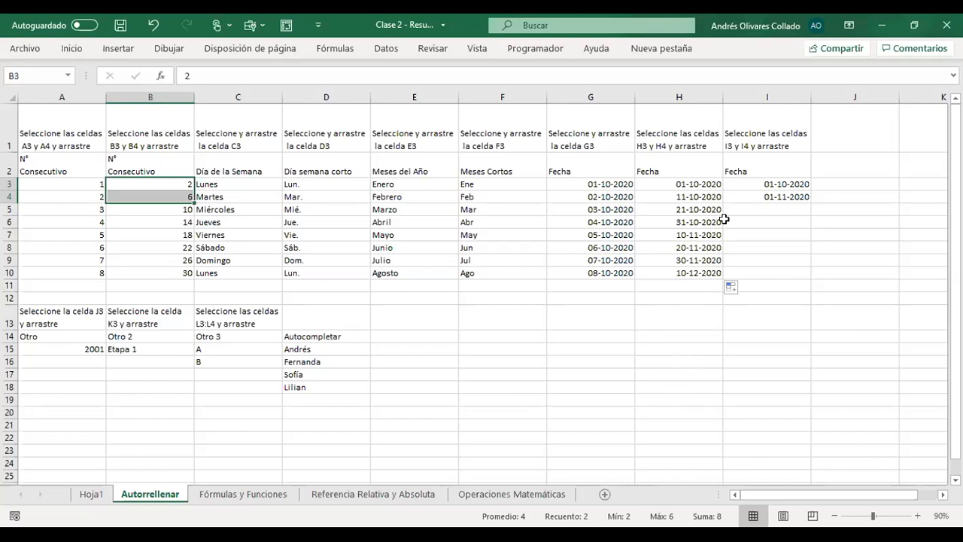
- Autofill the monthly dates from I3:I4 down to I10 and review the filled cells
click(798, 184)
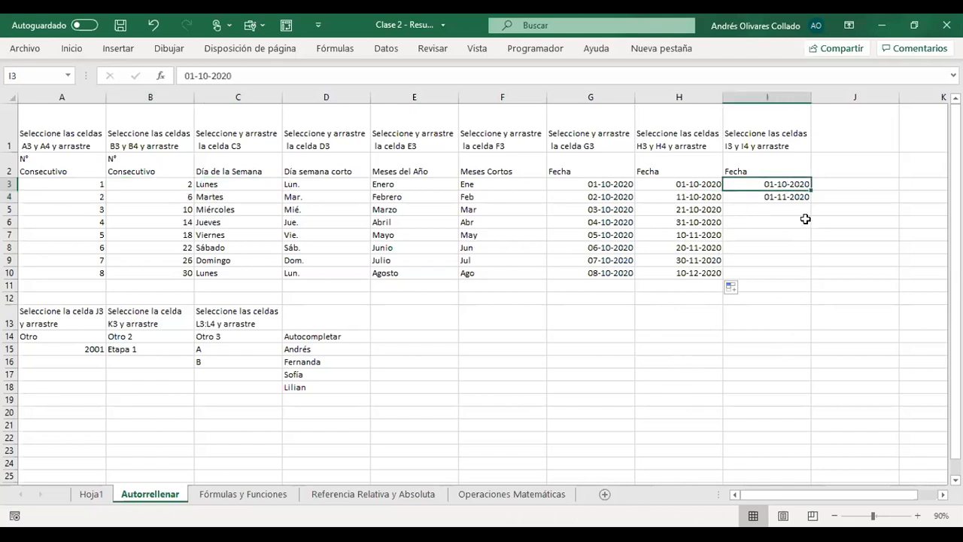
click(787, 195)
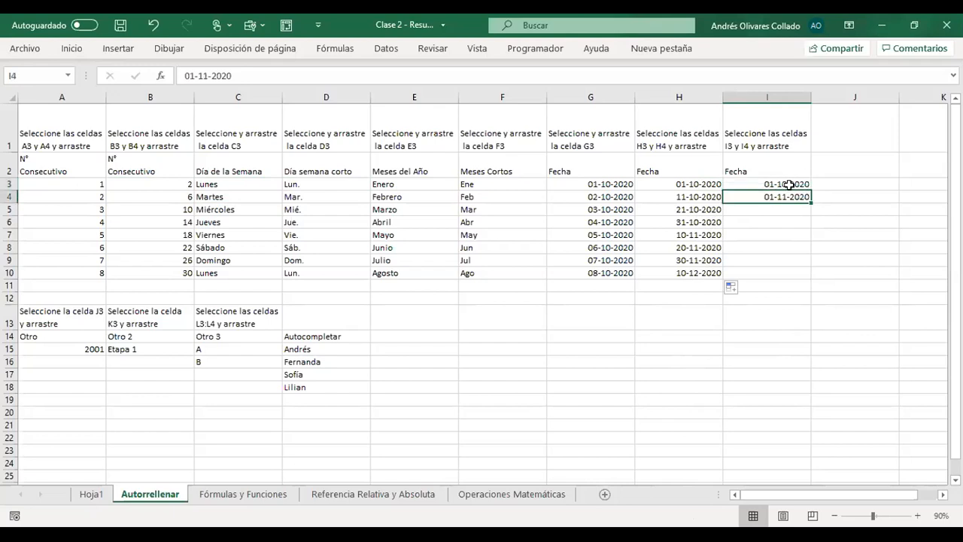
mouse_move(788, 183)
mouse_down()
mouse_move(810, 208)
mouse_move(811, 276)
mouse_up()
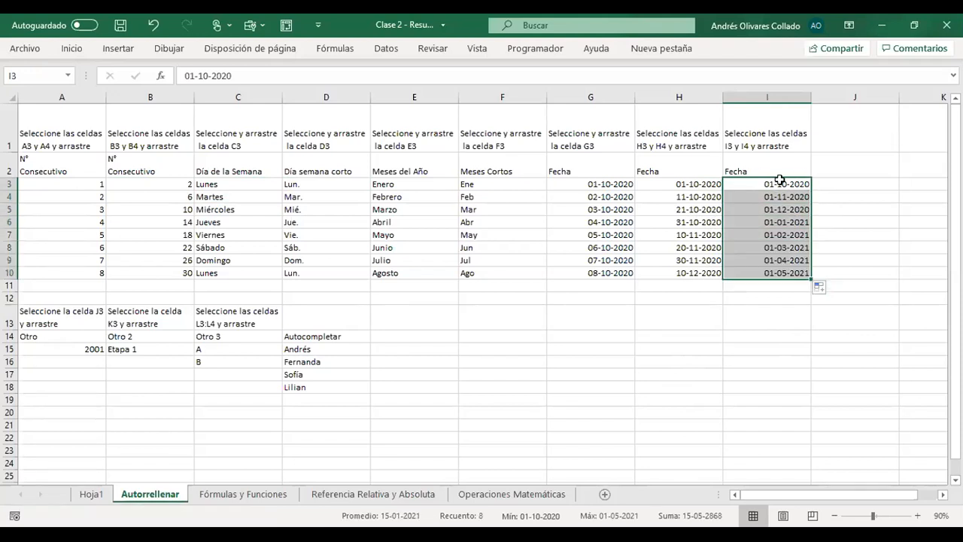
click(794, 209)
click(795, 222)
drag(789, 273, 792, 183)
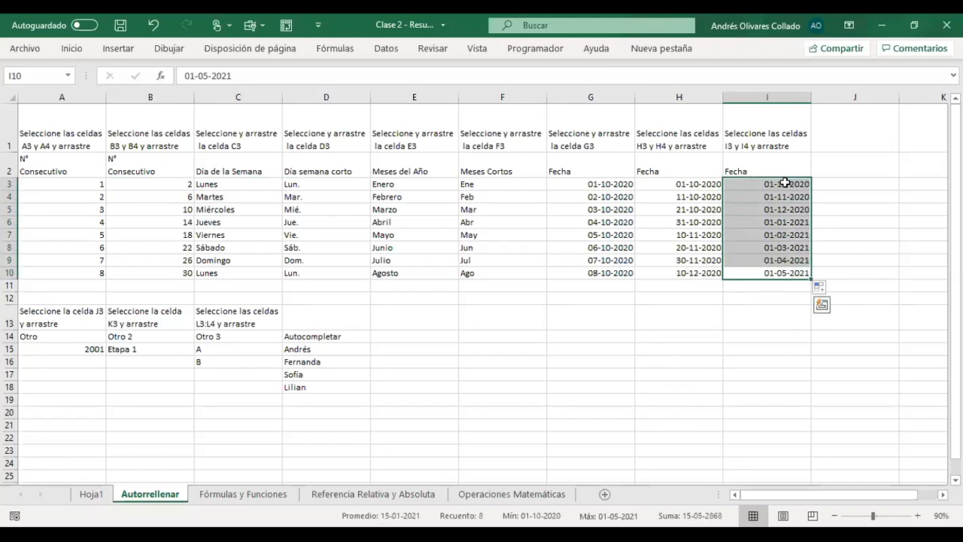
scroll(502, 205, down, 2)
scroll(501, 205, up, 2)
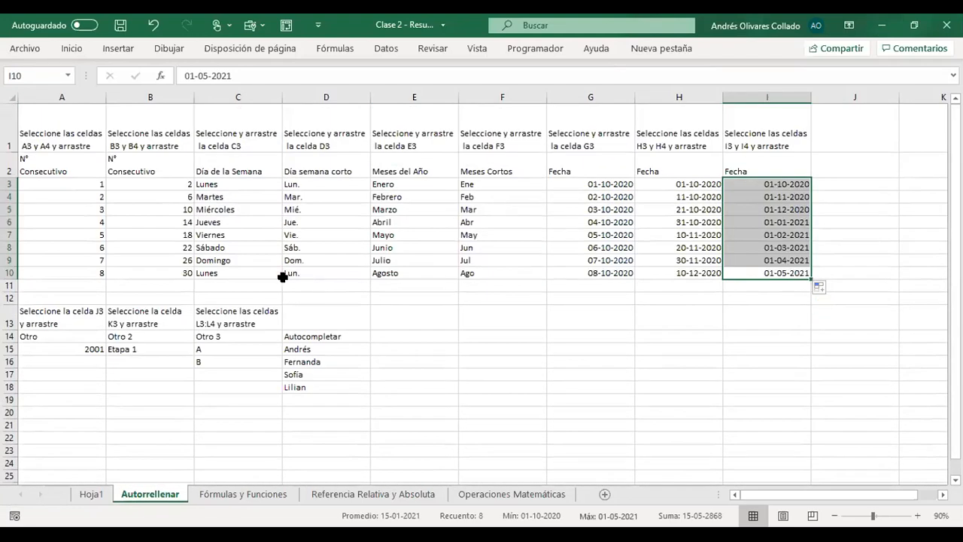
- Try filling 2001 from A15 down to A23 with the Relleno rápido and Serie de relleno options, and undo the fill
click(72, 346)
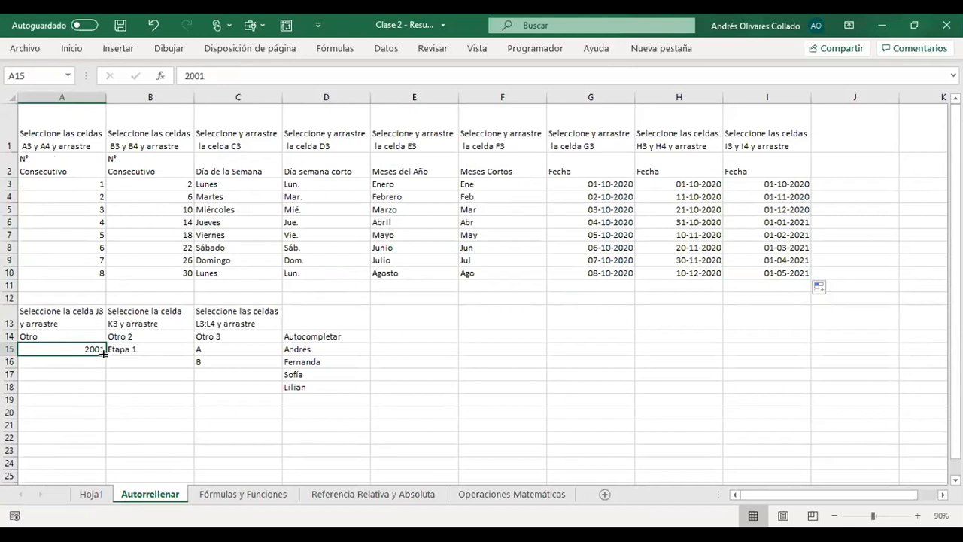
drag(104, 352, 96, 452)
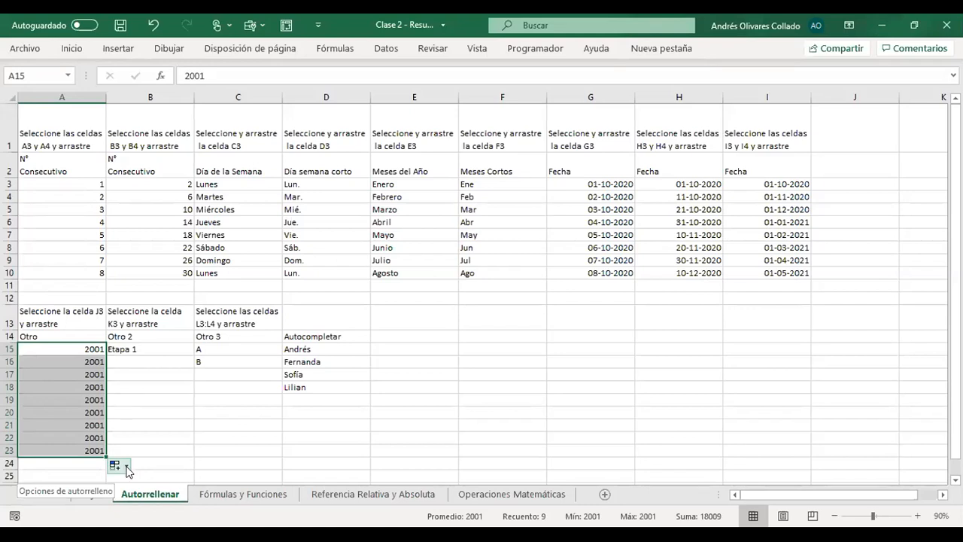
click(127, 471)
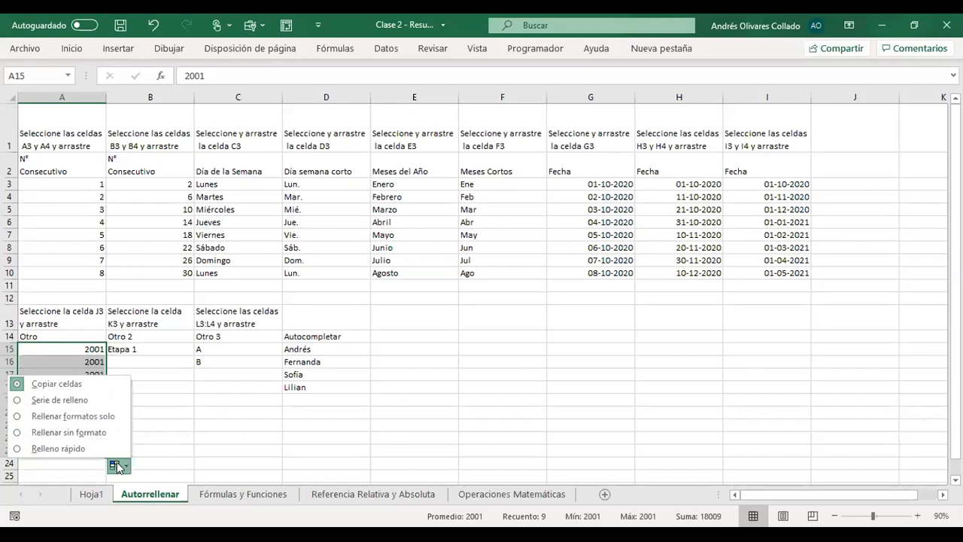
click(17, 450)
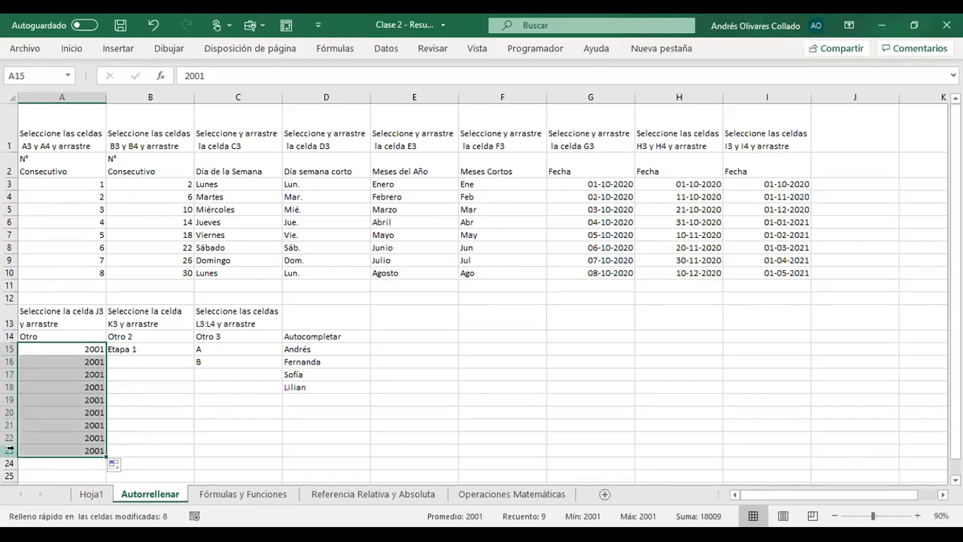
click(115, 467)
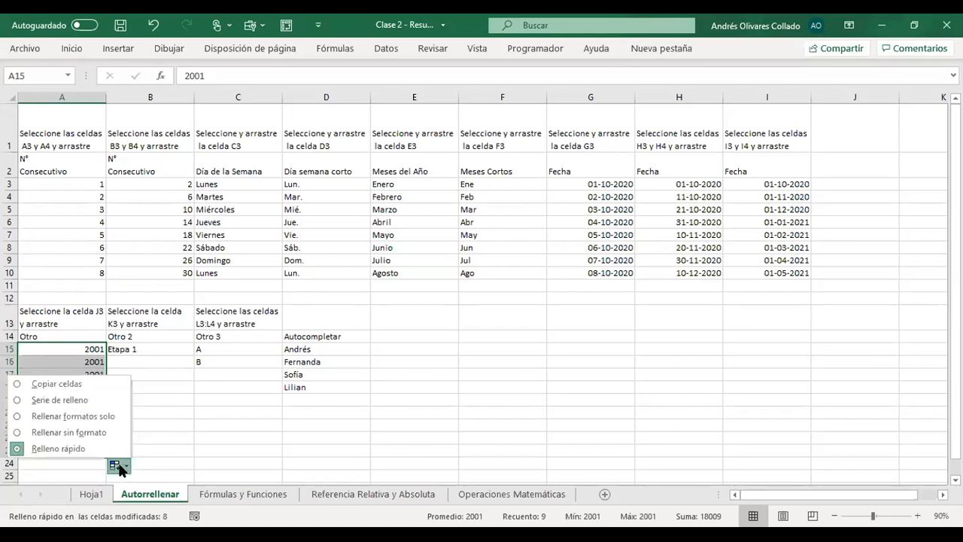
click(60, 399)
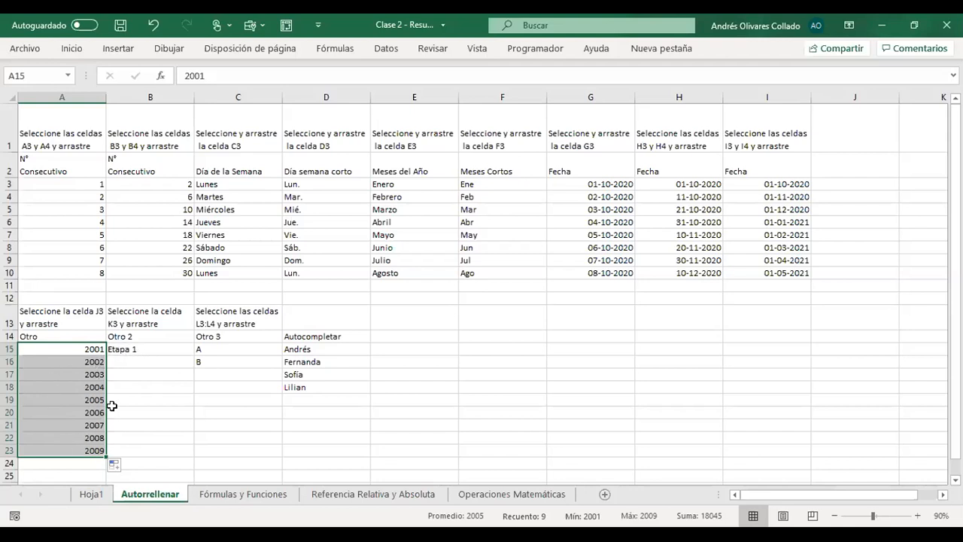
key(ctrl+z)
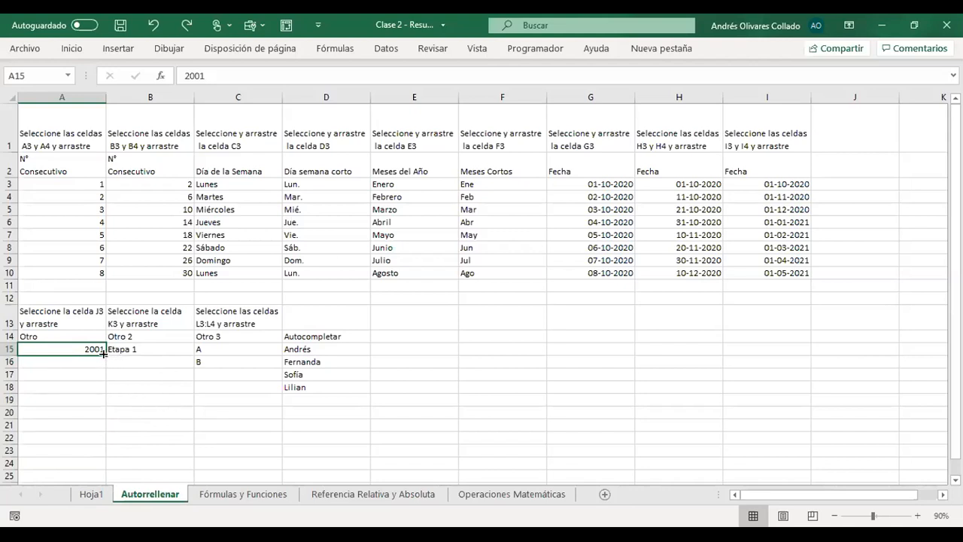
- Fill 2001 from A15 down to A23 as a consecutive series using the Serie de relleno option
drag(107, 354, 96, 451)
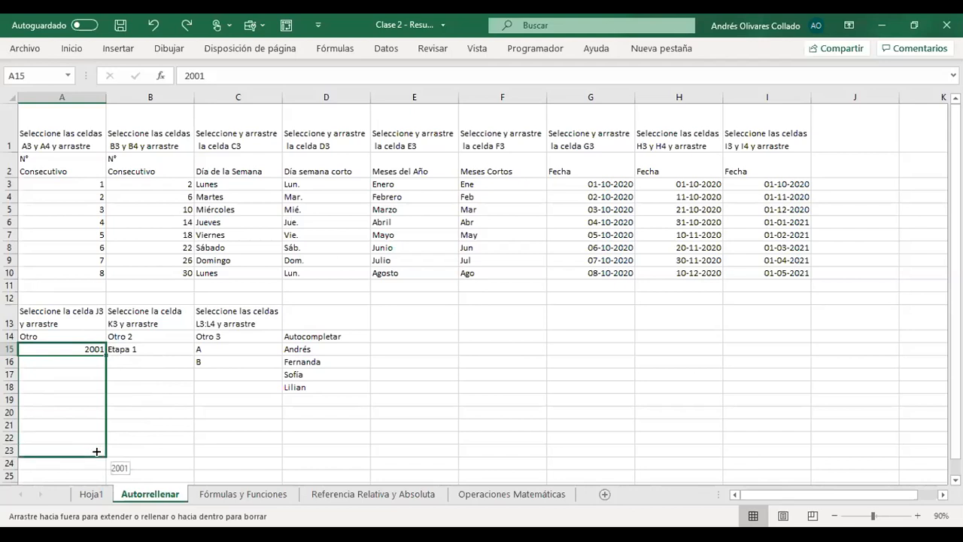
drag(97, 452, 97, 451)
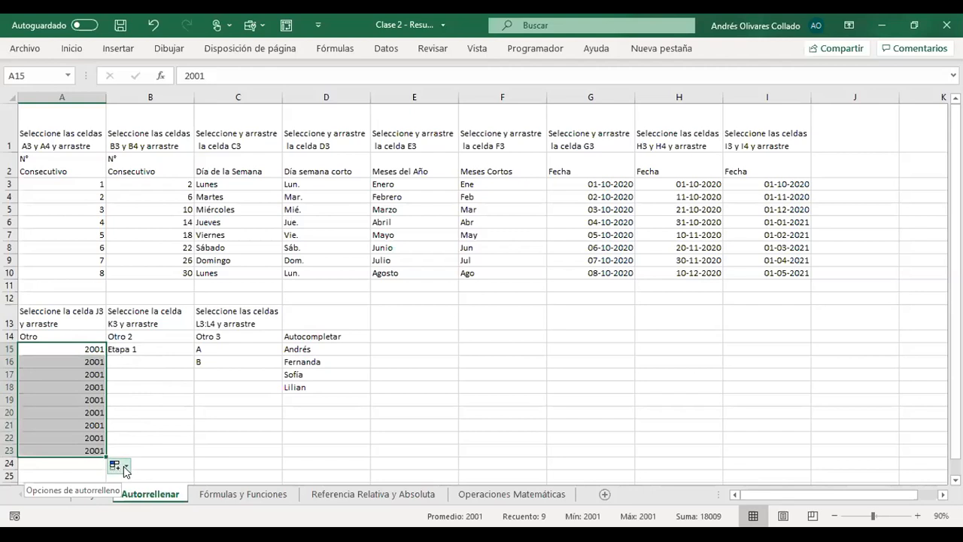
click(121, 466)
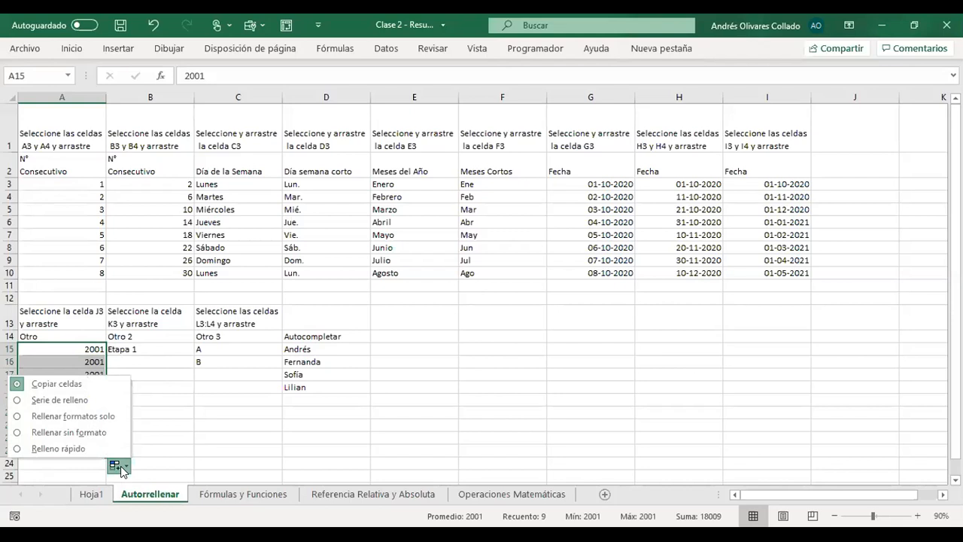
click(36, 401)
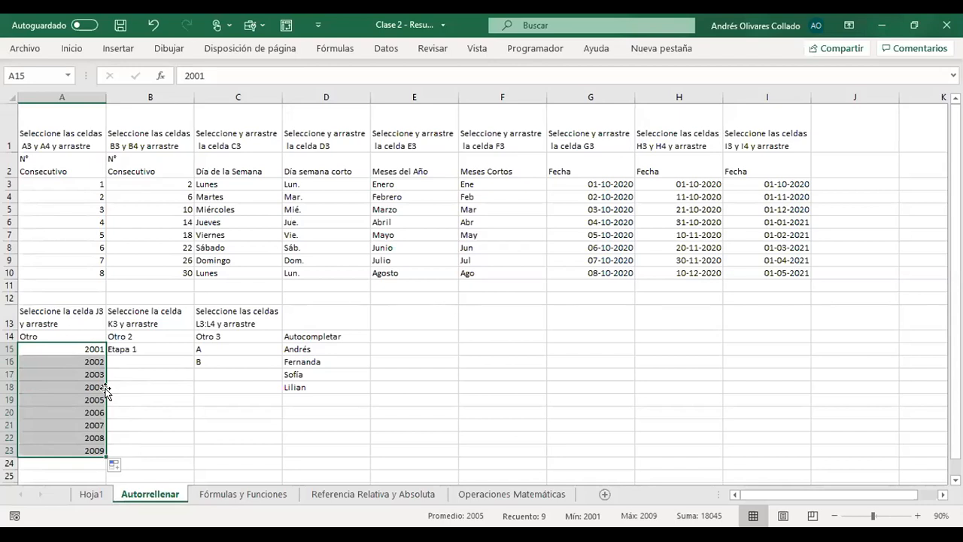
- Correct the cell references in the fill instructions, entering a13 in the A13 text and B13 in the B13 text
click(143, 350)
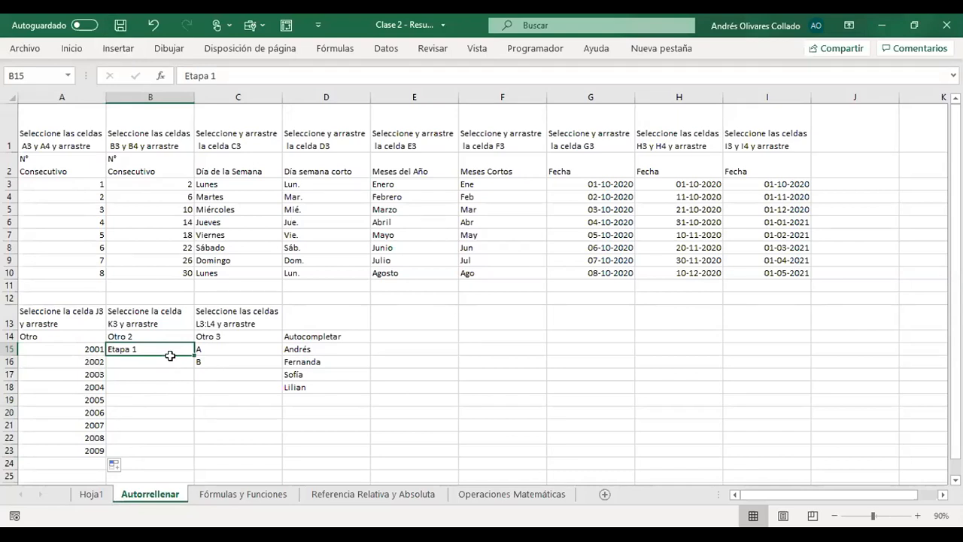
click(58, 314)
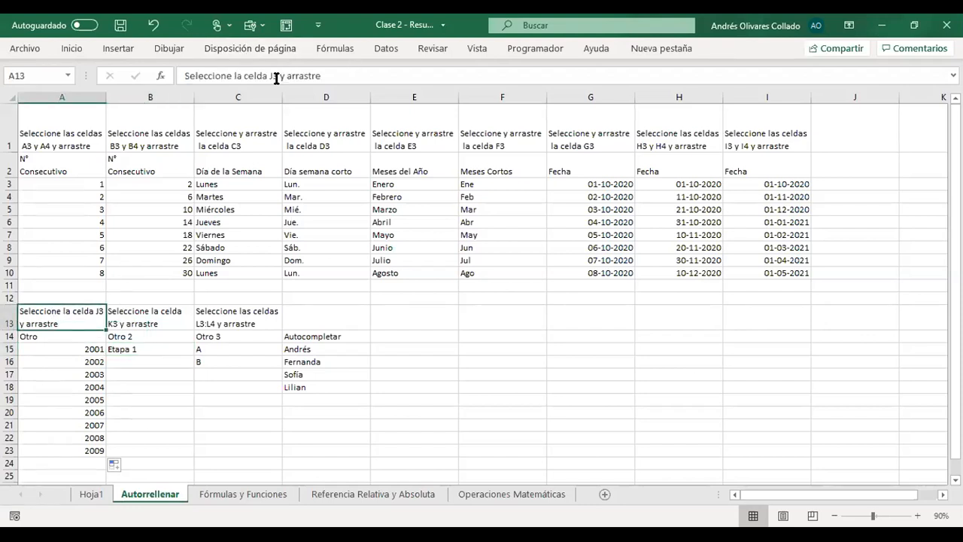
drag(268, 73, 276, 73)
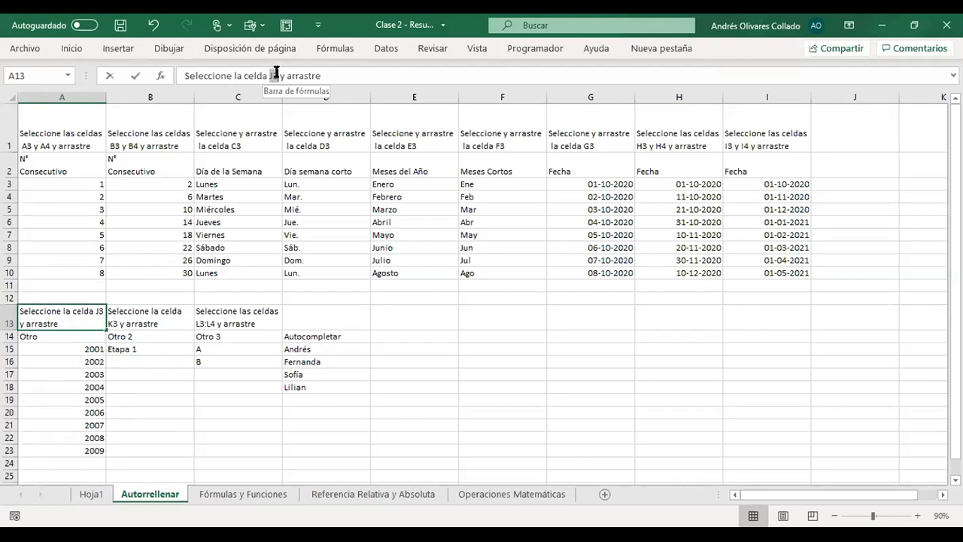
text(a13)
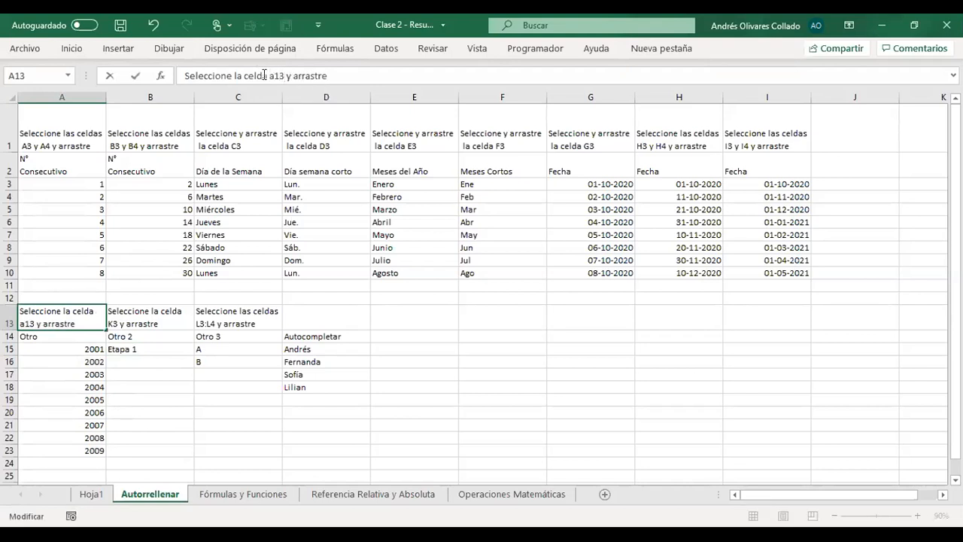
key(Tab)
drag(270, 75, 279, 76)
text(B13)
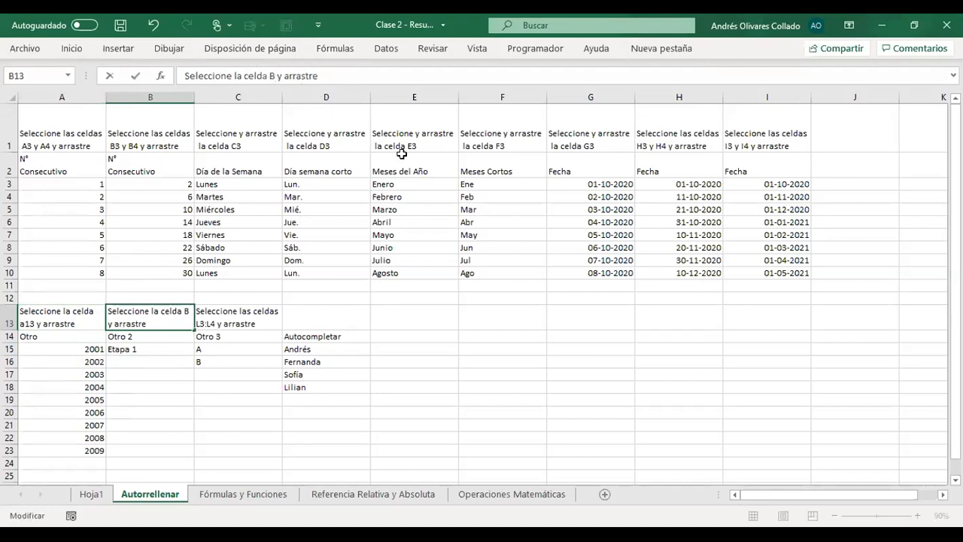
key(Return)
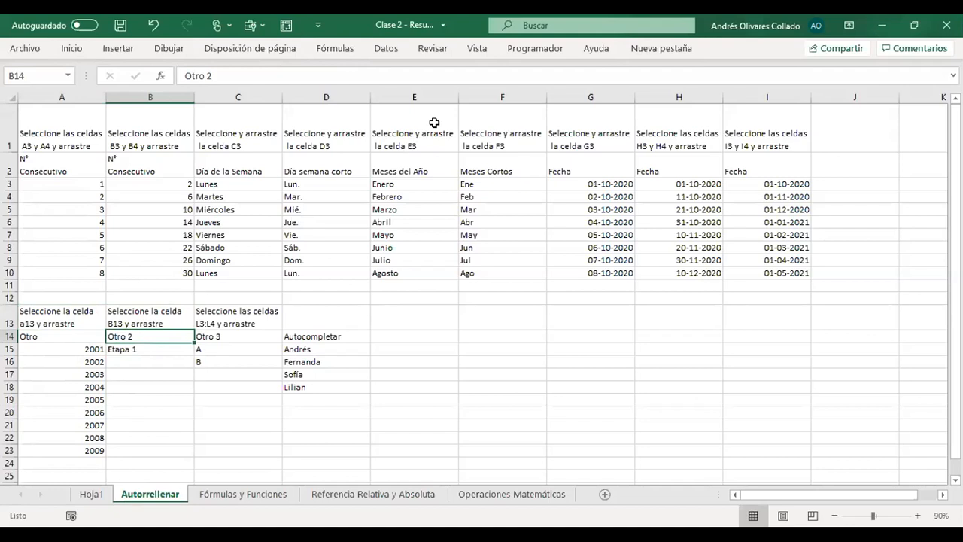
- Autofill the numbered stages from Etapa 1 in B15 down to B23
click(143, 347)
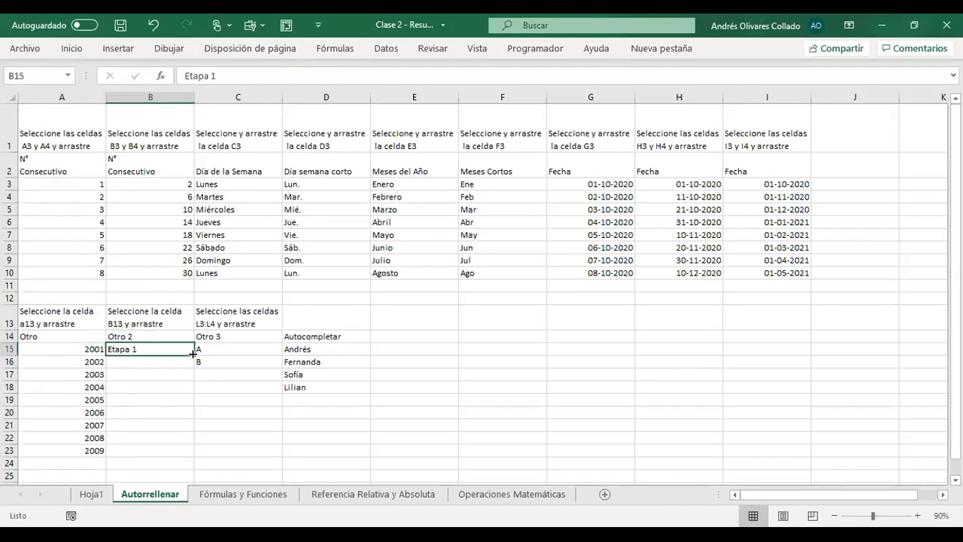
drag(193, 353, 193, 361)
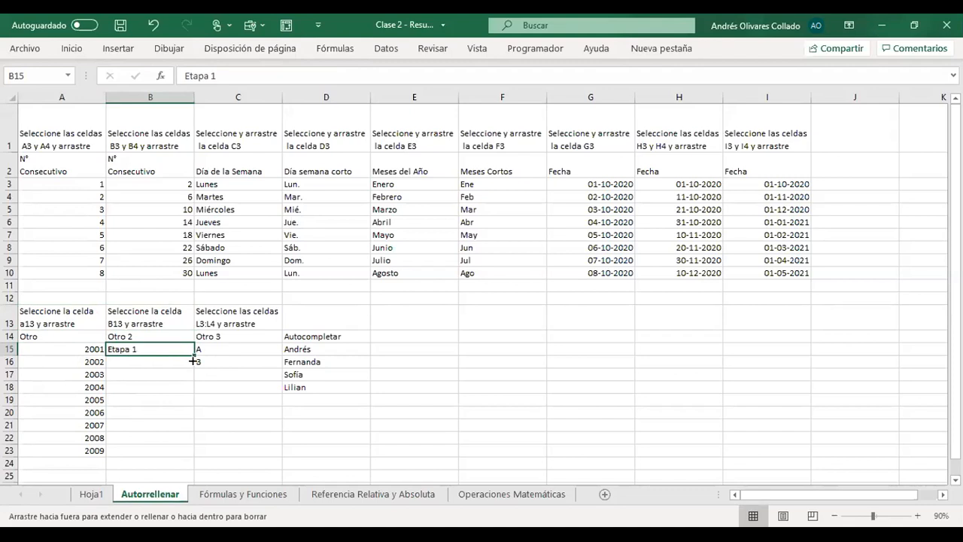
drag(193, 361, 193, 454)
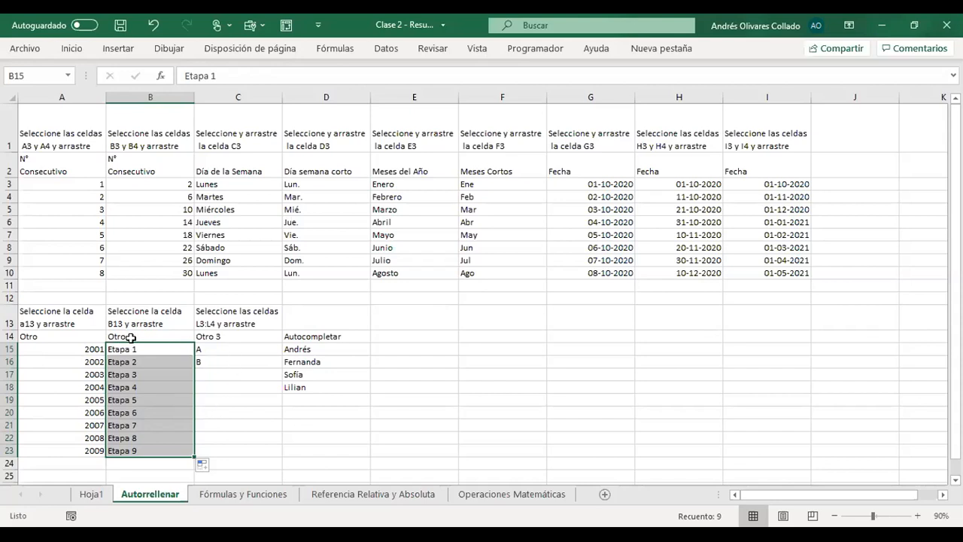
- Replace the L3:L4 reference in the C13 instruction text with C13:C14
click(205, 316)
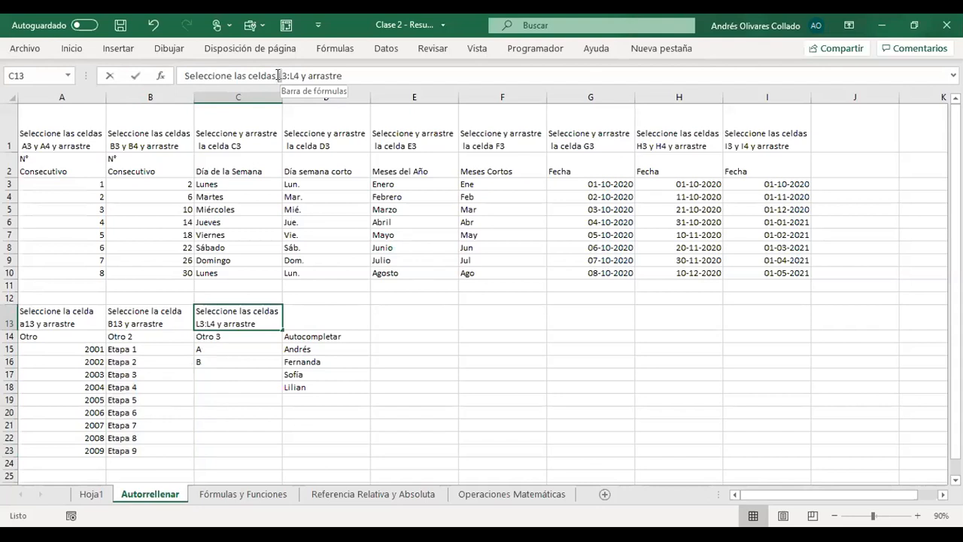
click(279, 75)
key(Delete)
text(c)
key(BackSpace)
text(C)
key(BackSpace)
text(C1)
key(Right)
key(Right)
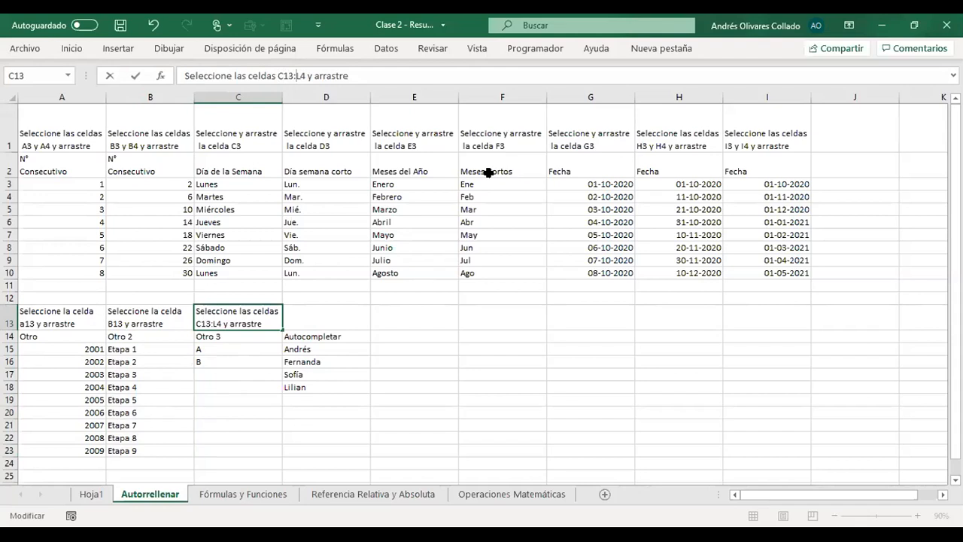
key(Delete)
text(c)
key(BackSpace)
text(C)
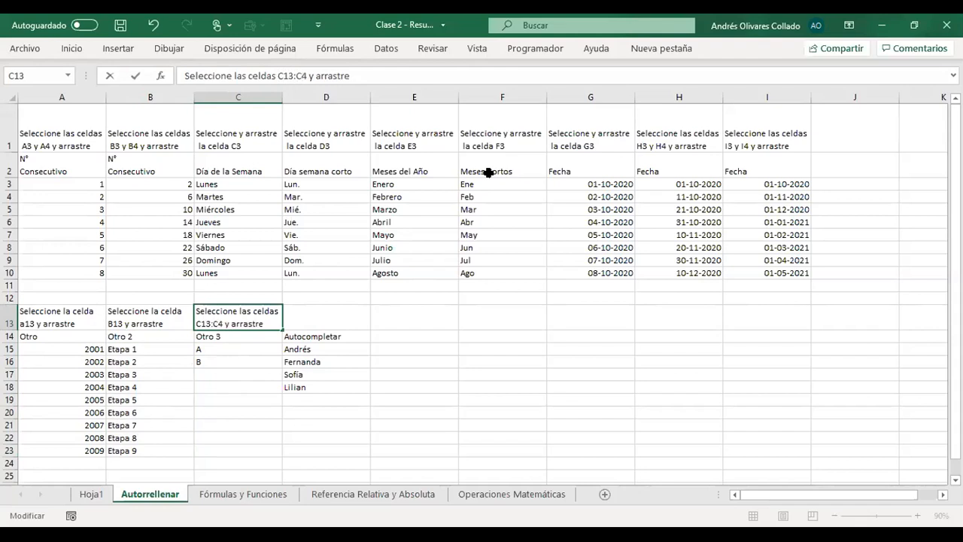
text(1)
click(512, 384)
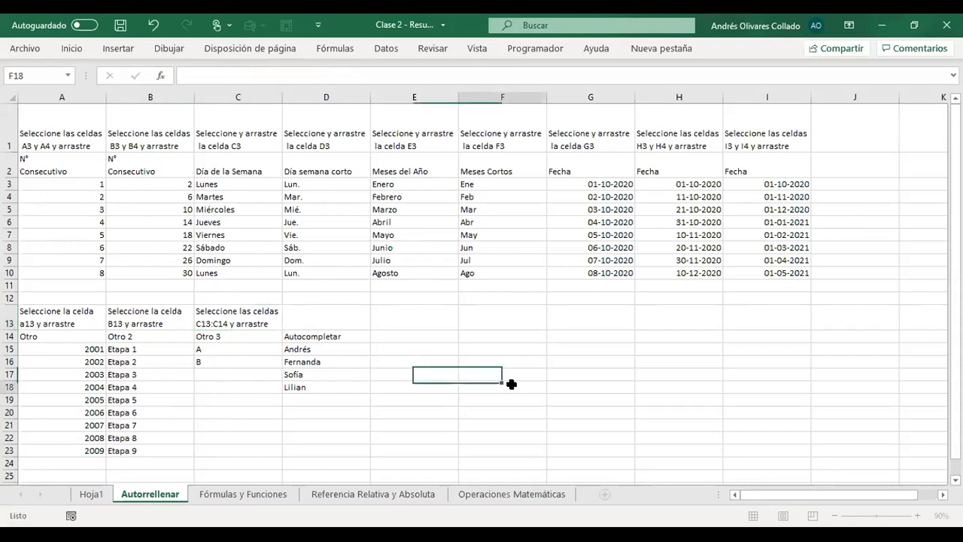
- Correct the row numbers in the C13 instruction text to read C15:C16
drag(222, 349, 223, 360)
click(226, 321)
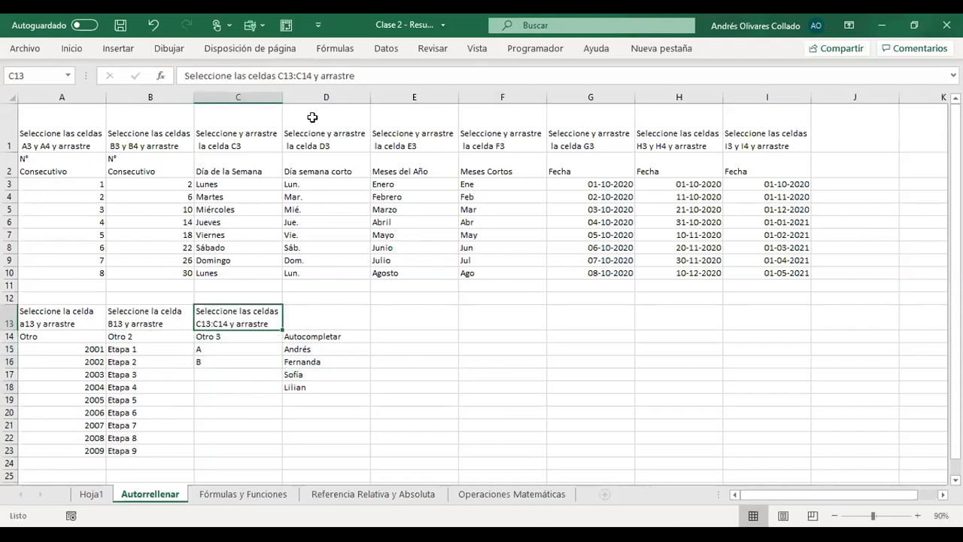
click(288, 75)
text(5)
drag(305, 75, 310, 74)
text(6)
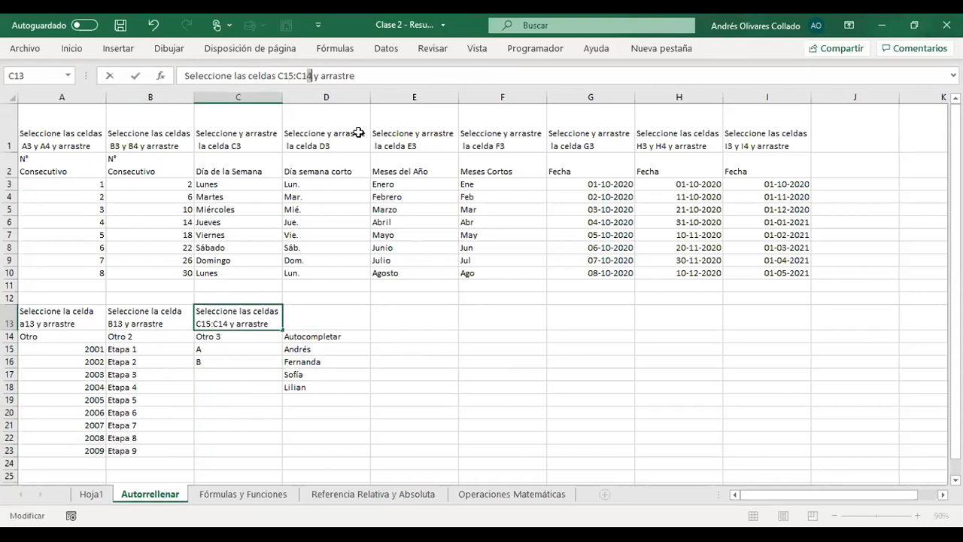
key(Return)
- Autofill the alternating A and B pattern from C15:C16 down to C23
drag(223, 346, 282, 454)
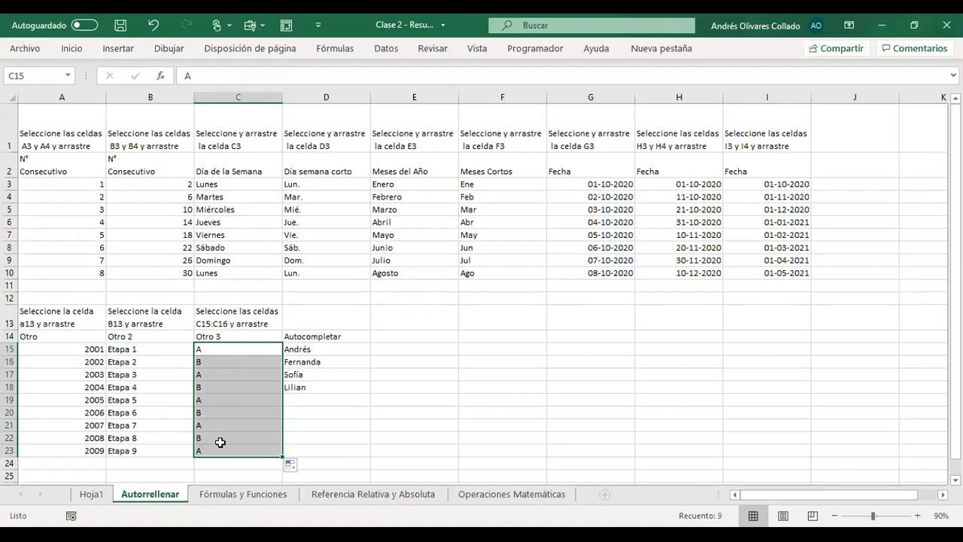
drag(235, 349, 223, 449)
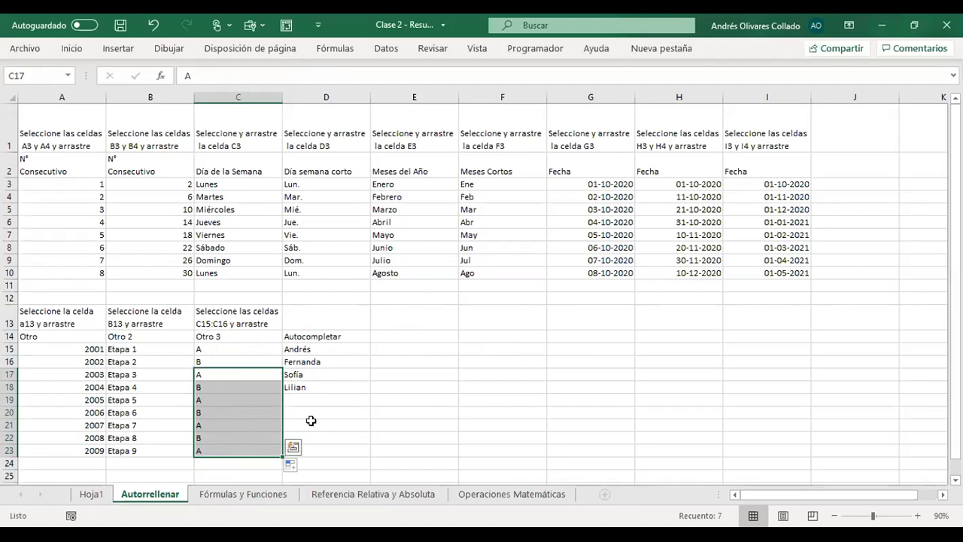
drag(223, 347, 227, 450)
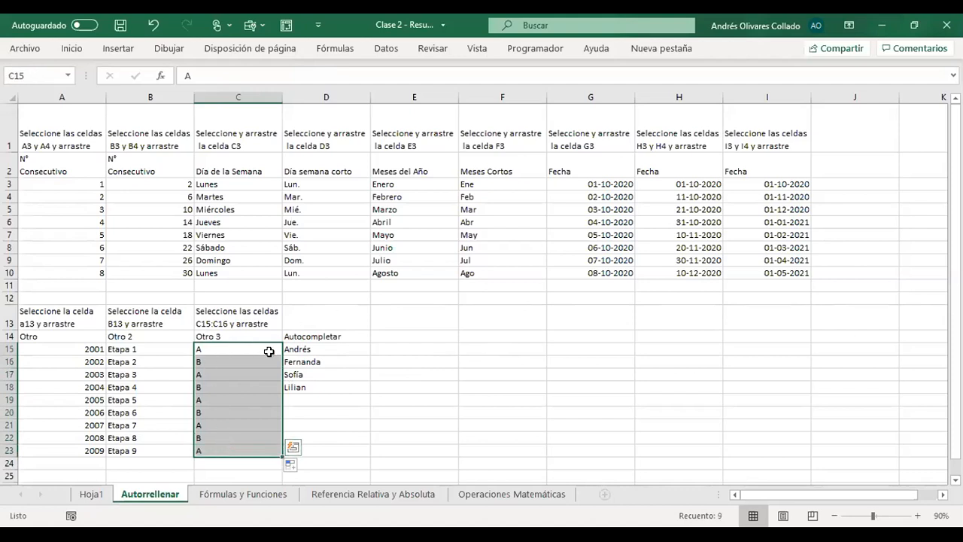
click(390, 377)
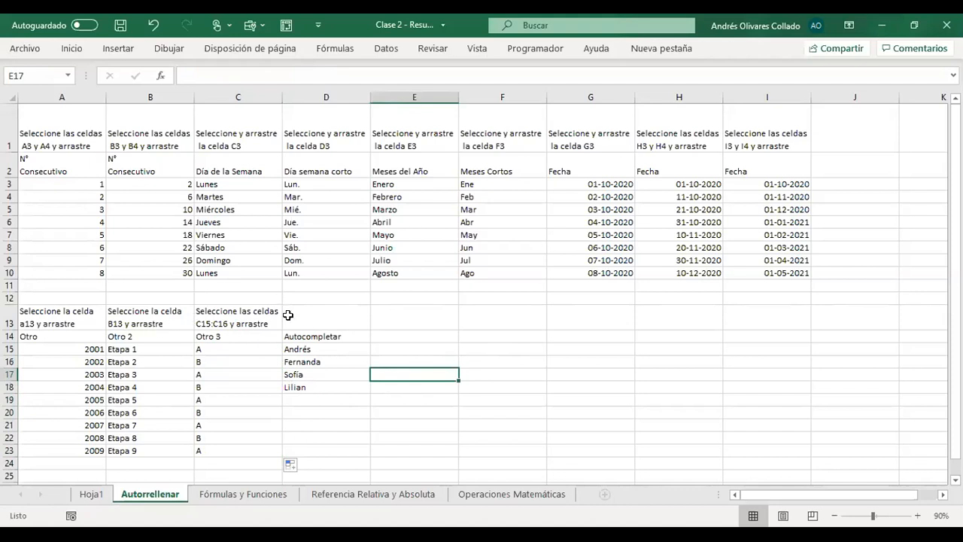
- Repeat the first name from D16 in D19 of the Autocompletar list, starting it in lowercase so autocomplete supplies the existing spelling
click(335, 334)
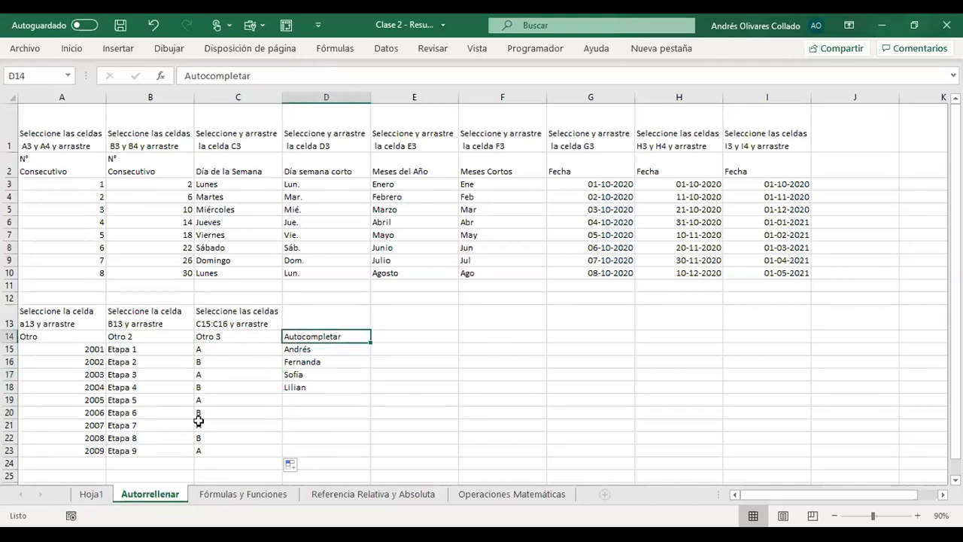
click(333, 352)
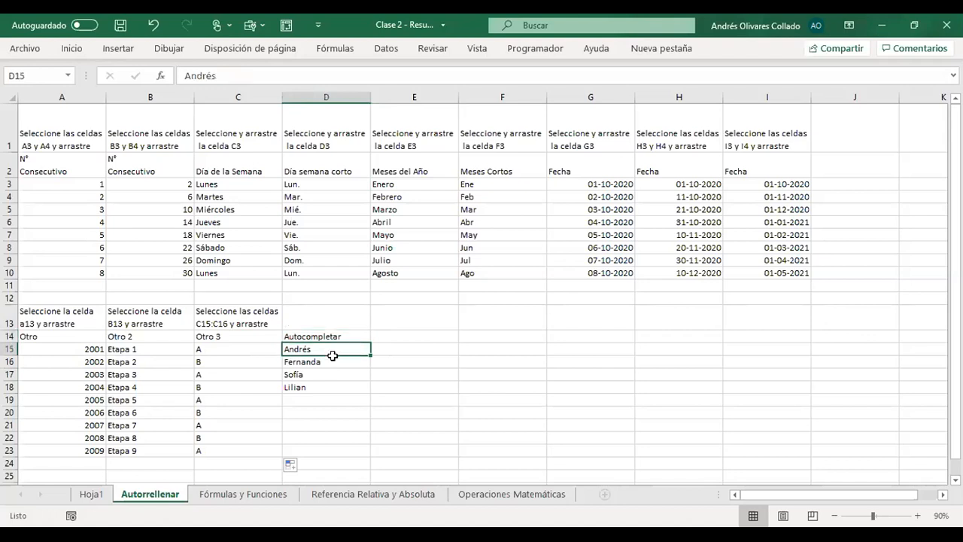
drag(335, 349, 334, 384)
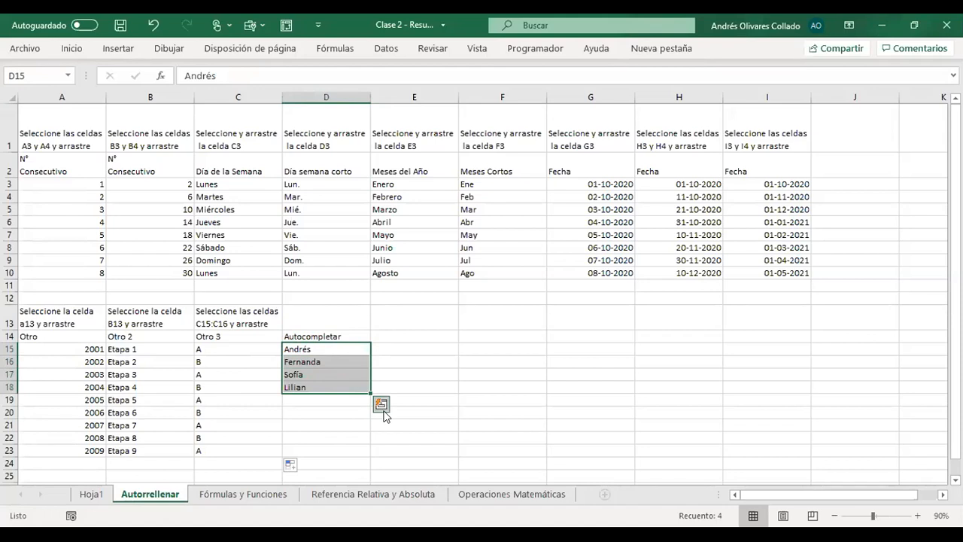
click(312, 397)
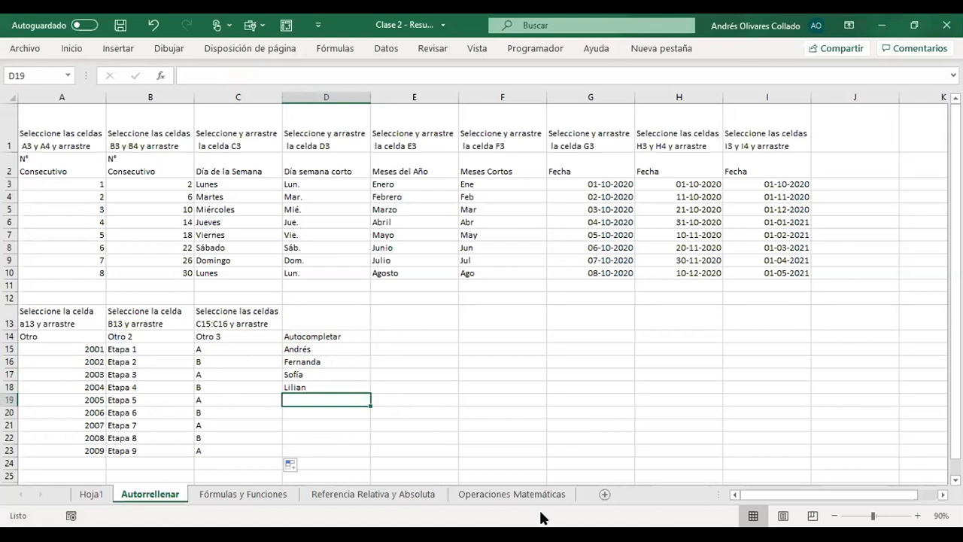
text(ferna)
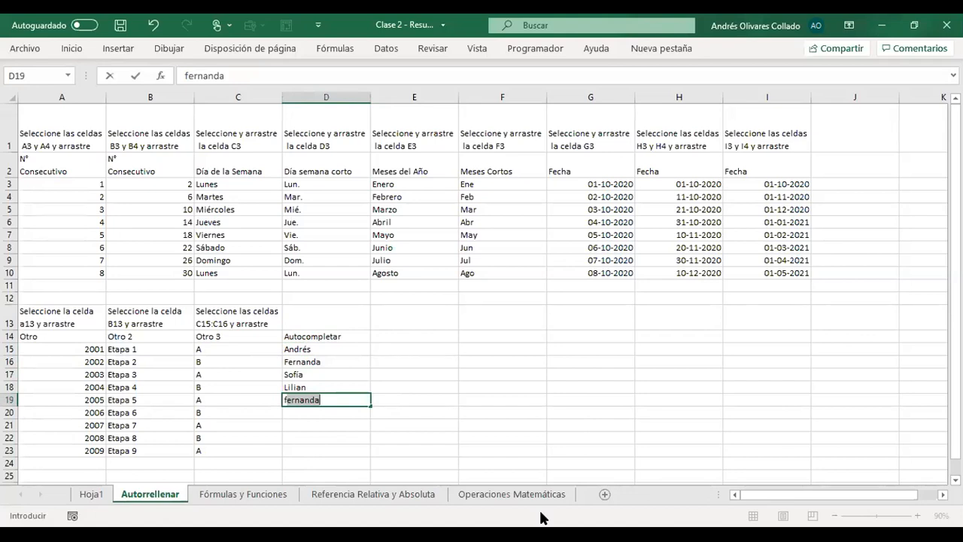
text(nda)
key(Return)
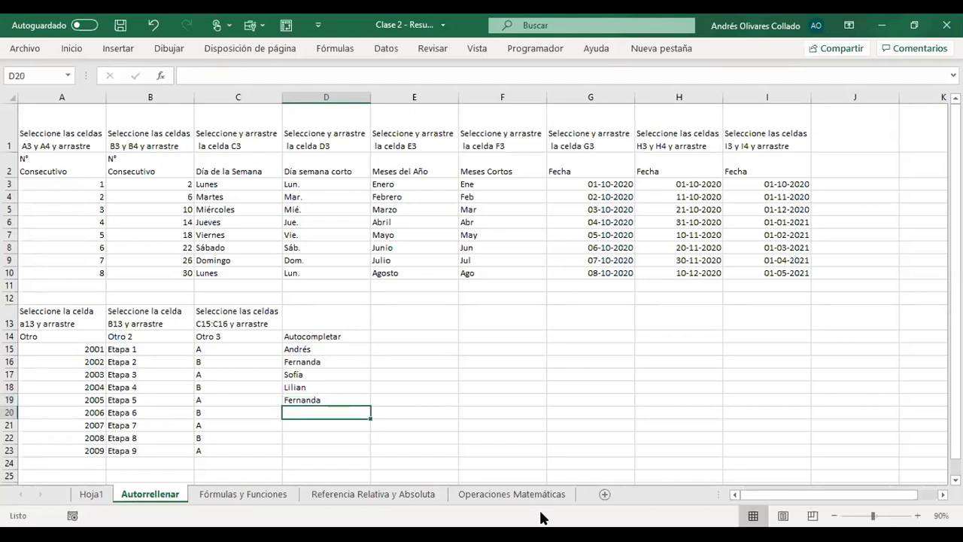
- Enter a different first name beginning with Fr in D20, overriding the autocomplete suggestion
text(F)
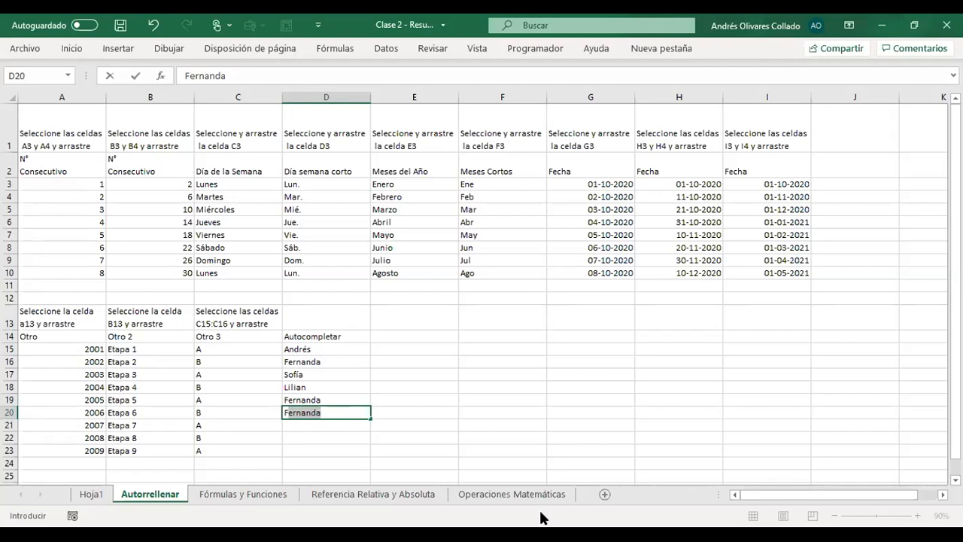
text(R)
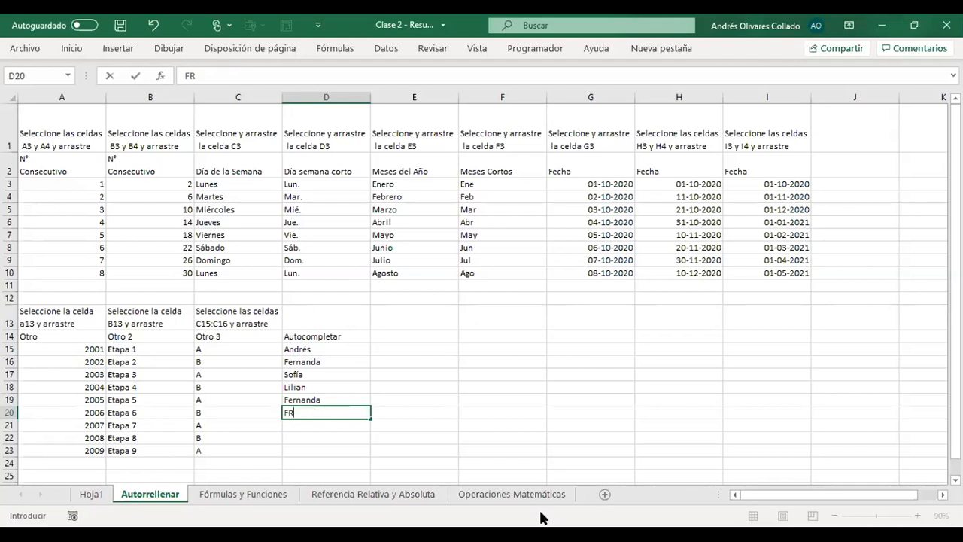
key(BackSpace)
text(rancisca)
key(ctrl+Return)
key(Return)
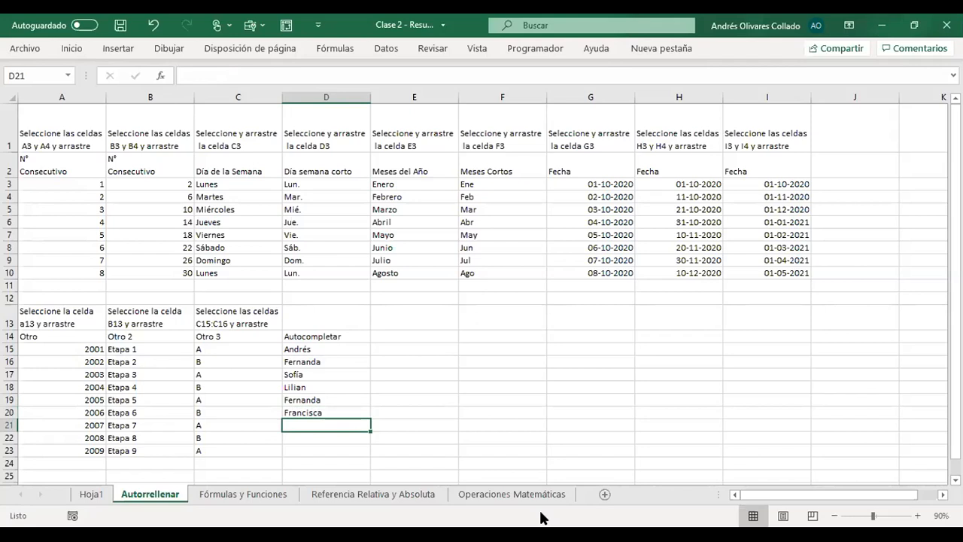
- Enter new first names beginning with L in D21 and S in D22, overriding the autocomplete suggestions
text(L)
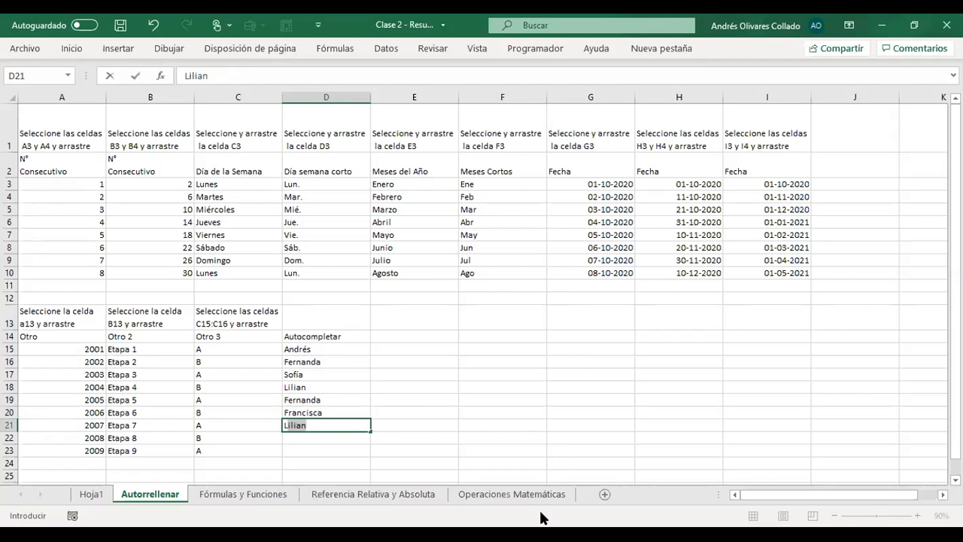
text(ilian)
text(uis)
key(Return)
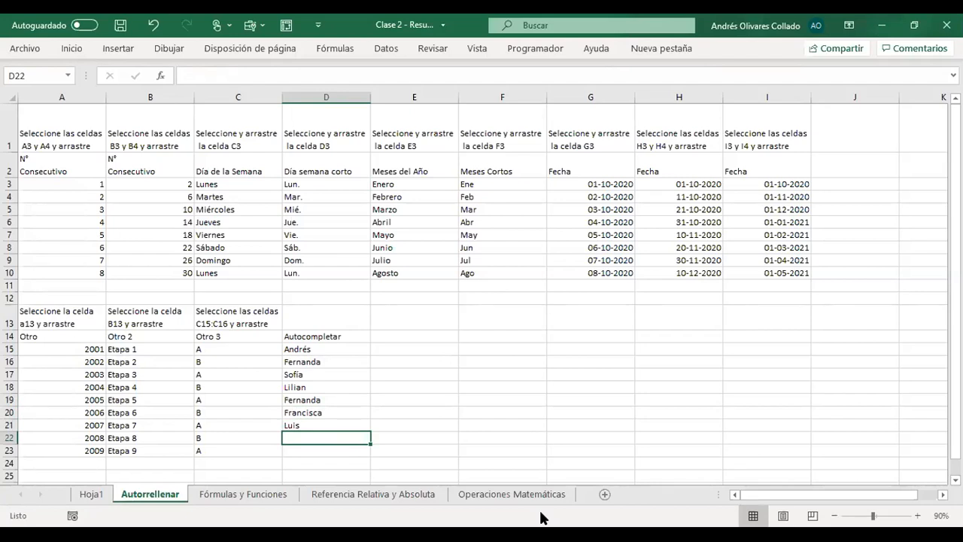
text(S)
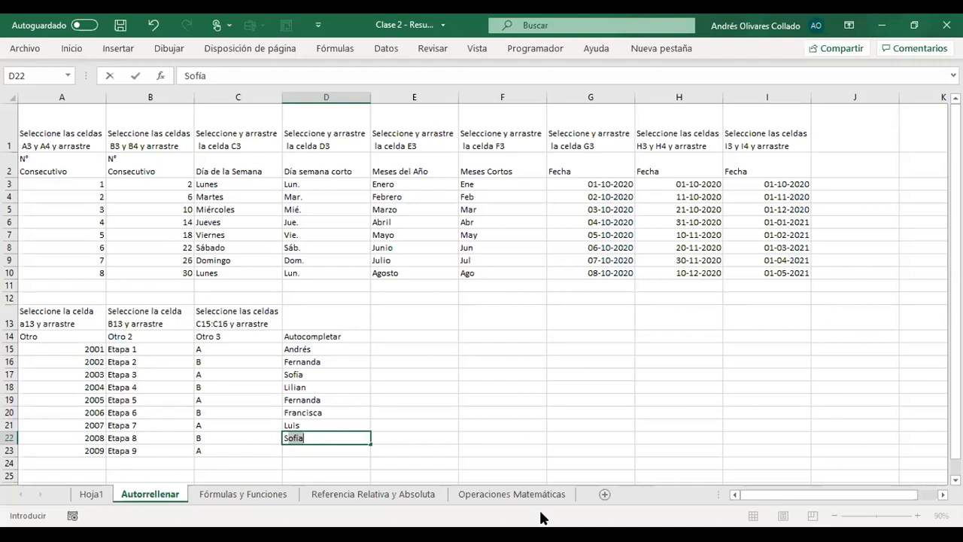
text(of)
text(n)
text(i)
text(a)
key(Return)
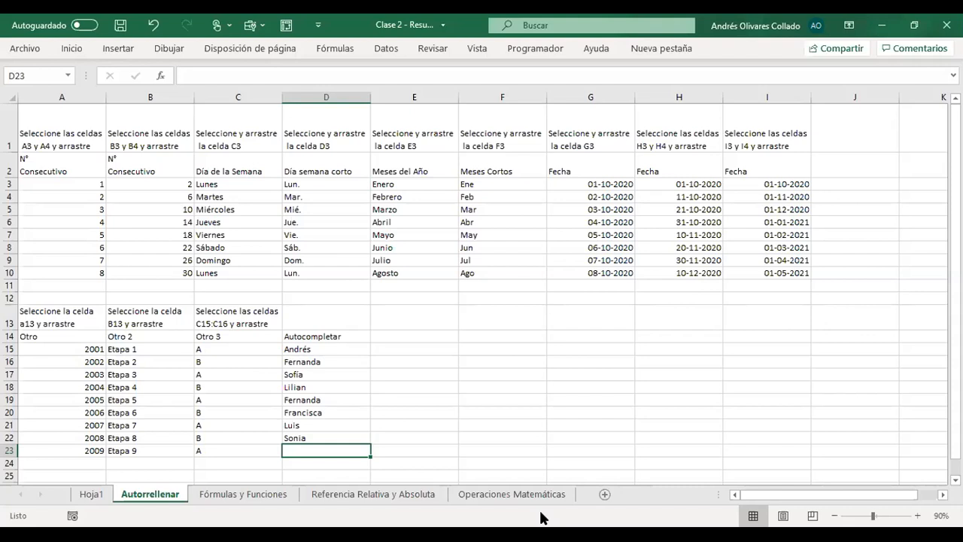
- Repeat the first name from D22 in D23 by entering Son and accepting the autocomplete suggestion
text(So)
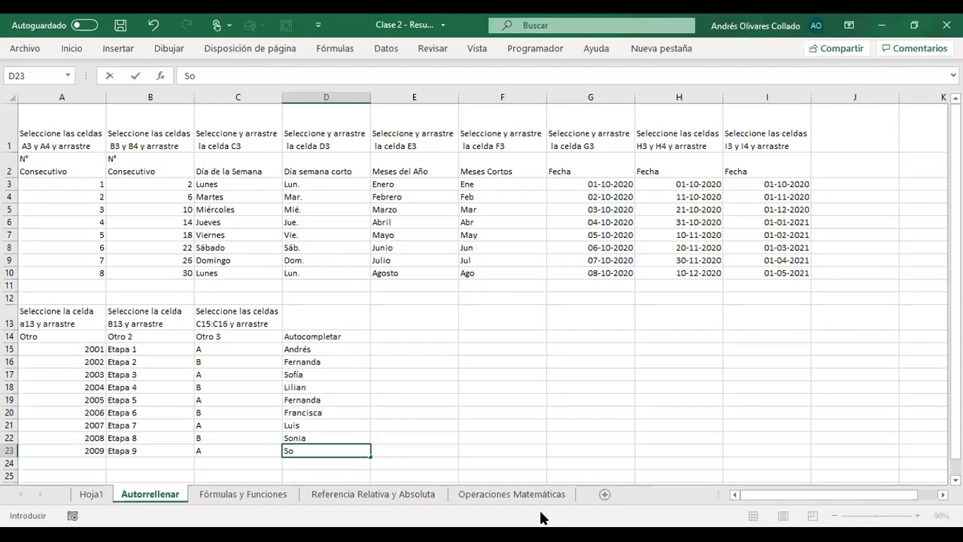
text(n)
key(Return)
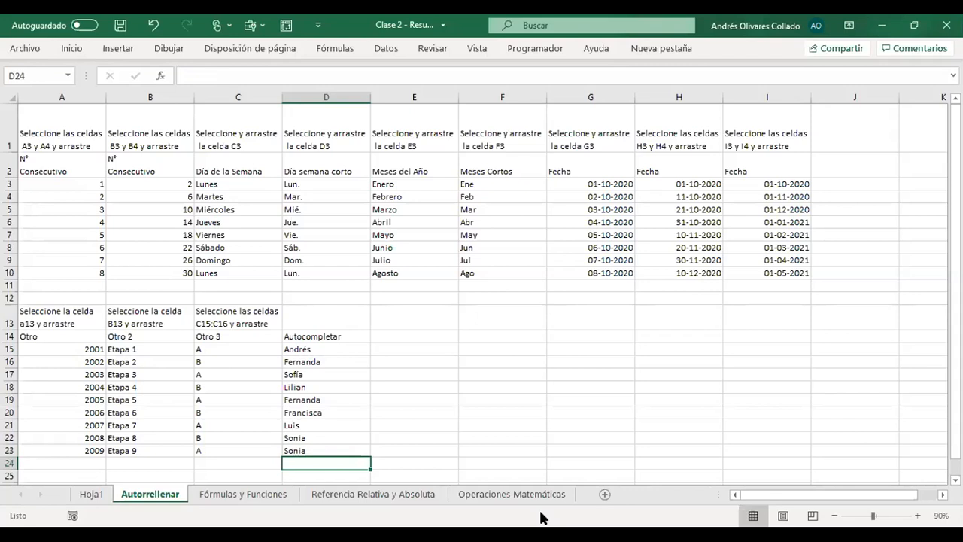
- Try autocompleting the Autocompletar heading in D24 from the letters Au, and cancel the entry
text(A)
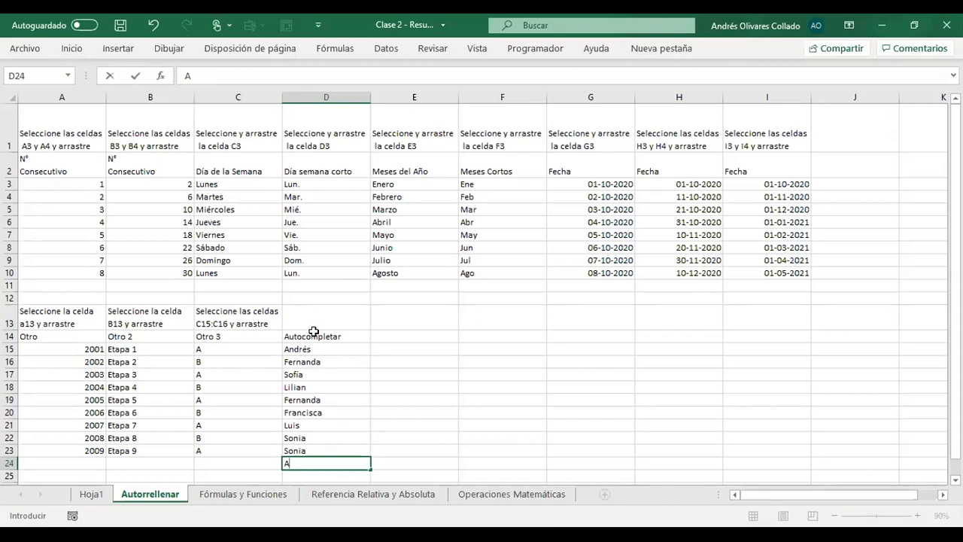
text(u)
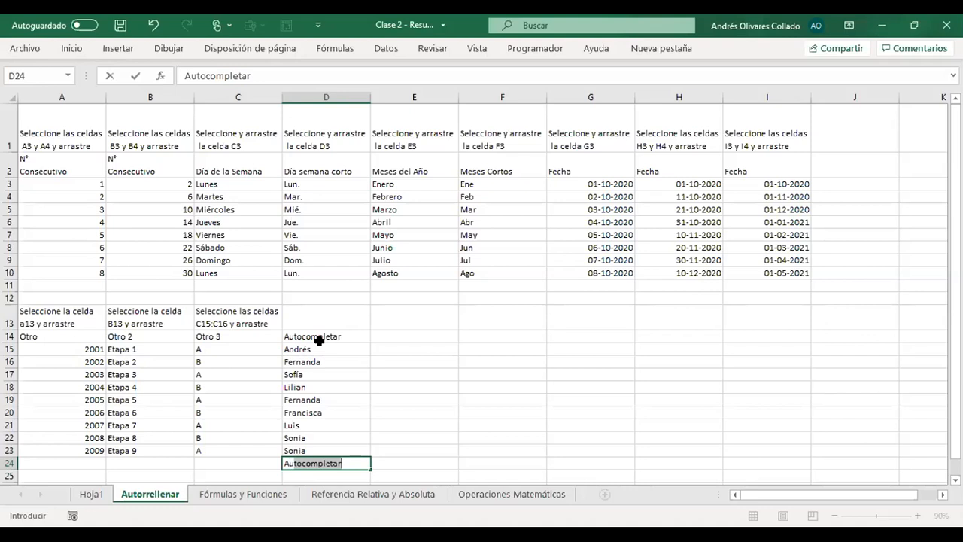
key(Escape)
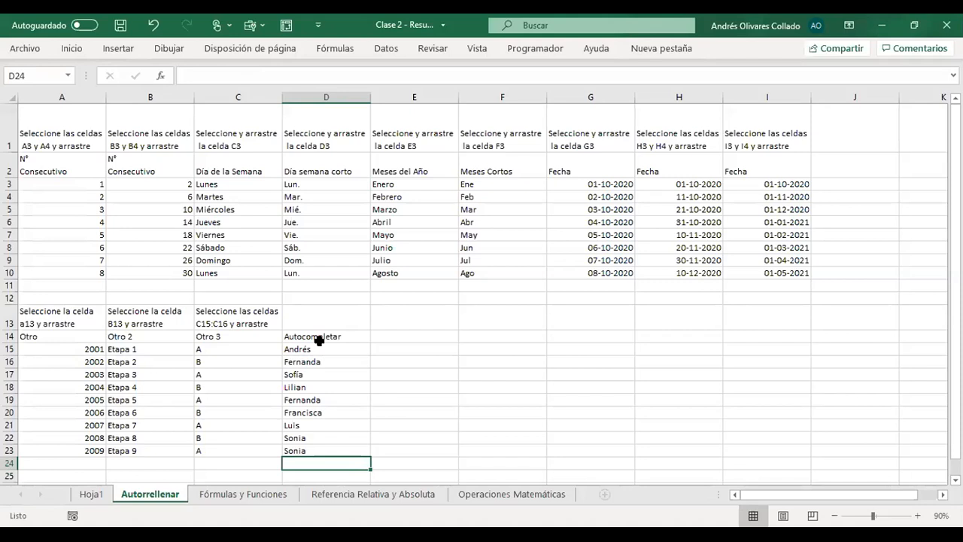
- Save the workbook and open the Fórmulas y Funciones sheet
click(119, 27)
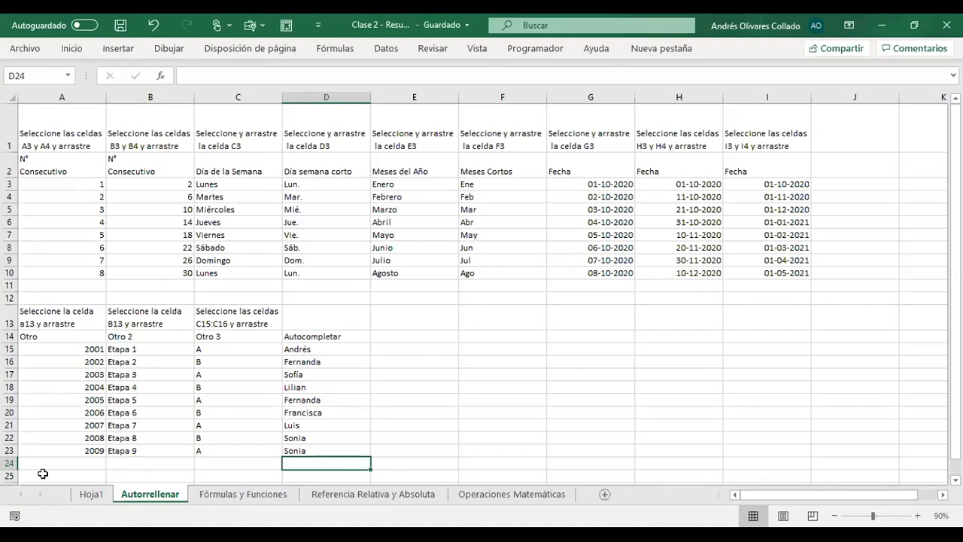
click(249, 497)
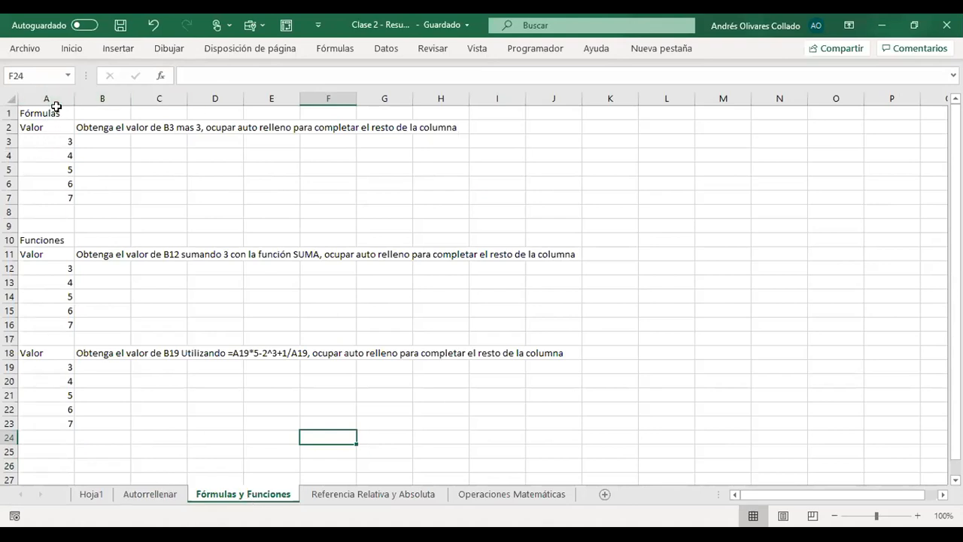
- Enter the formula =A3+3 in B3 and autofill it down to B7
drag(58, 139, 53, 195)
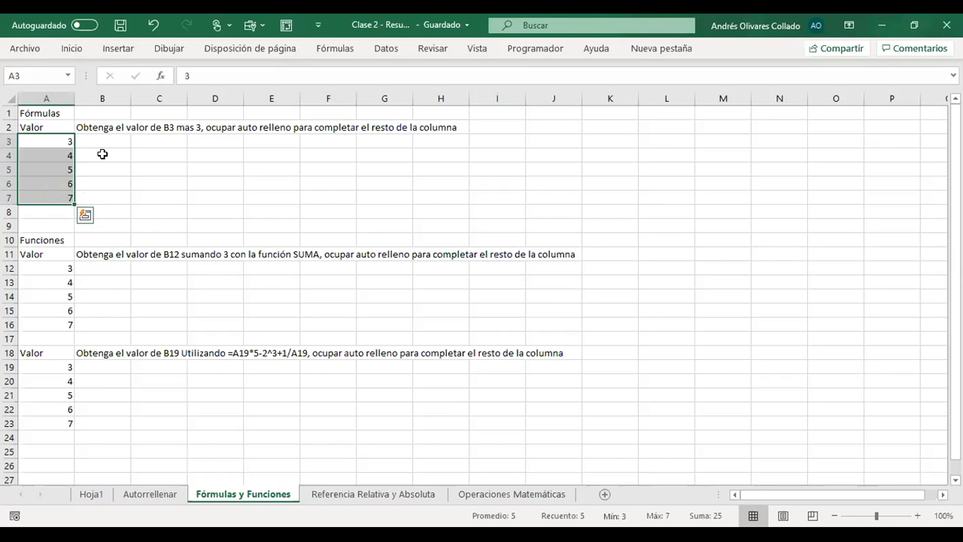
click(64, 143)
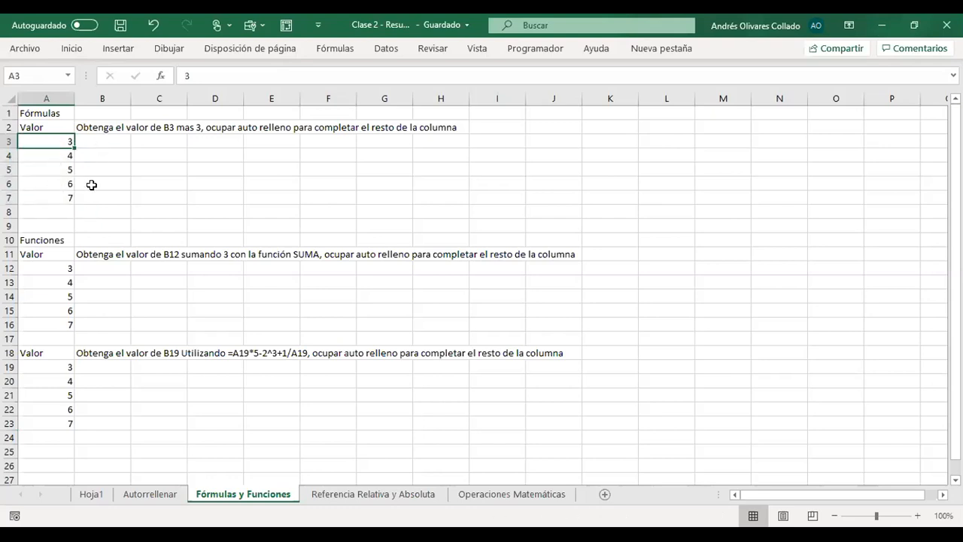
click(109, 140)
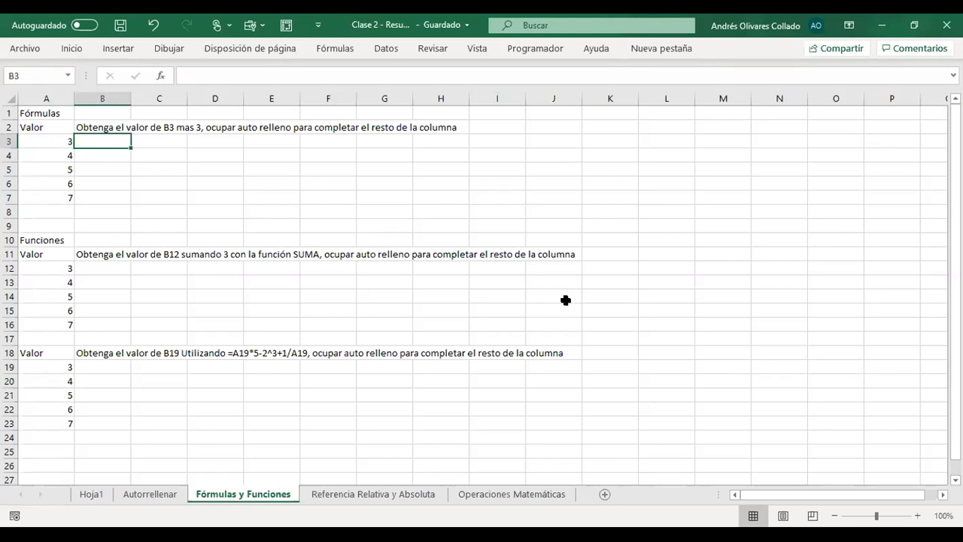
text(=)
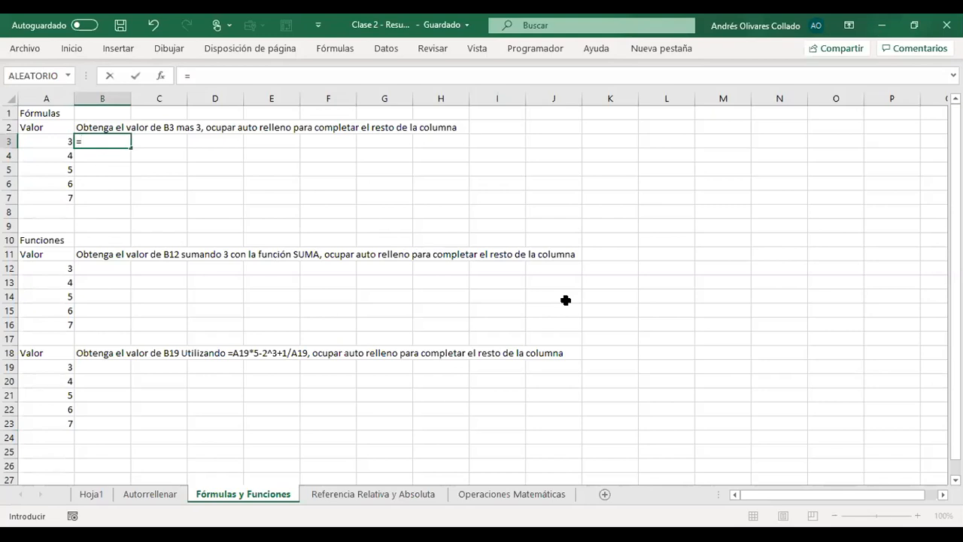
text(B)
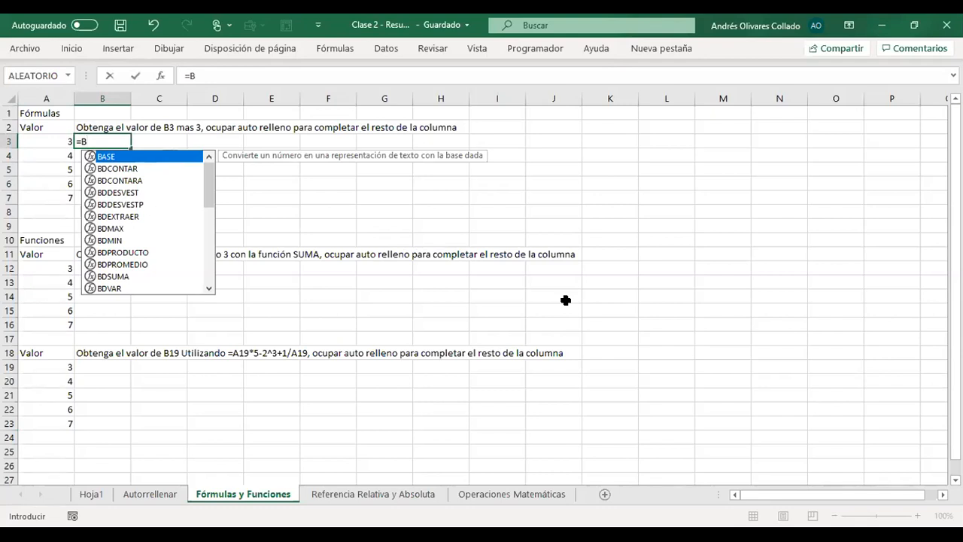
key(BackSpace)
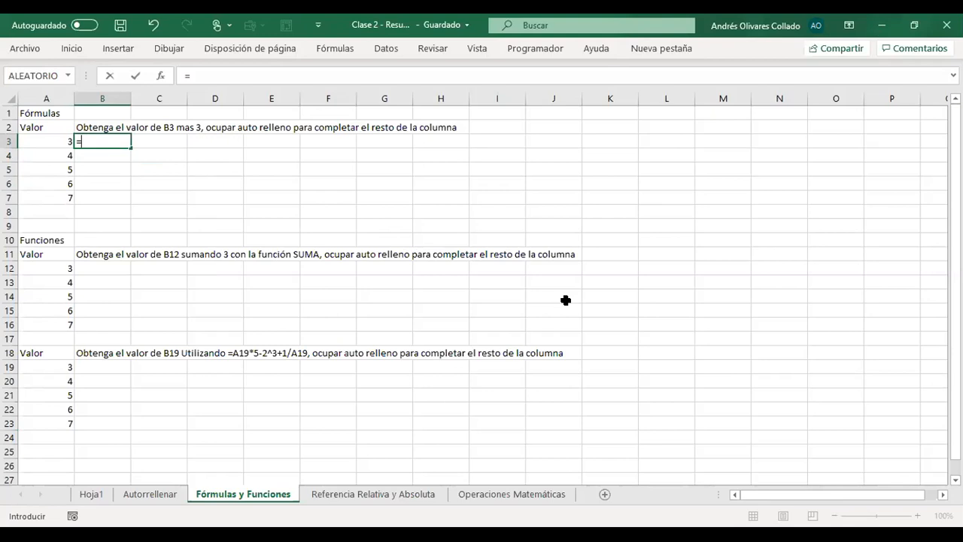
text(a)
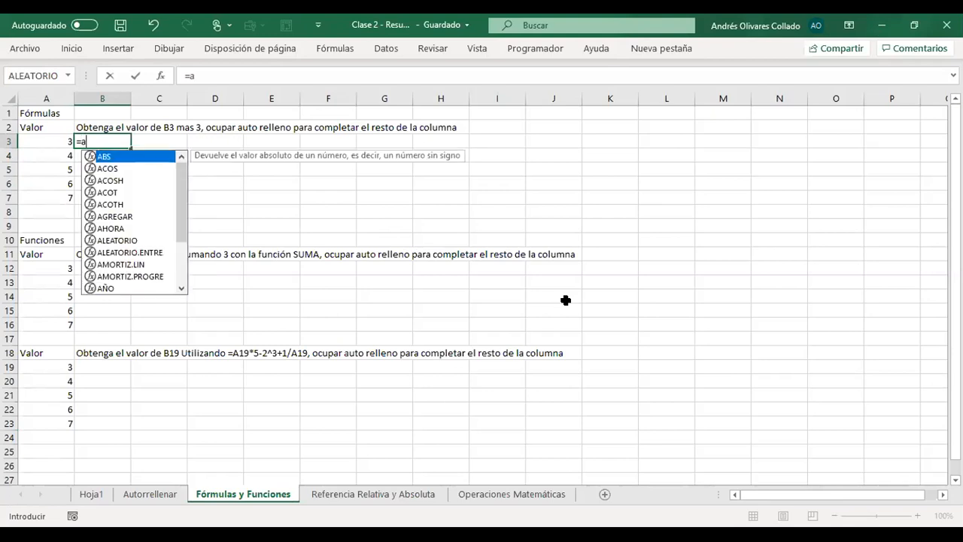
text(3)
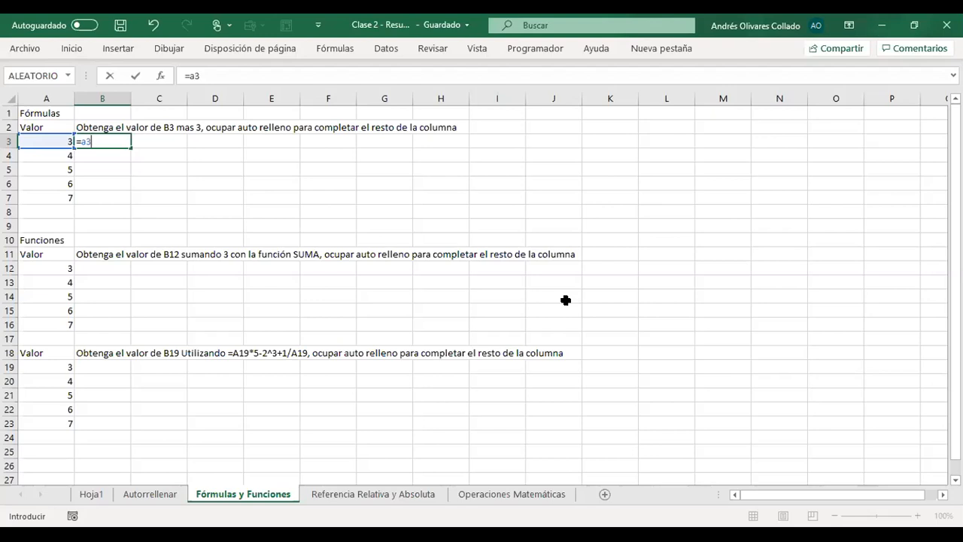
text(+3)
key(Return)
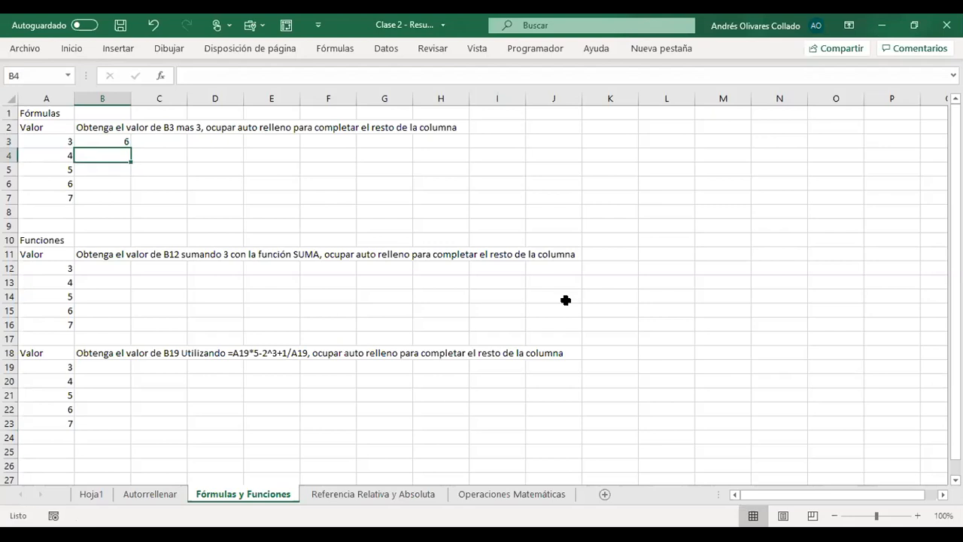
click(109, 142)
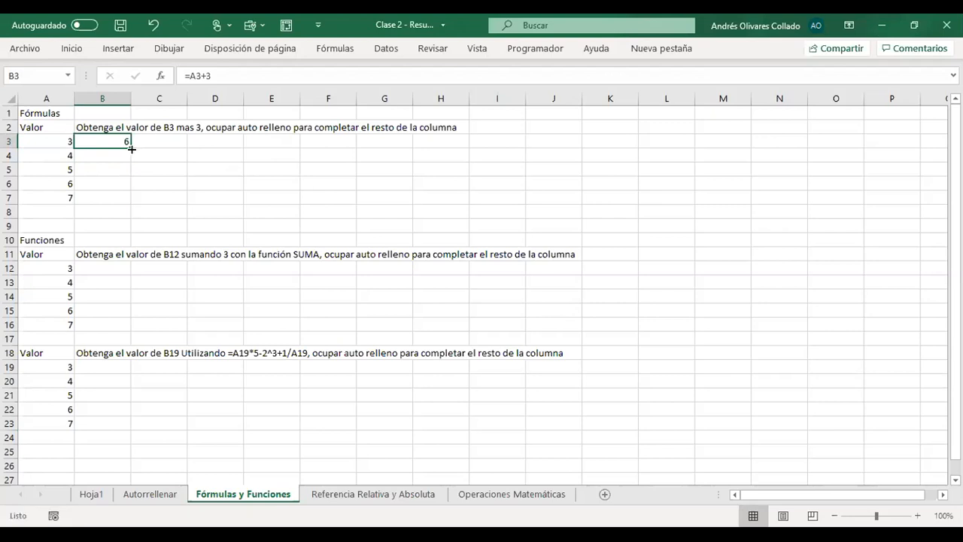
double_click(131, 149)
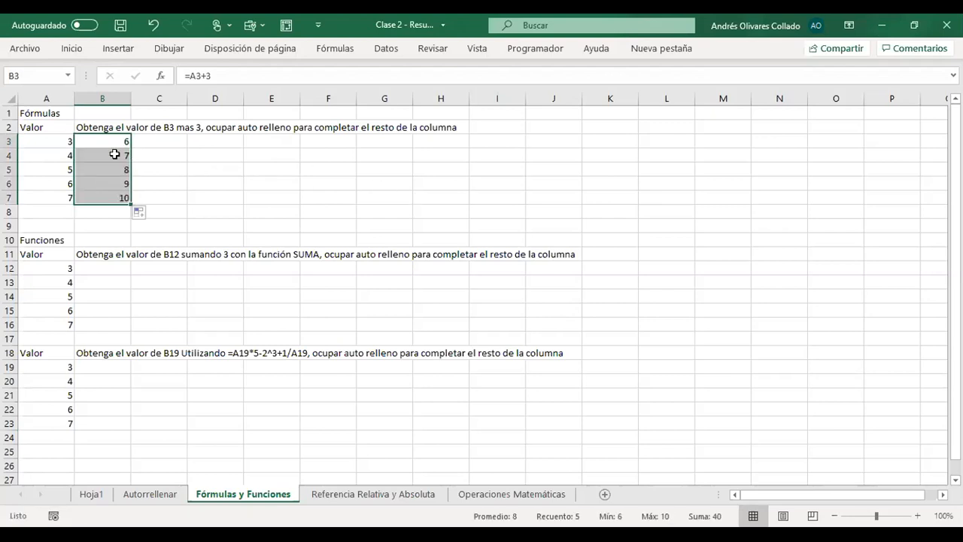
- Compare the filled formulas in B3:B7 with the source values beside them in column A
click(107, 140)
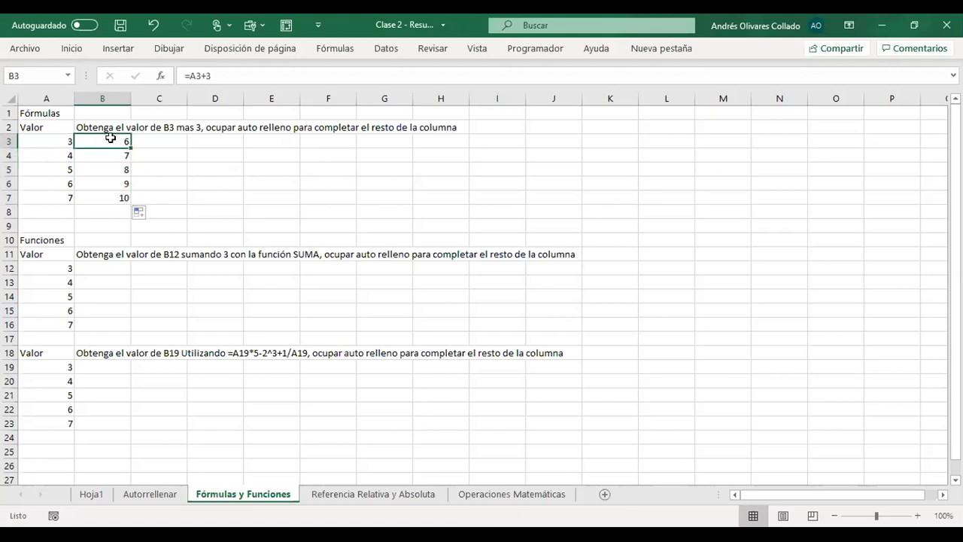
key(Left)
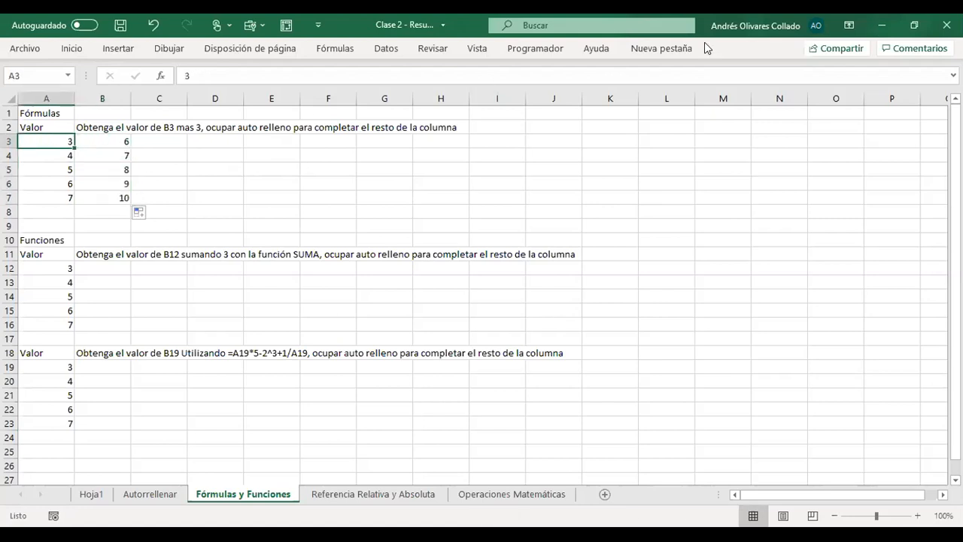
key(Right)
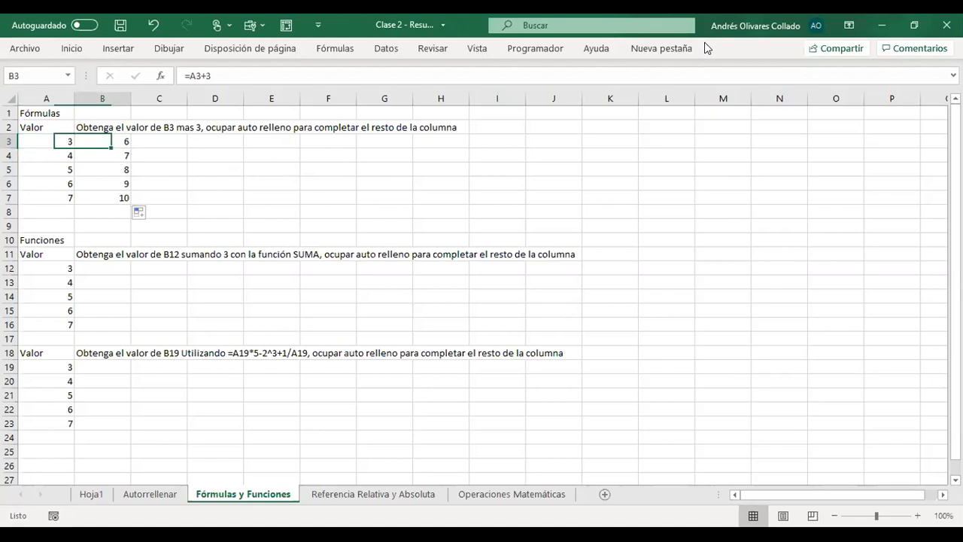
key(Down)
key(Left)
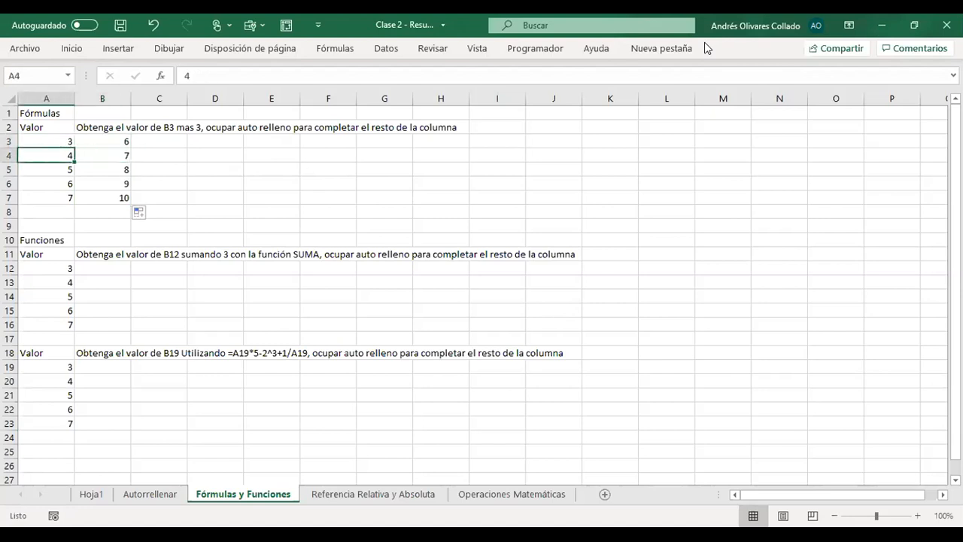
key(Right)
key(Left)
key(Right)
key(Down)
key(Down)
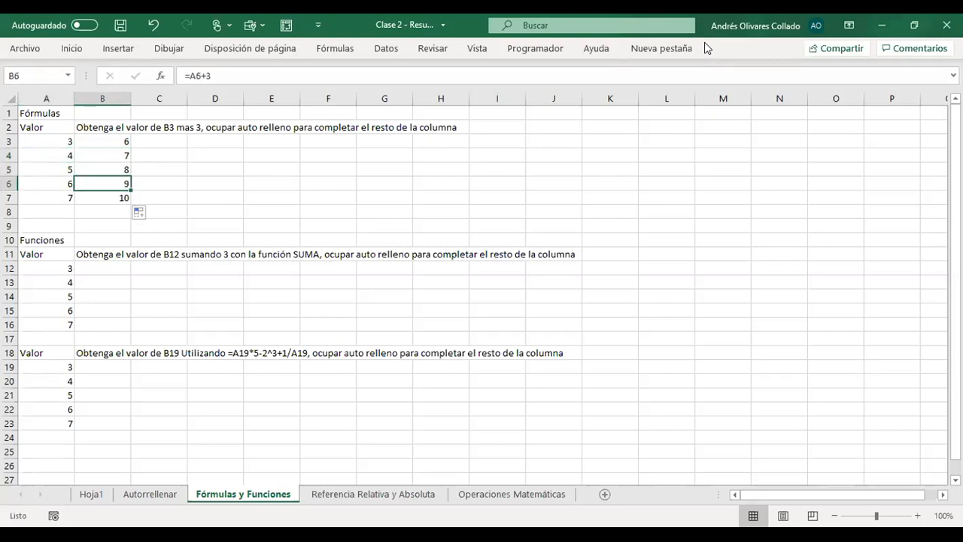
key(Down)
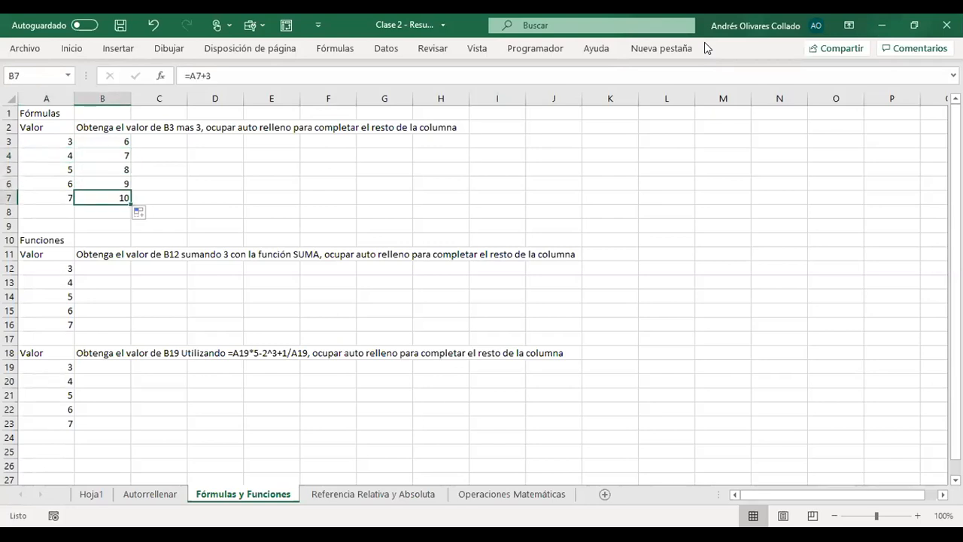
key(Right)
key(Up)
key(Left)
key(Up)
key(Up)
key(Up)
key(Down)
key(Down)
key(Up)
key(Up)
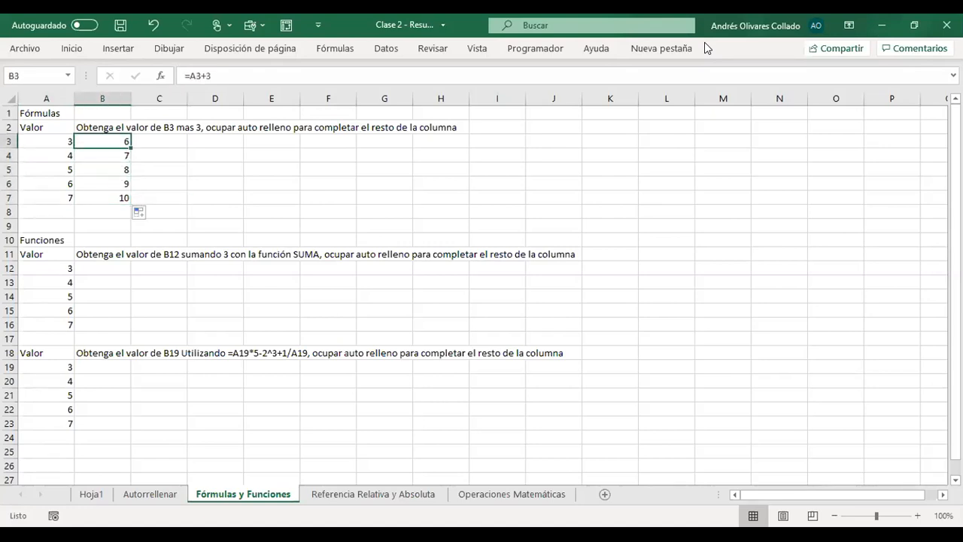
- Examine the cell references used in the B3 and B5 formulas and review the remaining formulas down to B7
key(F2)
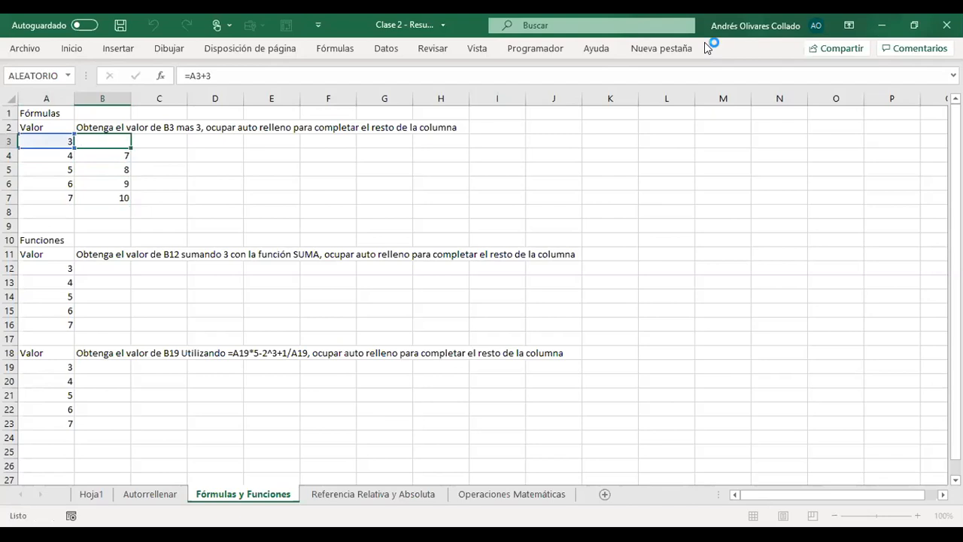
key(Return)
key(Down)
key(F2)
key(Escape)
key(Down)
key(Down)
key(Down)
key(Down)
key(Down)
key(Down)
key(Up)
key(Up)
key(Up)
key(Up)
key(Up)
key(Up)
key(Up)
key(Up)
key(Up)
key(Up)
key(Down)
key(Down)
key(Down)
key(Down)
key(Down)
key(Down)
key(Down)
key(Down)
key(Down)
key(Down)
key(Down)
key(Up)
key(Down)
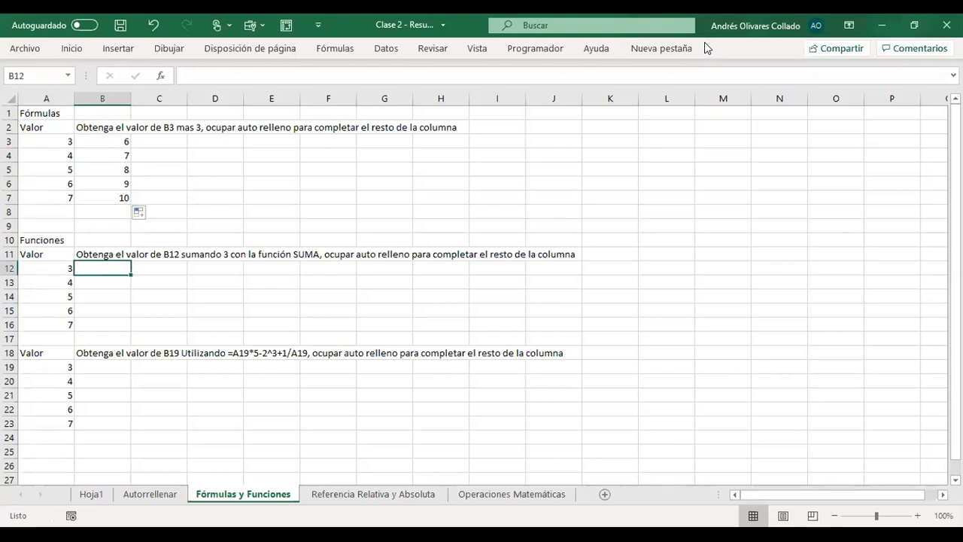
key(Up)
key(Up)
key(Up)
key(Up)
key(Up)
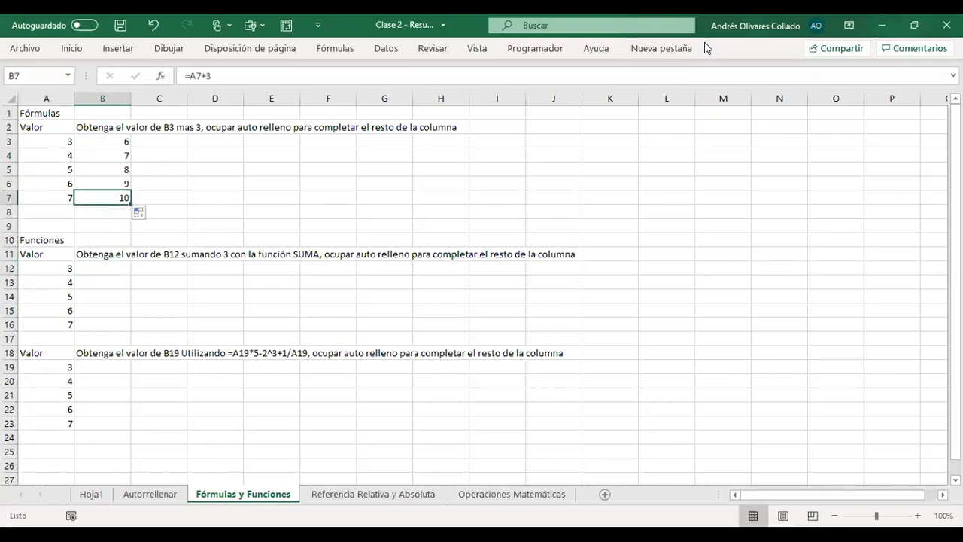
- Enter the function =SUMA(A12;3) in B12, accepting the SUMA suggestion and picking A12 as the first argument
key(Down)
key(Down)
key(Down)
key(Down)
key(Down)
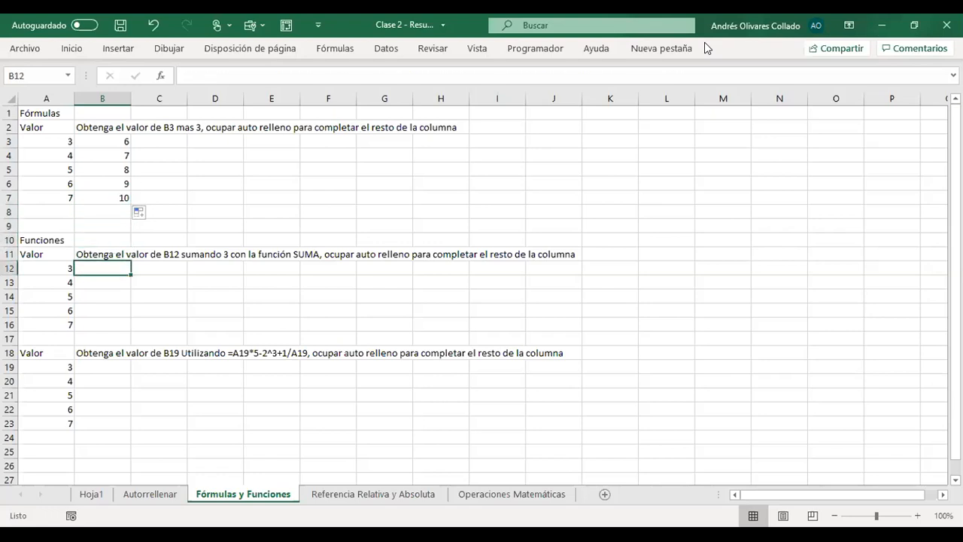
text(=)
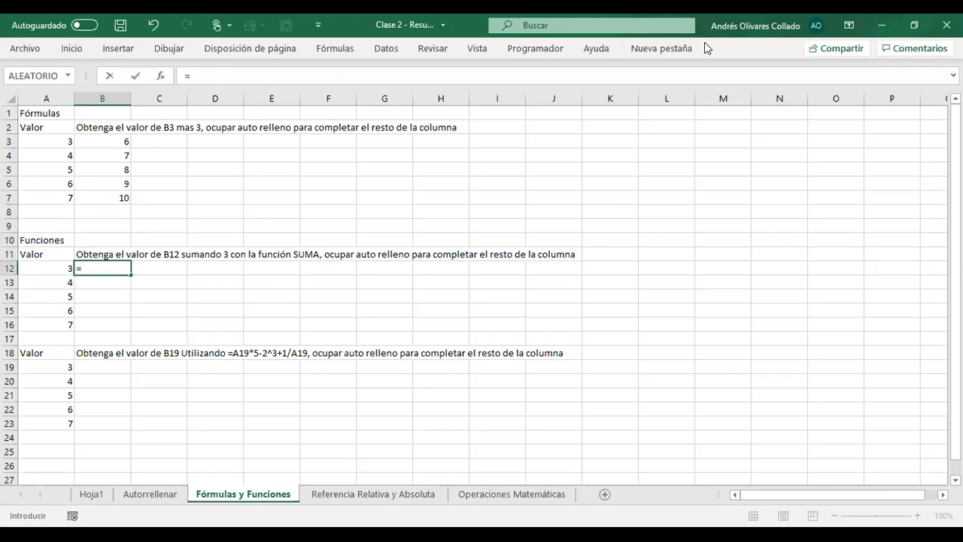
text(suma)
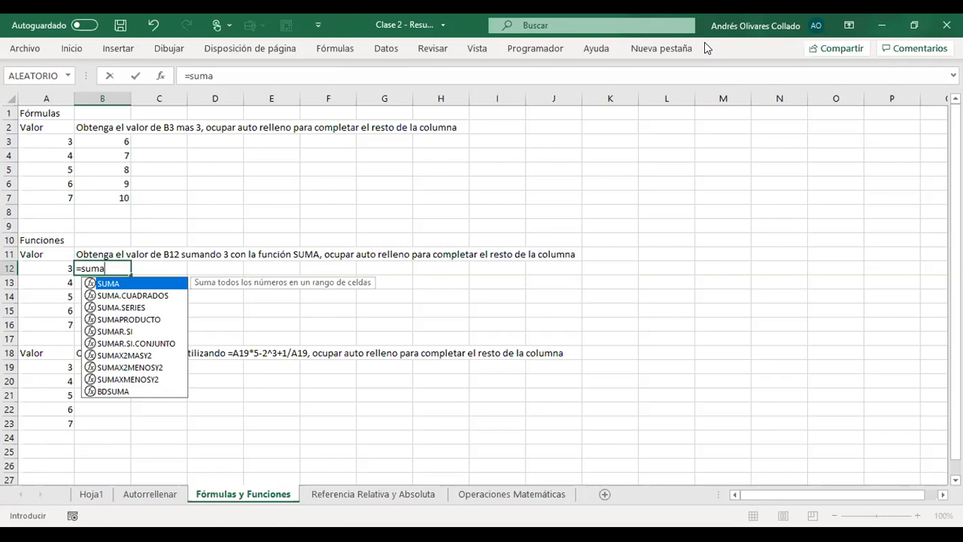
key(Tab)
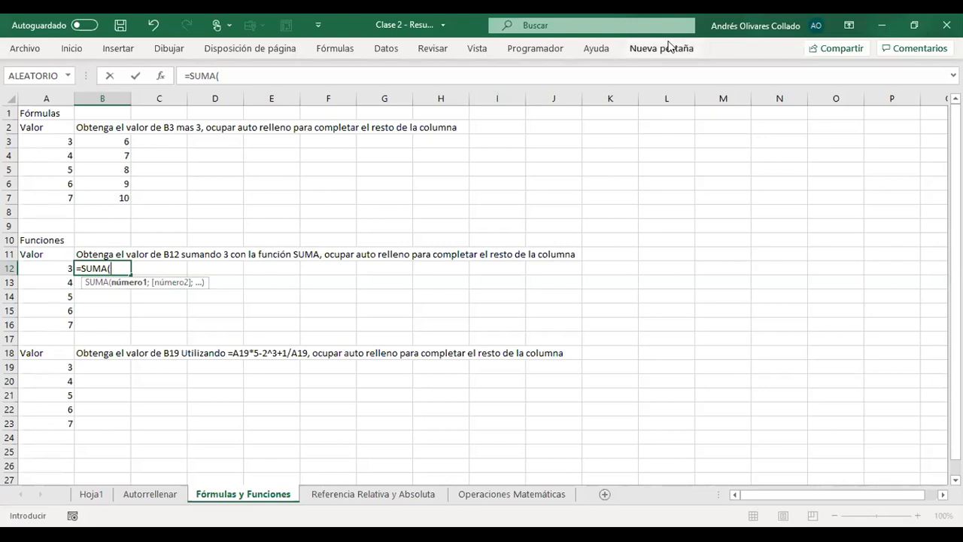
click(53, 267)
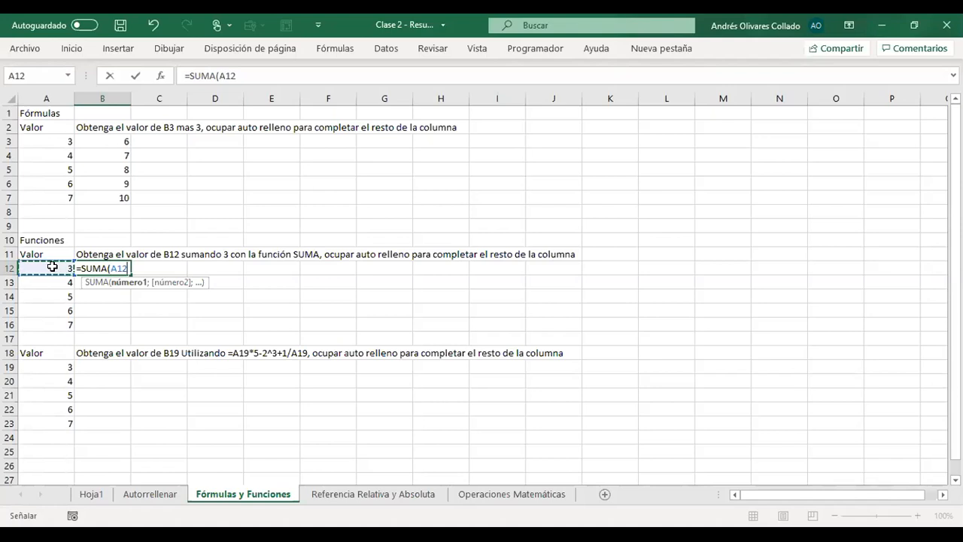
text(;)
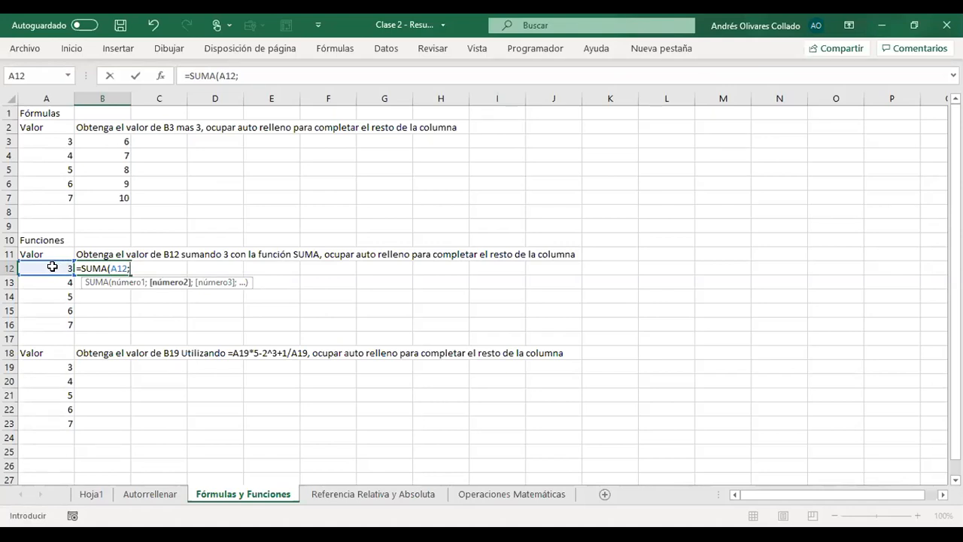
text(3))
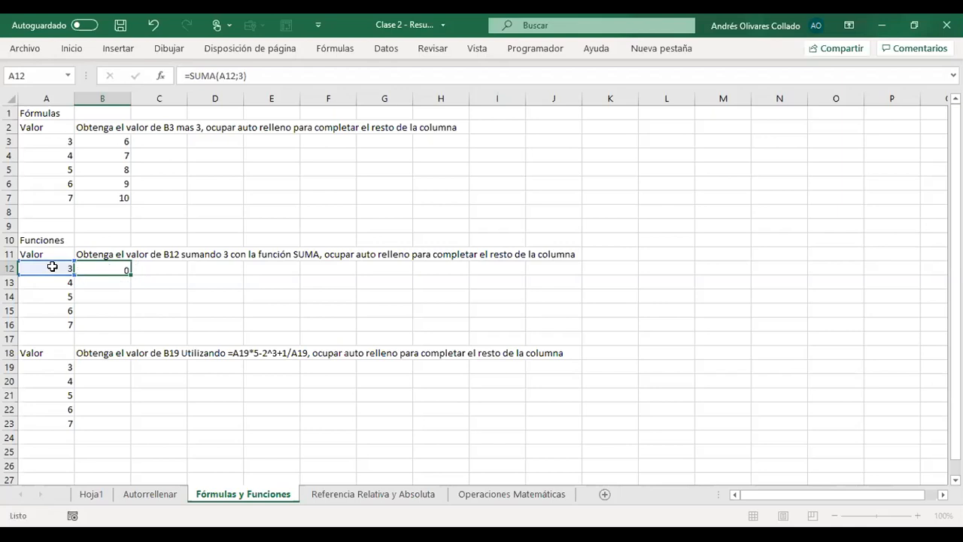
key(Return)
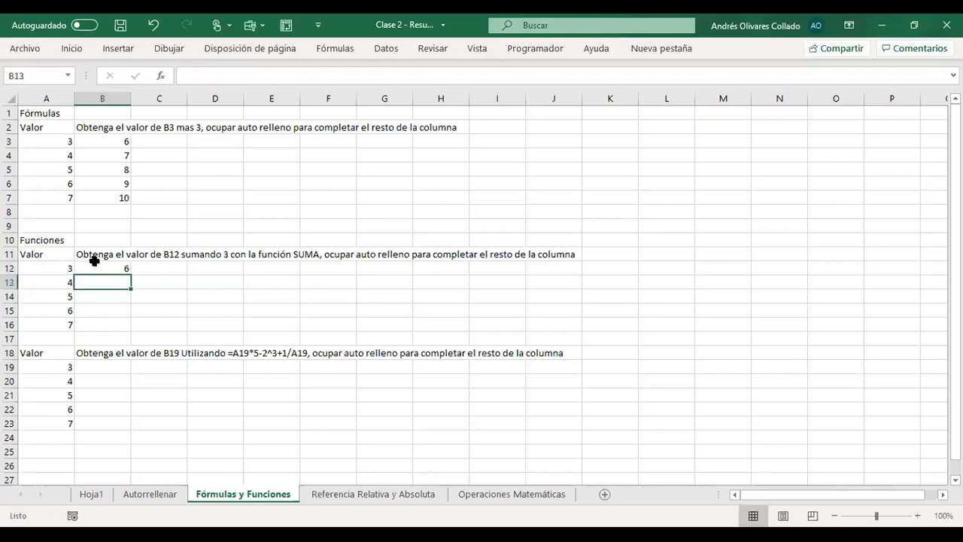
- Autofill the SUMA formula from B12 down to B16 and compare it with the formula in B3
click(103, 269)
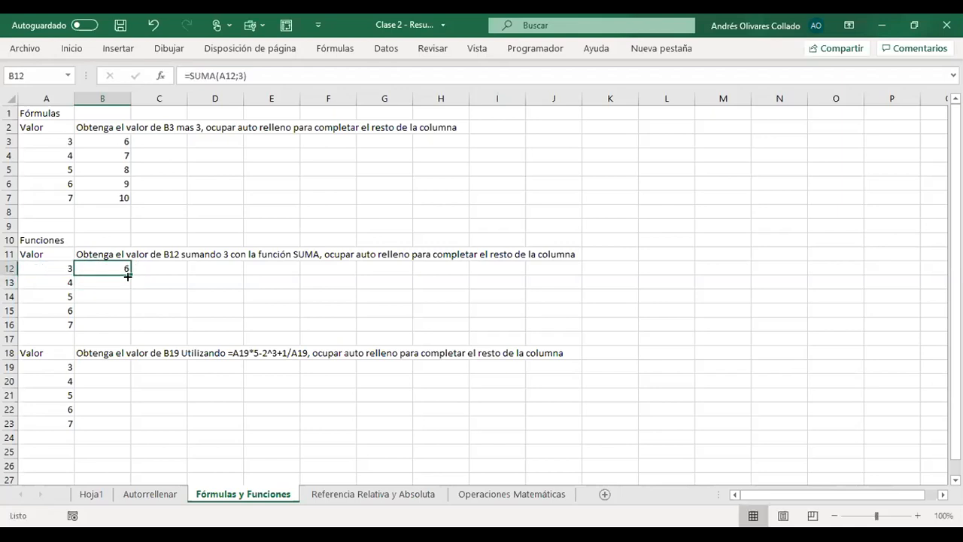
drag(128, 276, 123, 330)
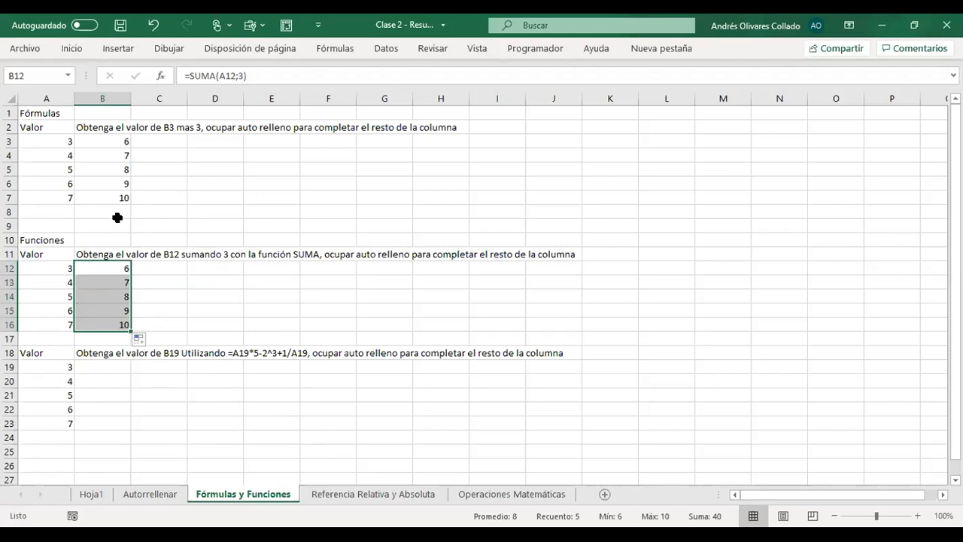
click(113, 143)
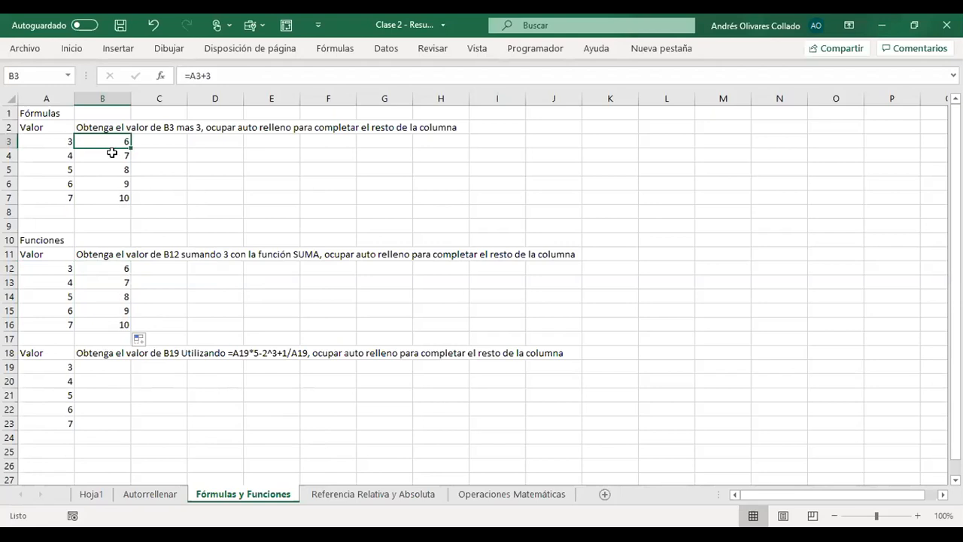
click(124, 269)
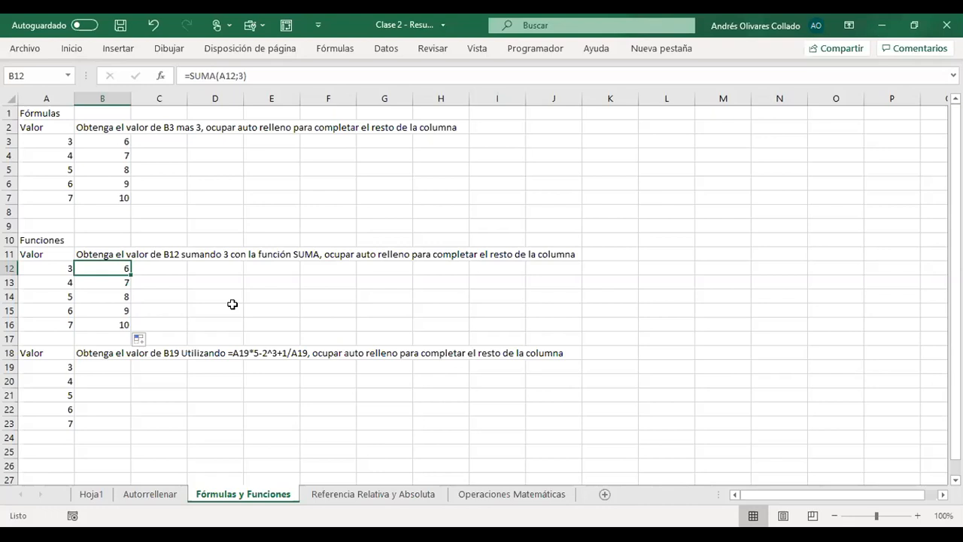
- Enter the formula =A19*5-2^3+1/A19 in B19, picking A19 as the reference both times
click(90, 372)
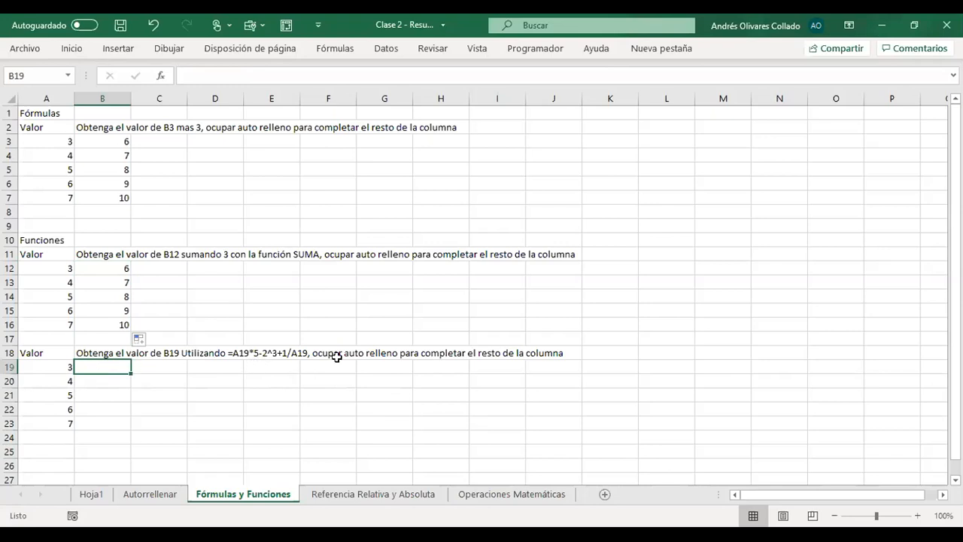
text(=)
key(Left)
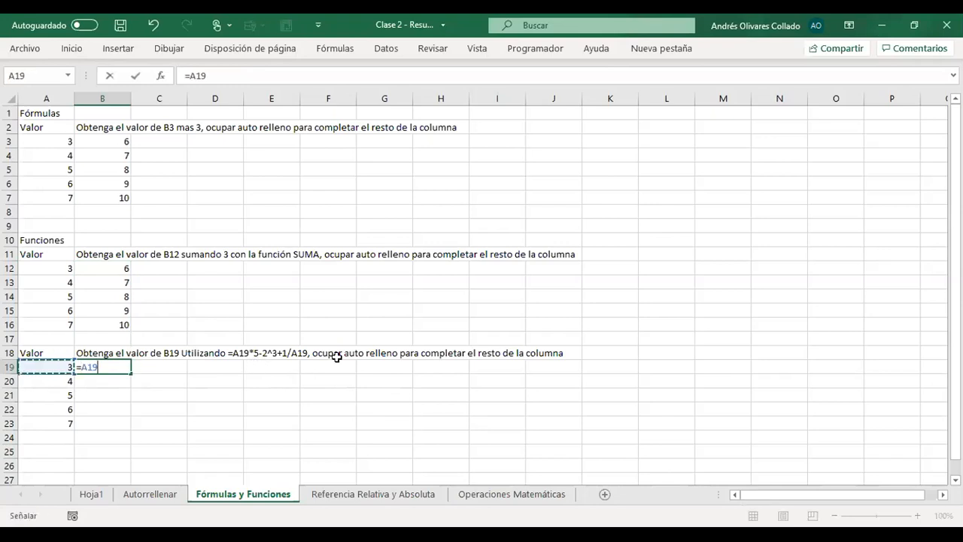
text(*)
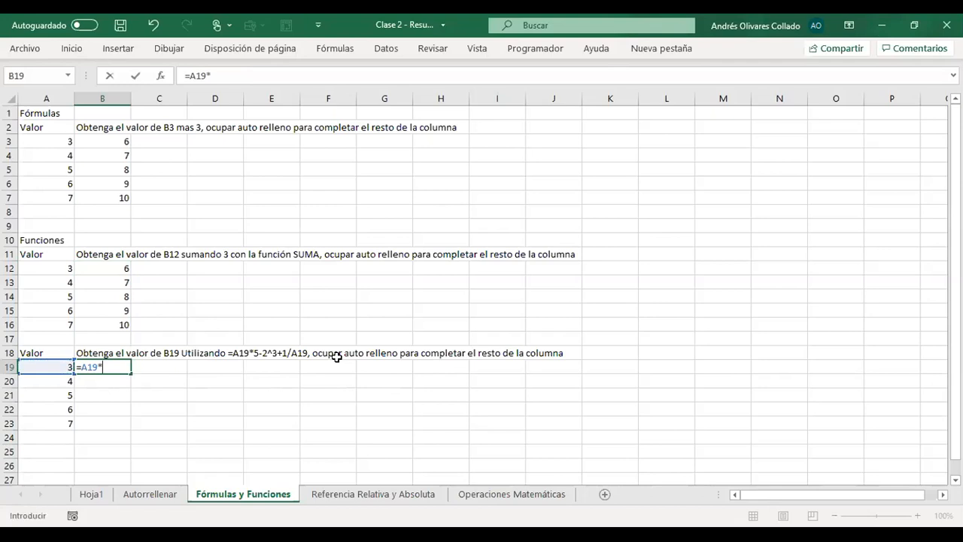
text(5-2^)
text(3+1/)
key(Left)
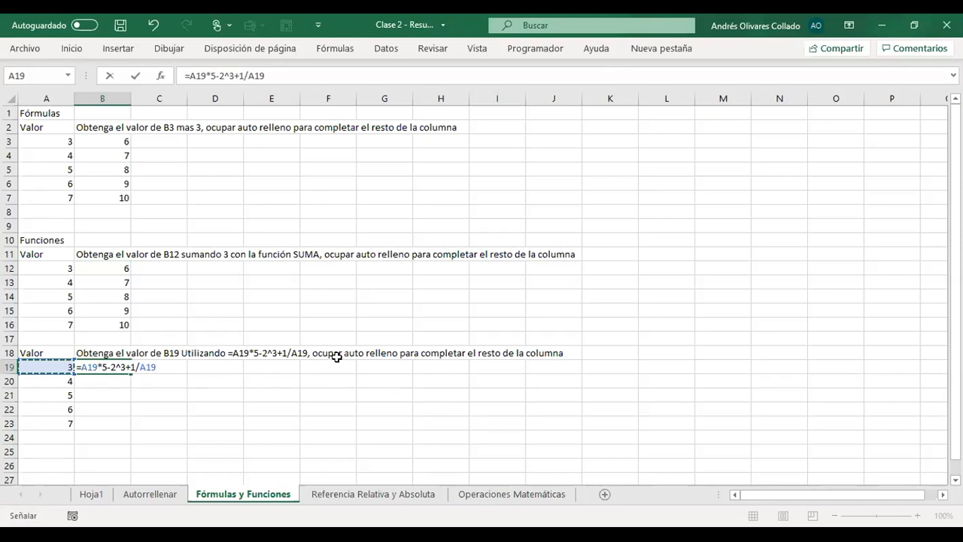
key(Return)
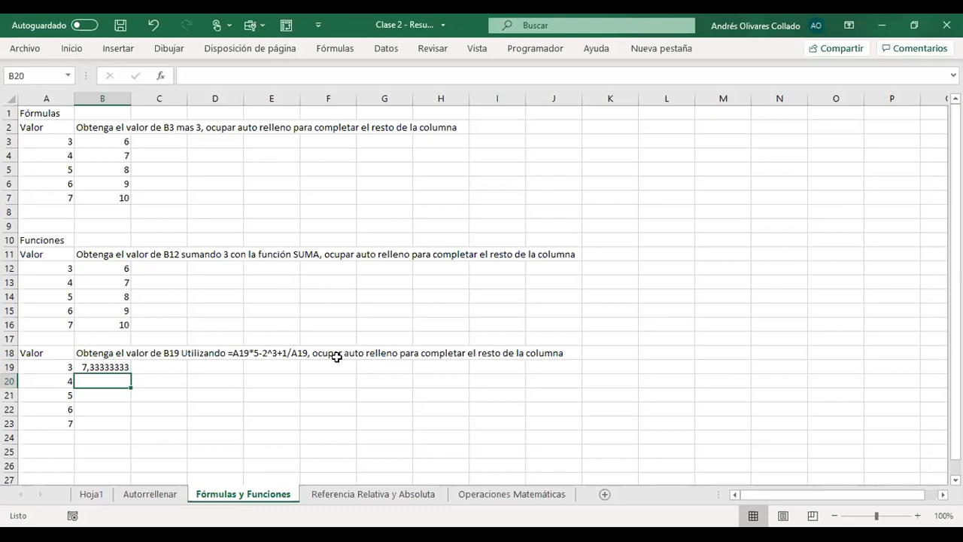
- Autofill the formula from B19 down to B23 and check the copied formula in B21
click(119, 369)
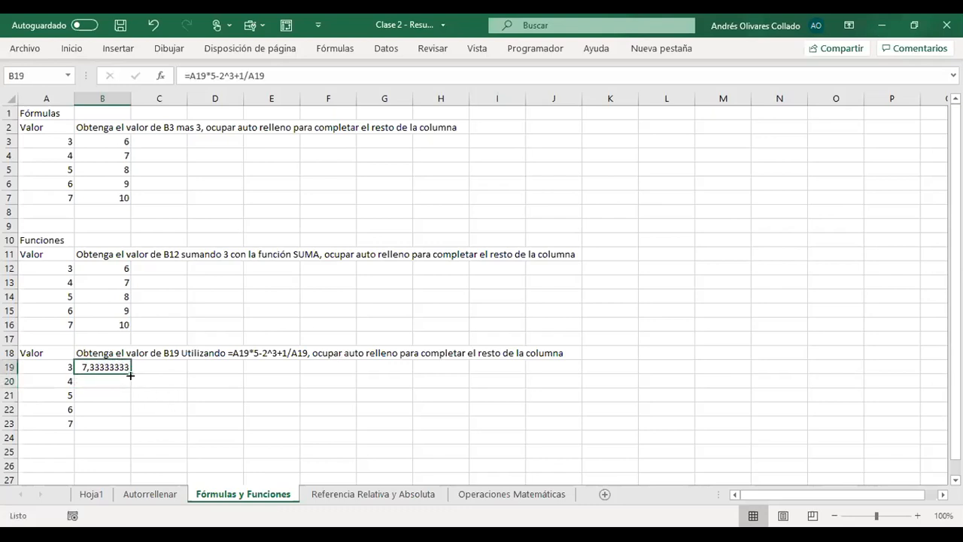
drag(130, 374, 132, 429)
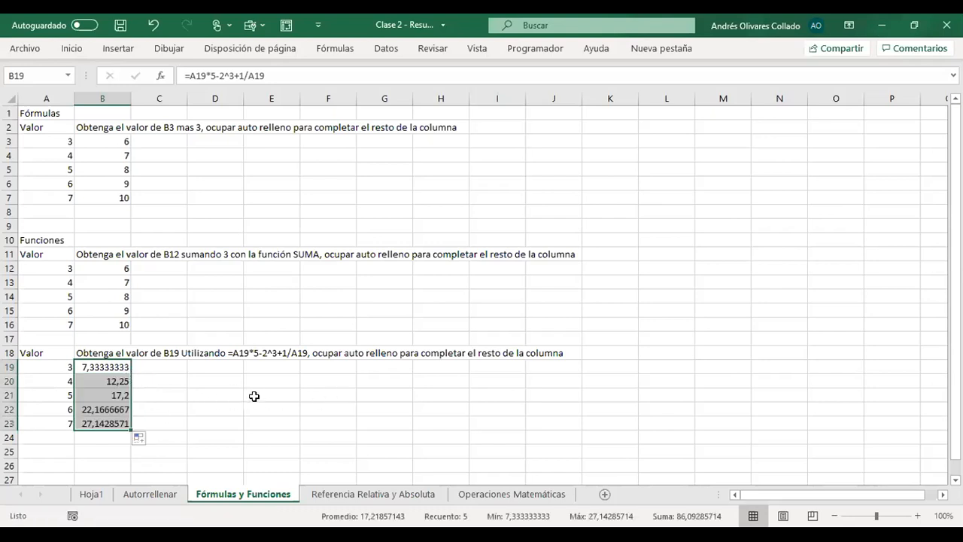
key(Down)
key(Down)
key(Down)
key(Down)
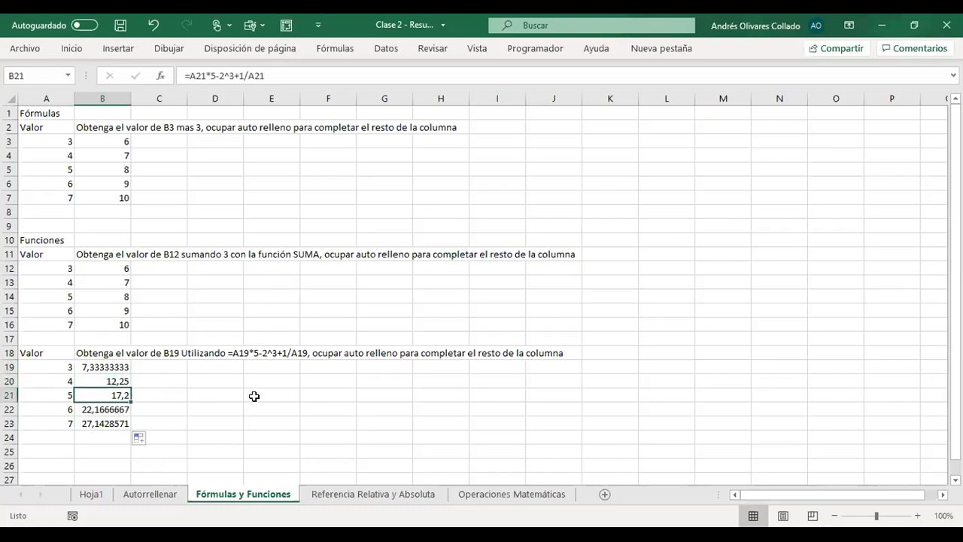
key(Up)
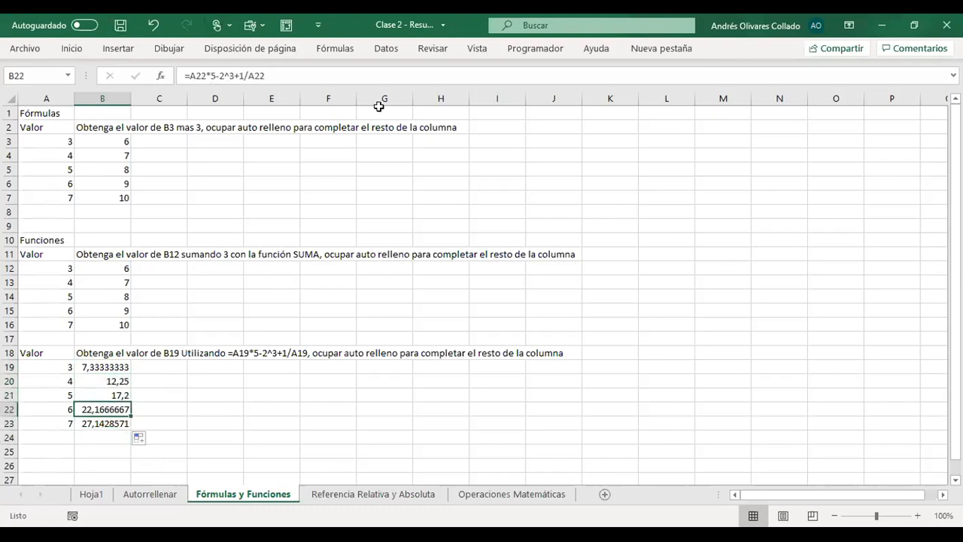
- Examine the cell references used in each formula from B19 to B23
key(Up)
key(Up)
key(Up)
key(Up)
key(Down)
key(Down)
key(Down)
key(Down)
key(Down)
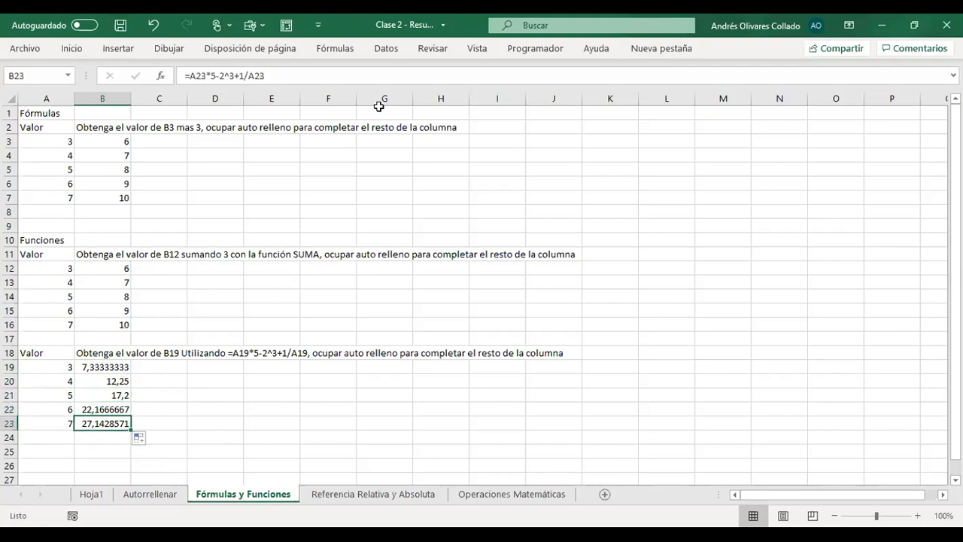
key(Down)
- Go back to the SUMA exercise and review the function arguments in each cell from B12 to B16
key(Up)
key(Up)
key(Up)
key(Up)
key(Up)
key(Up)
key(Up)
key(Up)
key(Up)
key(Up)
key(Up)
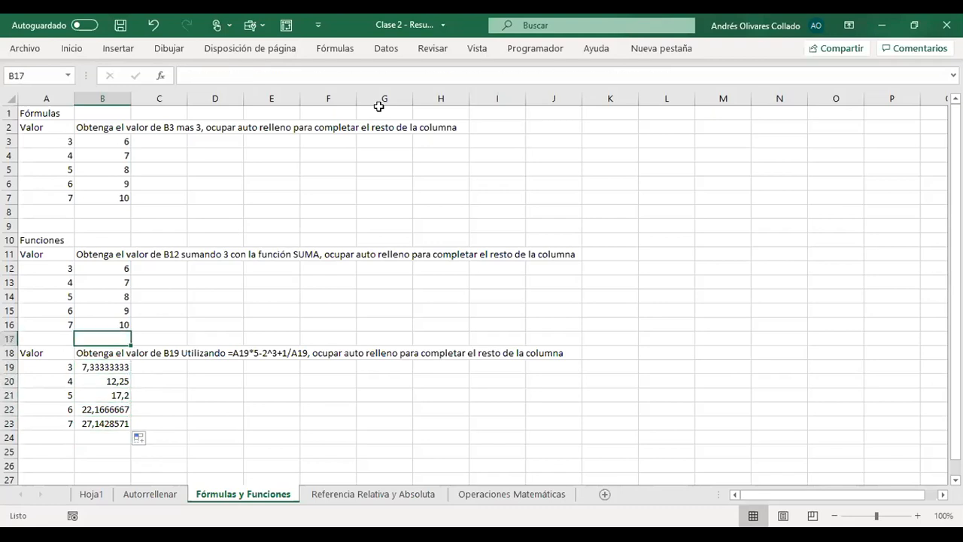
key(Up)
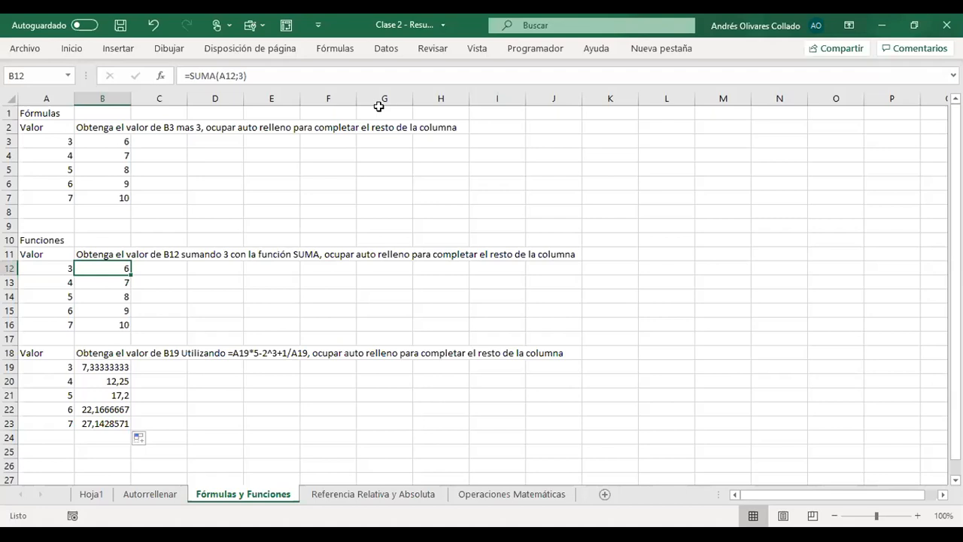
key(Down)
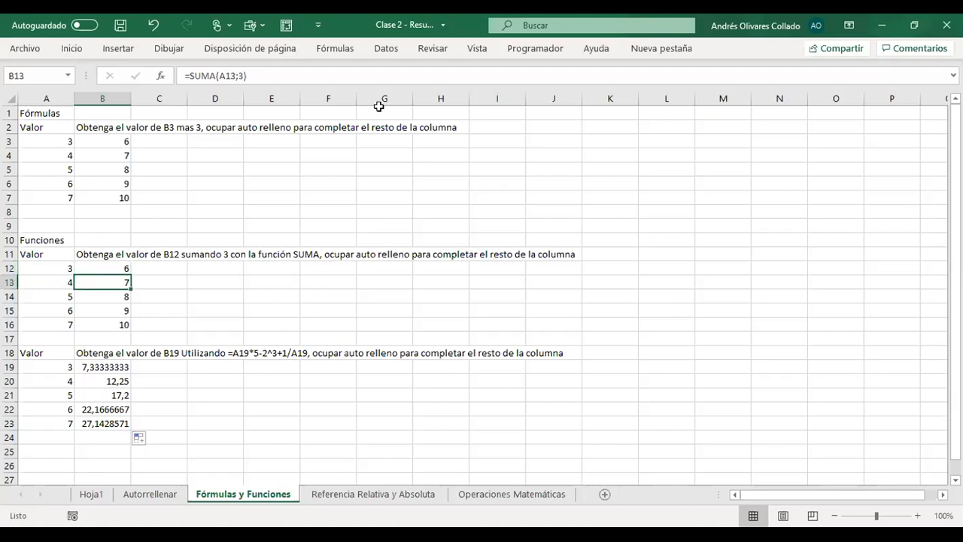
key(Down)
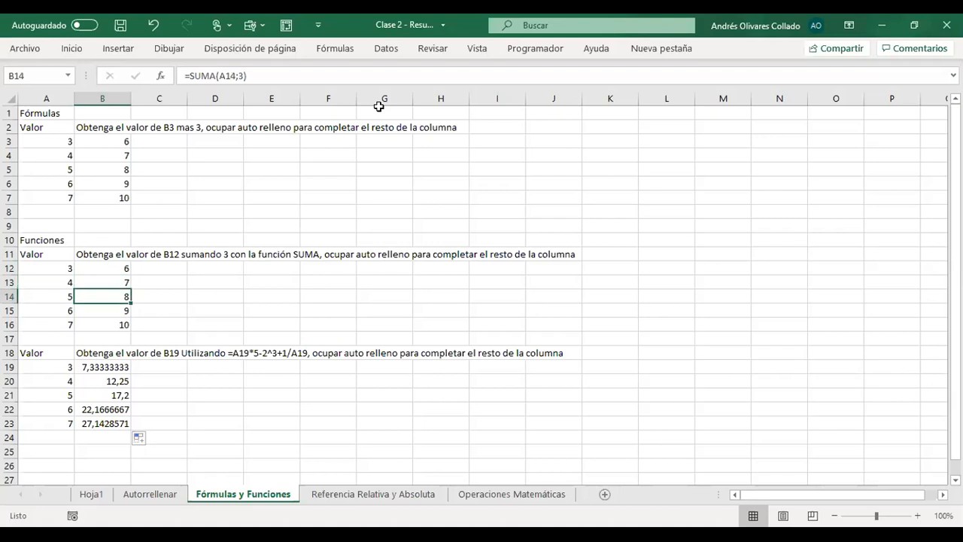
key(Down)
key(Down)
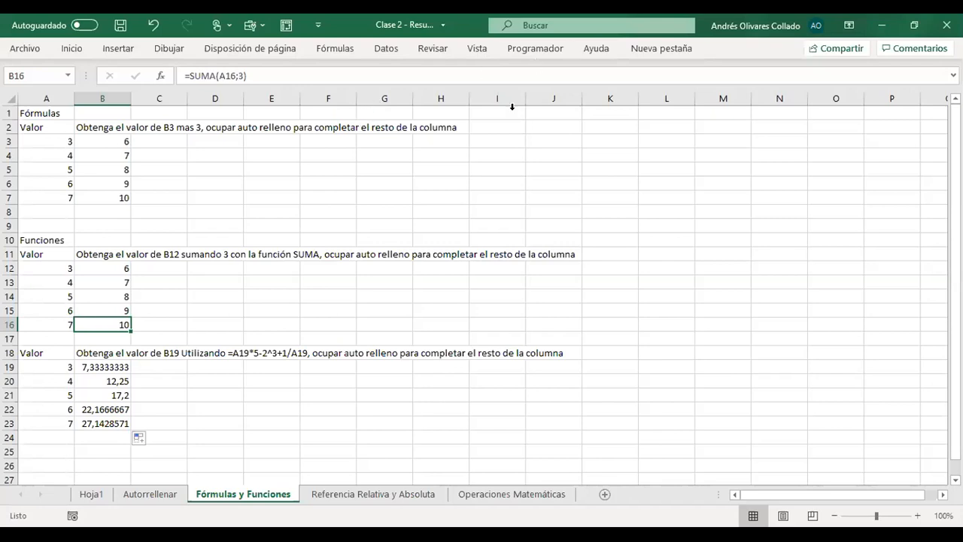
- On the Referencia Relativa y Absoluta sheet, autofill the formula in C5 down to C9
click(340, 495)
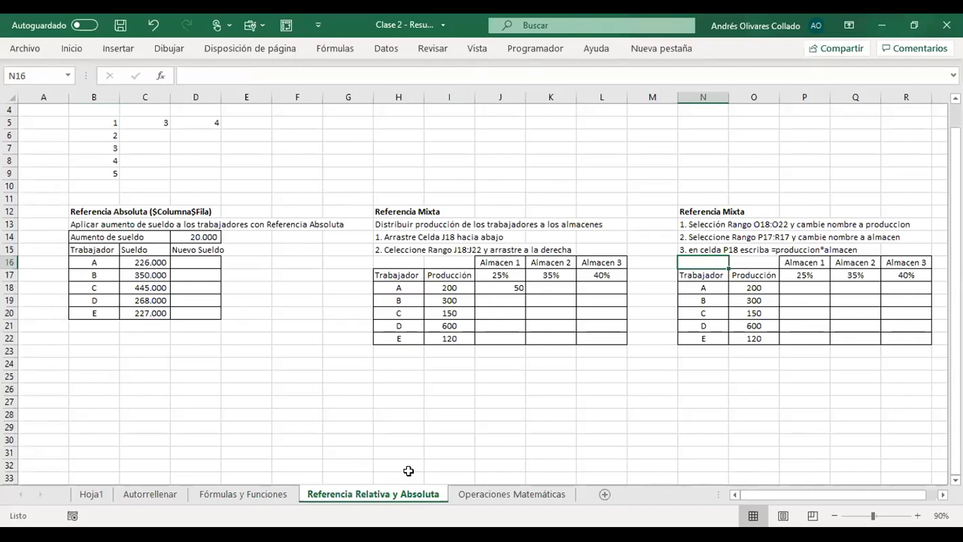
scroll(409, 466, up, 1)
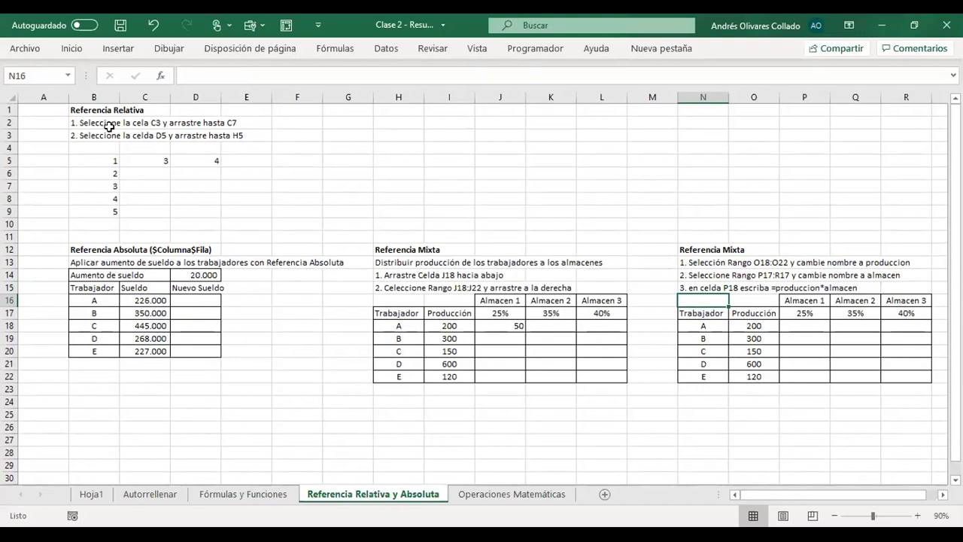
click(155, 159)
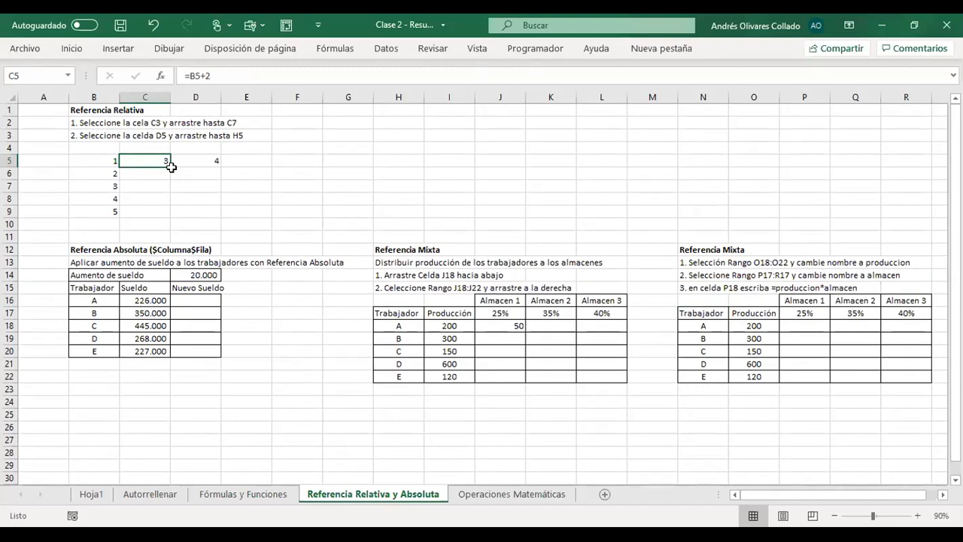
drag(171, 169, 170, 216)
drag(144, 160, 146, 204)
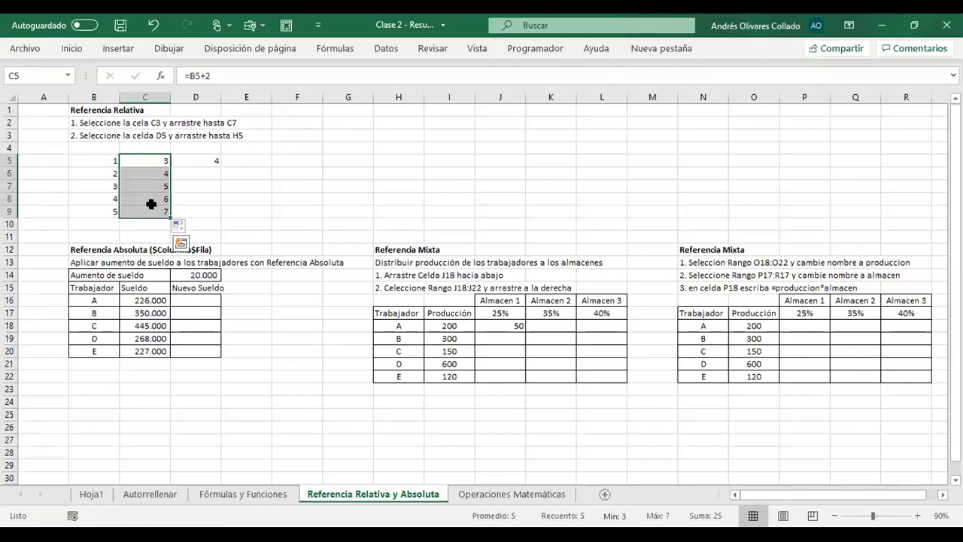
click(339, 193)
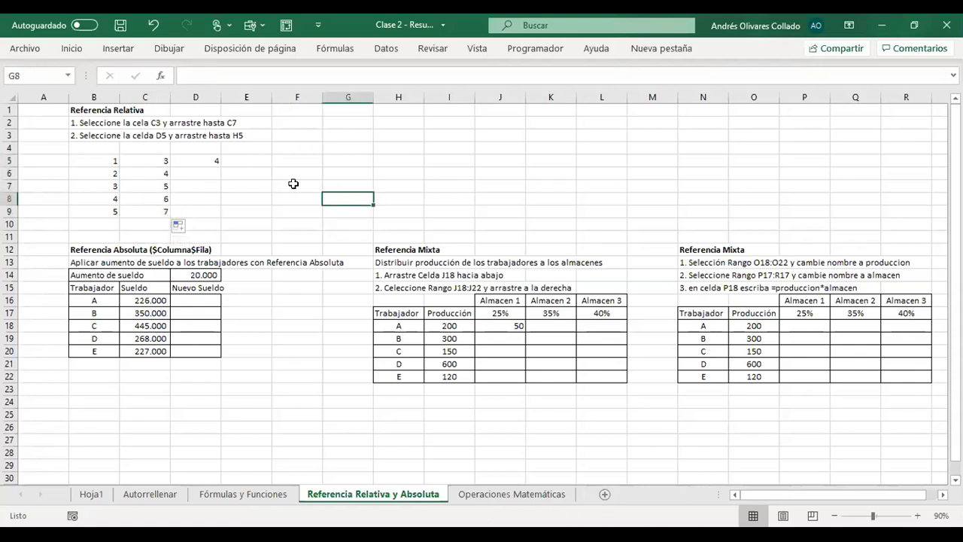
- Compare the relative references in the filled formulas from C5 to C8 with the column B values beside them
click(151, 160)
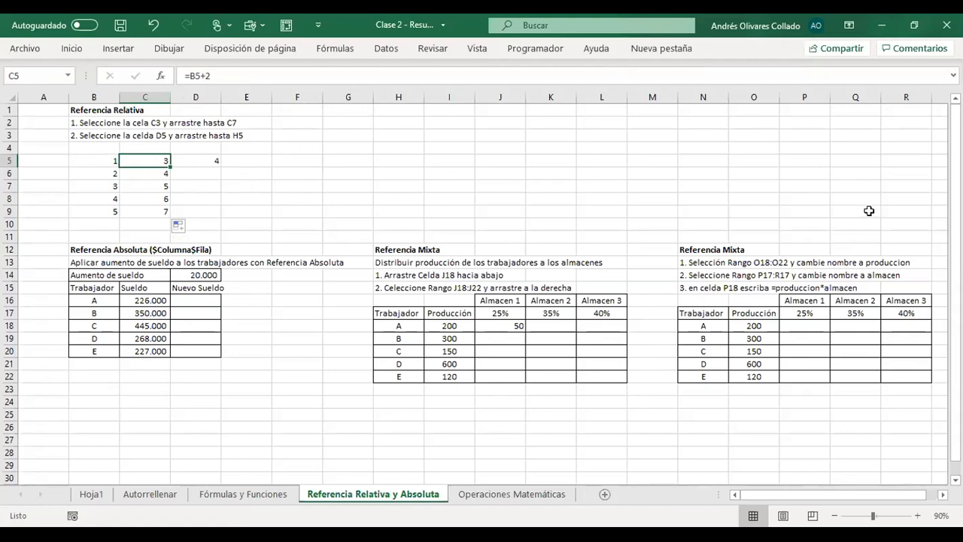
key(Down)
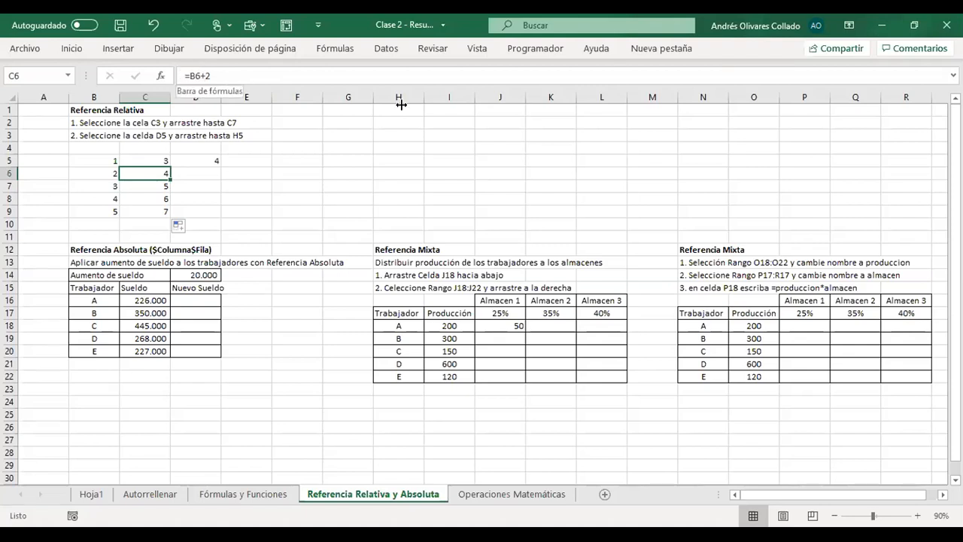
key(Down)
key(Down)
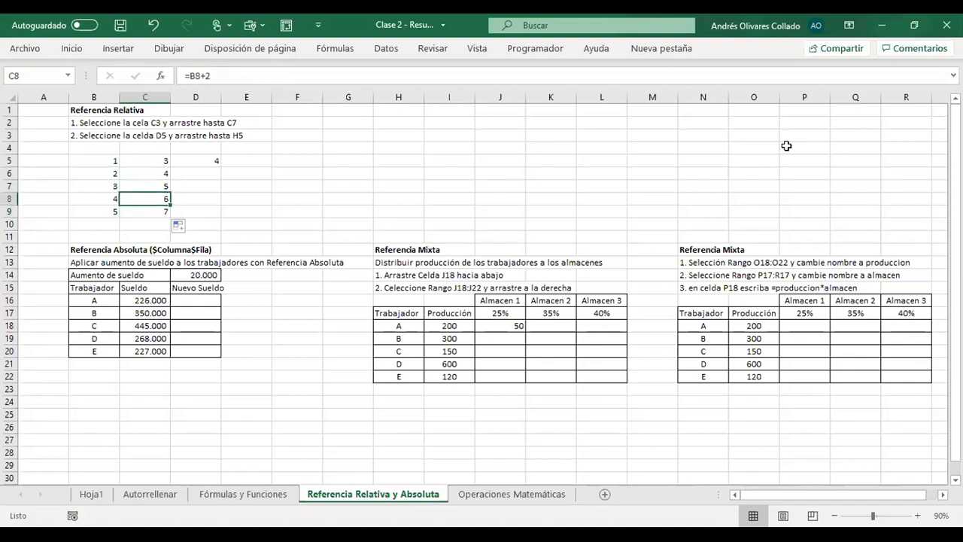
key(F2)
key(Escape)
key(Up)
key(Up)
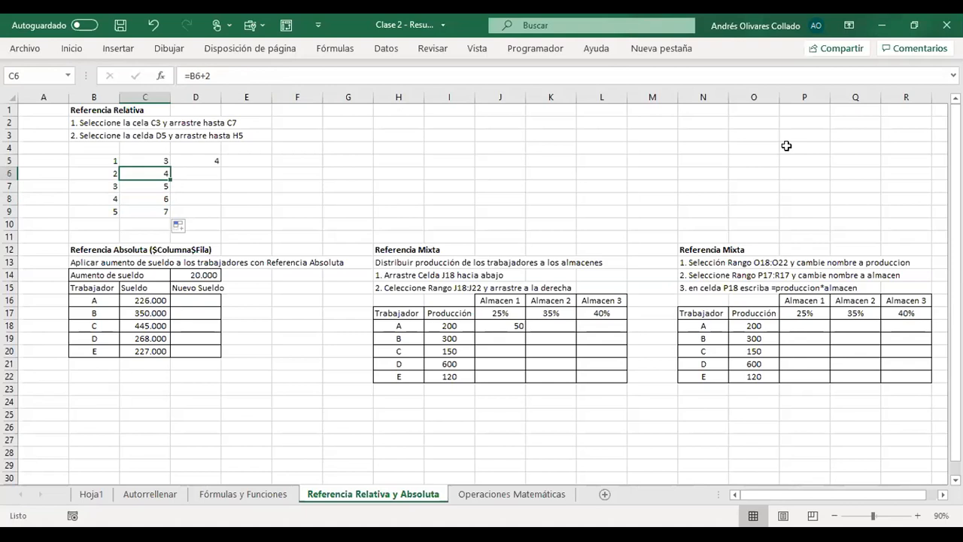
key(Down)
key(Up)
- Open the formulas in C5 to C8 one after another to examine which column B cell each one references
key(F2)
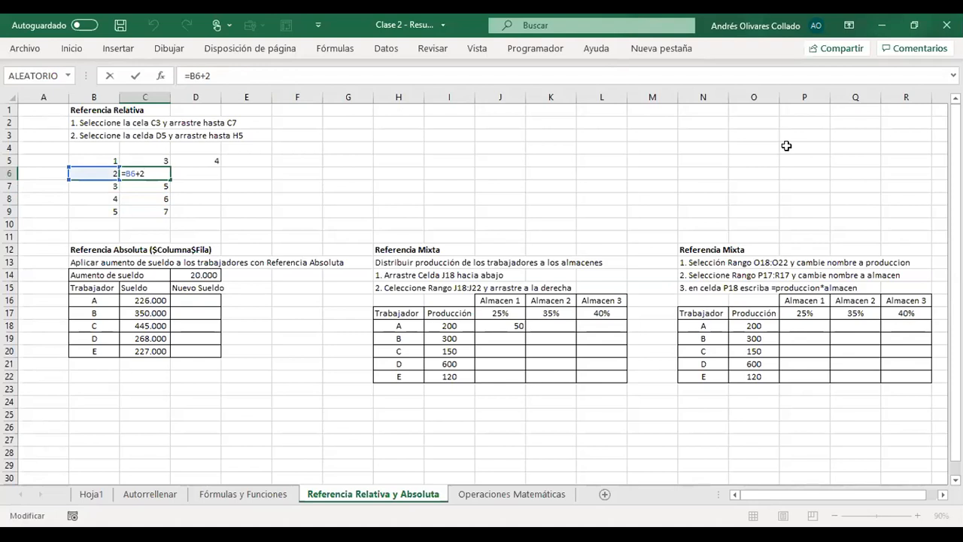
key(Escape)
key(Down)
key(Up)
key(Up)
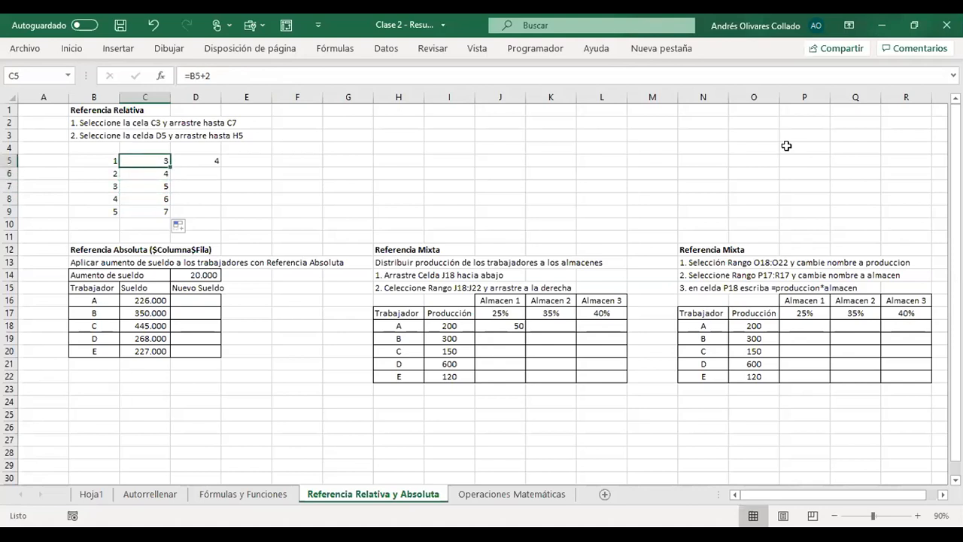
key(F2)
key(Escape)
key(Down)
key(F2)
key(Return)
key(F2)
key(Return)
key(F2)
key(Return)
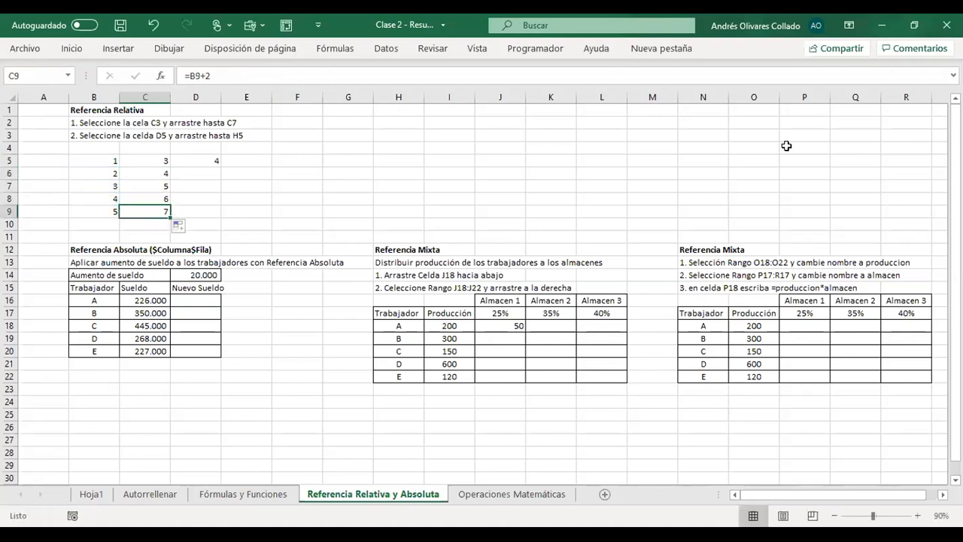
key(Up)
key(Up)
key(Up)
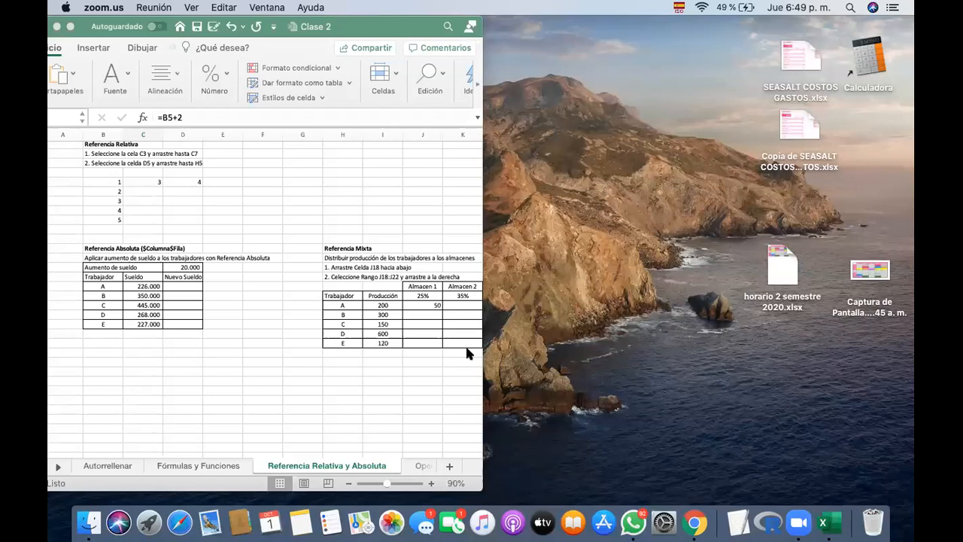
- In the Clase 2 workbook on the Mac, autofill the C5 formula down to C9, then switch to Zoom
click(159, 185)
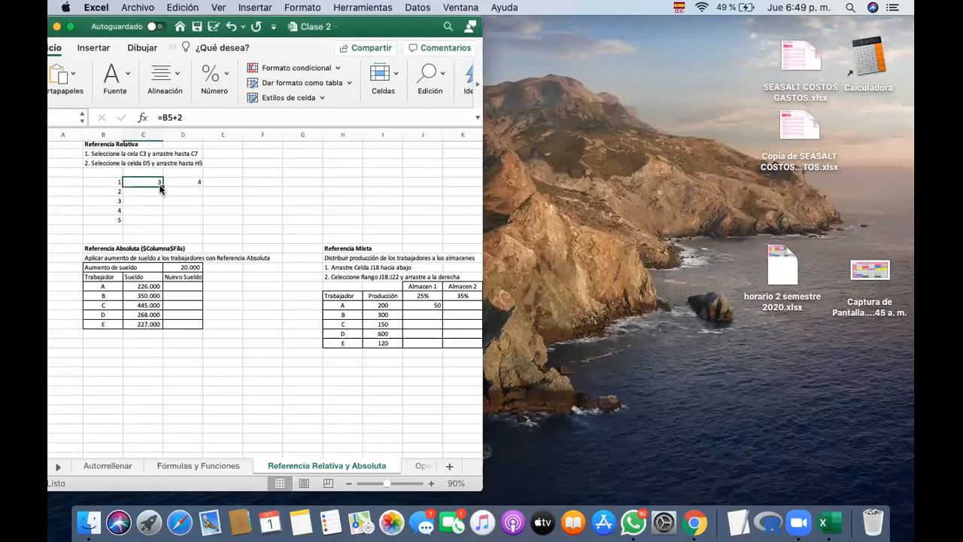
drag(160, 188, 161, 223)
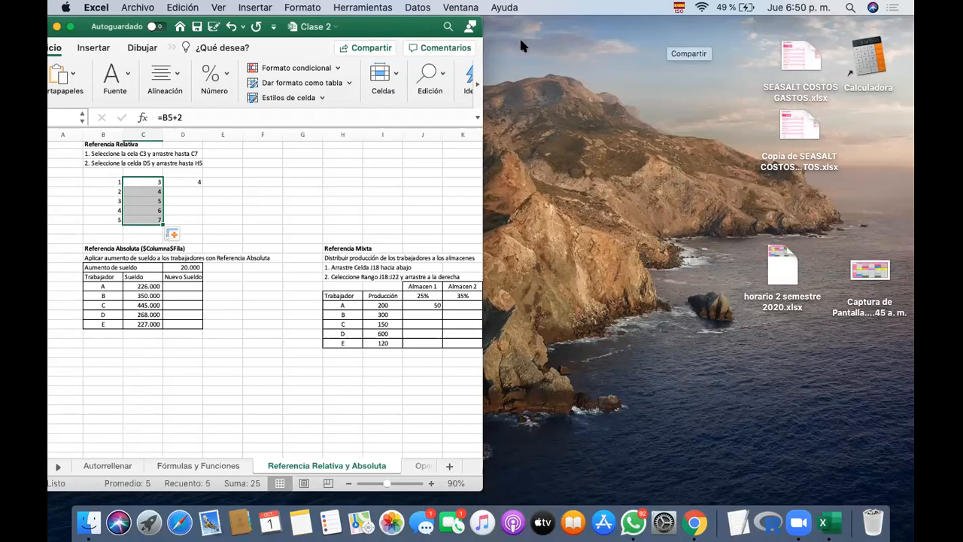
click(425, 112)
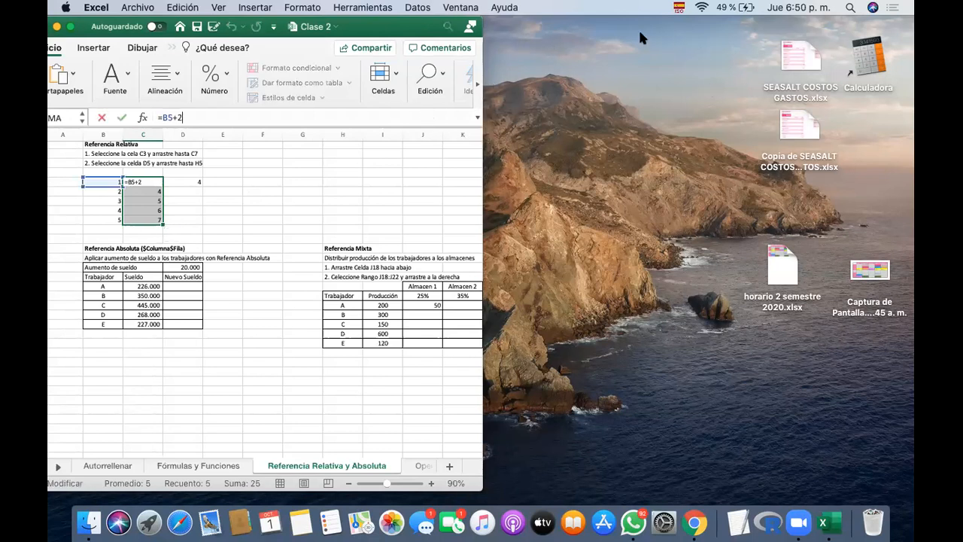
click(797, 521)
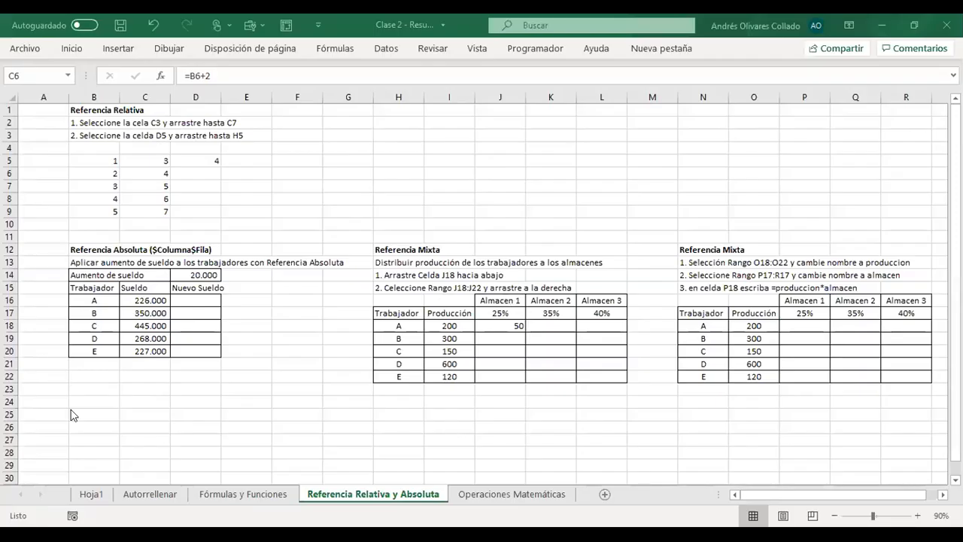
- Review the formulas in C5 to C7 again, opening C7 to examine the cell it references
click(174, 166)
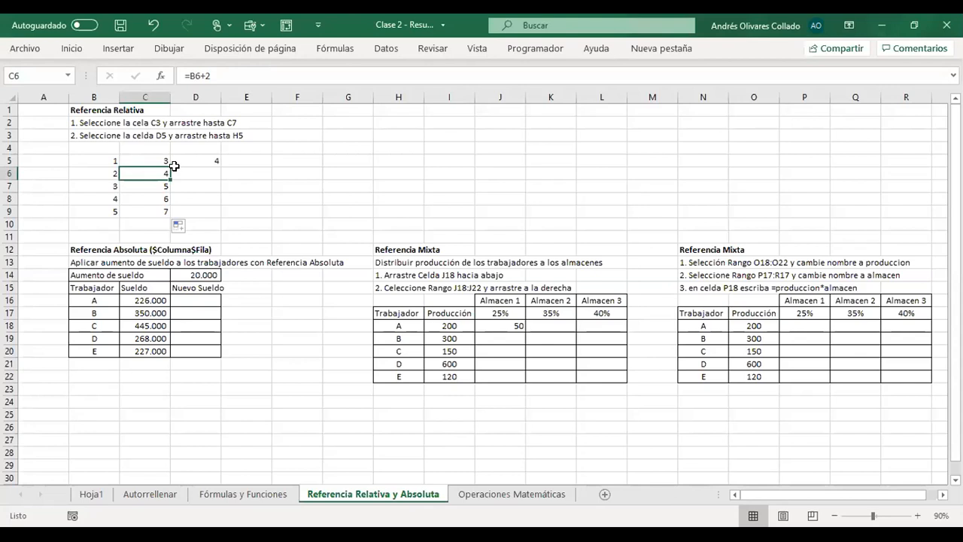
click(148, 160)
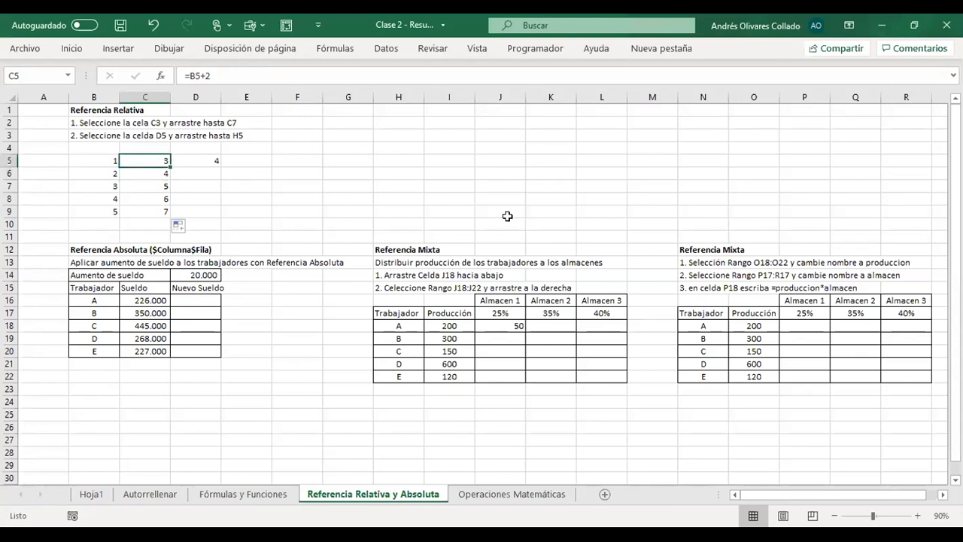
click(154, 174)
key(Down)
key(F2)
key(Return)
key(Up)
- Autofill the D5 formula across the row to H5
key(Up)
key(Up)
- Inspect the referenced column B cell of each formula from C6 down to C9
key(Down)
key(F2)
key(Escape)
key(Down)
key(F2)
key(Return)
key(F2)
key(Escape)
key(Down)
key(F2)
key(Escape)
key(Up)
key(Up)
key(Up)
key(Up)
key(Right)
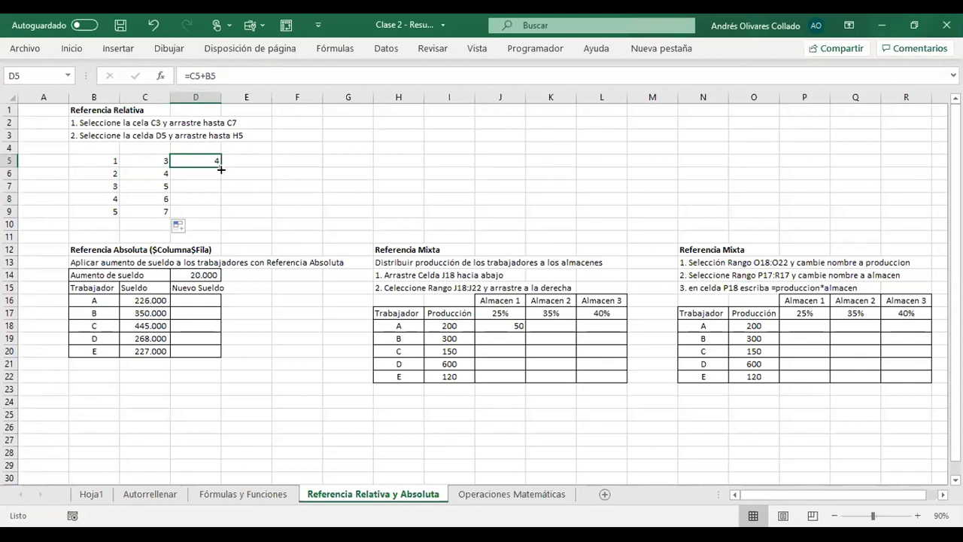
drag(222, 170, 406, 165)
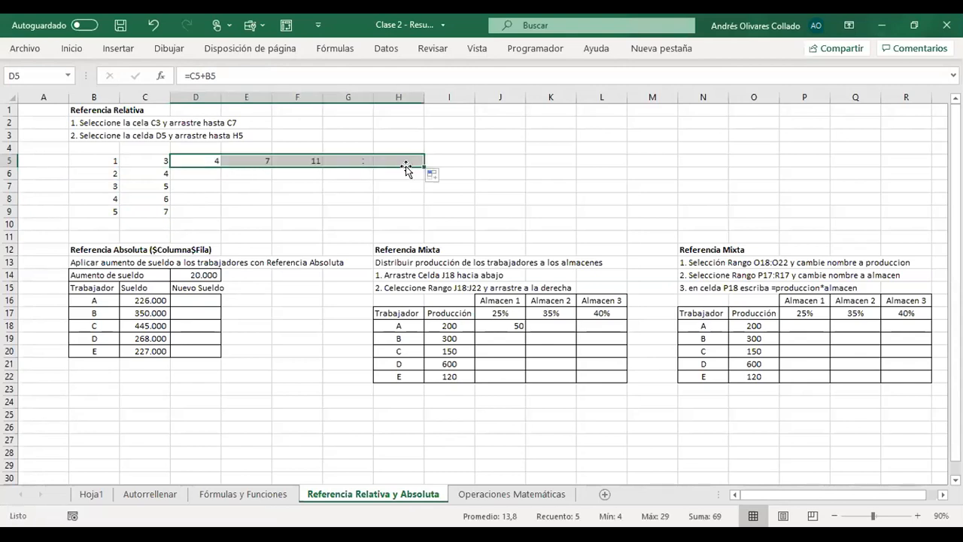
- Inspect the column B references in the formulas of C5, C6, C8 and C9
click(209, 159)
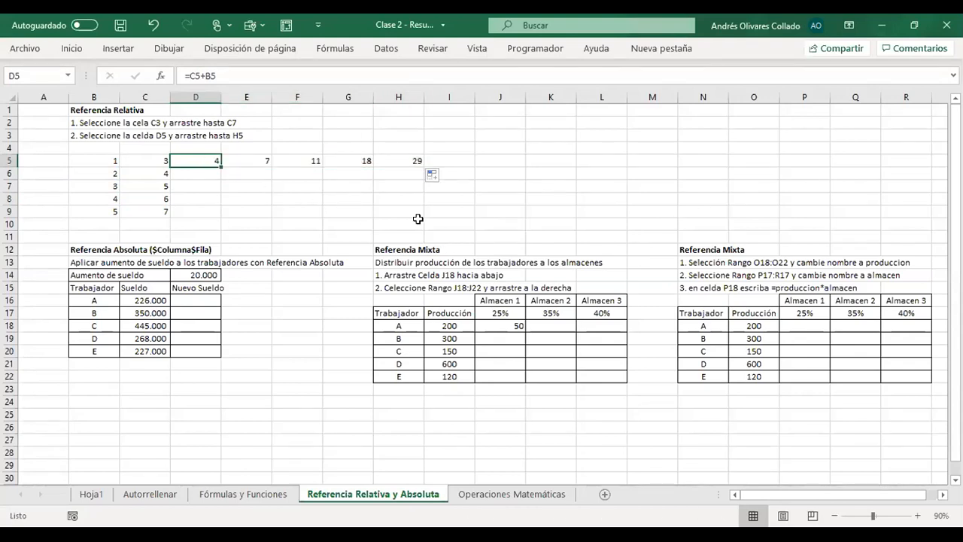
click(154, 160)
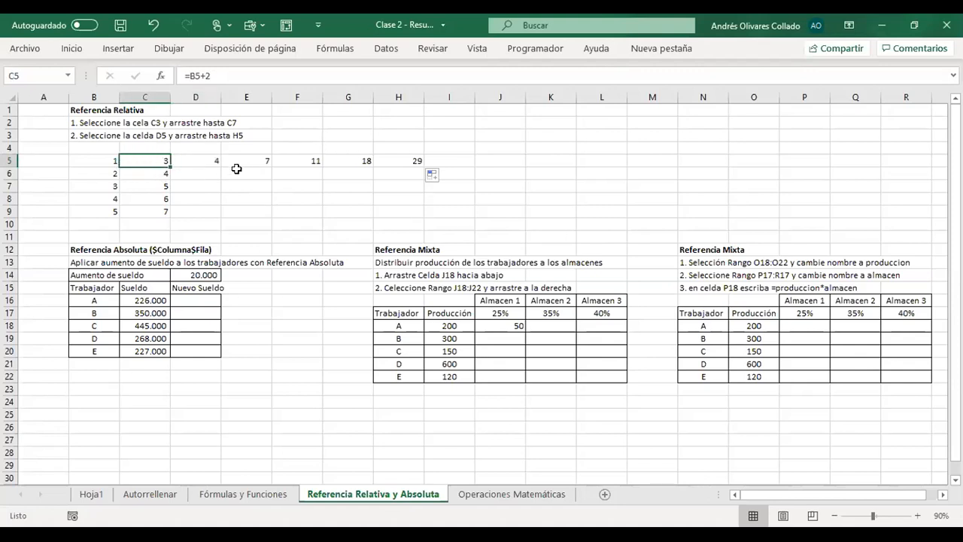
double_click(155, 158)
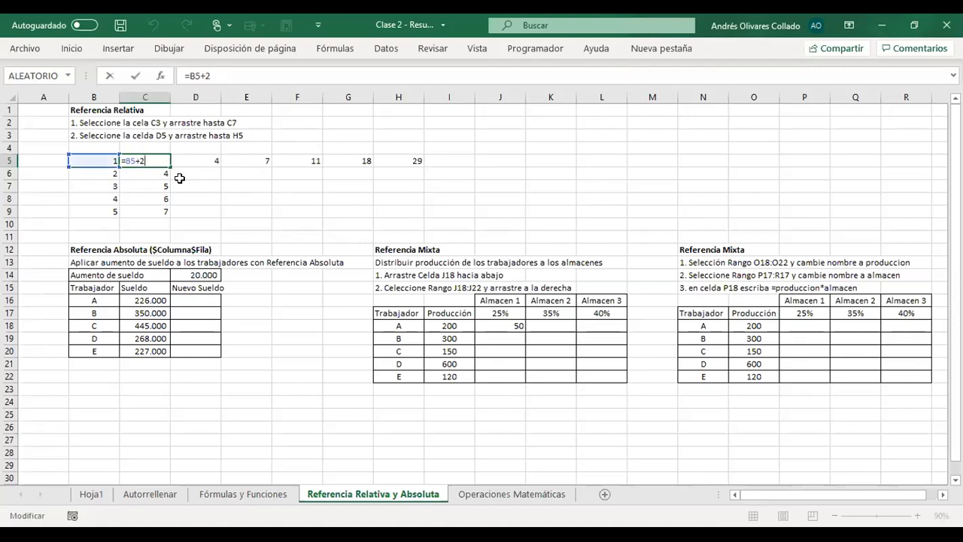
key(Escape)
double_click(158, 175)
key(Escape)
double_click(153, 197)
key(Escape)
double_click(161, 212)
key(Escape)
- Examine which two preceding cells each formula from D5 to H5 adds together
click(215, 163)
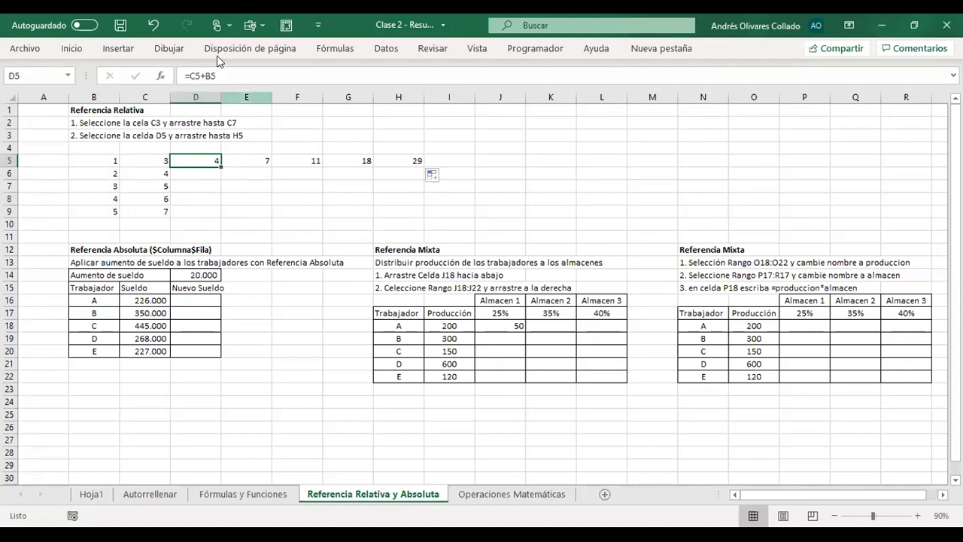
click(293, 80)
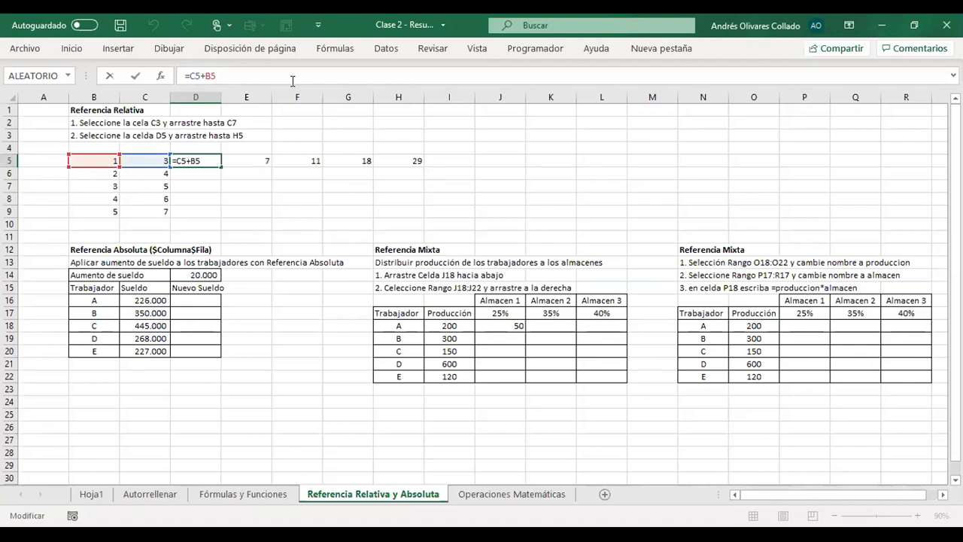
key(Tab)
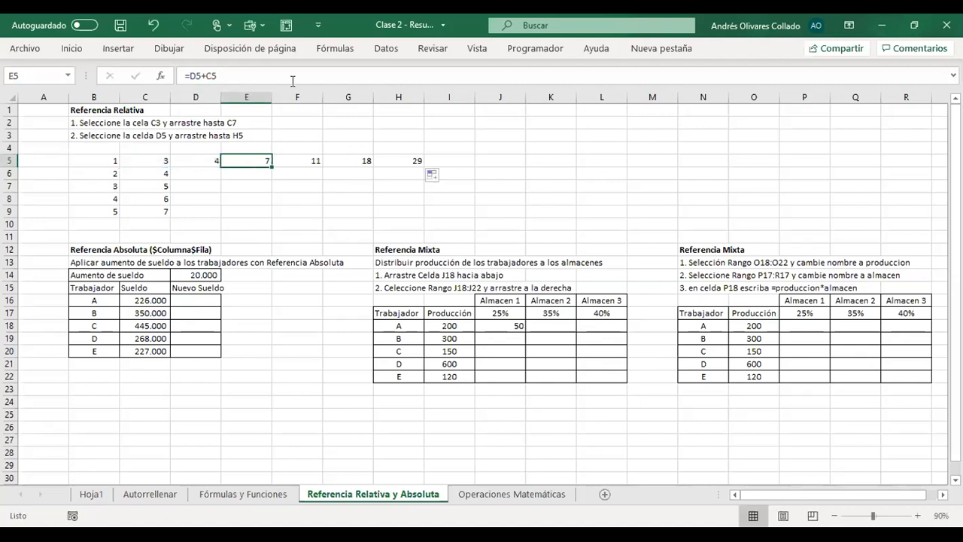
key(F2)
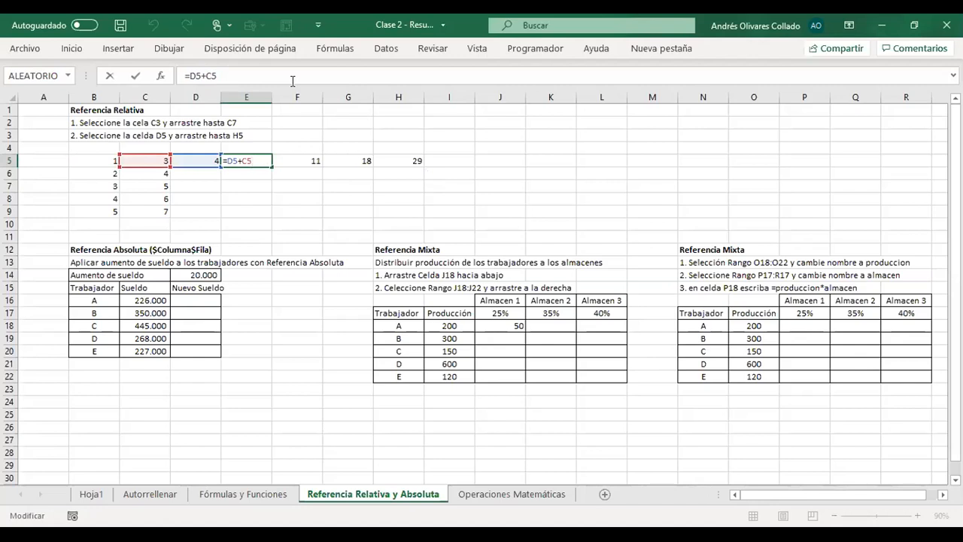
key(Tab)
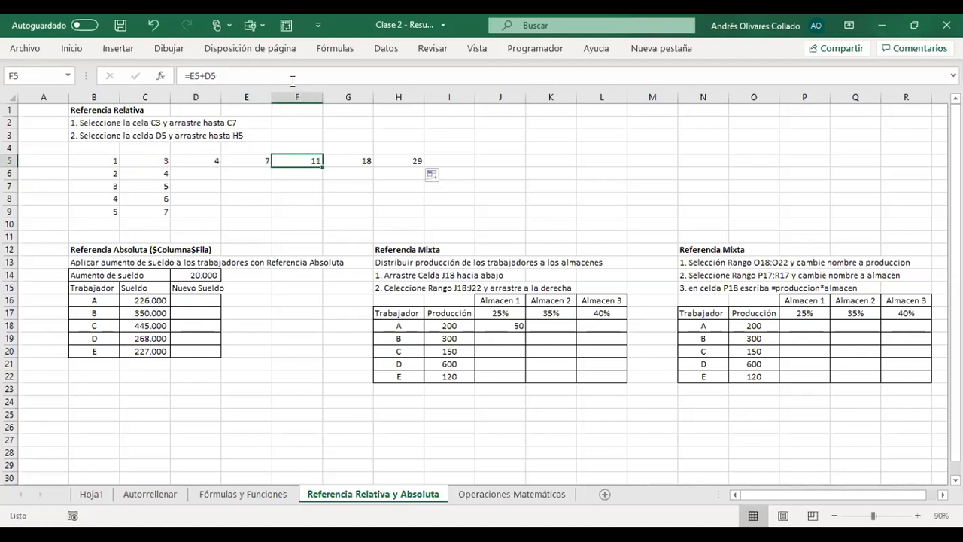
key(F2)
key(Tab)
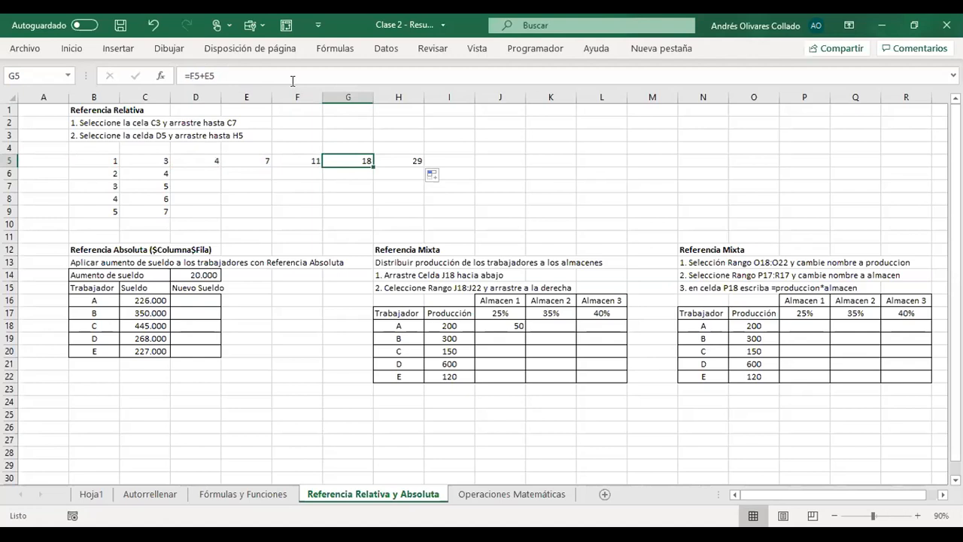
key(Tab)
key(F2)
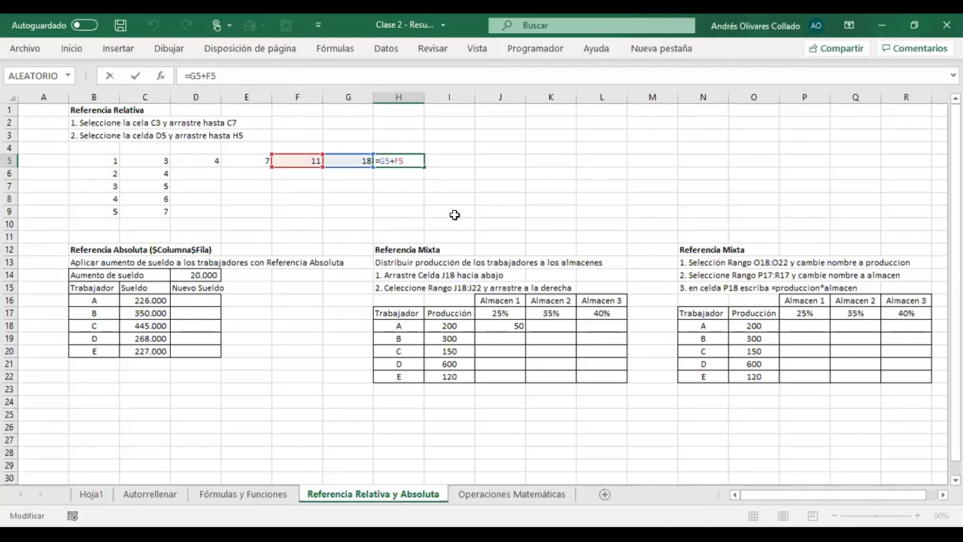
key(Escape)
- Autofill the D5:H5 formulas down to row 9 and check the copied formulas in D6 and D7
drag(213, 157, 422, 163)
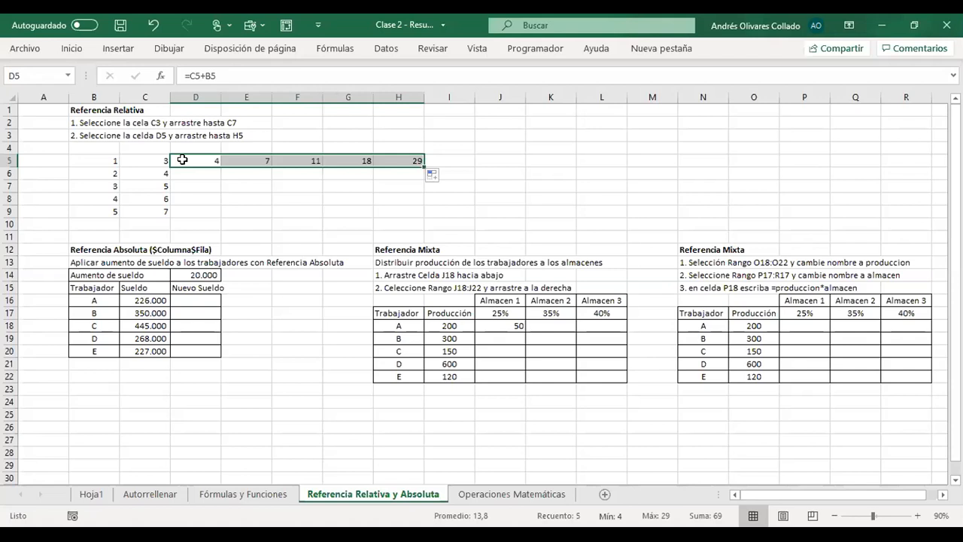
drag(421, 166, 420, 214)
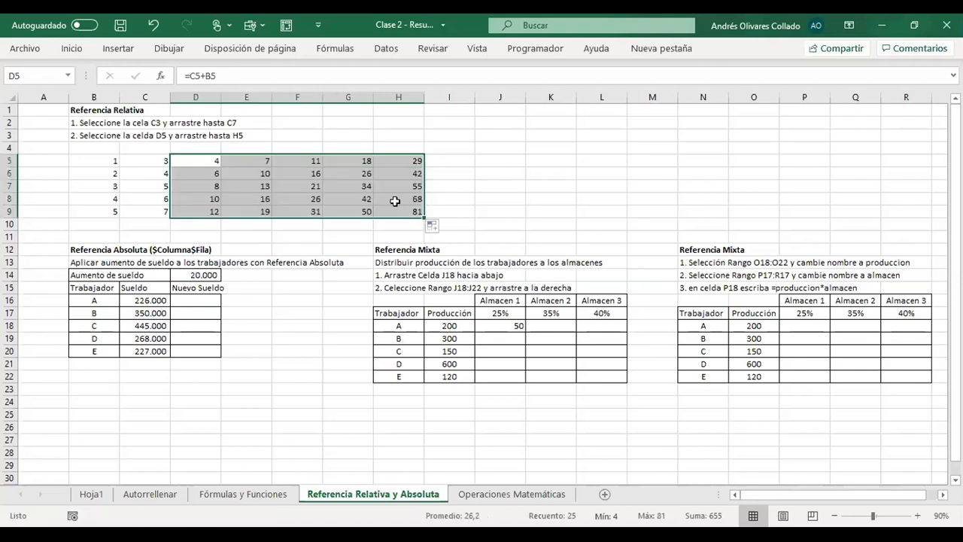
click(201, 175)
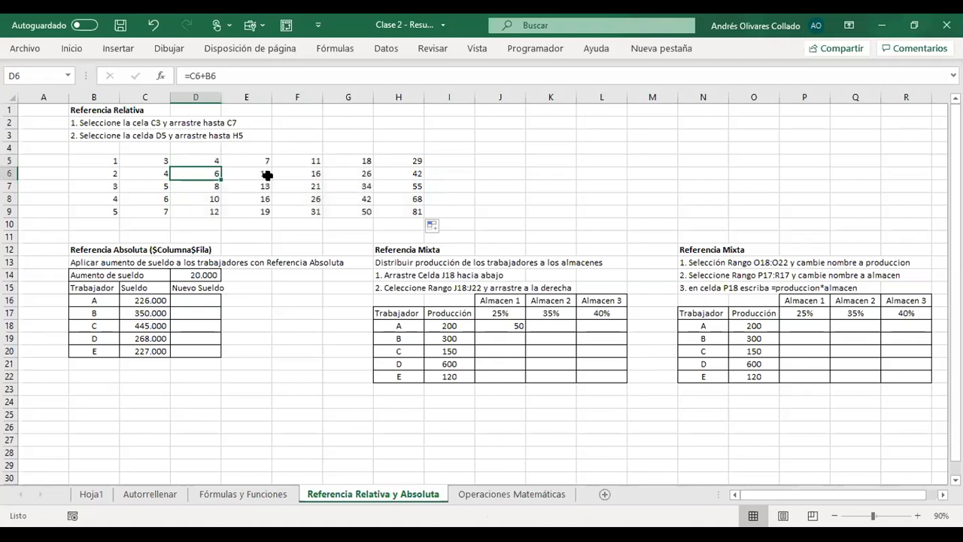
key(F2)
key(Escape)
key(Down)
key(F2)
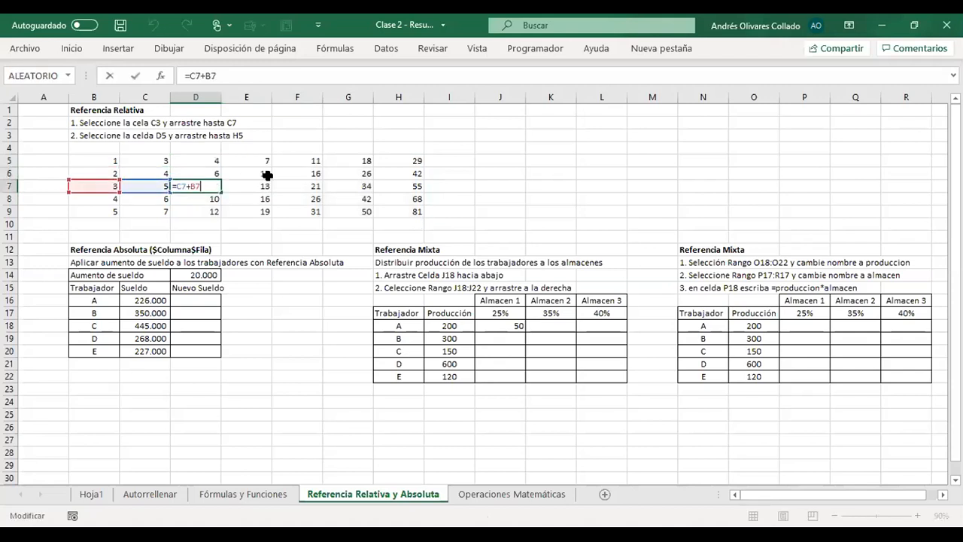
key(Escape)
- Inspect the cell references of the copied row 9 formulas in columns E, G and H
key(Right)
key(Down)
key(Down)
key(F2)
key(Escape)
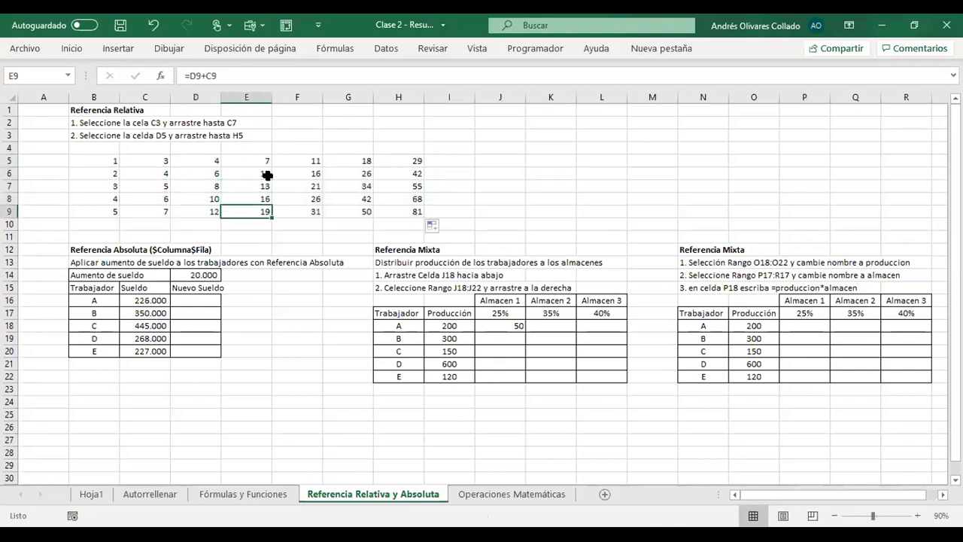
key(Right)
key(Right)
key(F2)
key(Tab)
key(Down)
key(Up)
key(F2)
key(Return)
key(Down)
key(Down)
key(Down)
key(Down)
key(Down)
key(Down)
key(Down)
key(Down)
key(Down)
key(Down)
key(Down)
key(Down)
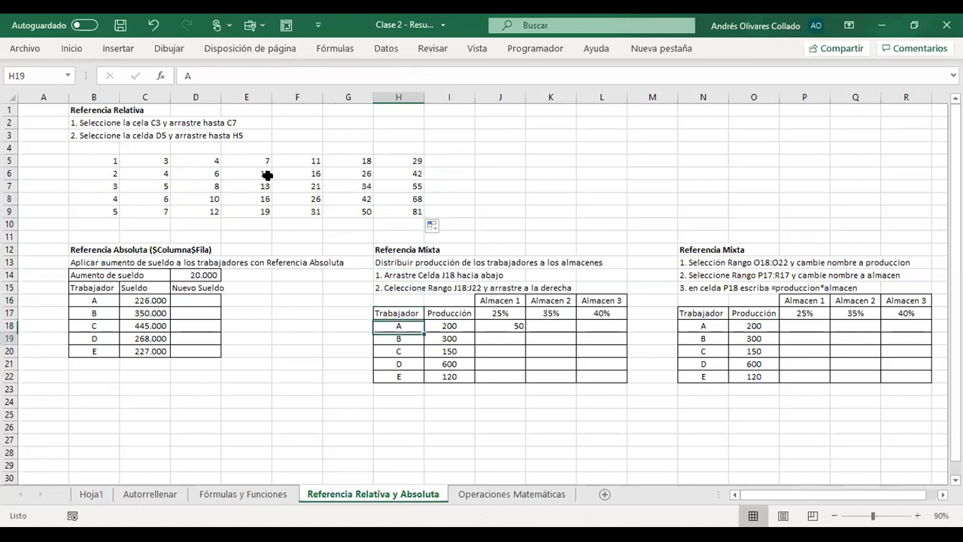
key(Down)
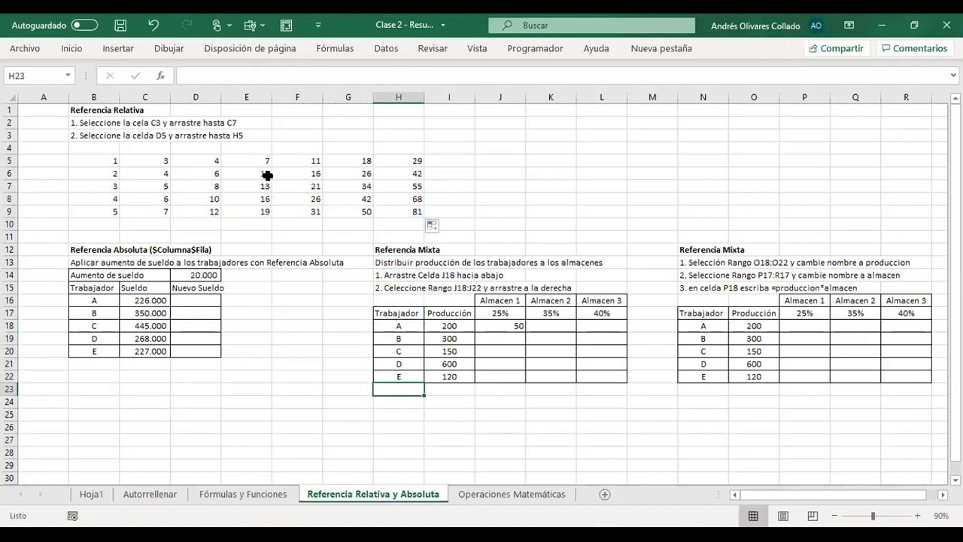
key(Down)
key(Down)
key(Down)
key(Down)
key(Down)
key(Down)
key(Down)
key(Down)
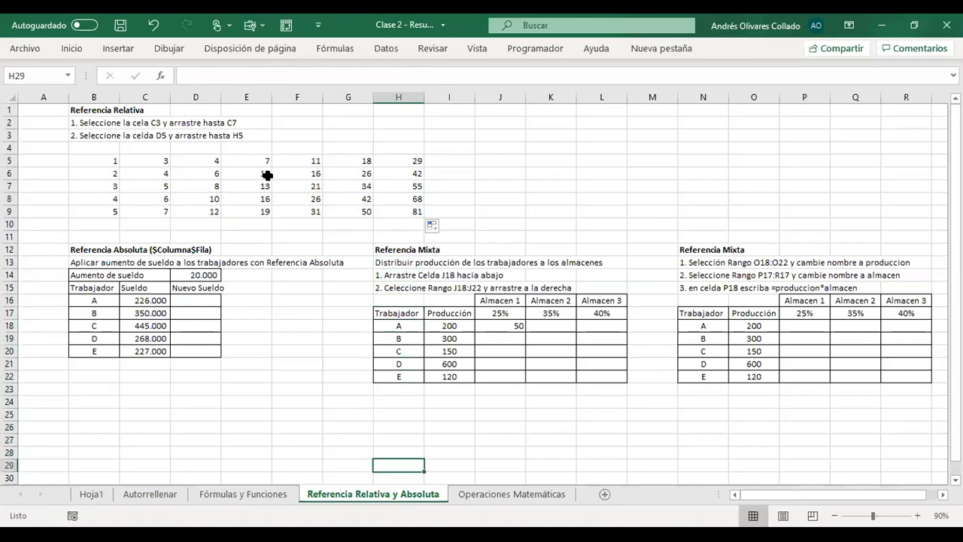
key(Down)
key(Down)
key(Down)
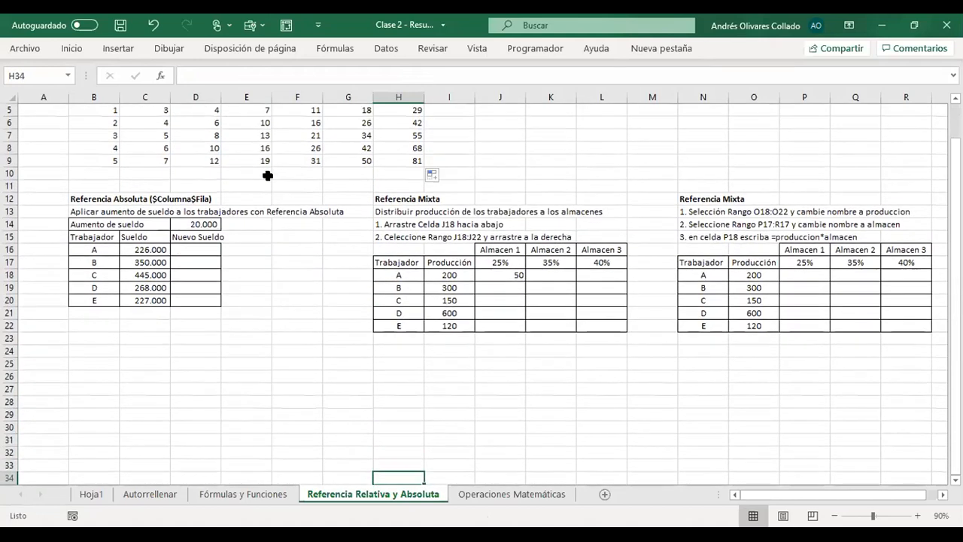
key(Up)
key(Up)
key(Up)
key(Up)
key(Up)
key(Left)
key(Left)
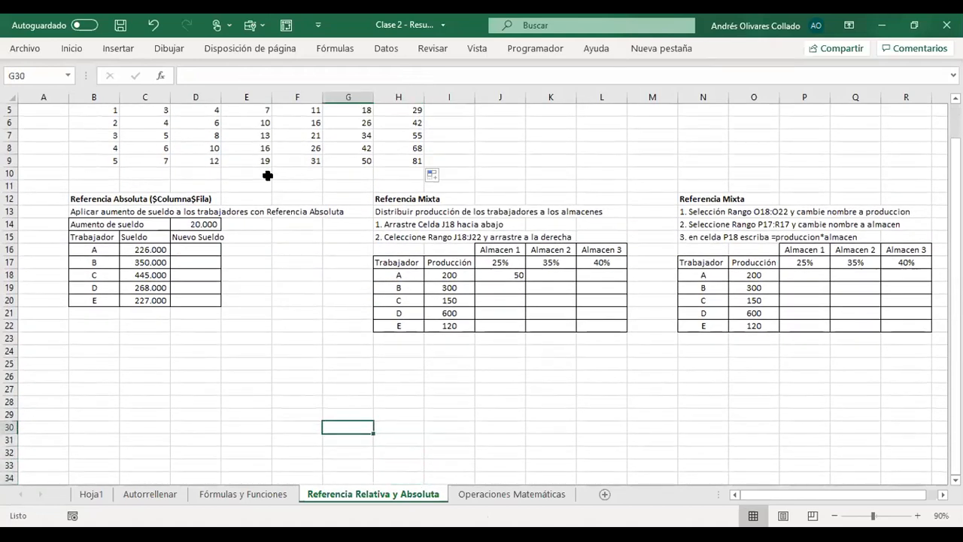
key(Up)
key(Up)
key(Up)
key(Up)
key(Up)
key(Up)
key(Up)
key(Up)
key(Up)
key(Up)
key(Up)
key(Up)
key(Up)
key(Up)
key(Up)
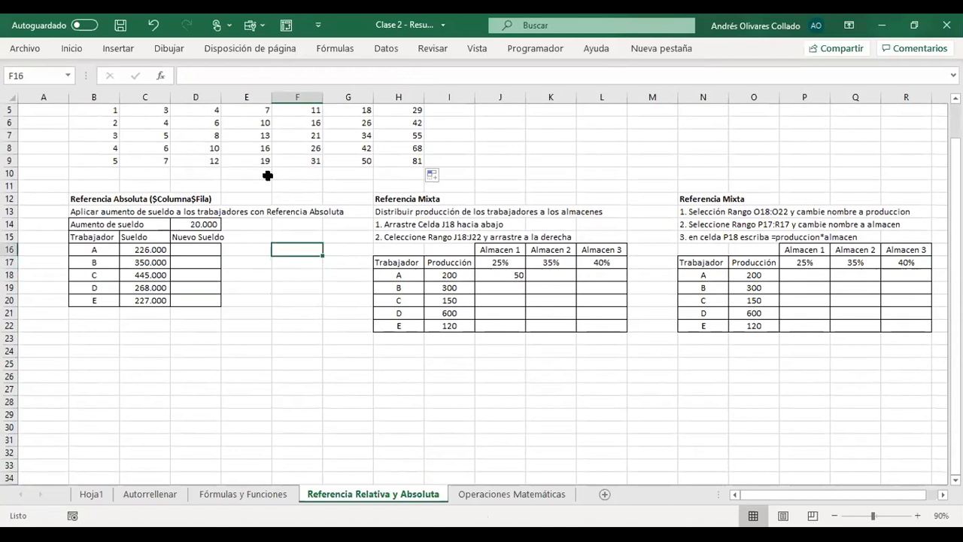
key(Left)
key(Left)
key(Left)
key(Up)
key(Up)
key(Up)
key(Up)
key(Up)
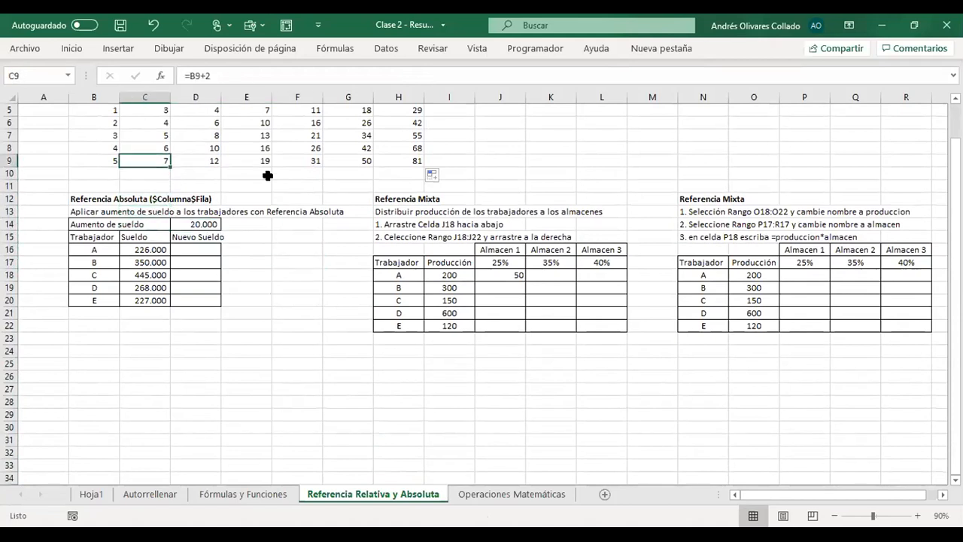
key(Right)
key(Up)
key(Up)
key(Up)
key(Up)
key(Up)
key(Up)
key(Up)
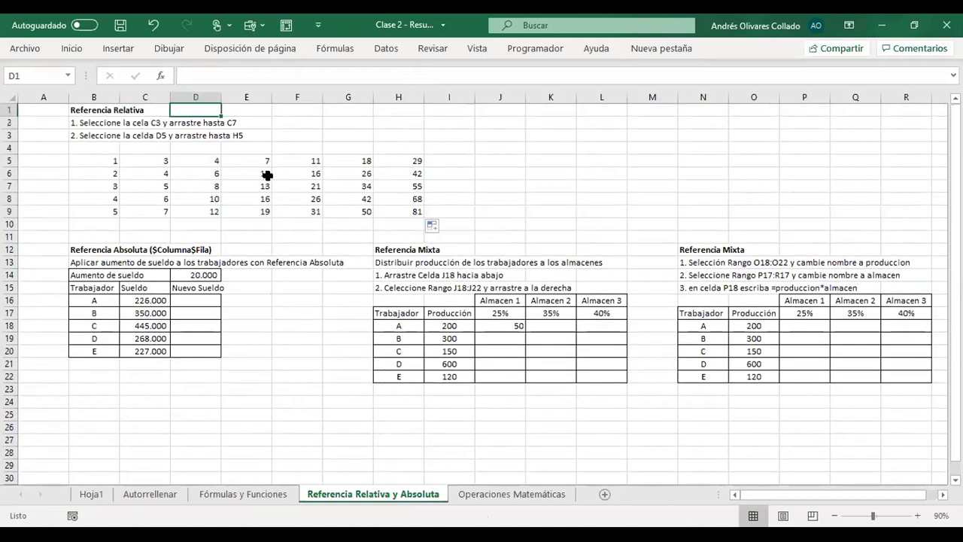
key(Down)
key(Down)
key(Down)
key(Down)
key(Down)
key(Down)
key(Down)
key(Down)
key(Down)
key(Down)
key(Down)
key(Down)
key(Down)
key(Down)
key(Down)
key(Down)
key(Down)
key(Down)
key(Down)
key(Down)
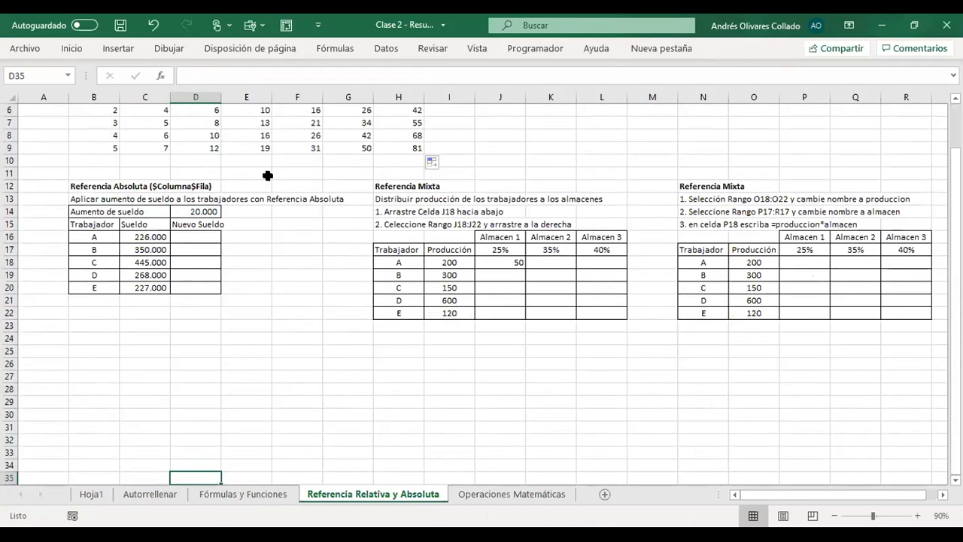
key(Up)
key(Up)
key(Up)
key(Up)
key(Up)
key(Up)
key(Up)
key(Up)
key(Up)
key(Up)
key(Up)
key(Up)
key(Up)
key(Up)
key(Up)
key(Up)
key(Up)
key(Up)
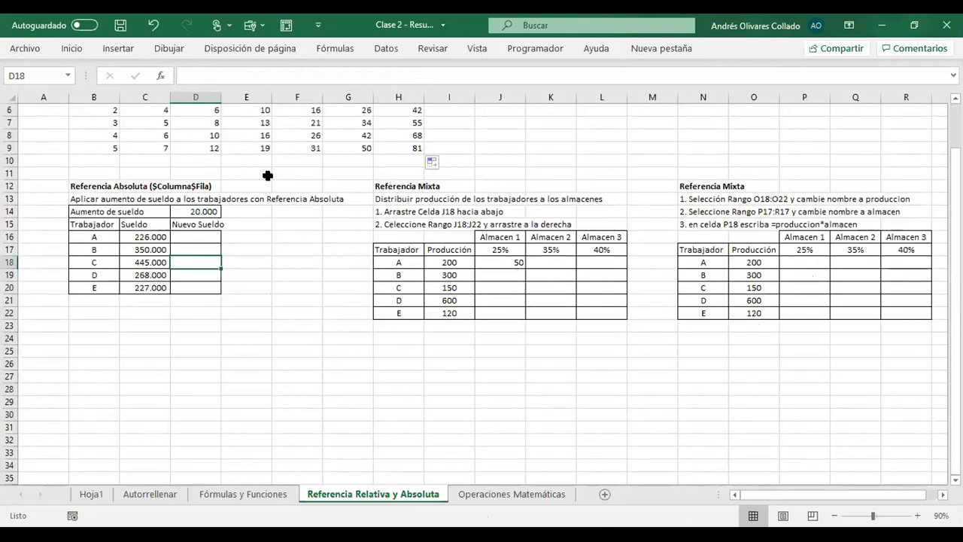
- Review the Aumento de sueldo row and the Trabajador list in B15:B20 of the Referencia Absoluta table
key(Left)
key(Up)
key(Up)
key(Left)
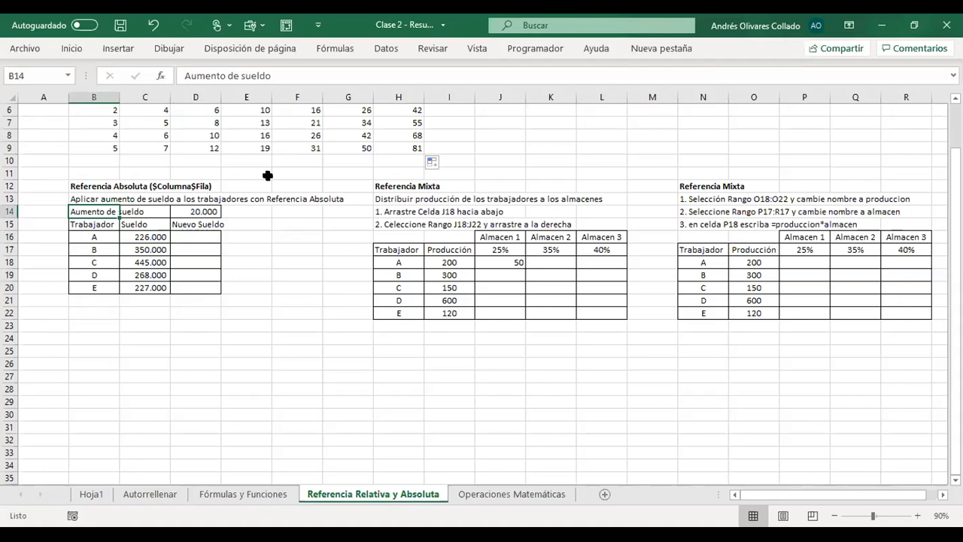
key(Right)
key(Left)
key(Down)
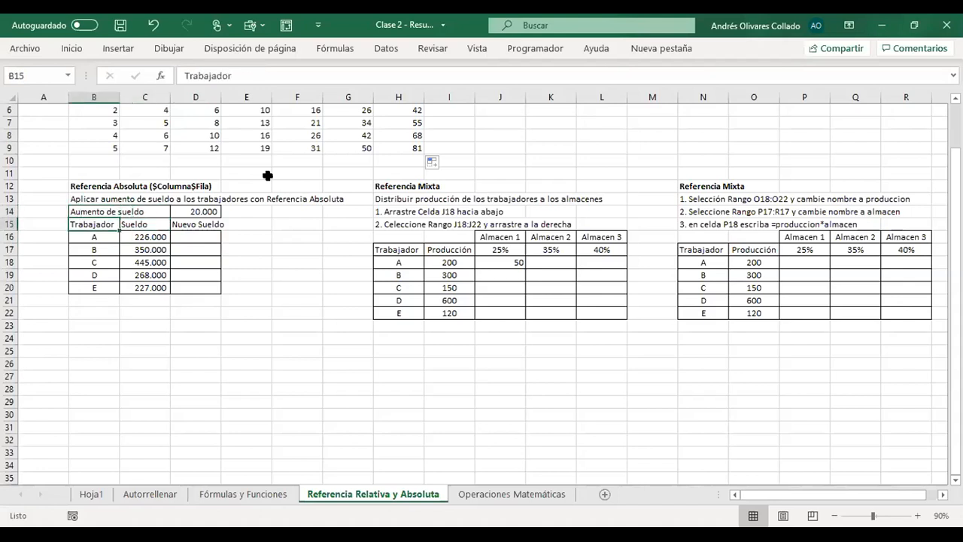
key(shift+Down)
key(shift+Down)
key(shift+Down)
key(shift+Down)
key(shift+Down)
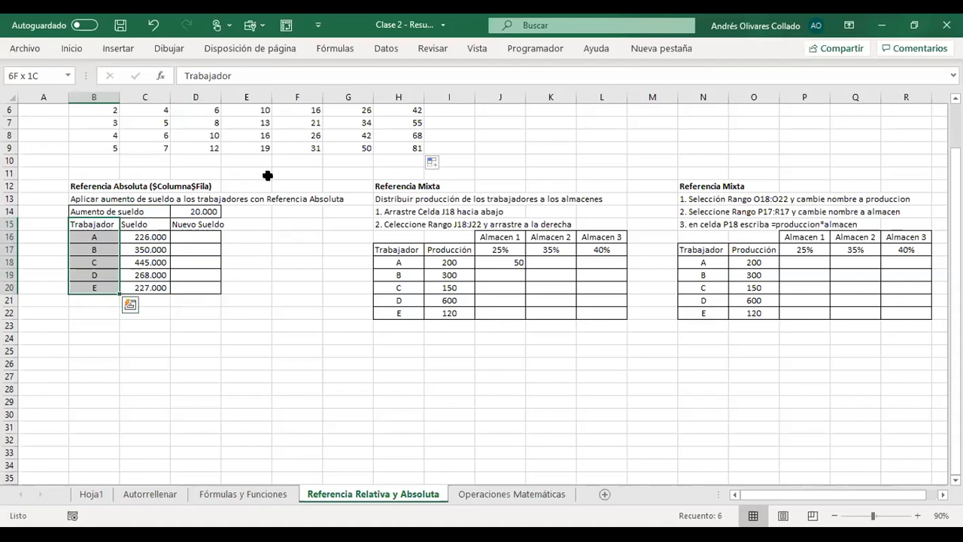
- Review the workers' salaries in the Sueldo column and select the first Nuevo Sueldo cell, D16
key(Right)
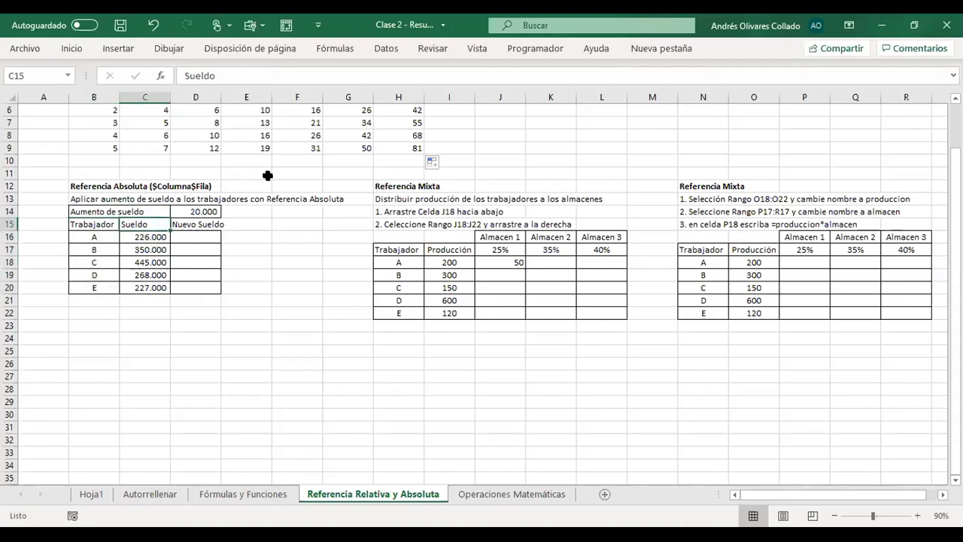
key(Down)
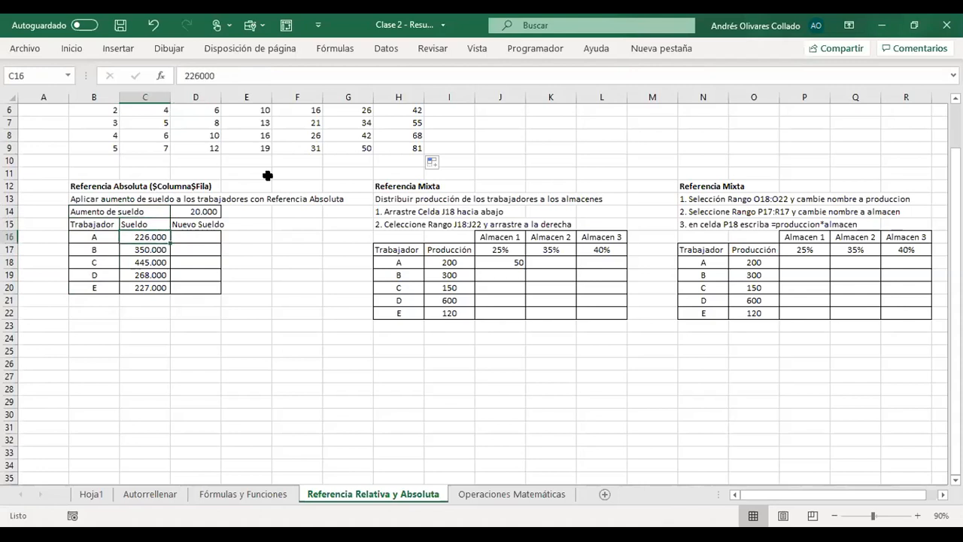
key(Down)
key(Down)
key(Down)
key(Down)
key(Down)
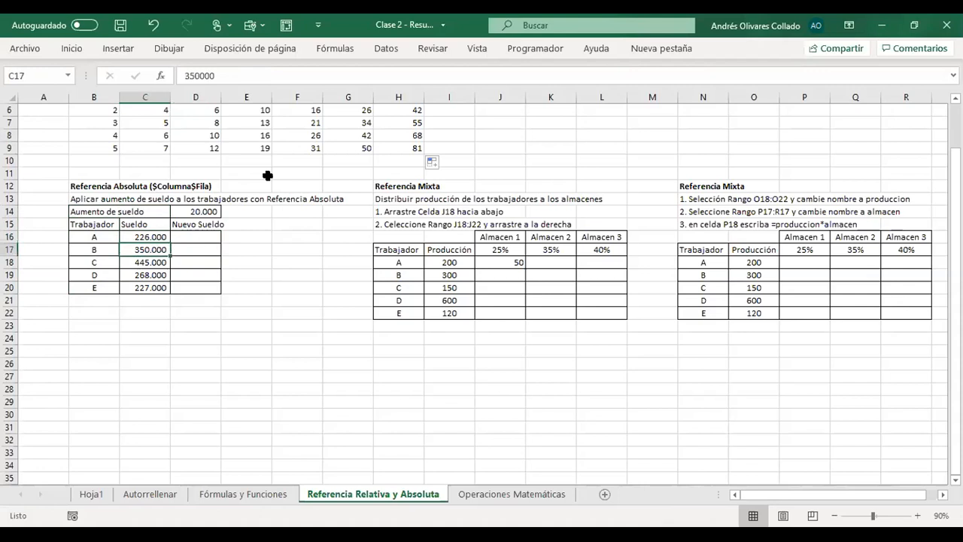
key(Up)
key(Up)
key(Up)
key(Up)
key(Up)
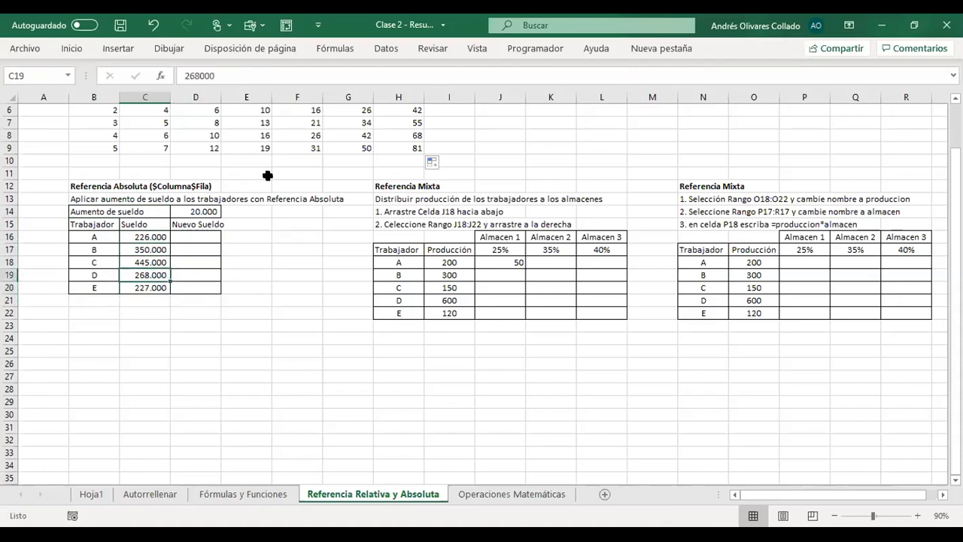
key(Right)
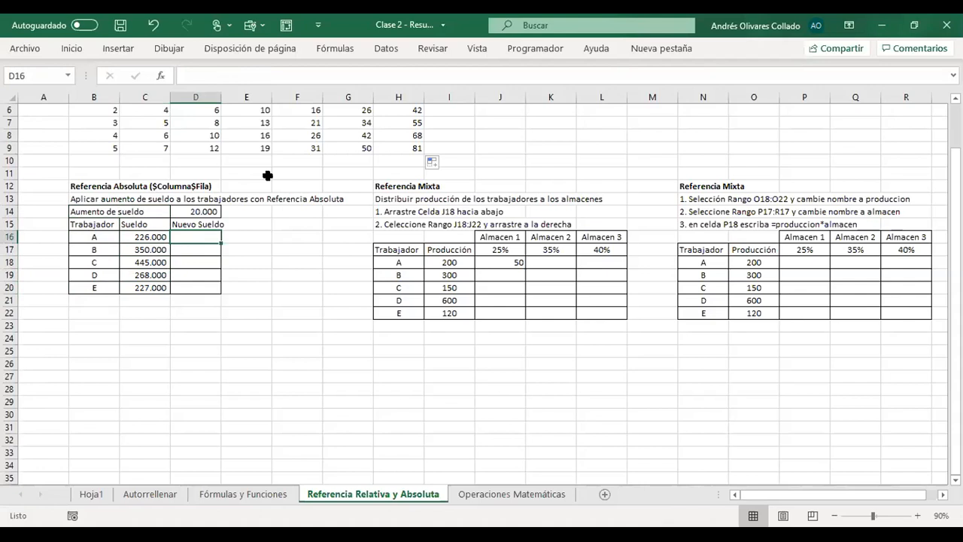
- Enter the formula =C16+D14 in D16 to add the Aumento de sueldo to worker A's salary
key(Left)
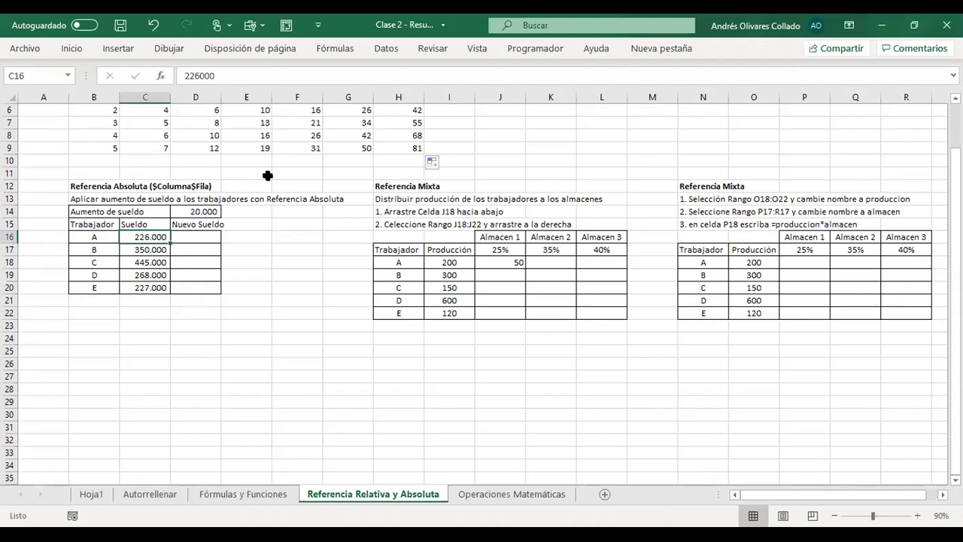
key(Down)
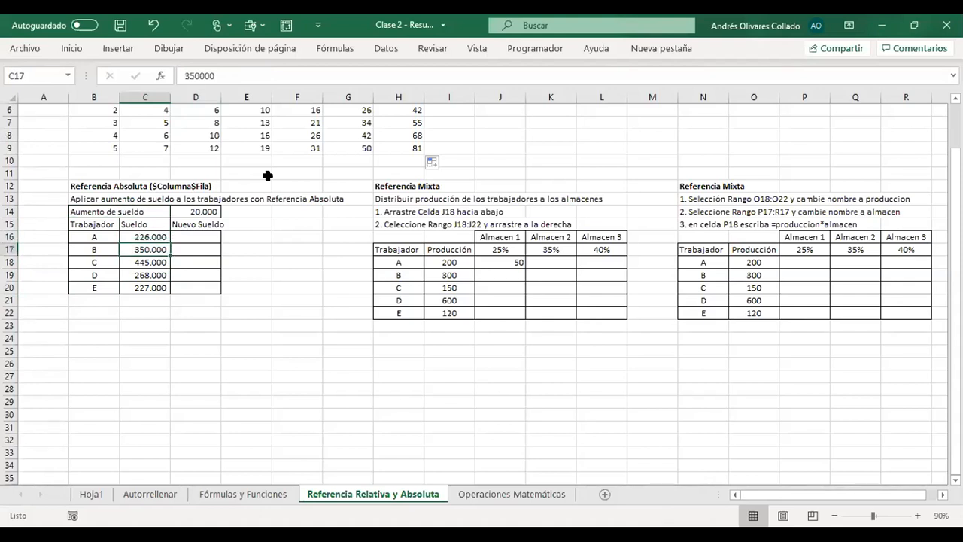
key(Right)
key(Up)
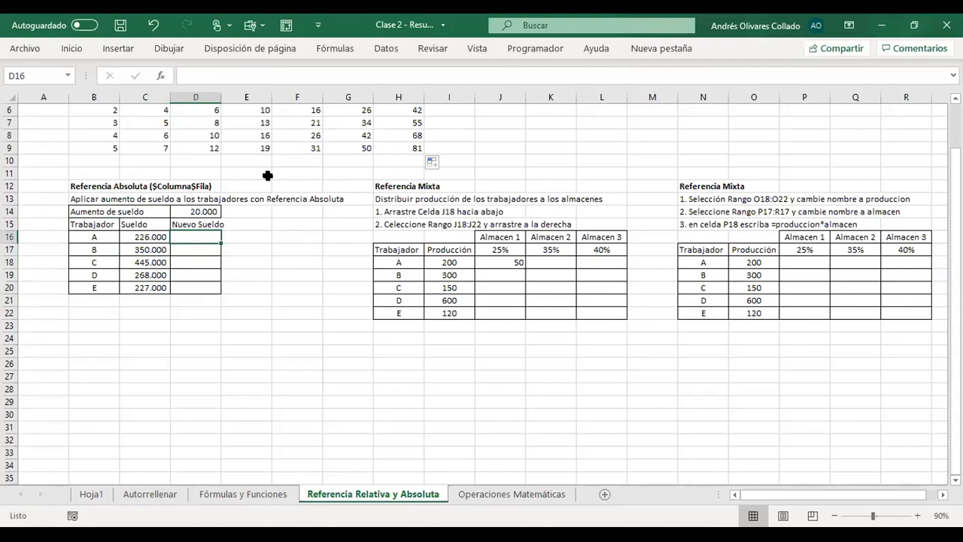
text(=)
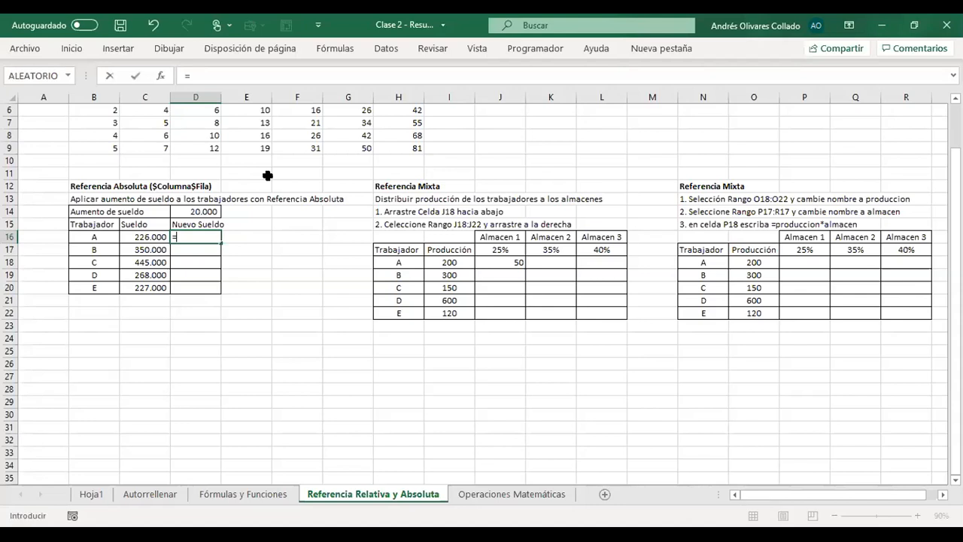
key(Left)
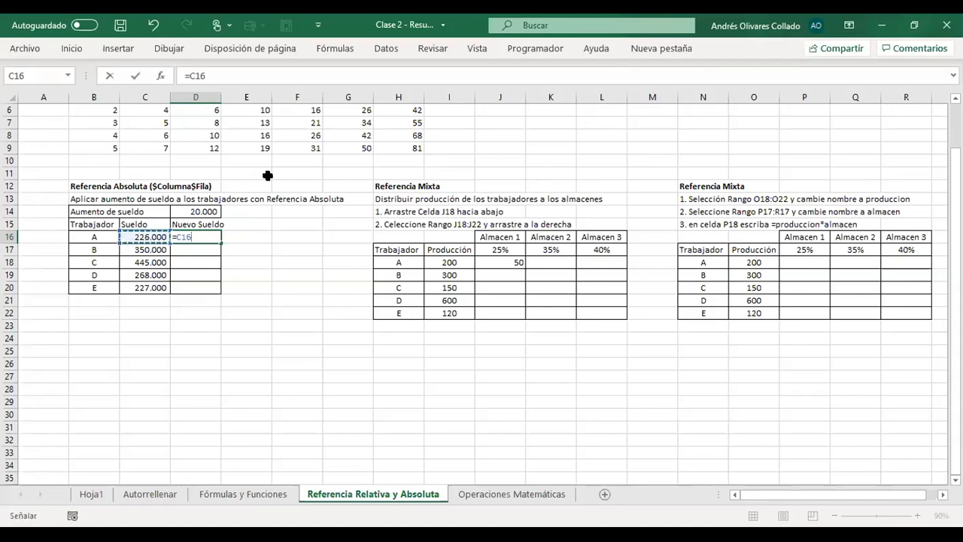
text(+)
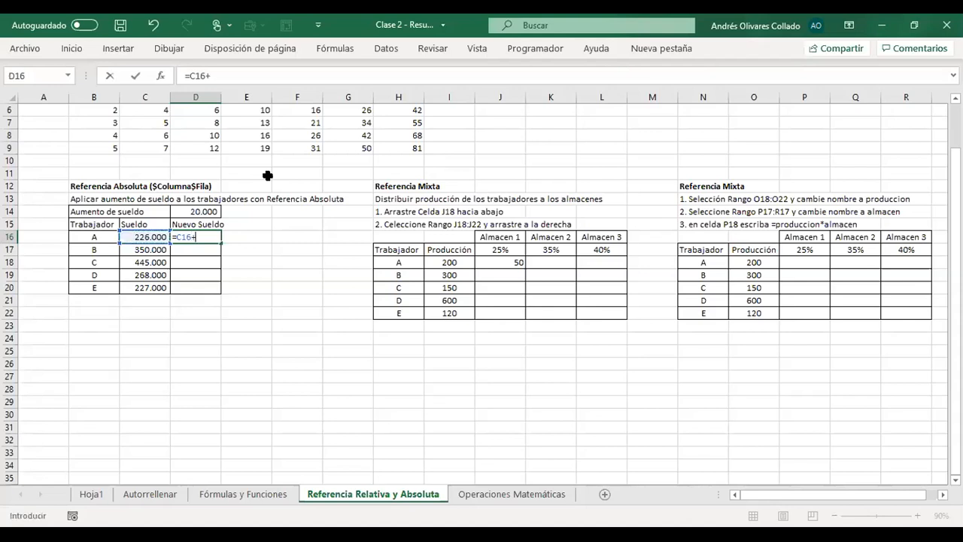
key(Up)
key(Up)
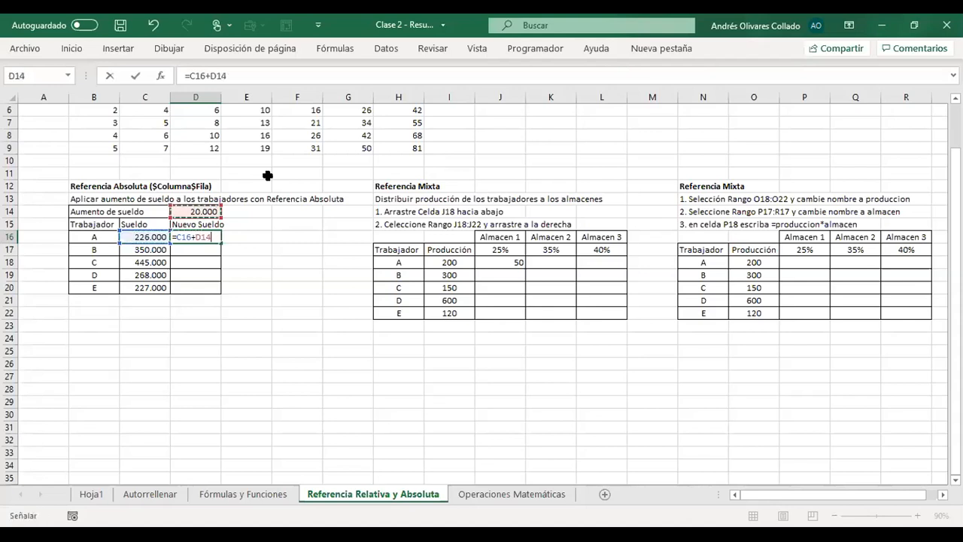
key(Return)
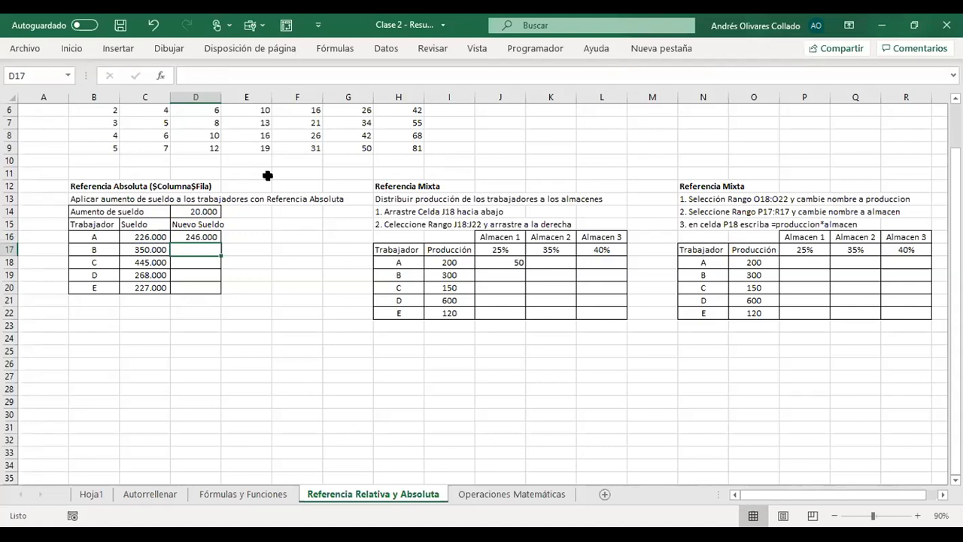
- Autofill the D16 formula with its relative references down to D20 and check the copied formula in D19
click(205, 234)
drag(222, 242, 224, 255)
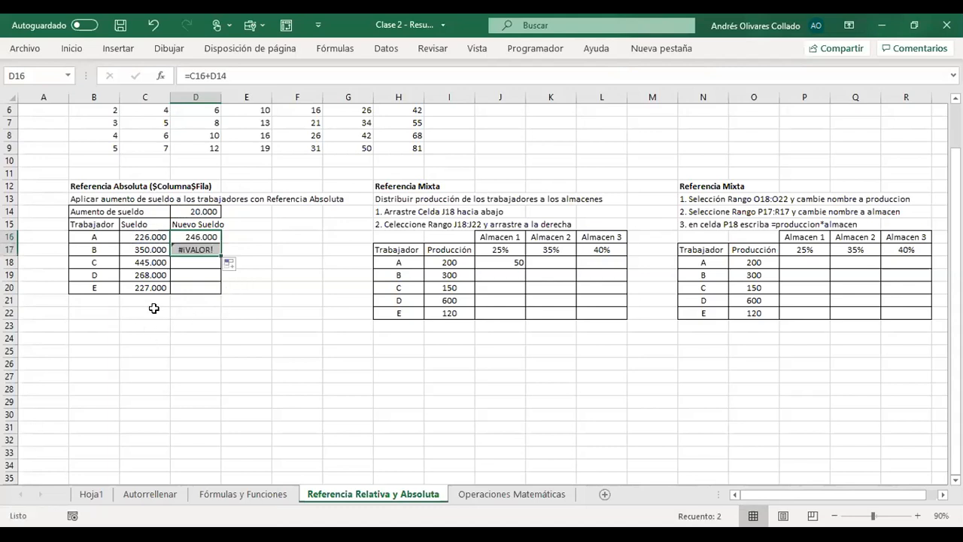
click(192, 250)
drag(218, 256, 221, 293)
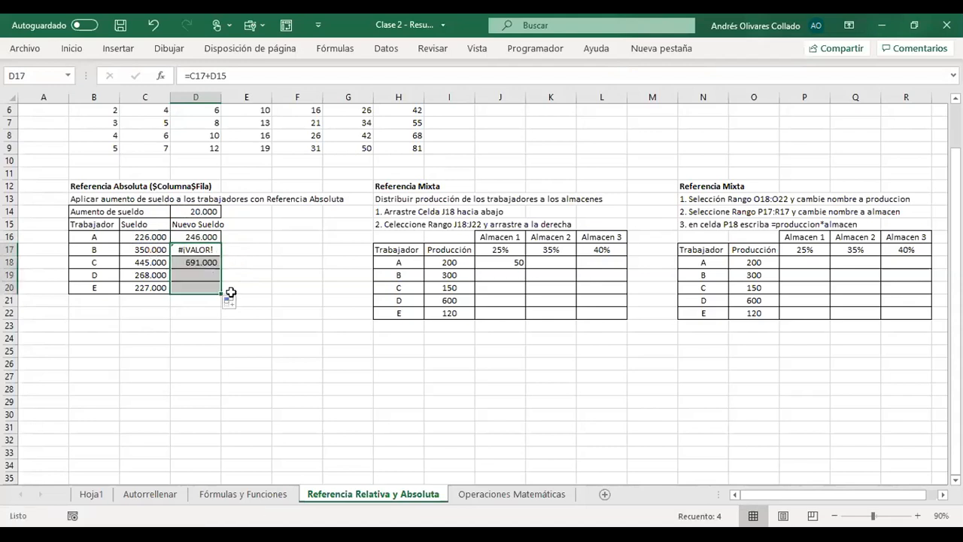
click(234, 350)
click(206, 274)
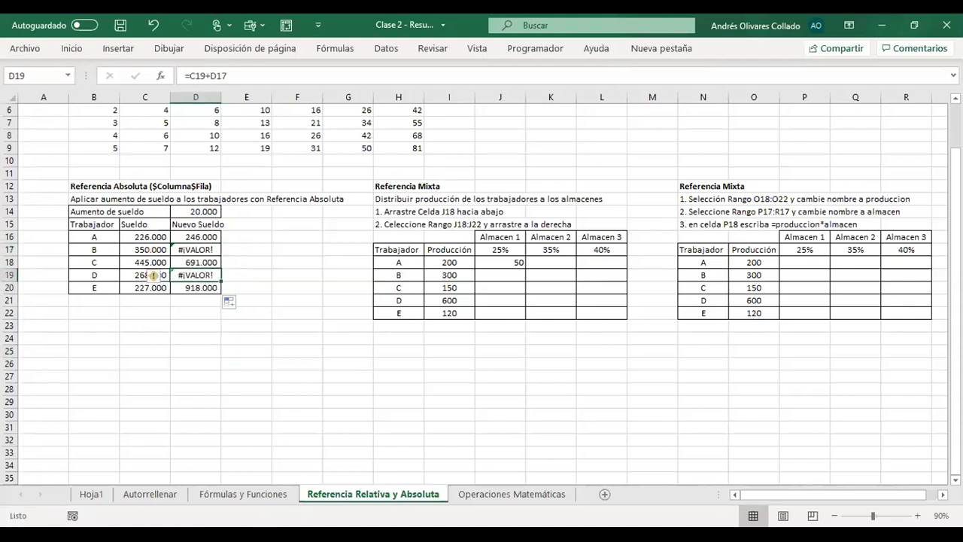
click(252, 366)
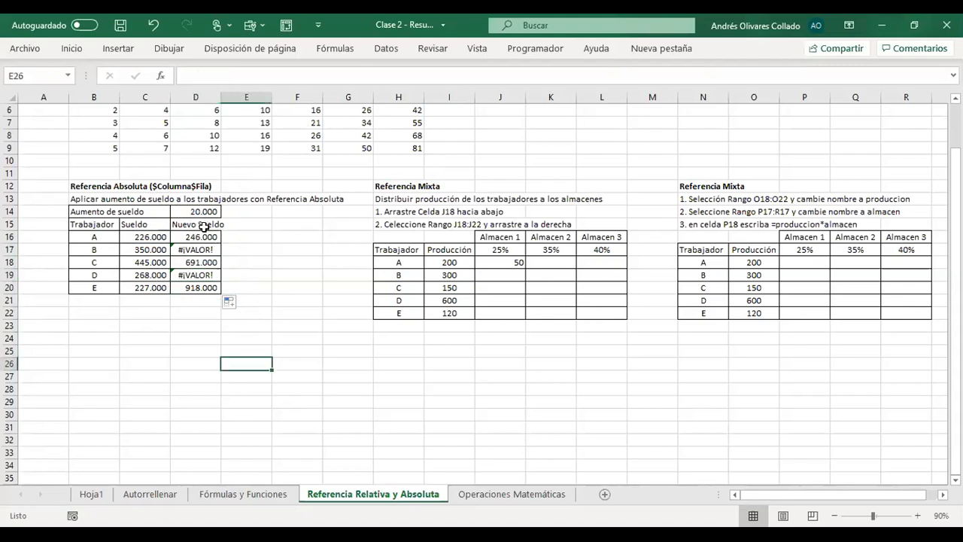
- Examine which cells the D16 formula refers to and compare it with the copied formula in D17
click(203, 226)
key(Down)
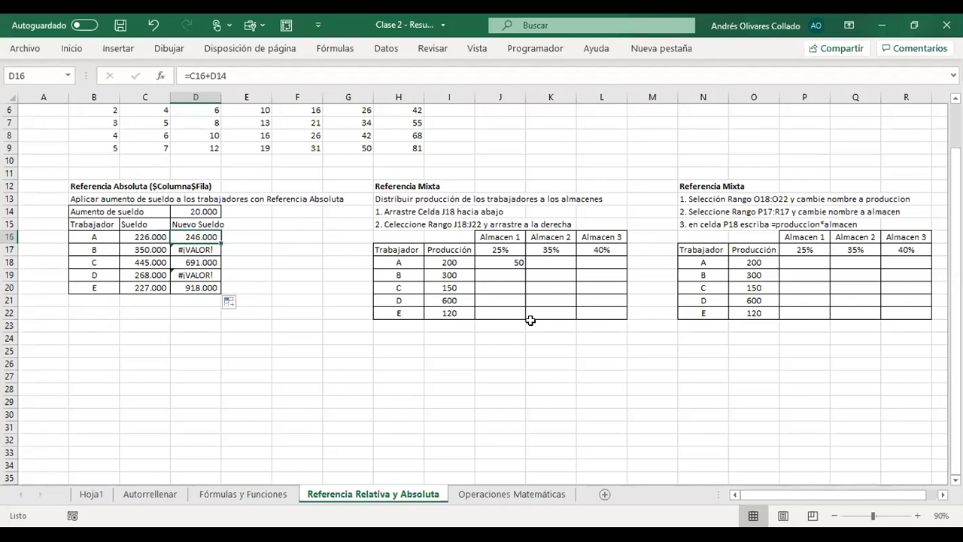
key(F2)
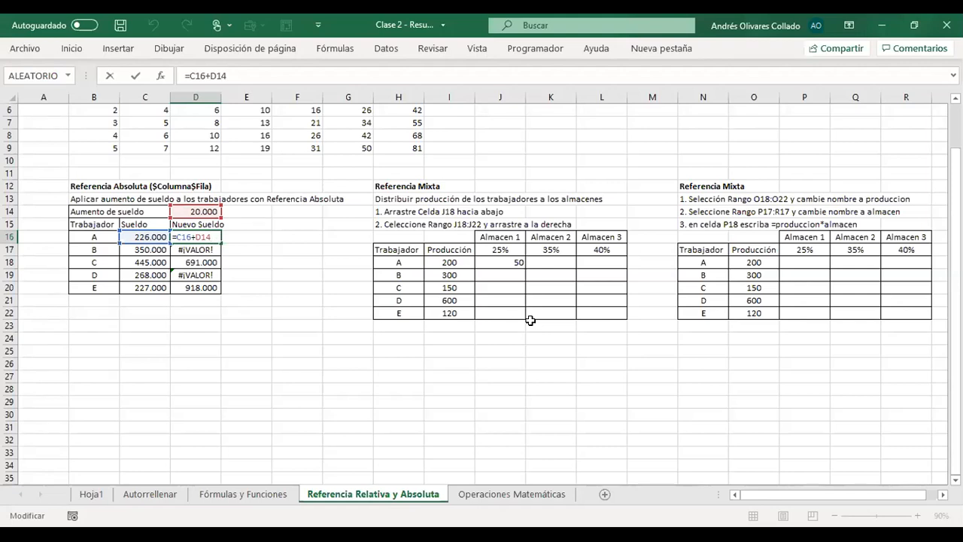
key(ctrl+Return)
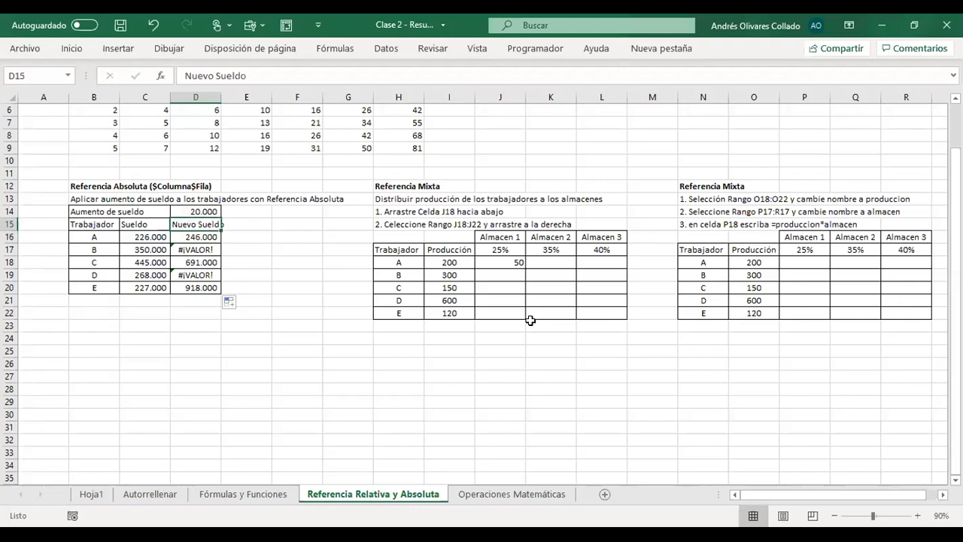
key(Down)
key(Up)
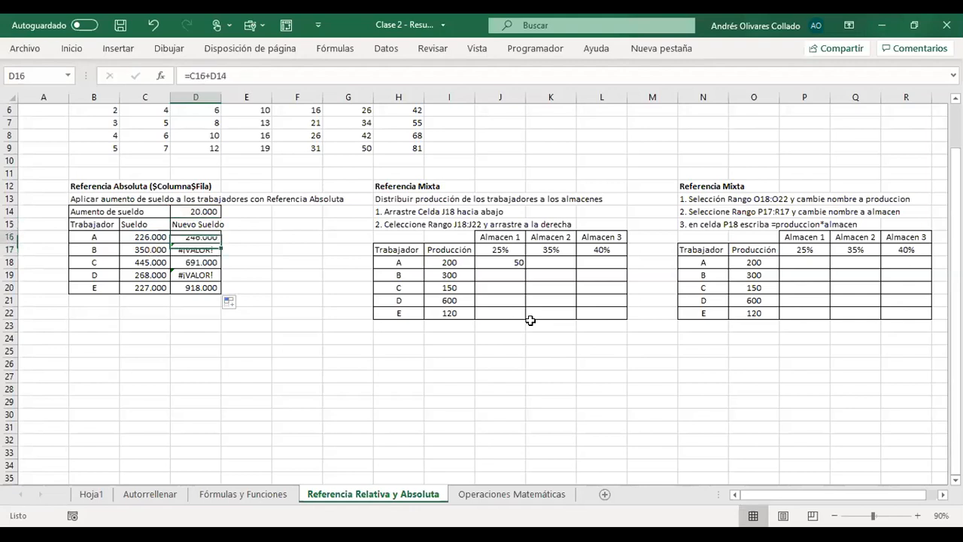
key(Down)
key(Up)
key(Down)
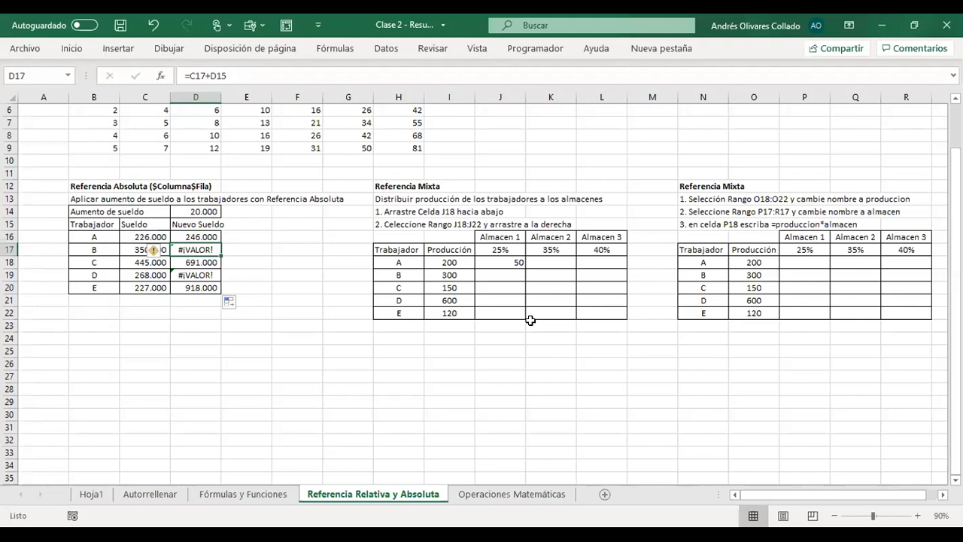
key(ctrl+shift+Down)
key(Down)
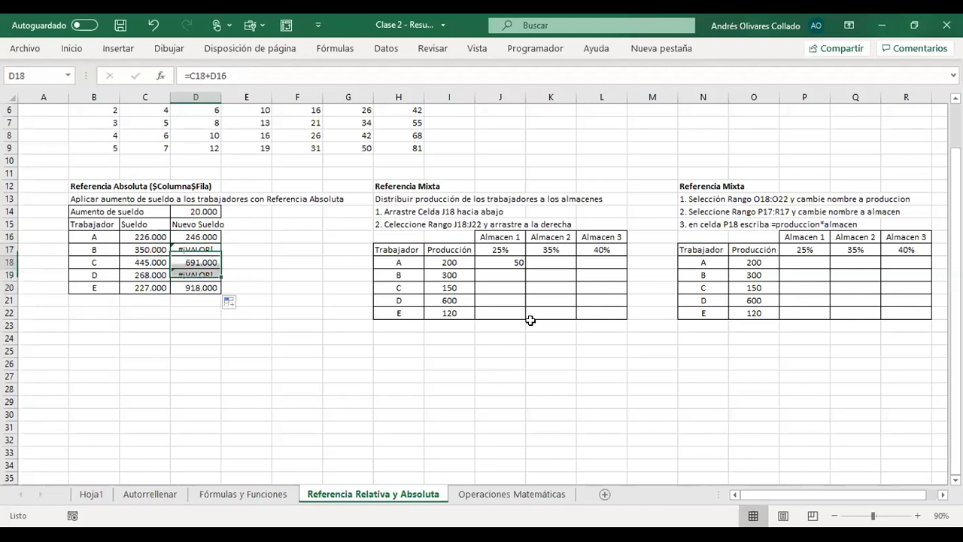
key(Up)
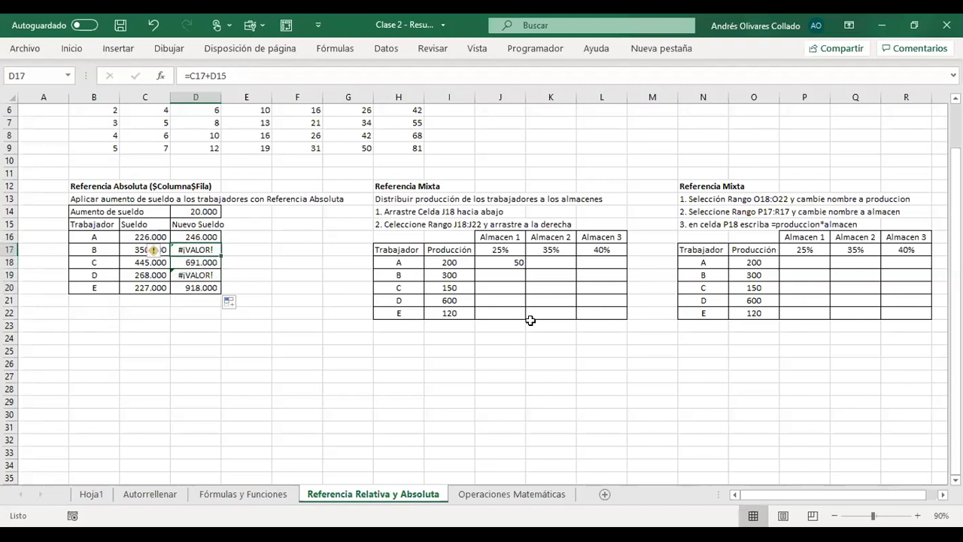
- Inspect the referenced cells of the copied formulas in D17, D18 and D19
key(F2)
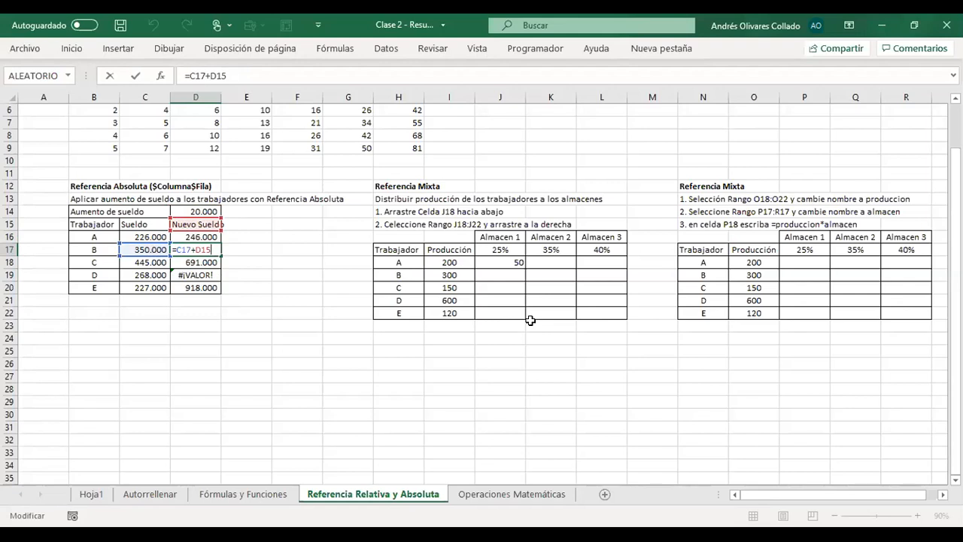
key(Return)
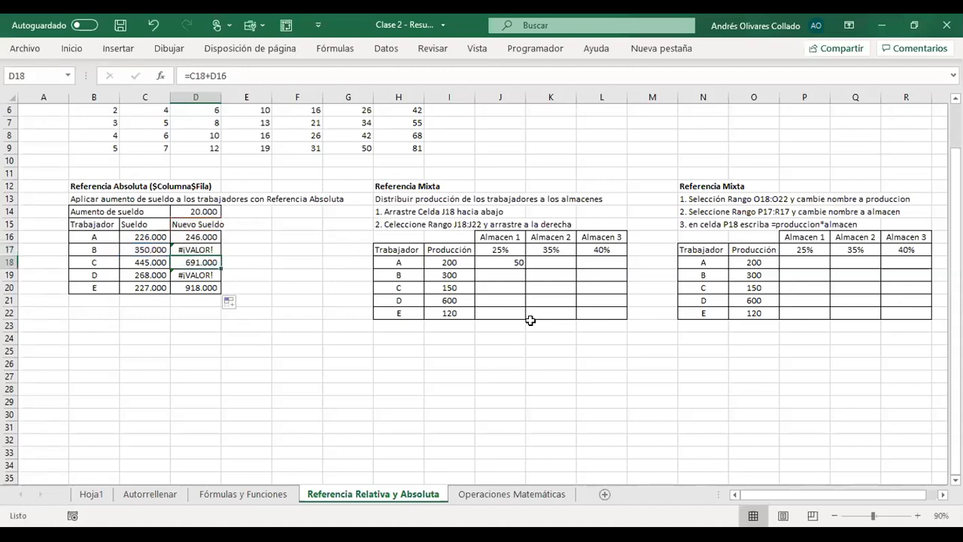
key(F2)
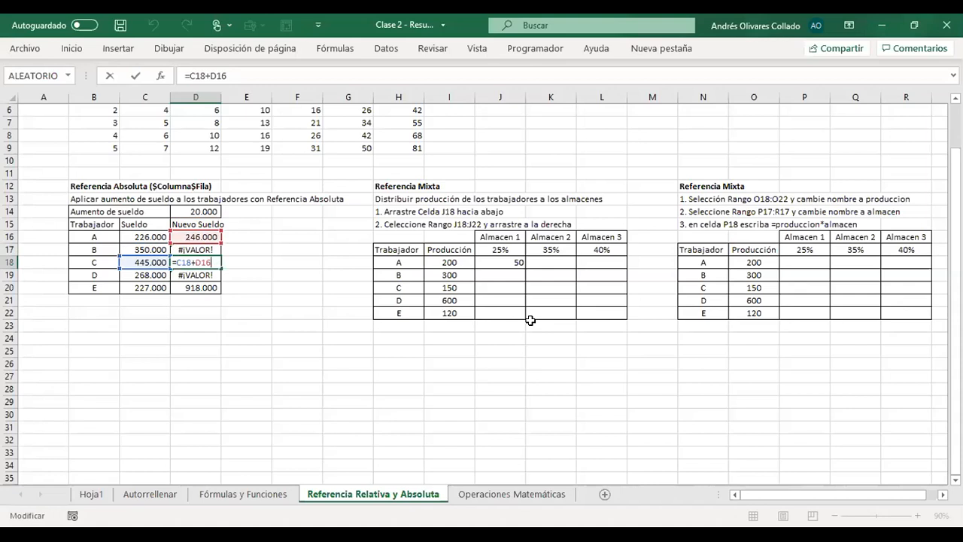
key(ctrl+Return)
key(Down)
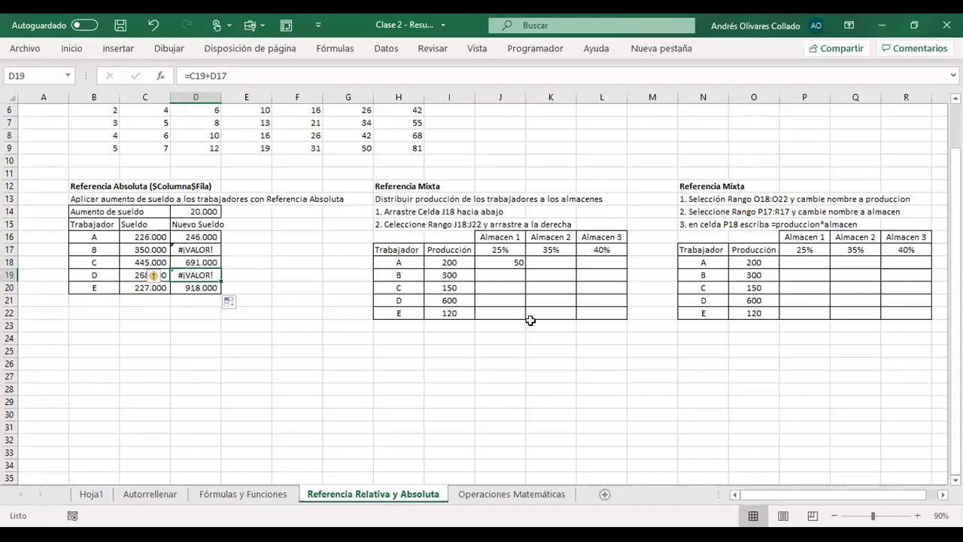
key(F2)
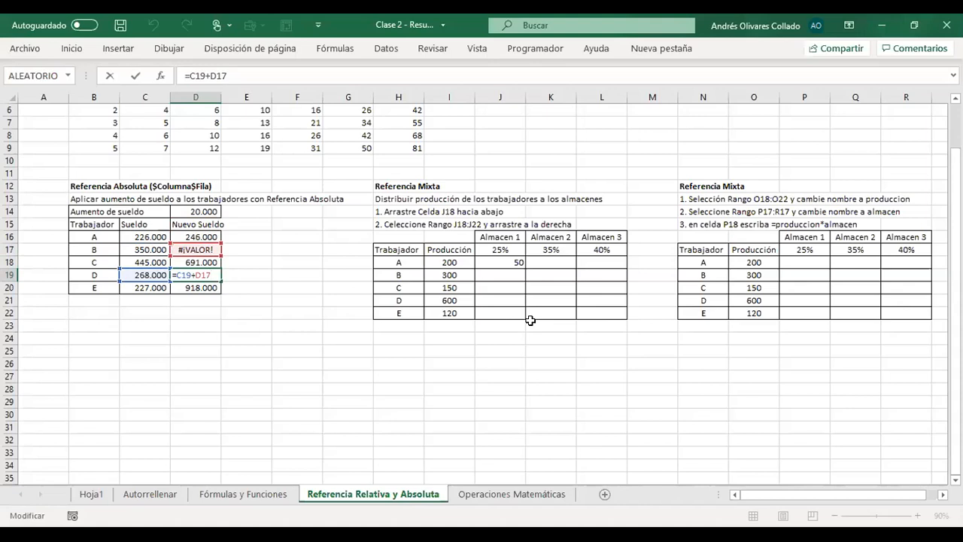
key(Return)
key(Up)
key(Up)
key(Up)
key(Up)
key(Up)
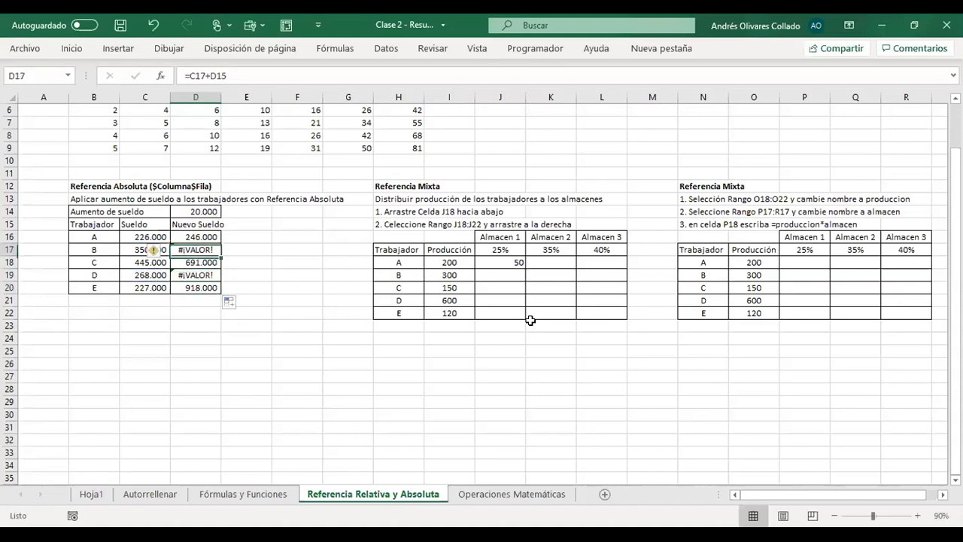
key(shift+Down)
key(shift+Down)
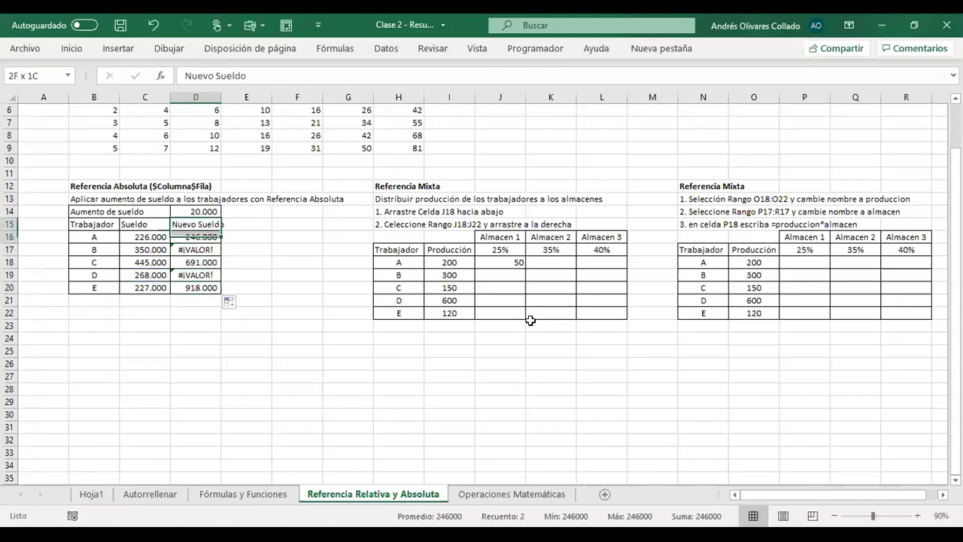
key(Up)
key(Down)
key(Down)
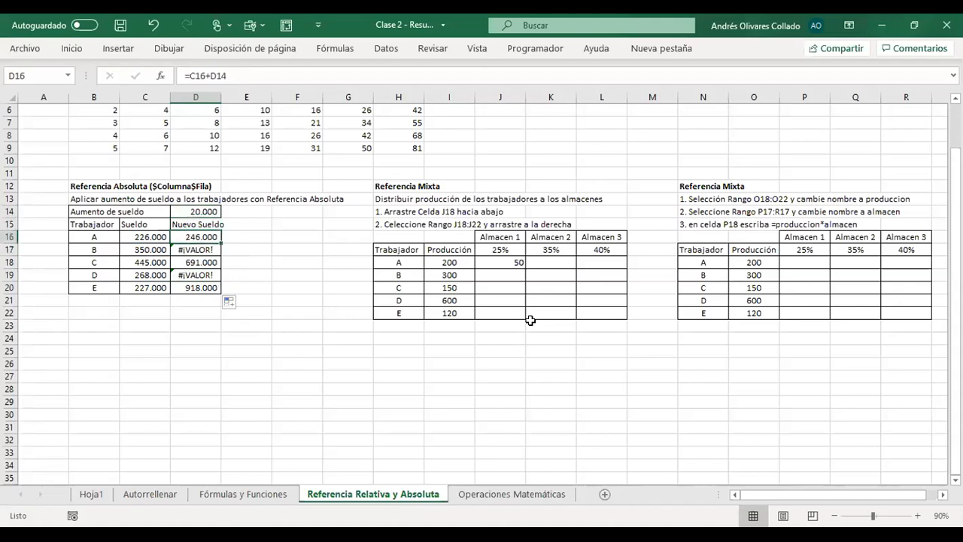
key(F2)
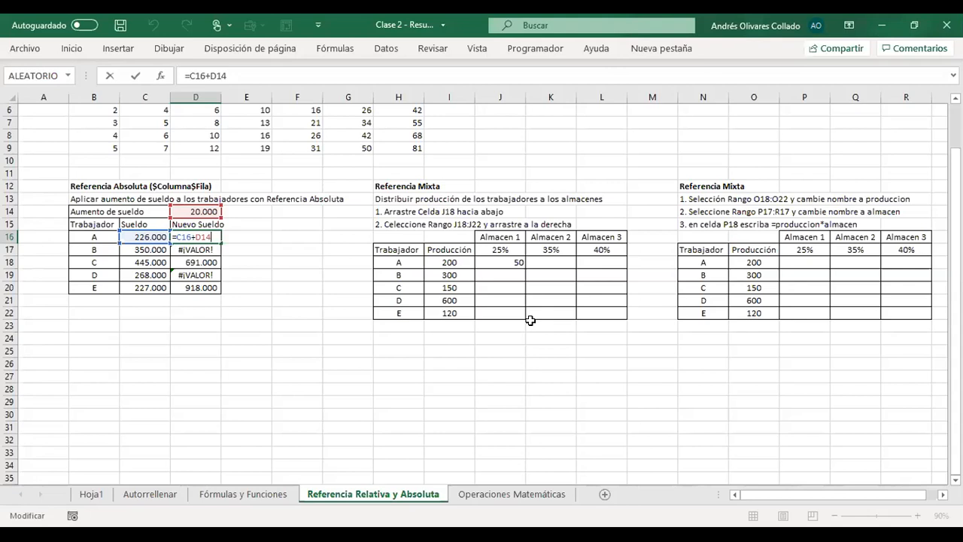
key(F4)
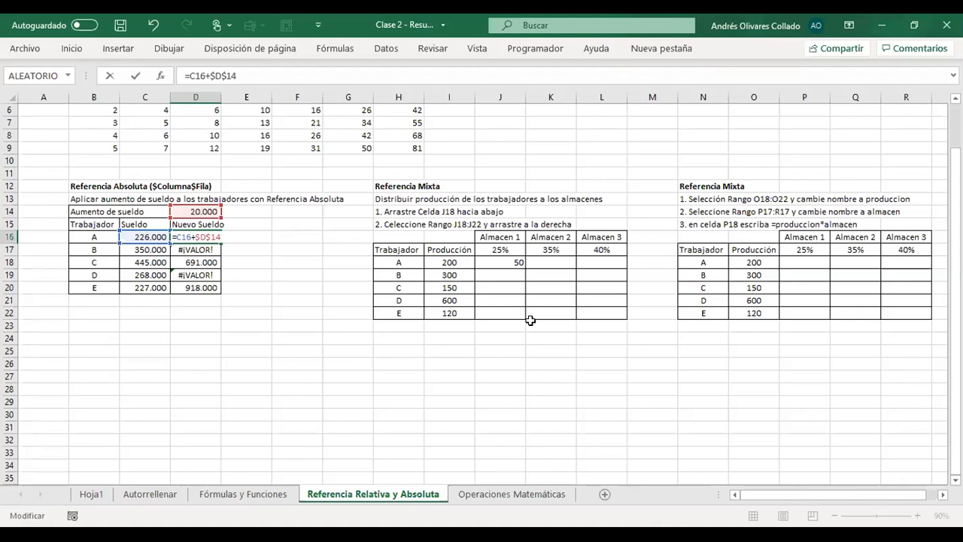
key(Escape)
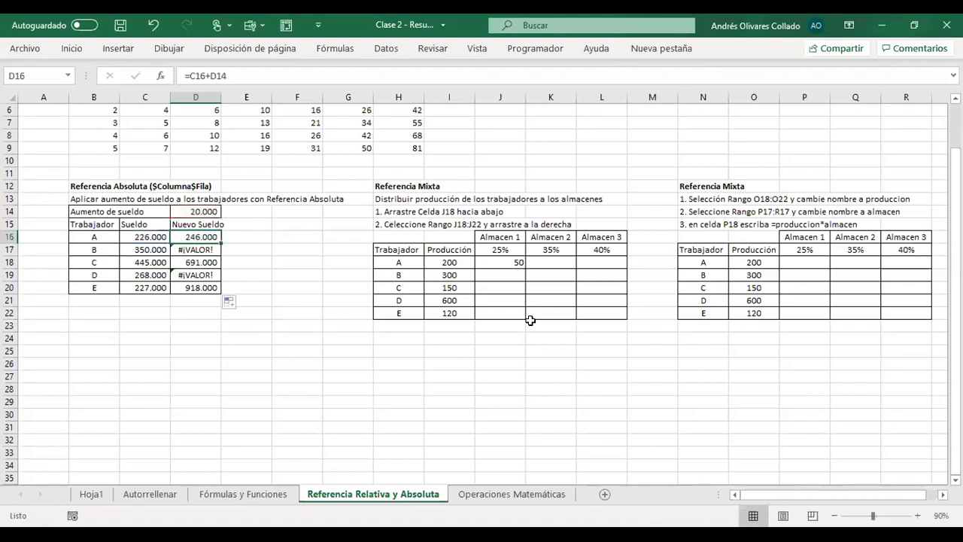
- Make the D14 reference absolute in the D16 formula, giving =C16+$D$14, and autofill it down to D20
key(F2)
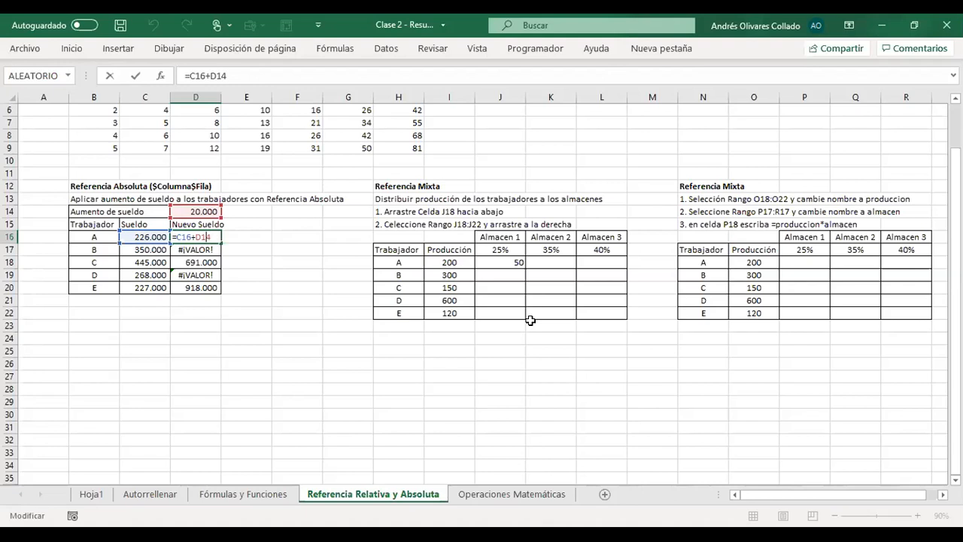
key(F4)
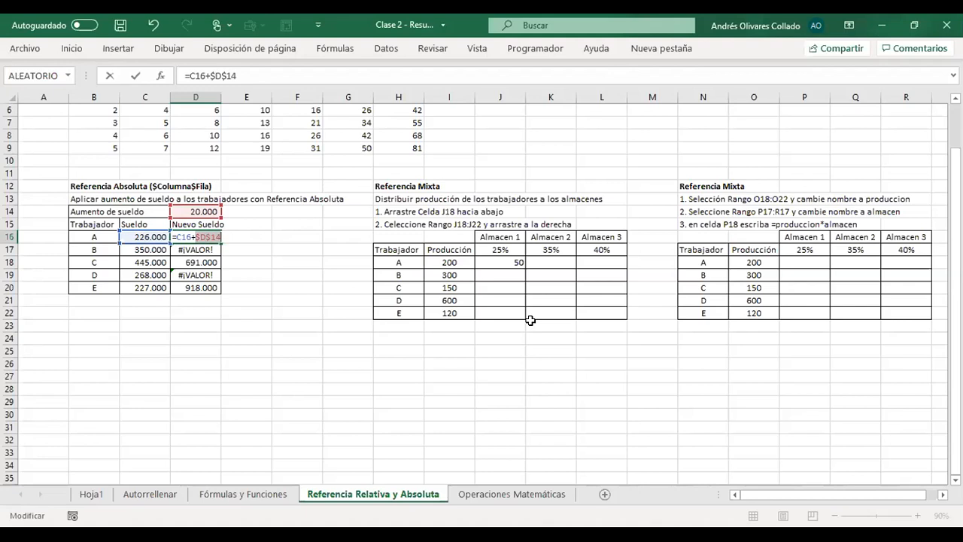
key(Return)
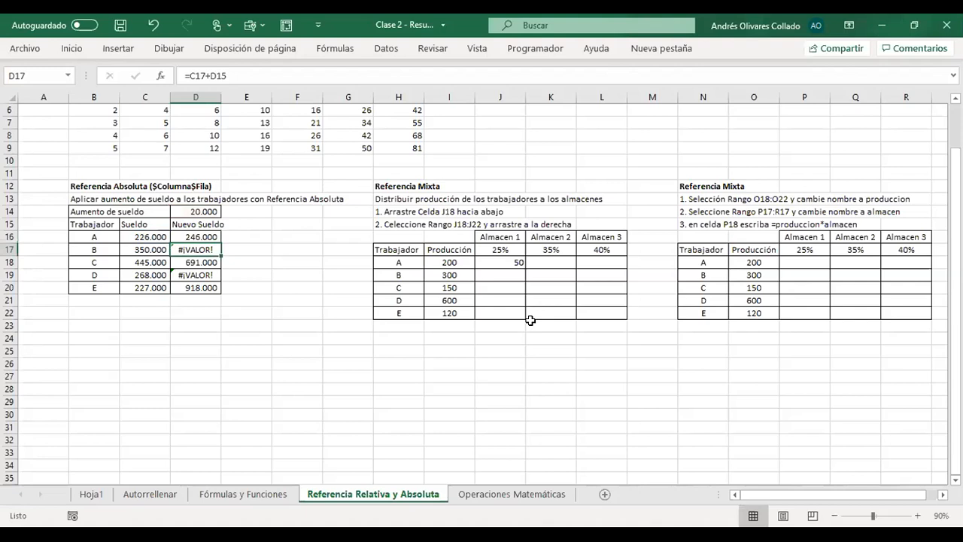
key(Up)
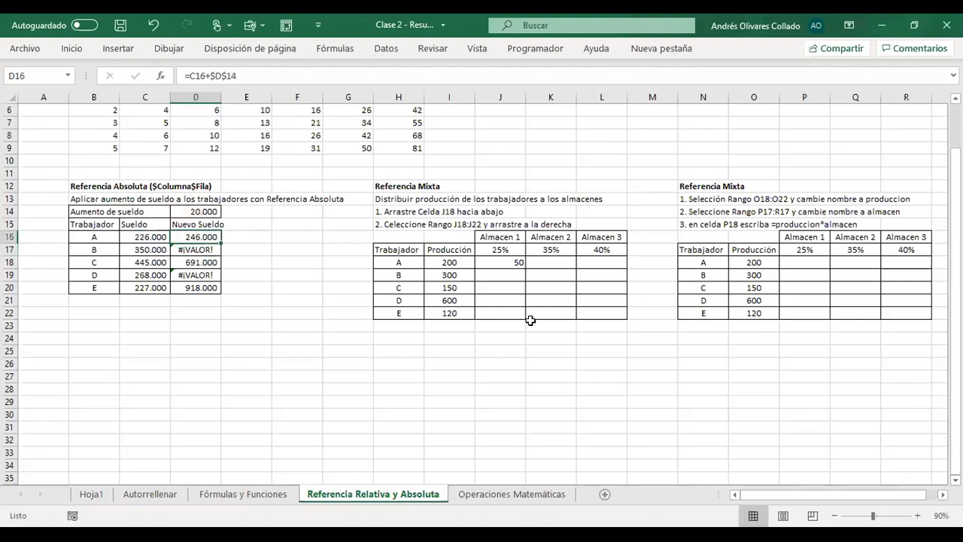
drag(221, 241, 225, 288)
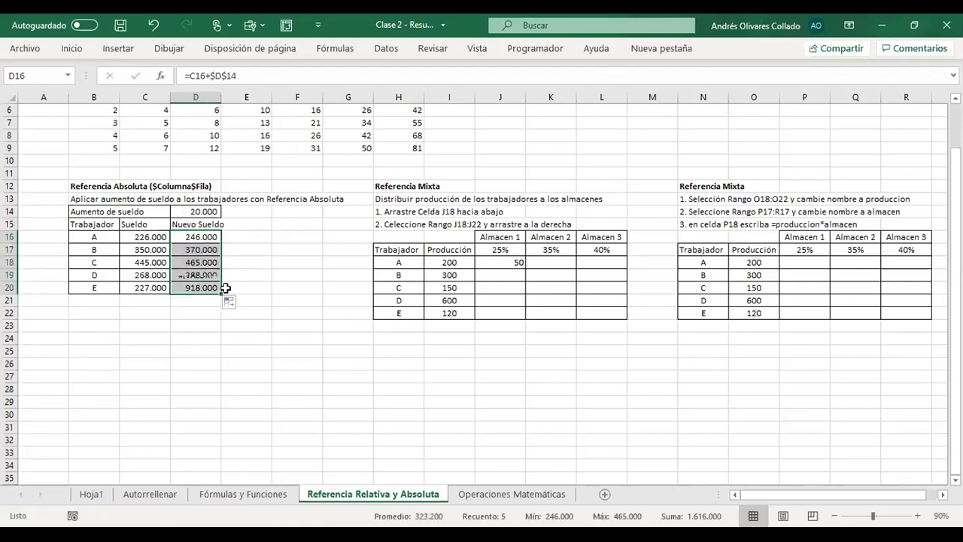
- Inspect the cells referenced by the copied absolute-reference formulas in D17, D18 and D20
click(205, 254)
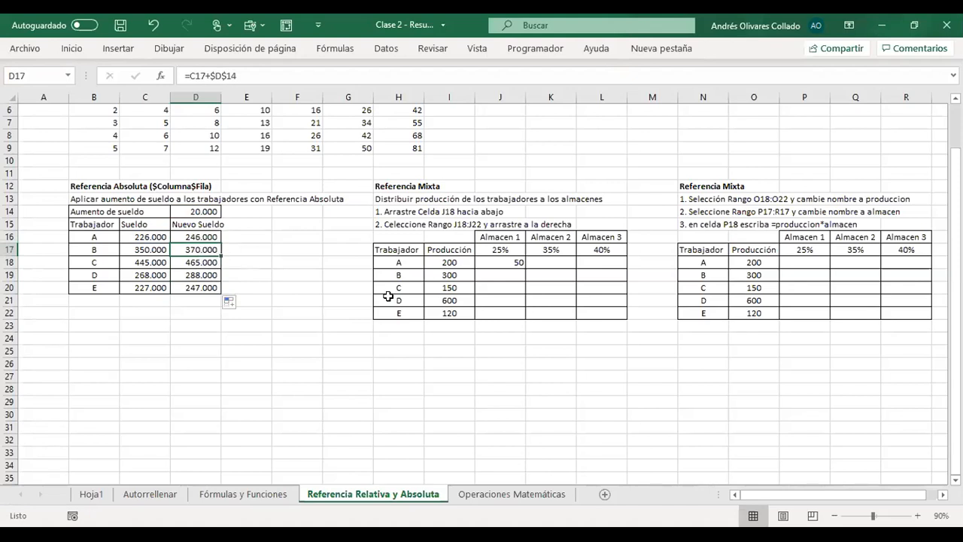
key(F2)
key(Return)
key(F2)
key(Return)
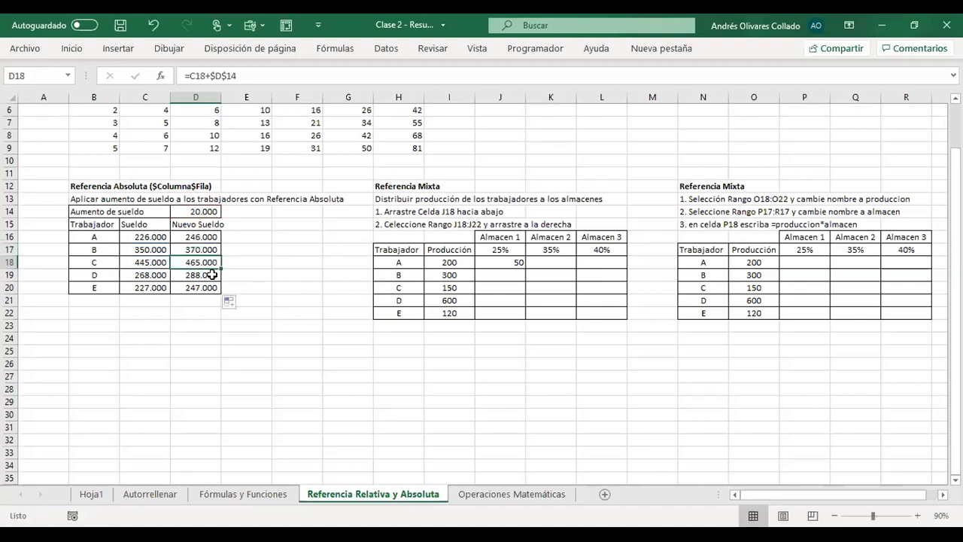
key(F2)
key(Escape)
click(208, 287)
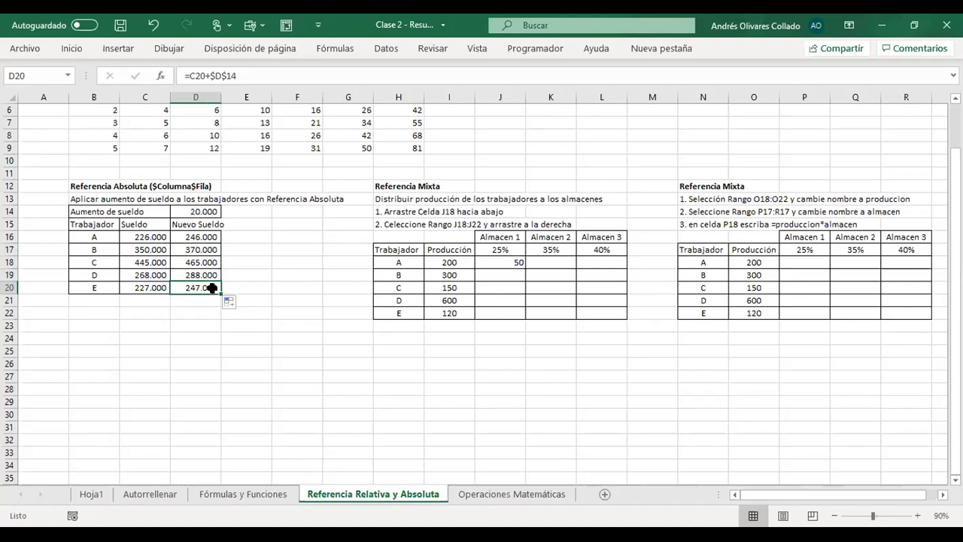
key(F2)
key(Escape)
- Clear the Nuevo Sueldo formulas in D16:D20 and return to D16
drag(206, 239, 205, 289)
key(Delete)
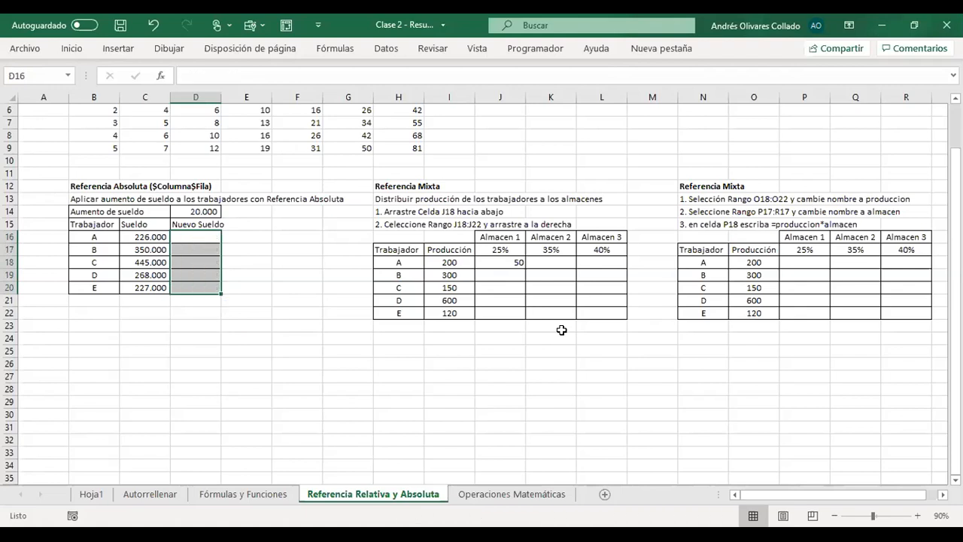
key(Down)
key(Left)
key(Right)
key(Up)
- Enter the formula =C16+$D$14 in D16, with the raise in D14 as an absolute reference
text(=)
key(Left)
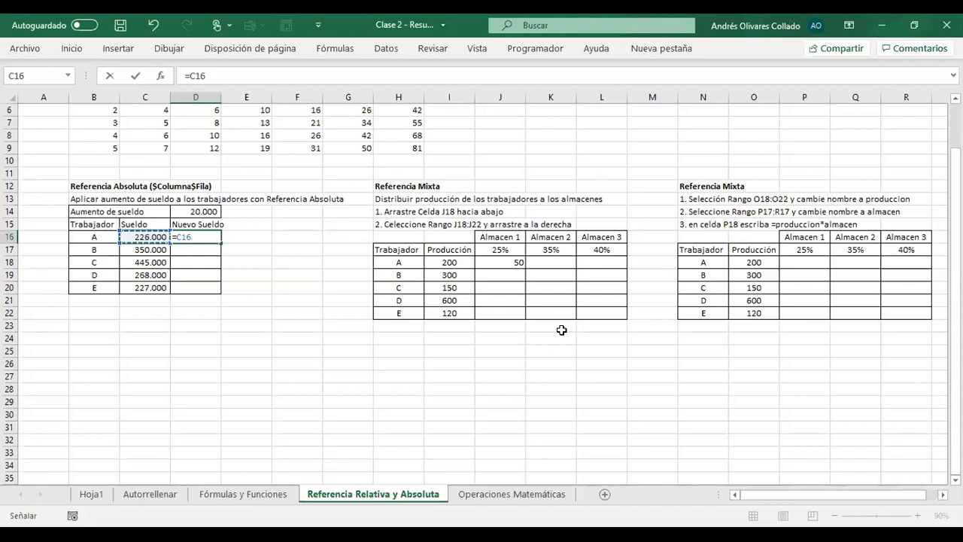
text(+)
key(Up)
key(Up)
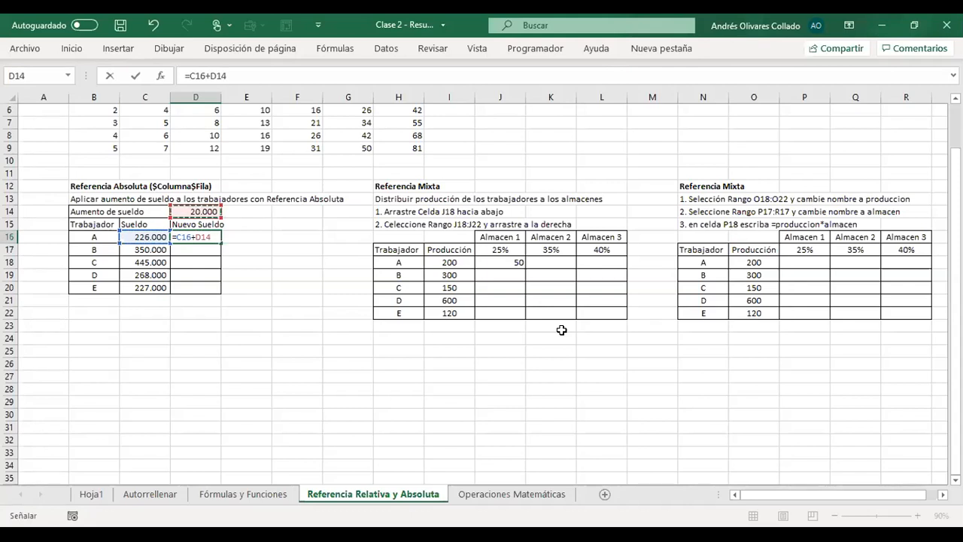
key(F4)
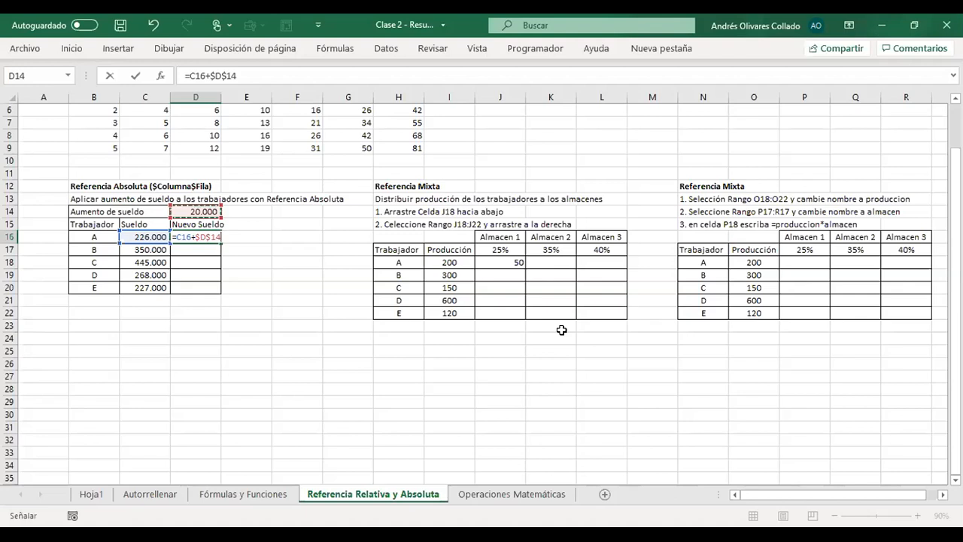
key(Return)
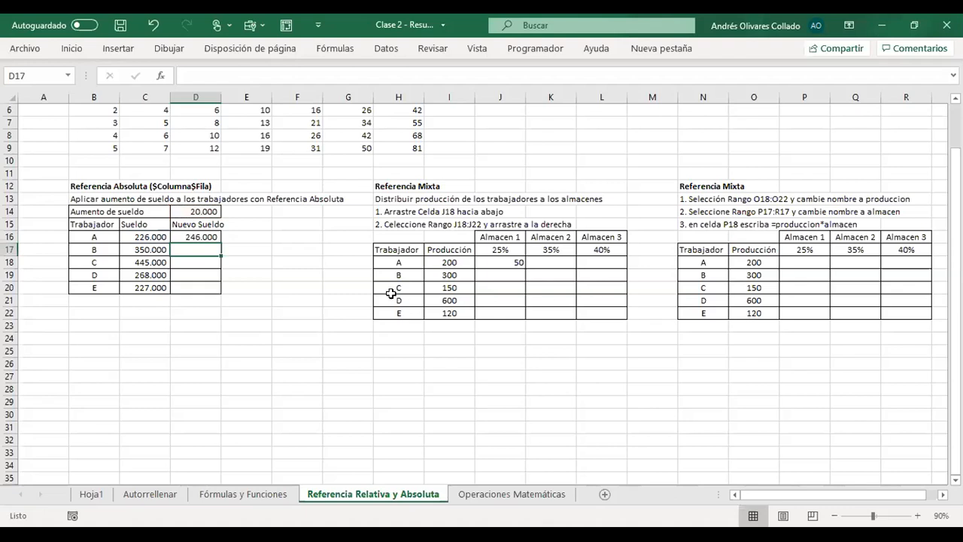
- Autofill the D16 formula down to D20 to complete the Nuevo Sueldo column
click(206, 237)
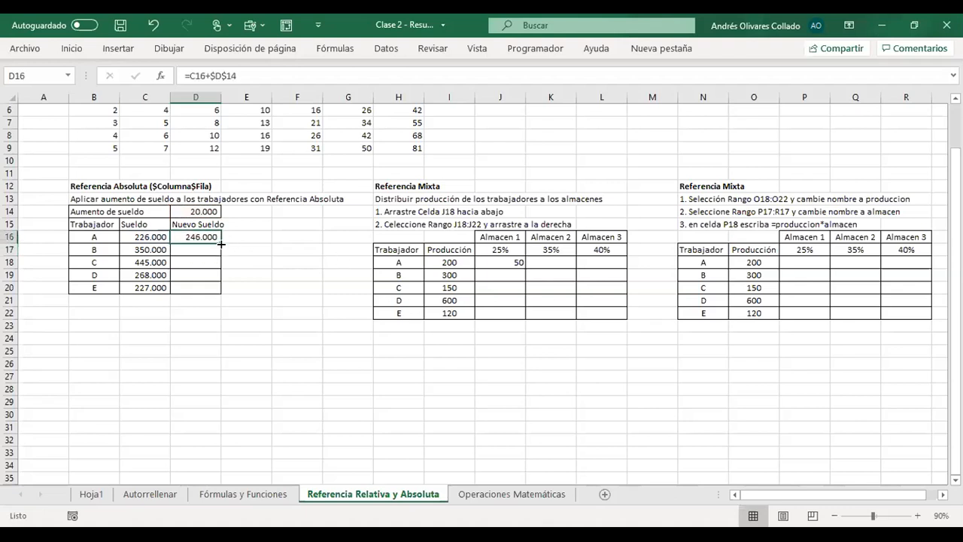
drag(221, 244, 221, 292)
click(551, 337)
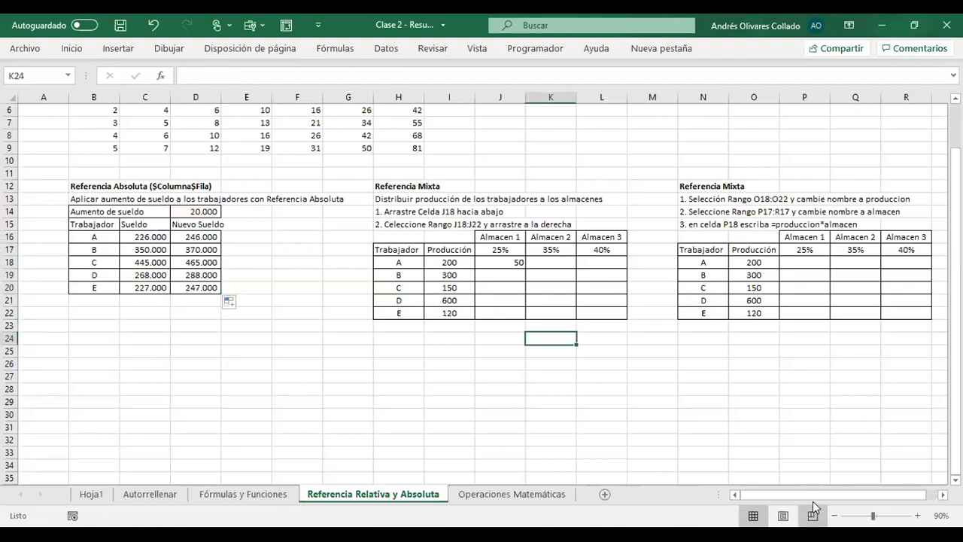
- Open the Almacen 1 formula in J18 to examine its mixed references to the Producción and percentage cells
scroll(902, 500, right, 1)
click(636, 366)
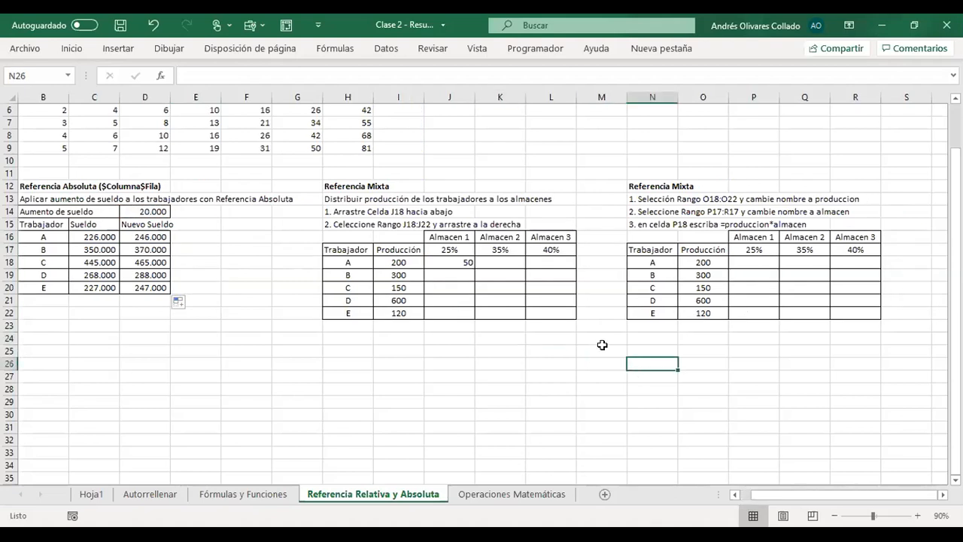
click(473, 264)
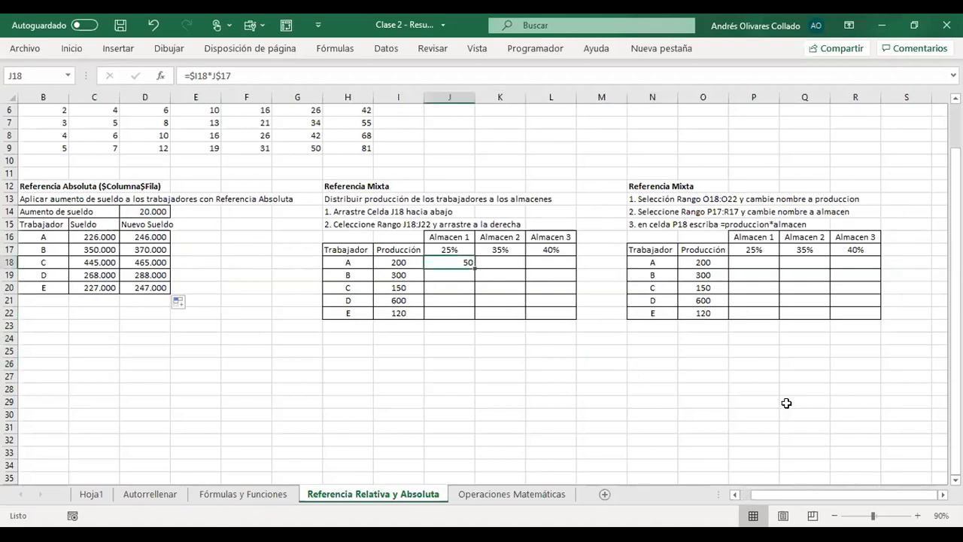
key(F2)
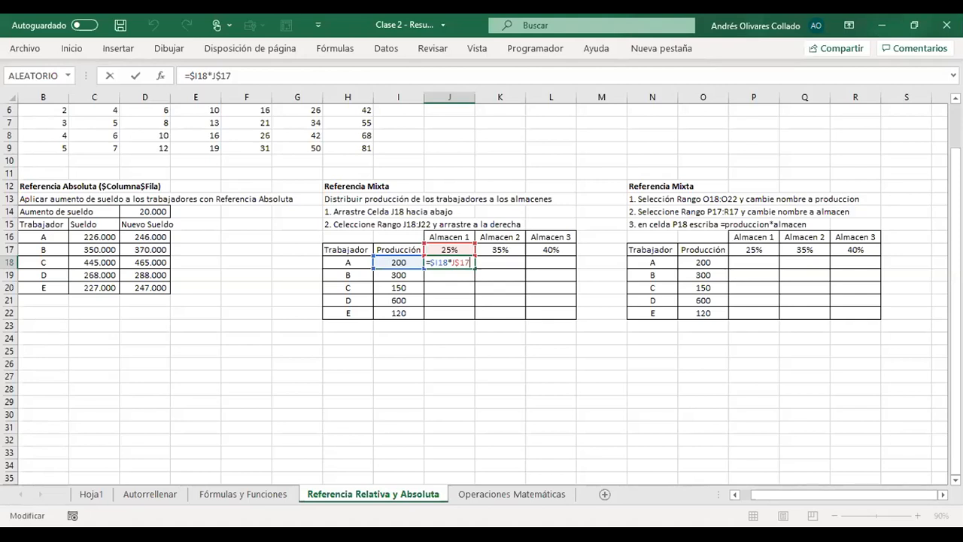
- Confirm the formula =$I18*J$17 in J18 and autofill it across the row to L18
key(Return)
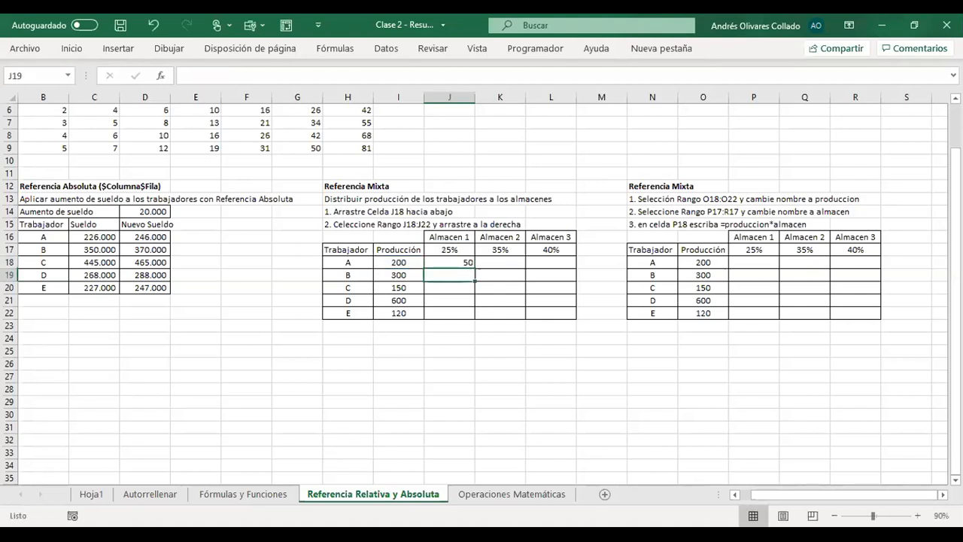
click(453, 260)
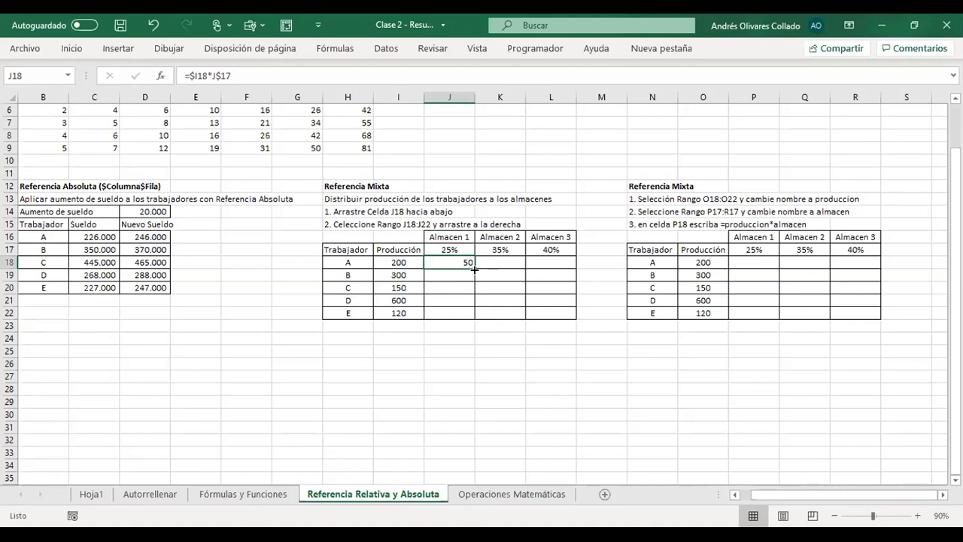
drag(474, 268, 562, 264)
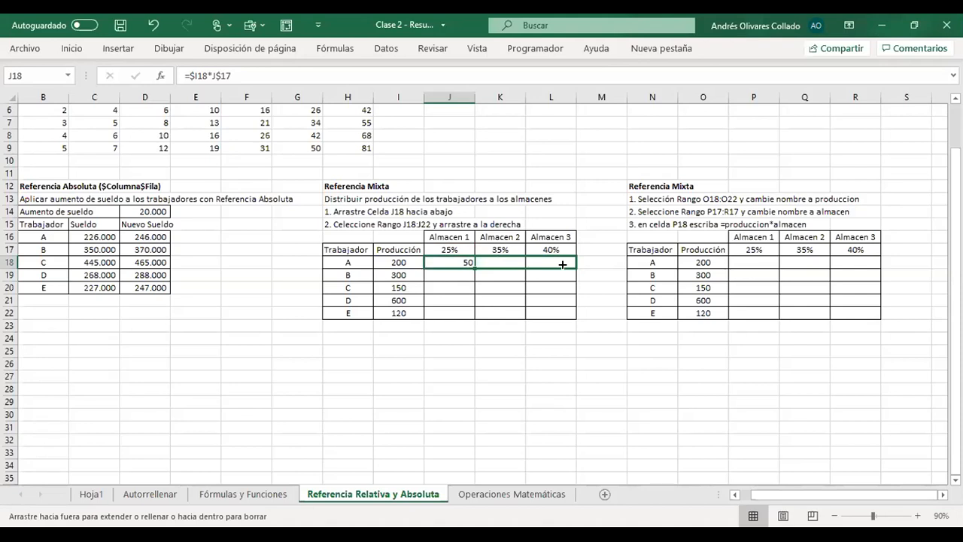
drag(562, 264, 563, 265)
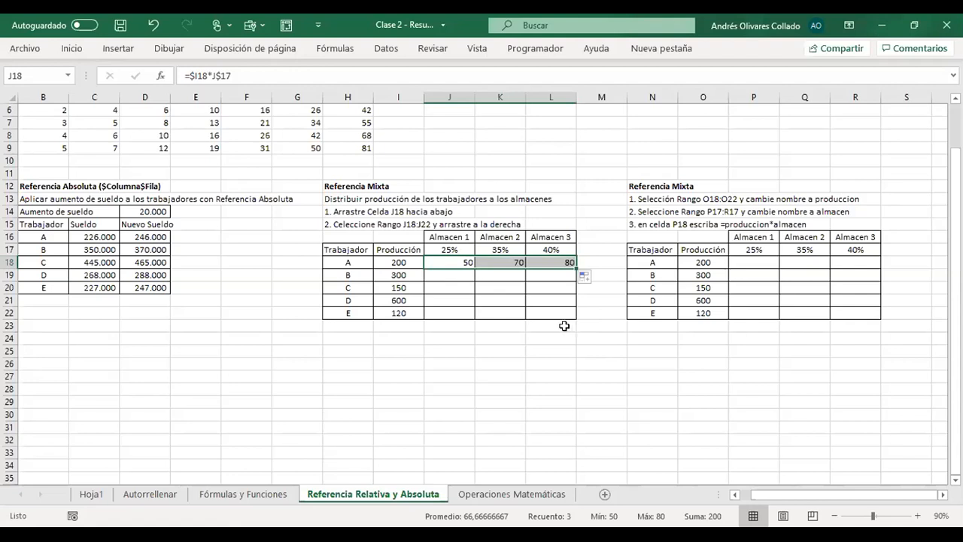
- Examine how the mixed references adapt in the Almacen 2 and Almacen 3 formulas in K18 and L18
click(460, 262)
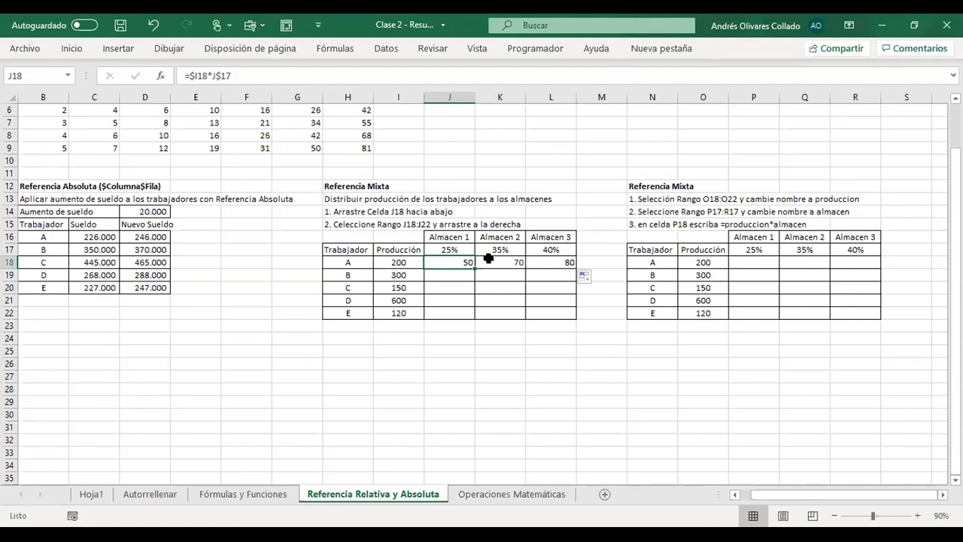
double_click(489, 261)
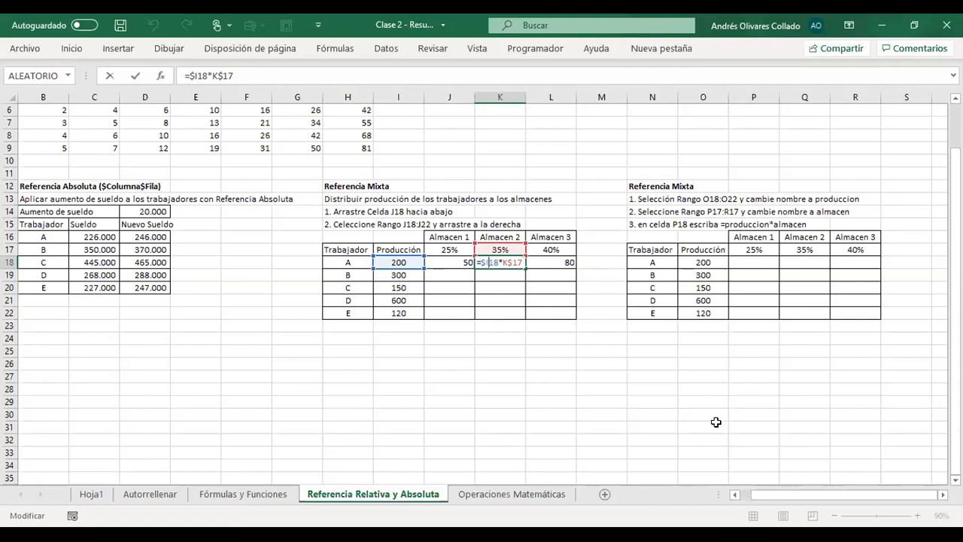
key(Escape)
key(Left)
key(Right)
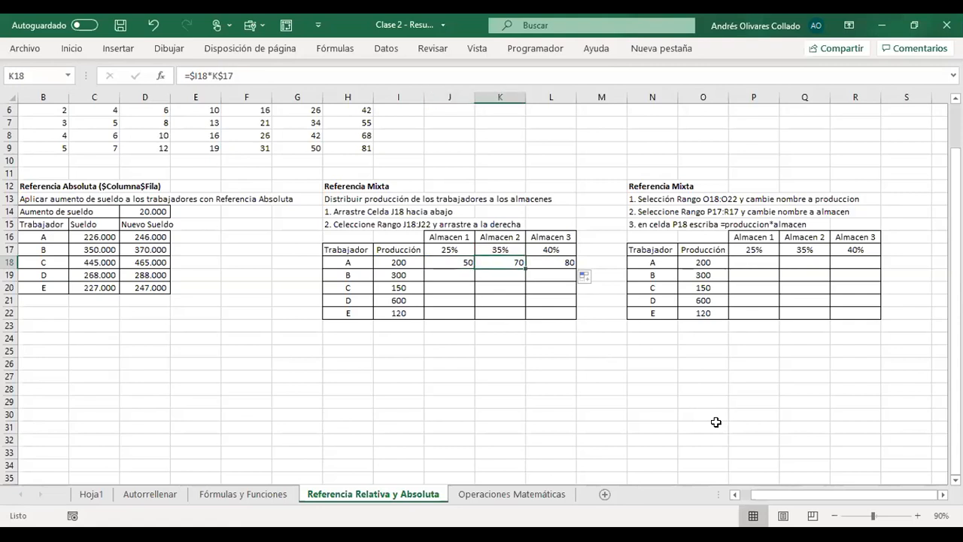
key(F2)
key(Escape)
key(Right)
key(F2)
key(Escape)
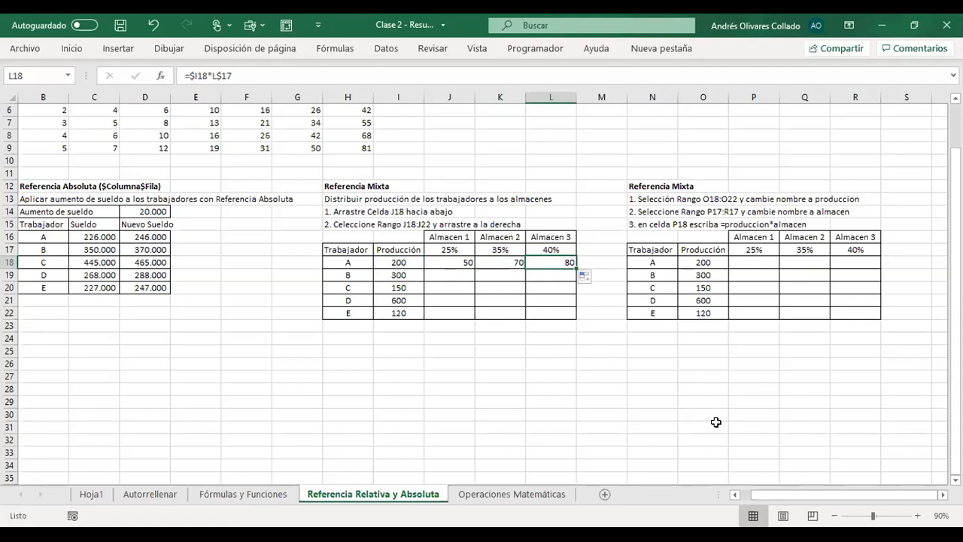
- Select J18:L18 and autofill the three formulas down to row 22 to complete the distribution table
key(shift+Left)
key(shift+Left)
key(shift+Left)
key(shift+Right)
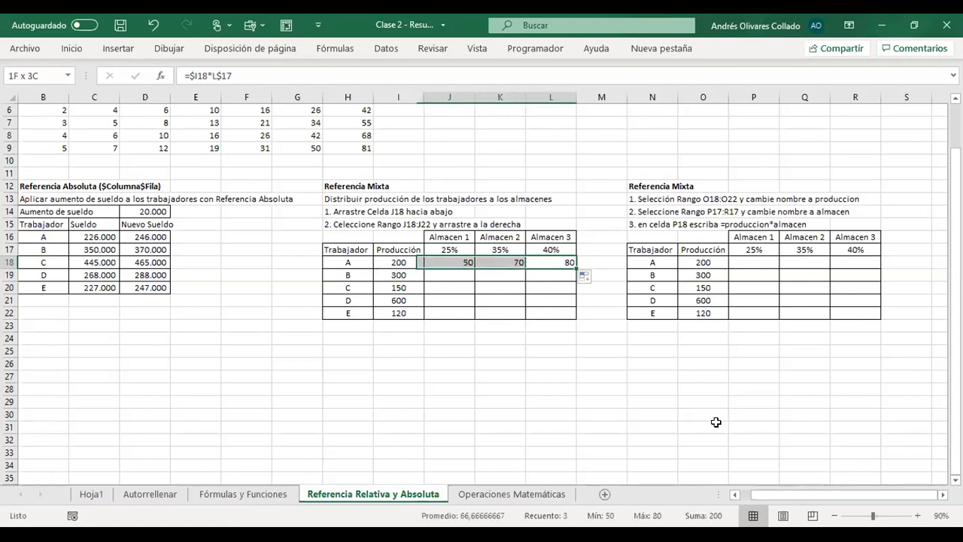
drag(577, 264, 575, 312)
click(542, 365)
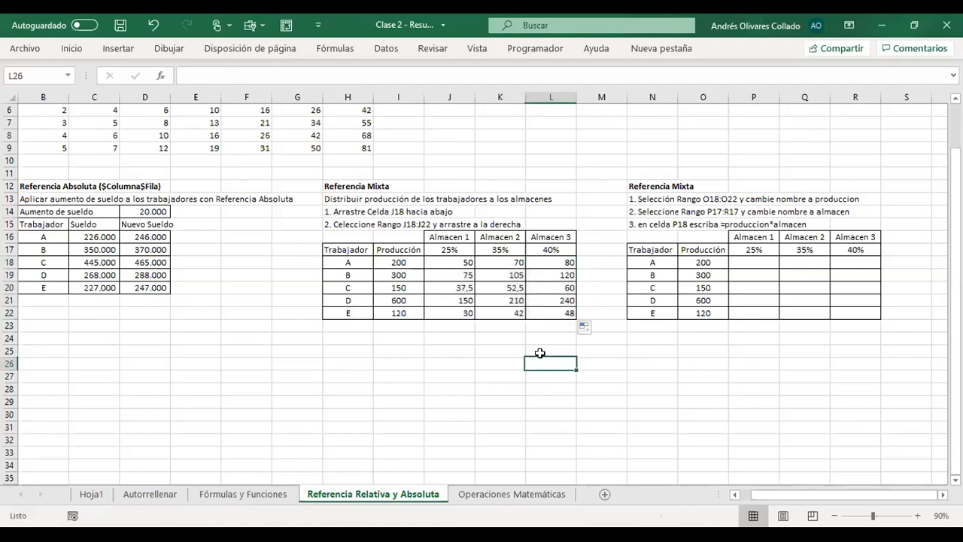
- Examine the mixed references in the filled formulas in K21, L20, K19 and J18
click(507, 300)
double_click(507, 300)
key(Escape)
double_click(560, 282)
key(Escape)
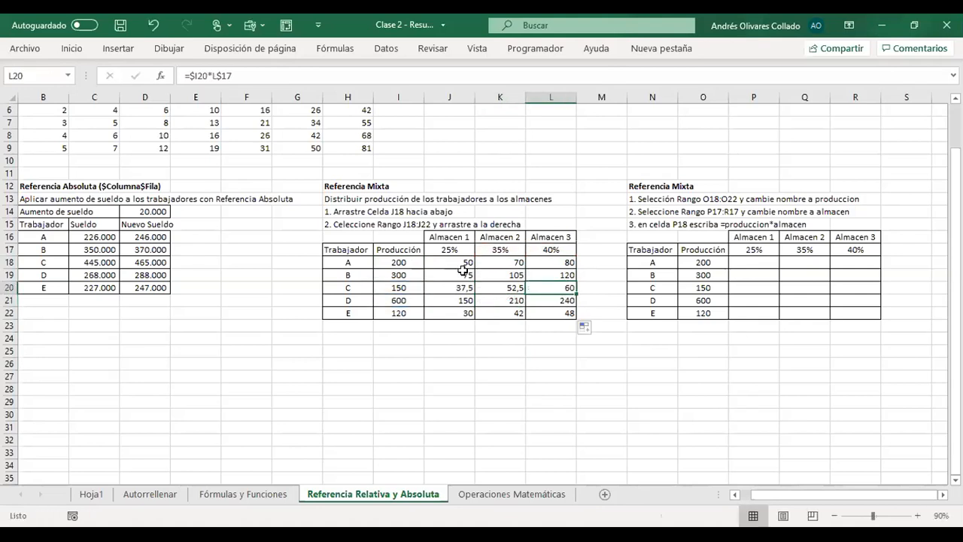
double_click(507, 275)
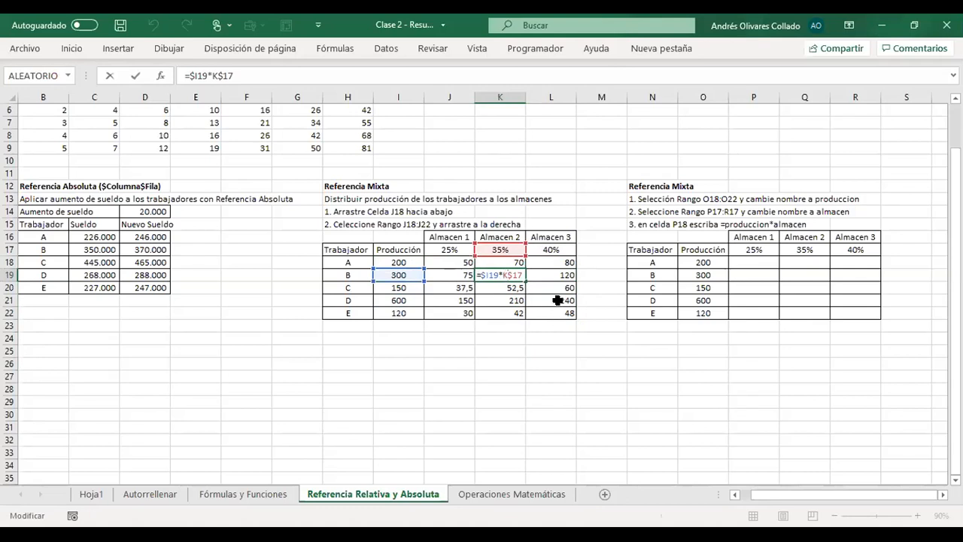
click(737, 361)
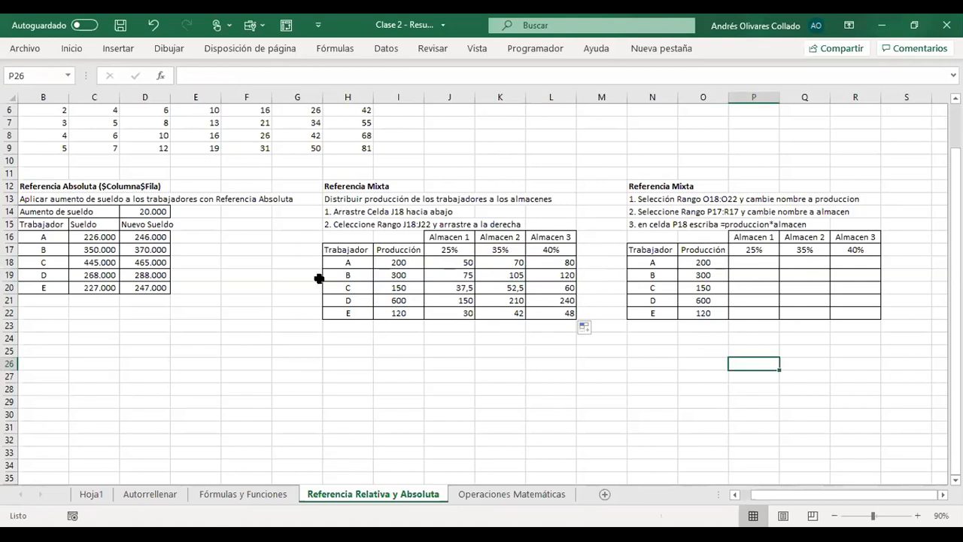
click(456, 258)
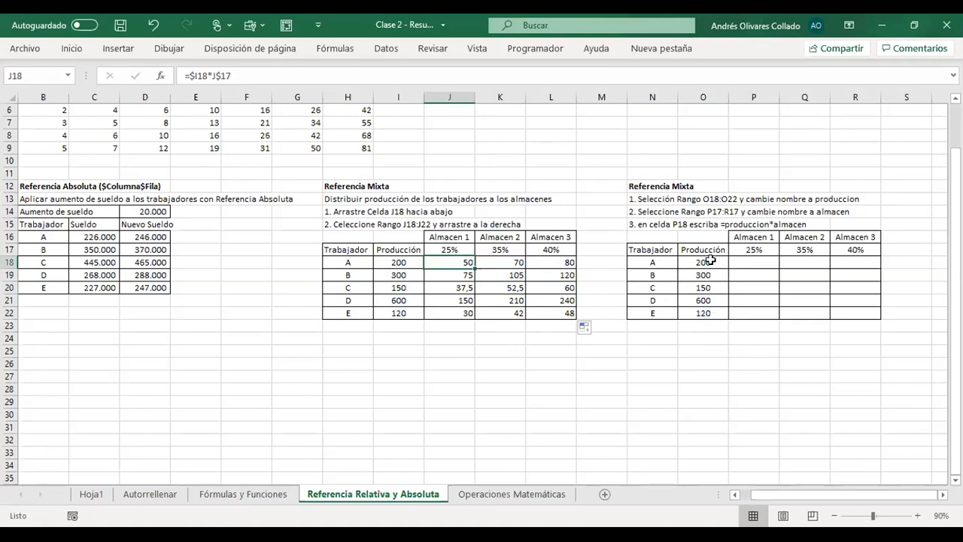
- Name the Producción range O18:O22 produccion and reselect the range to check its name
drag(720, 260, 715, 316)
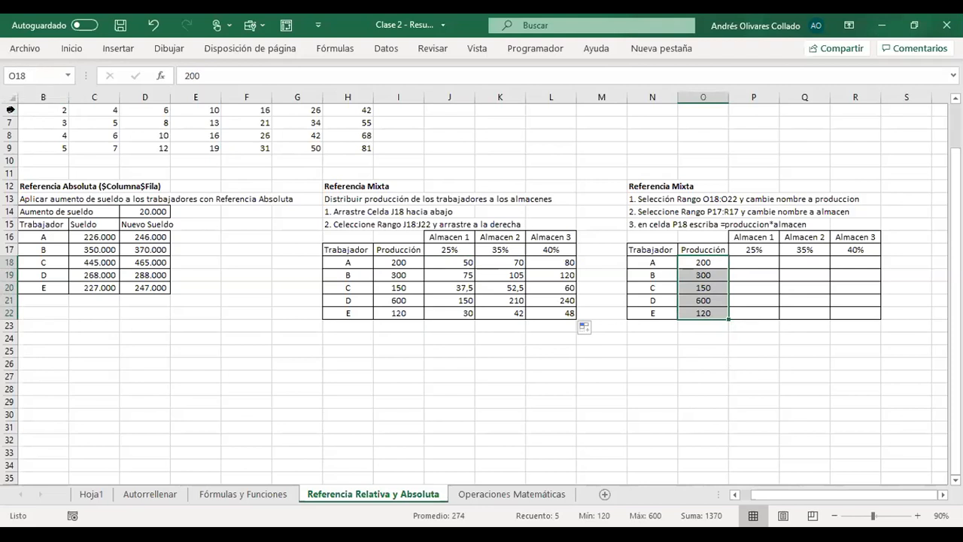
click(34, 78)
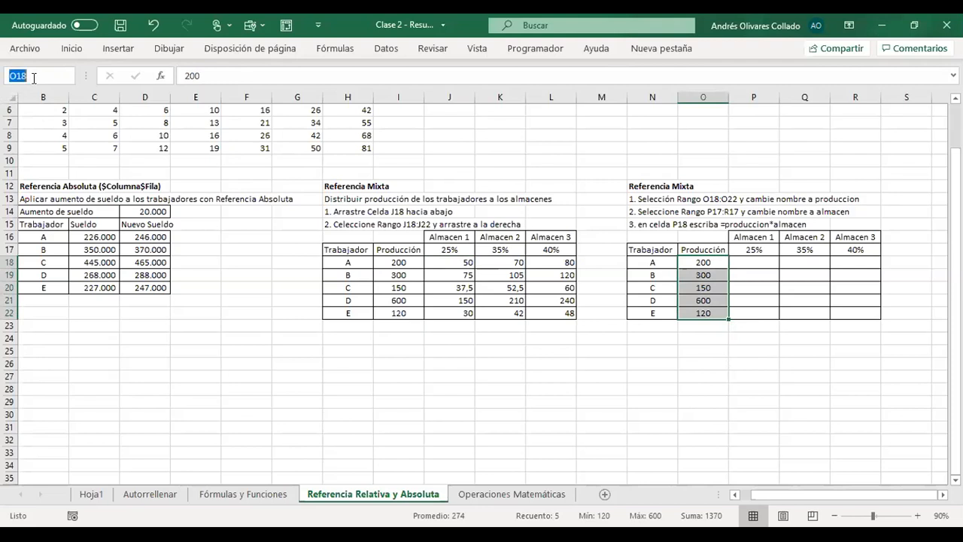
text(produccion)
key(Return)
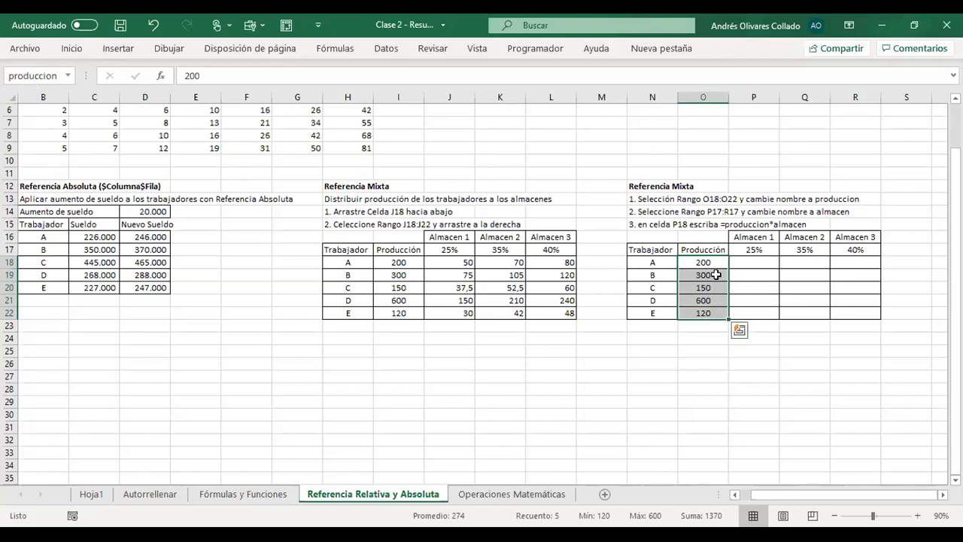
click(141, 131)
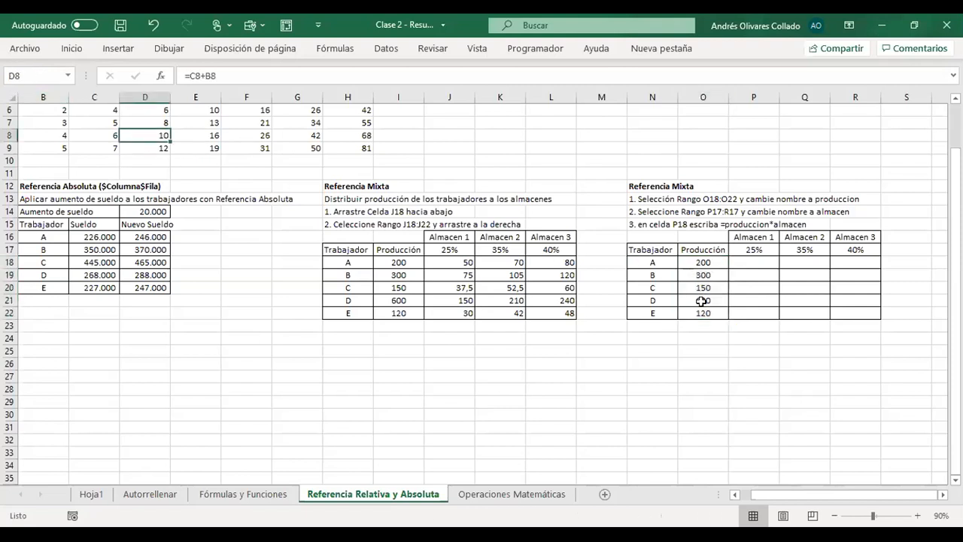
drag(701, 262, 703, 314)
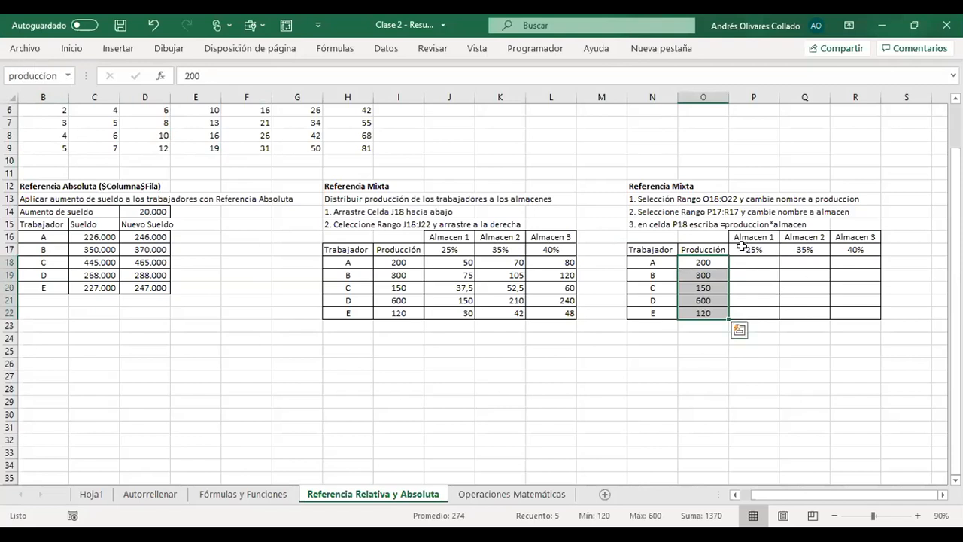
- Name the percentage range P17:R17 almacen
drag(748, 247, 858, 249)
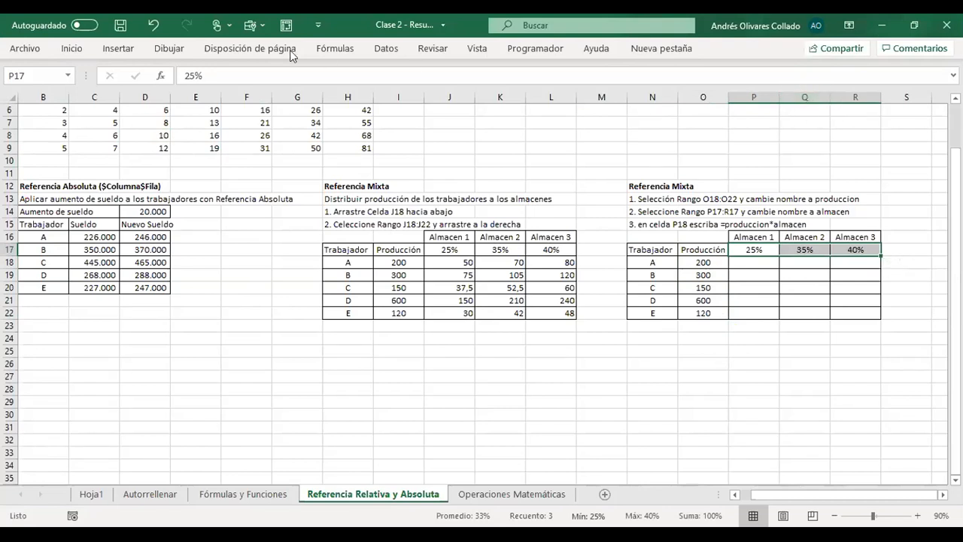
click(30, 76)
text(almacen)
key(Return)
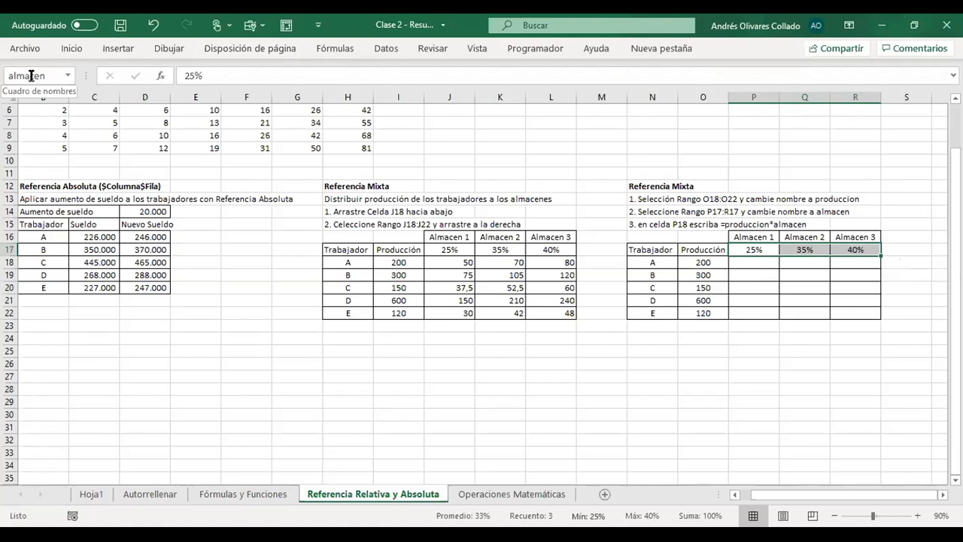
- Enter the formula =produccion*almacen in P18 to distribute the production with the named ranges
click(761, 262)
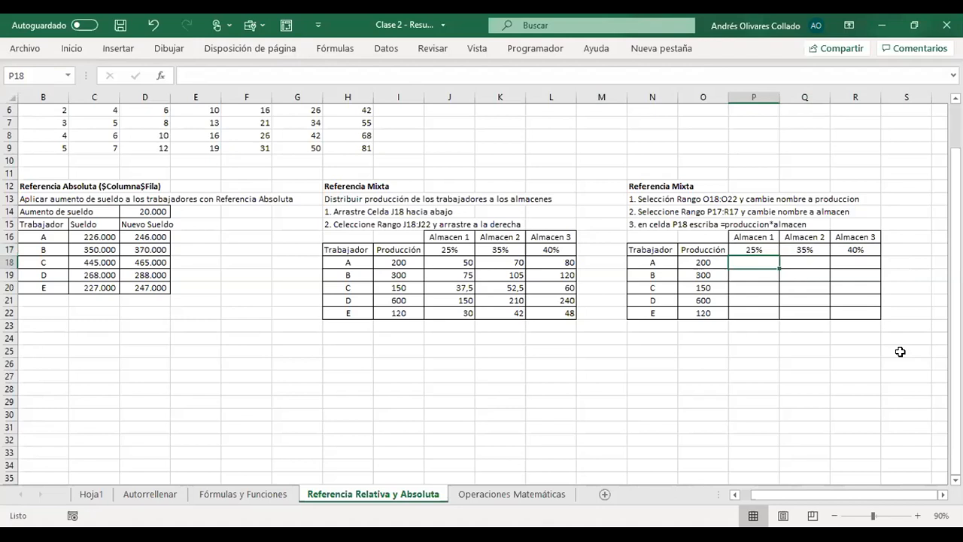
click(459, 263)
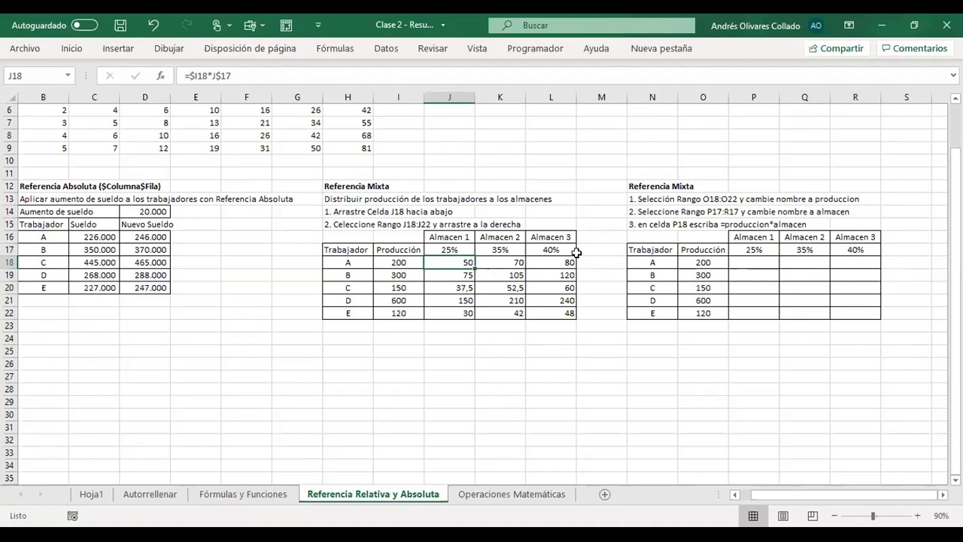
click(753, 262)
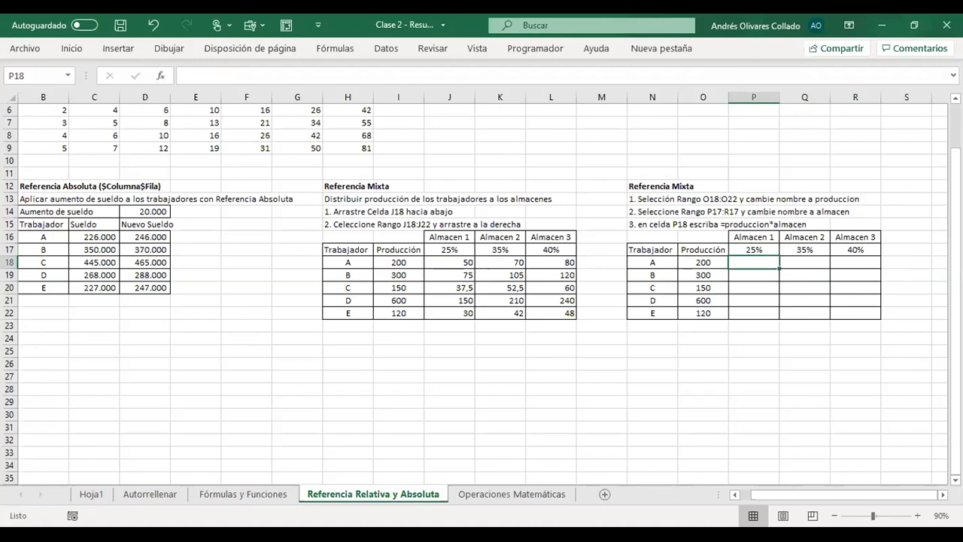
text(=)
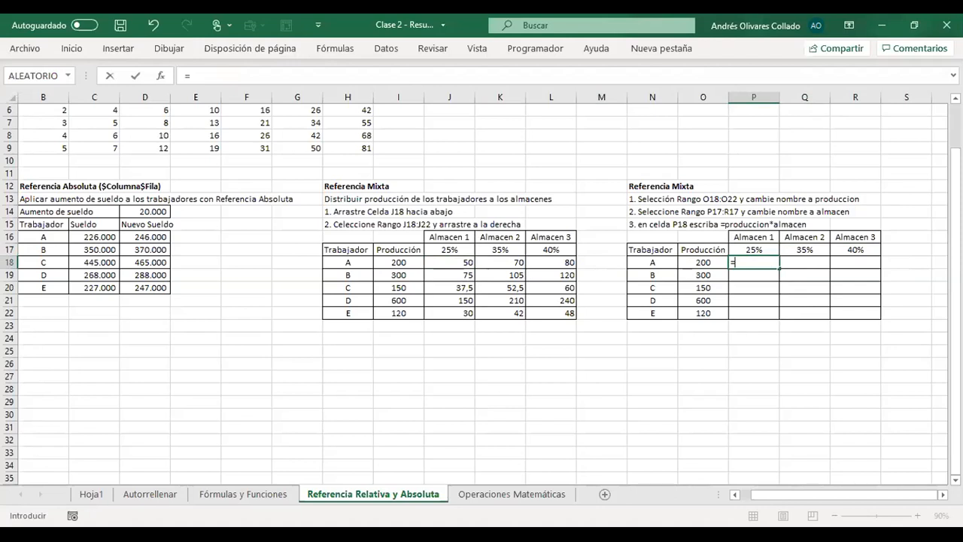
text(produ)
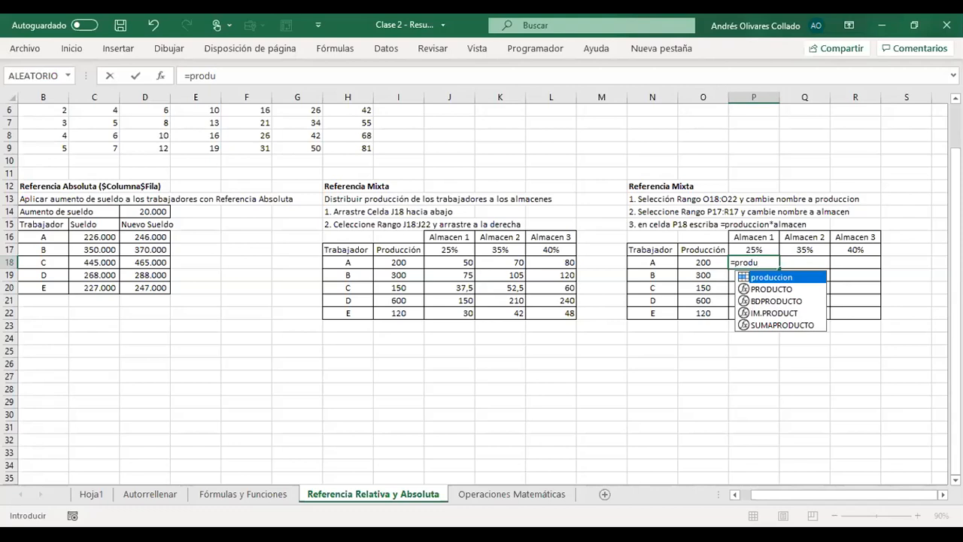
key(Tab)
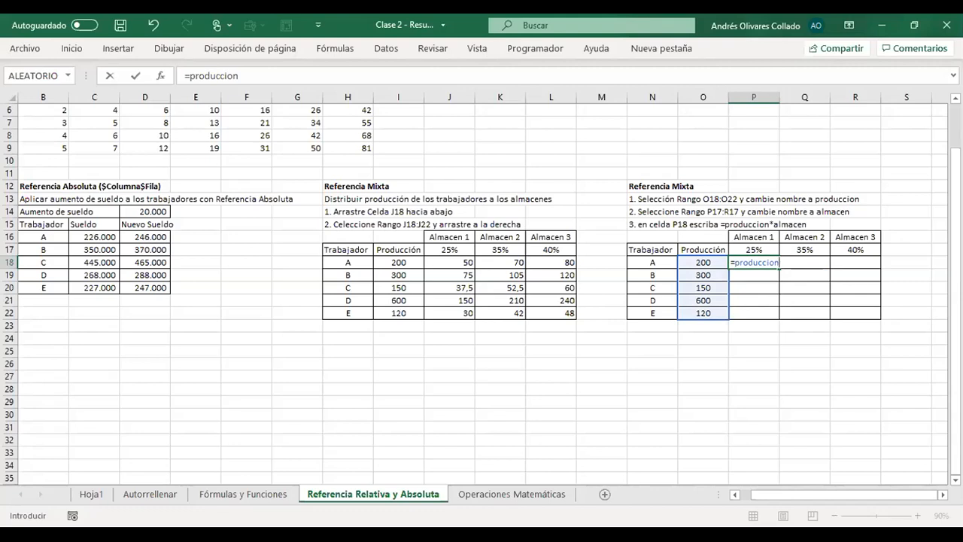
text(*alam)
key(BackSpace)
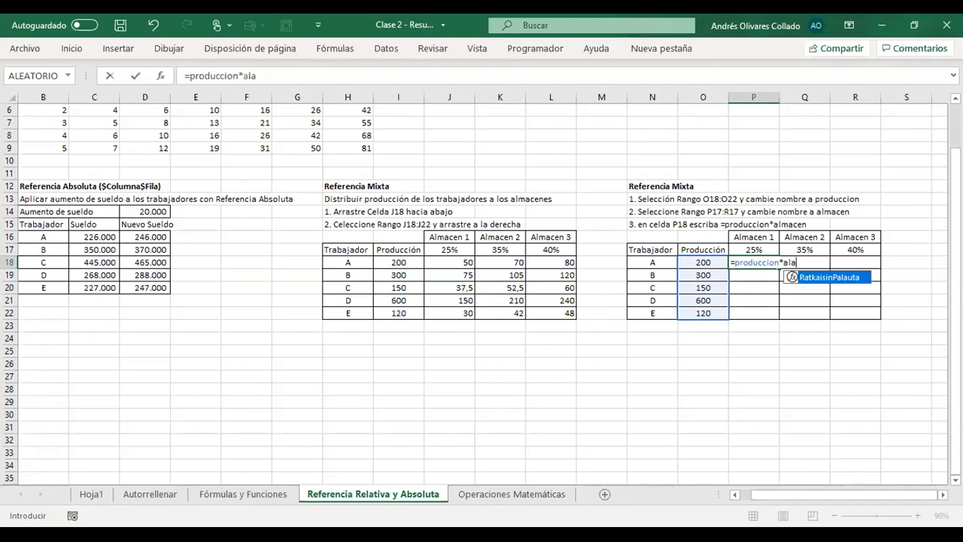
key(BackSpace)
text(ma)
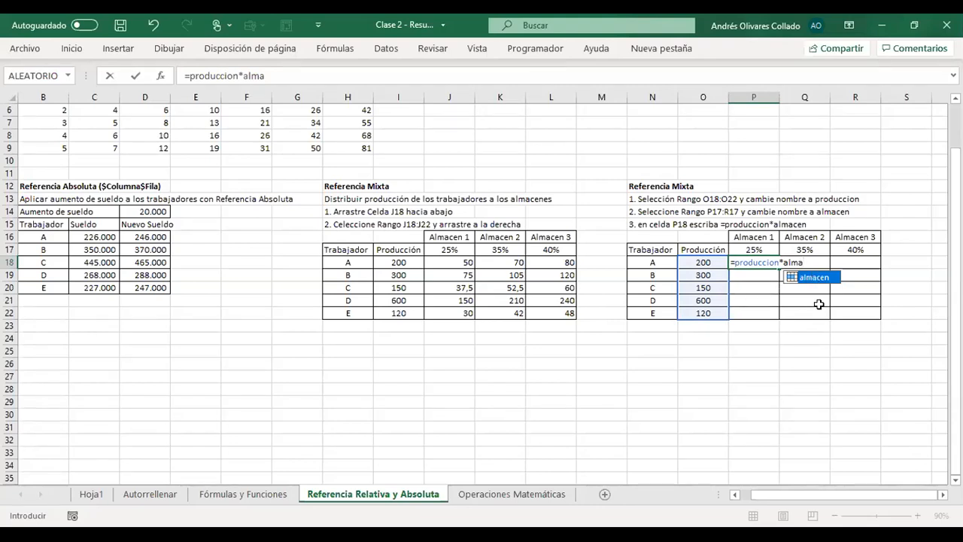
key(Tab)
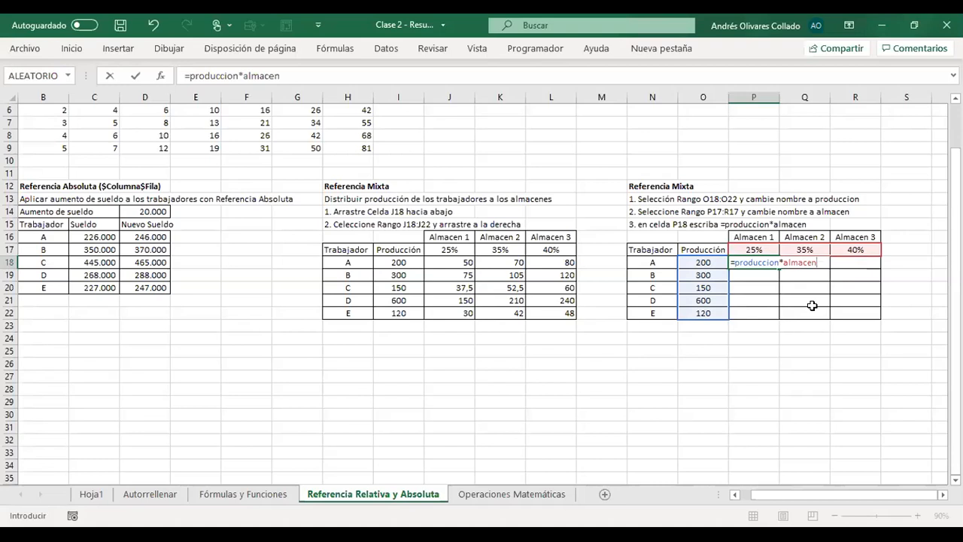
key(Return)
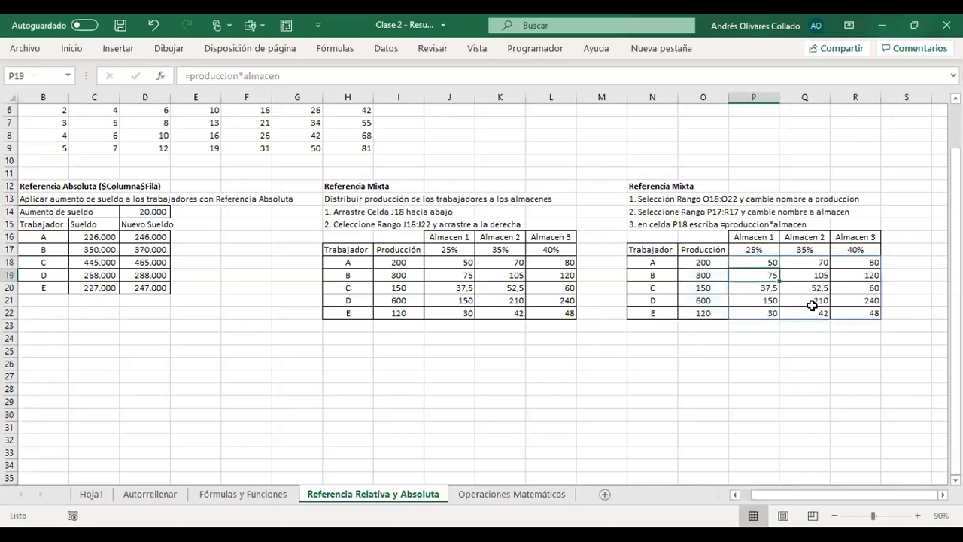
- Go through the cells of the named-range distribution table to examine the formula in its other cells
key(Right)
key(Right)
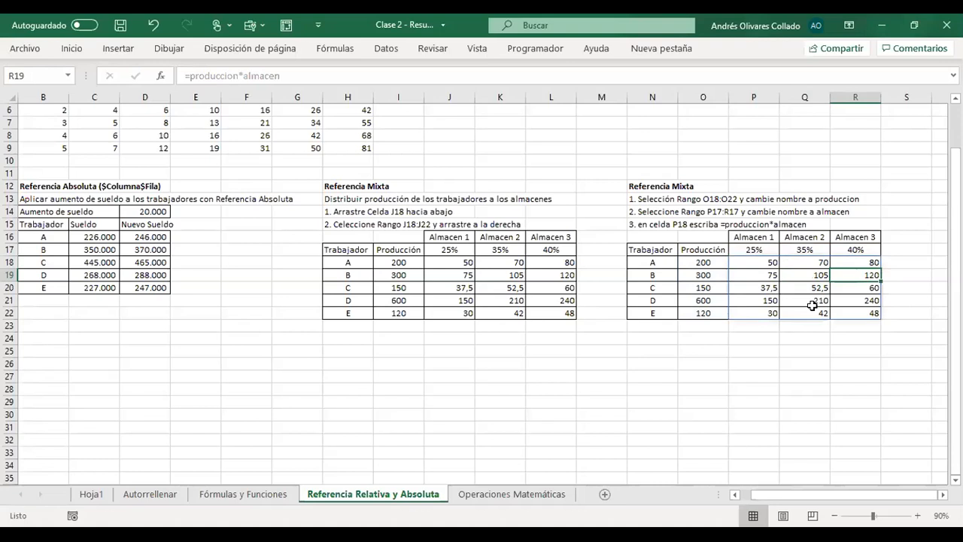
key(Down)
key(Down)
key(Down)
key(Down)
key(Down)
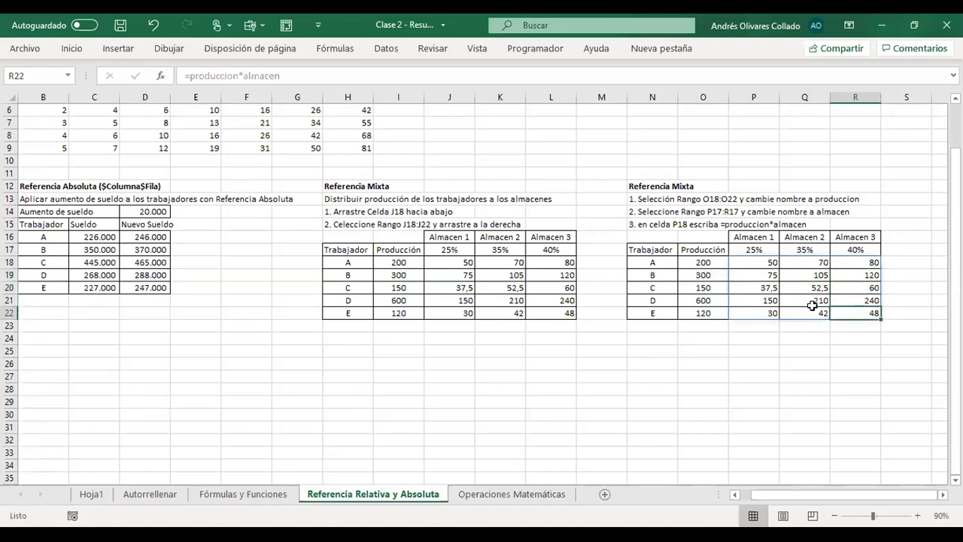
key(Left)
key(Left)
key(Left)
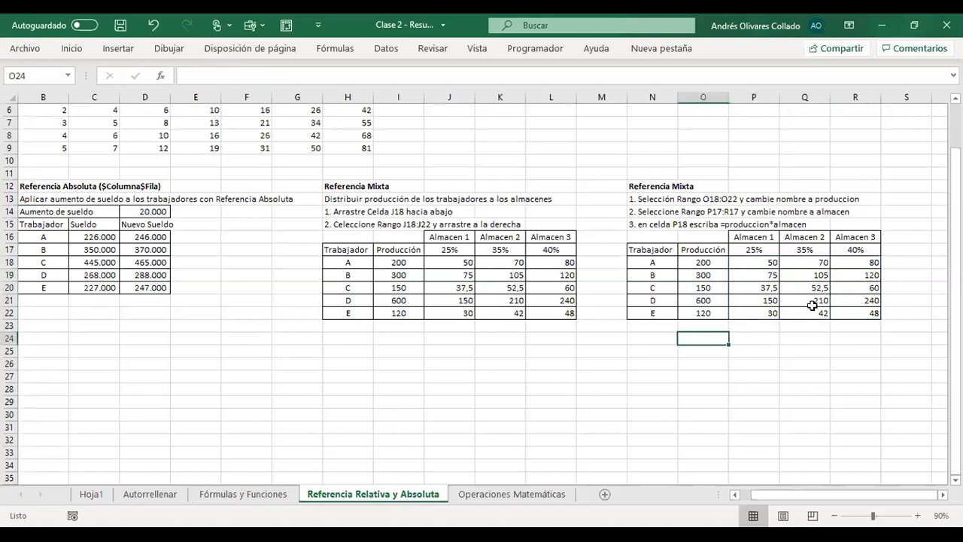
- Save the workbook
click(121, 26)
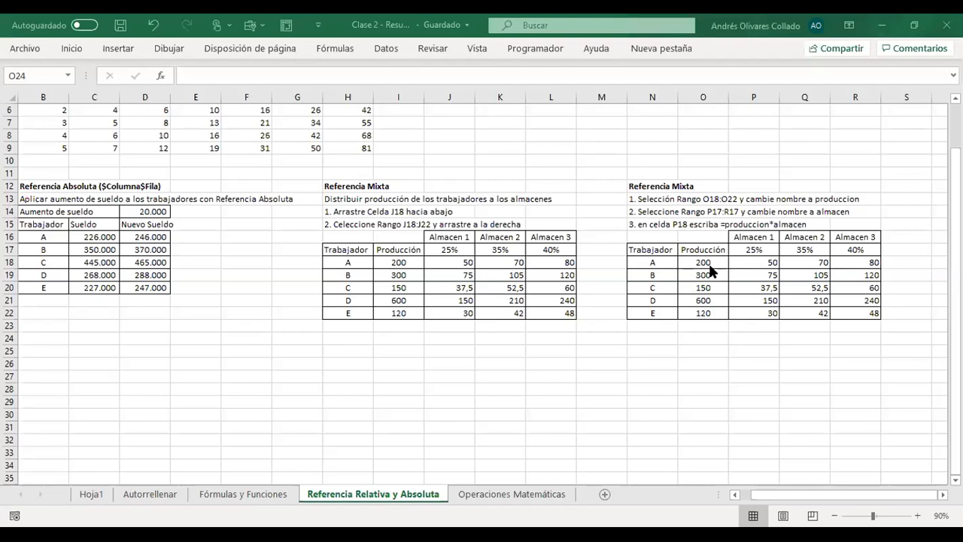
click(756, 252)
drag(707, 259, 857, 317)
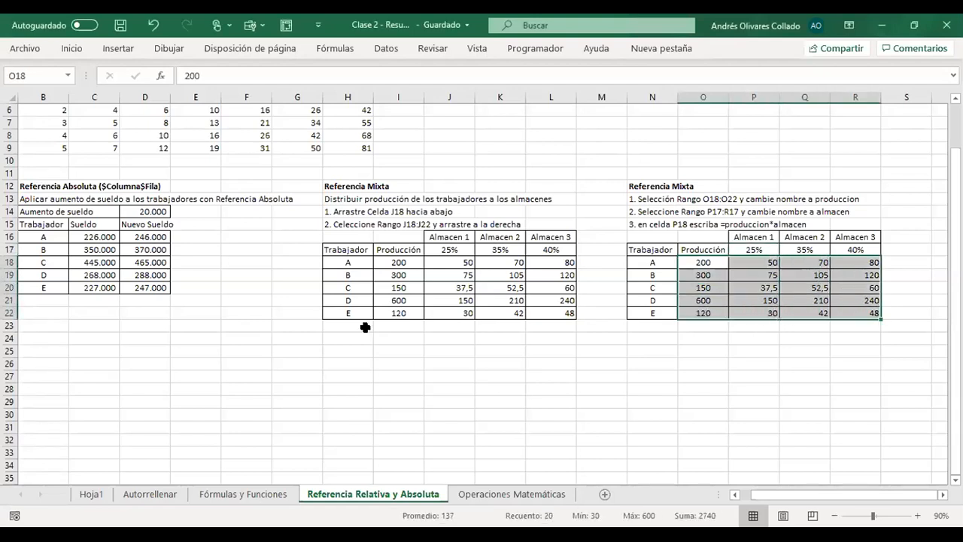
click(712, 353)
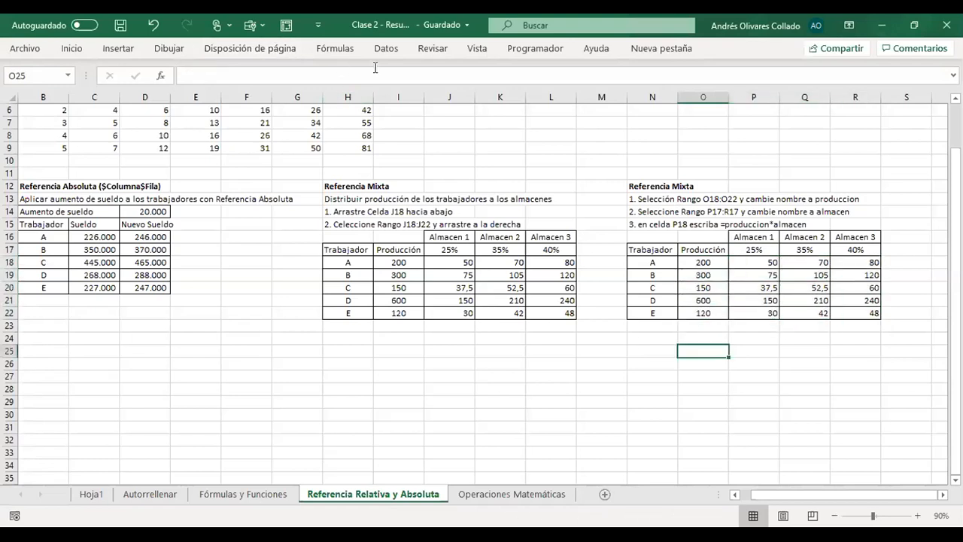
click(822, 350)
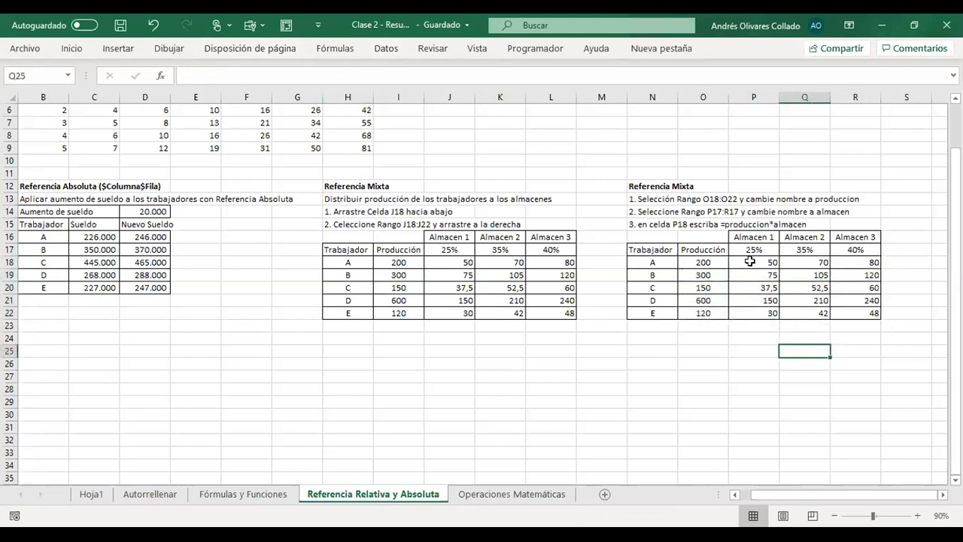
- Clear the named-range distribution results in P18:R22
click(750, 267)
drag(766, 269, 859, 307)
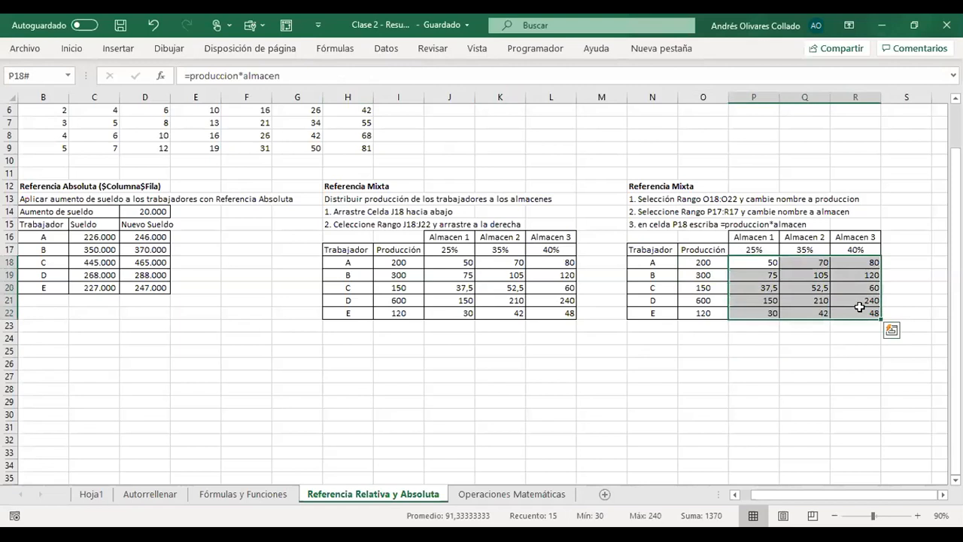
key(Delete)
- Review the production range O18:O22 and the warehouse percentage range P17:R17 by selecting each one
key(Left)
key(Left)
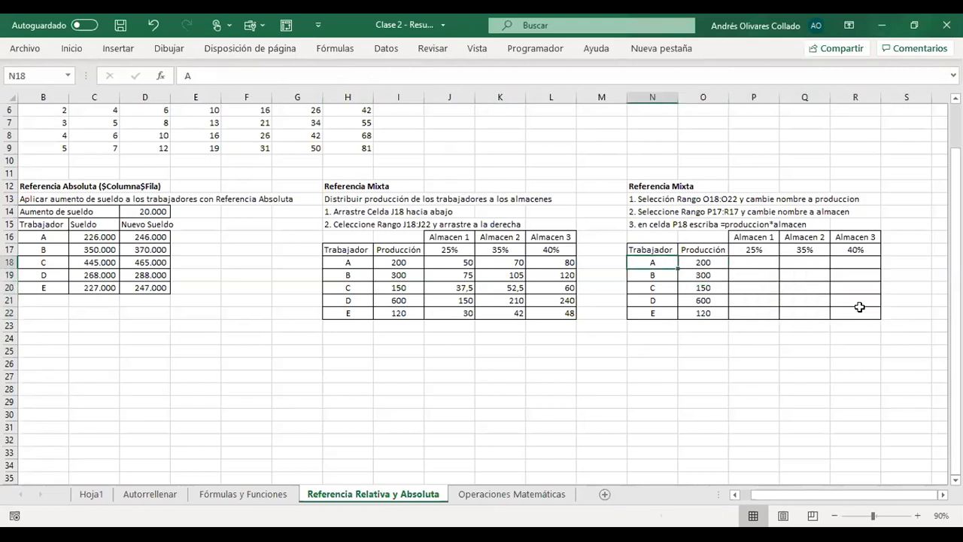
key(Right)
key(shift+Down)
key(shift+Down)
key(shift+Down)
key(shift+Down)
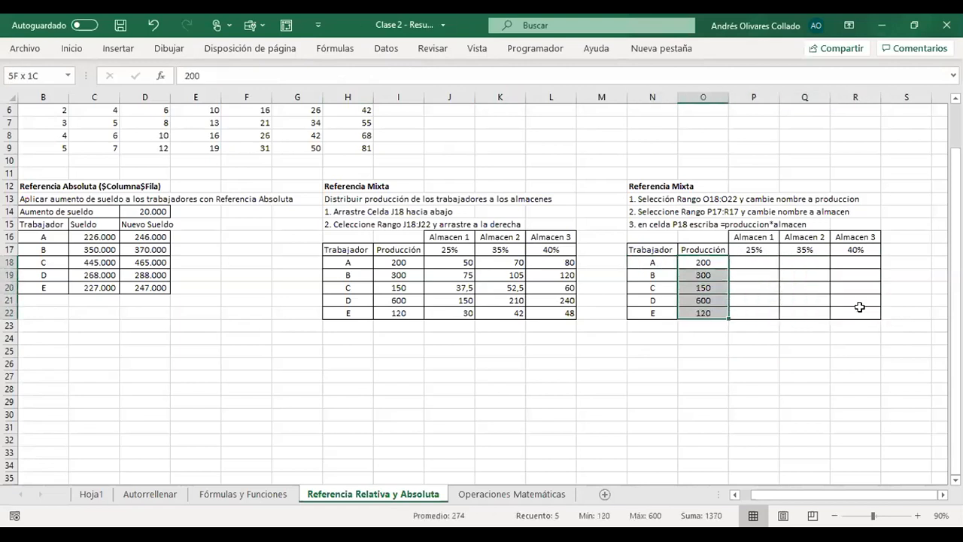
key(Up)
key(Right)
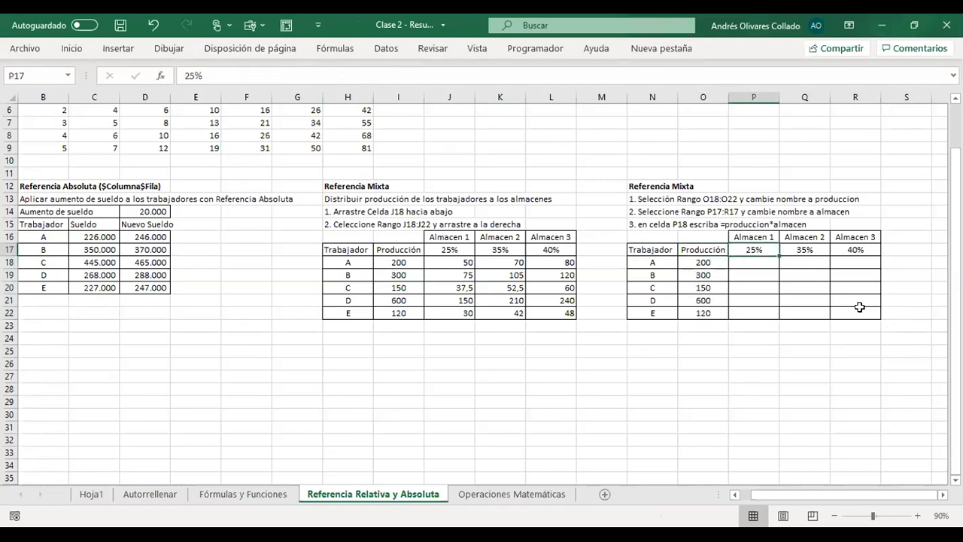
key(shift+Right)
key(shift+Right)
- Enter the formula =produccion*almacen again in P18, using the suggested range names
key(Down)
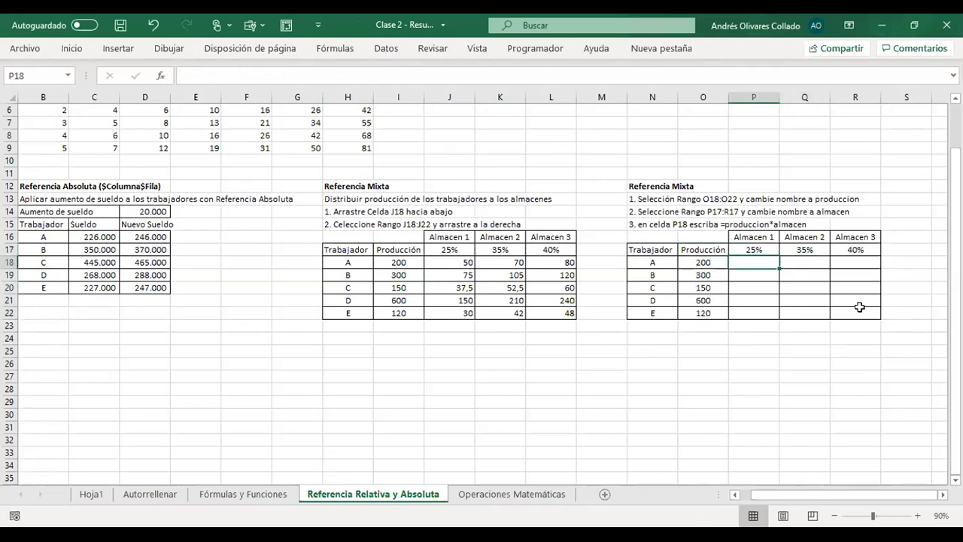
text(=)
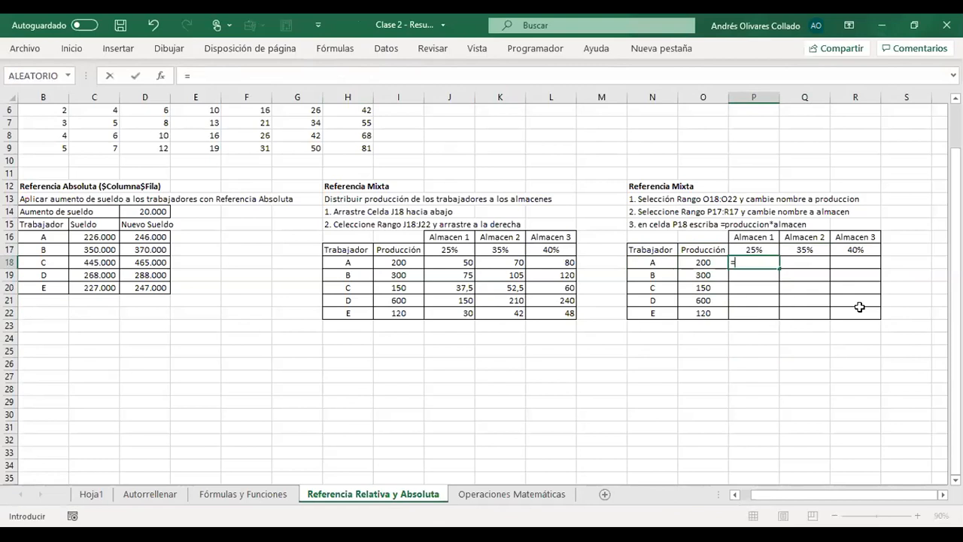
text(pro)
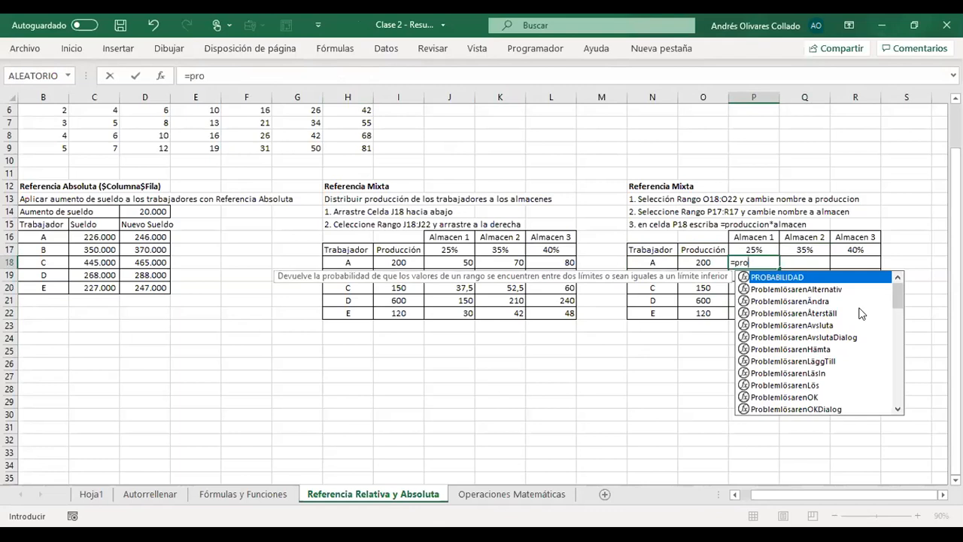
text(du)
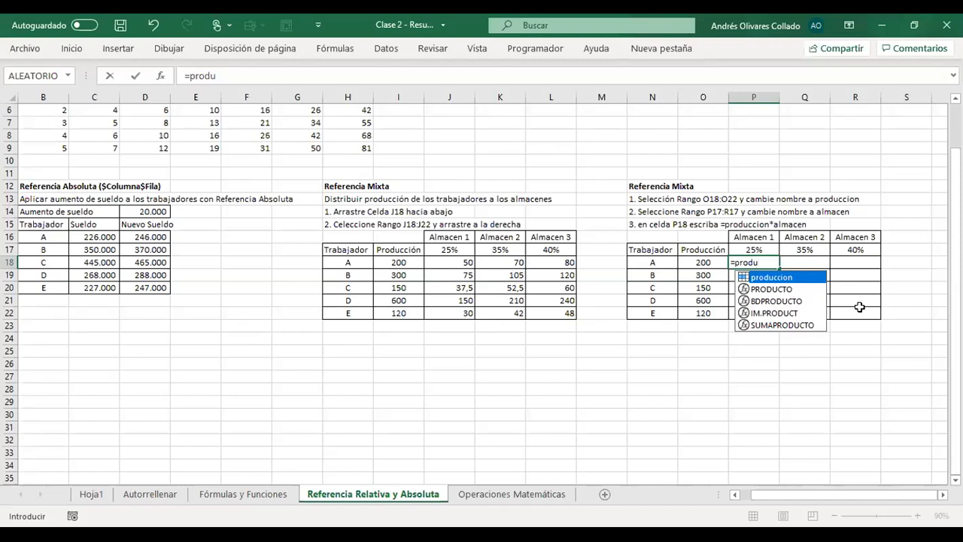
key(Tab)
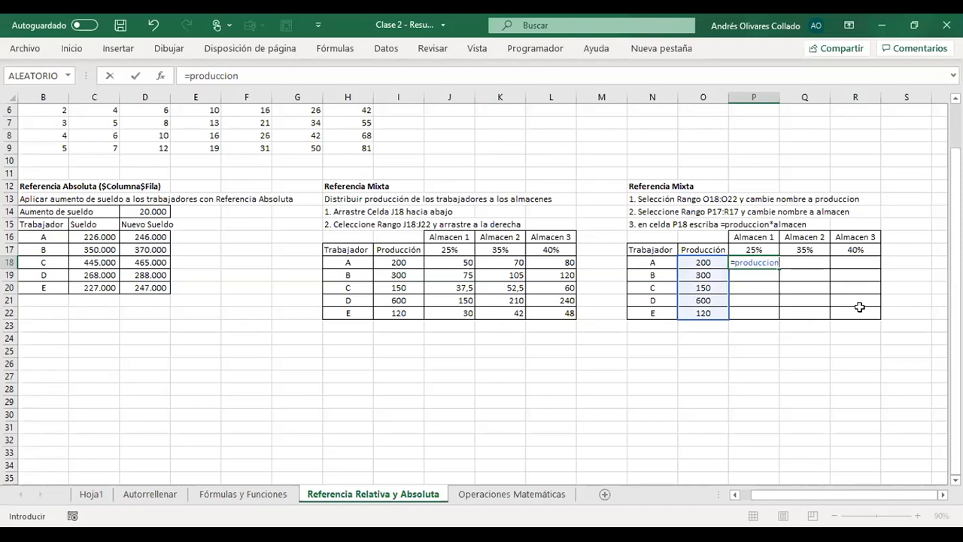
text(*almac)
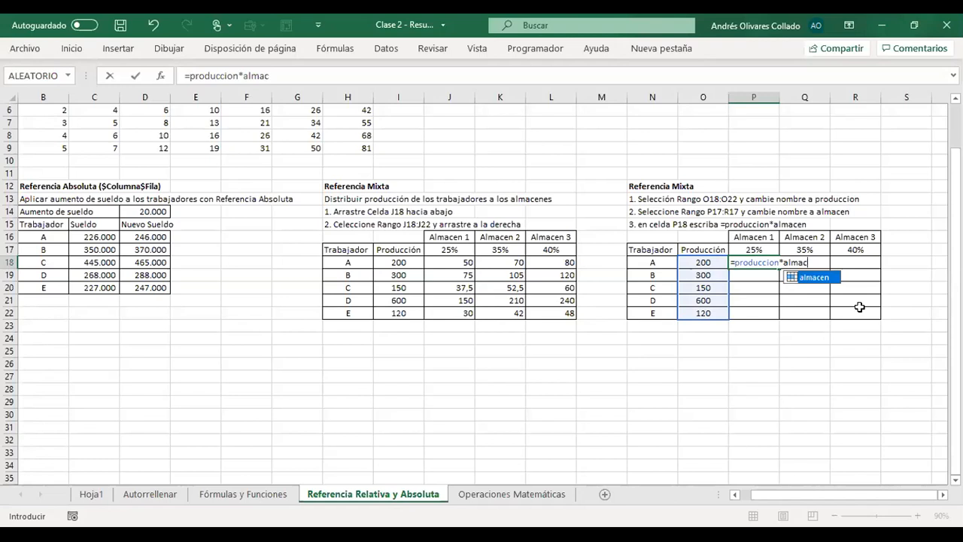
key(Tab)
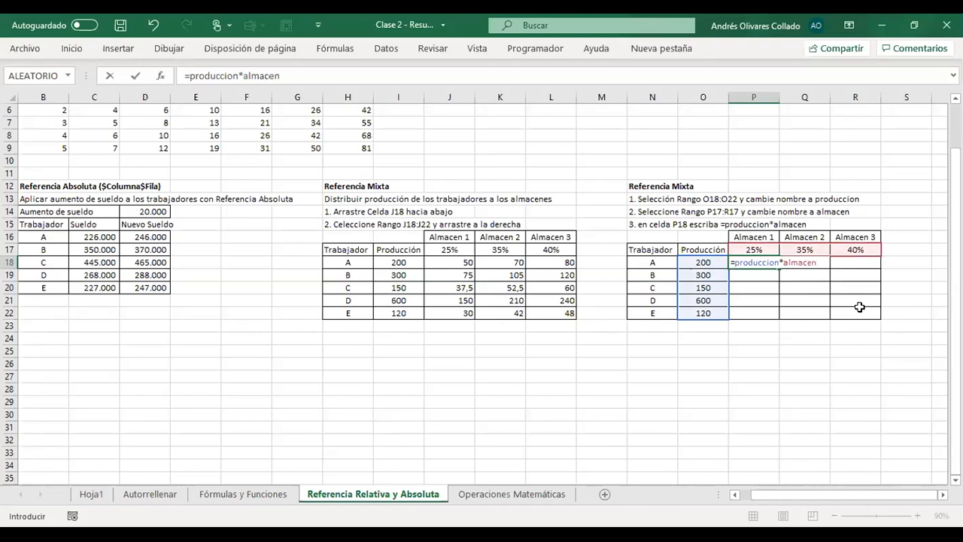
key(Return)
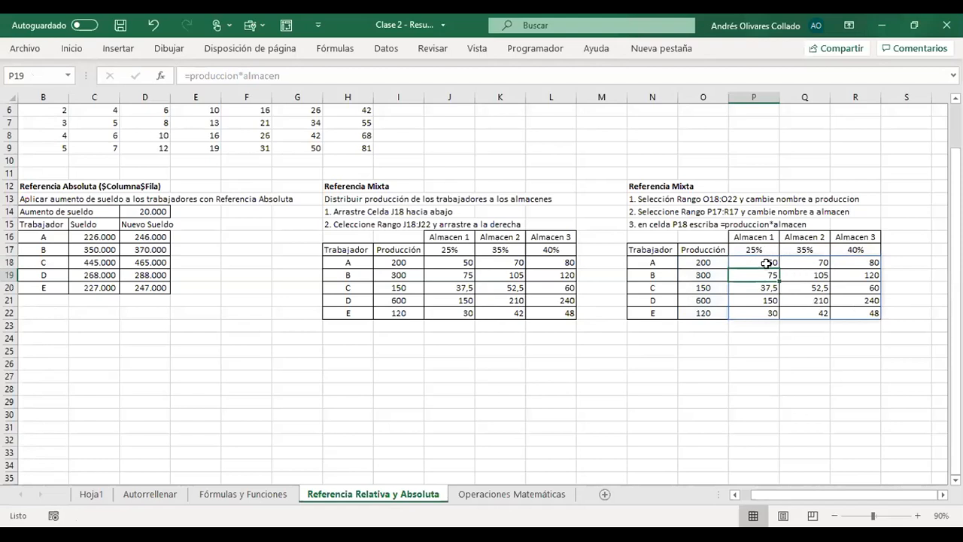
- Check the refilled distribution range P18:R22 and the formula in P18
drag(748, 259, 865, 315)
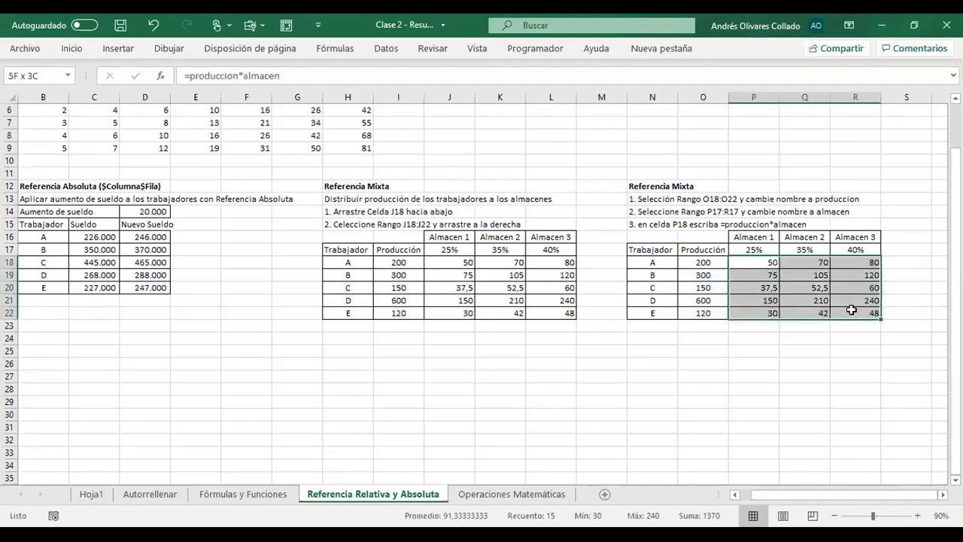
click(821, 349)
click(754, 262)
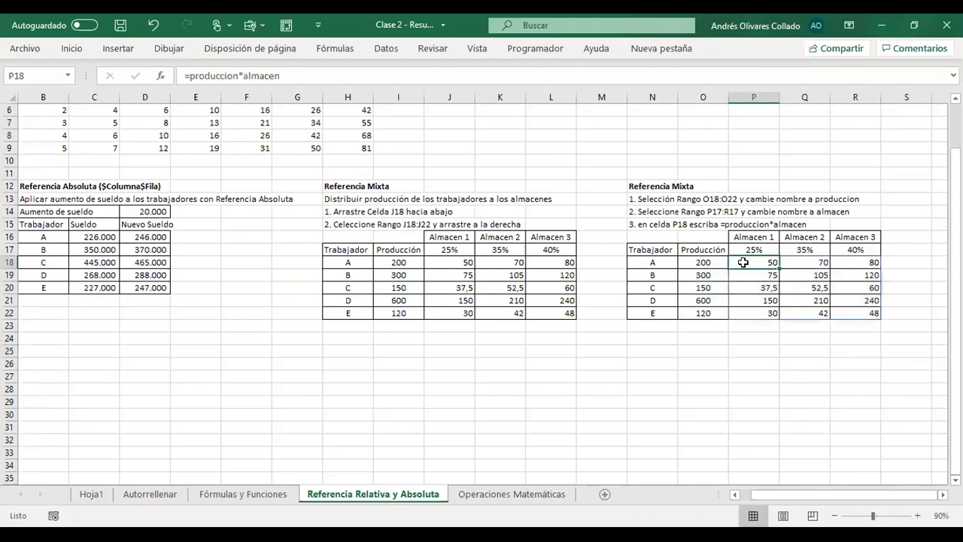